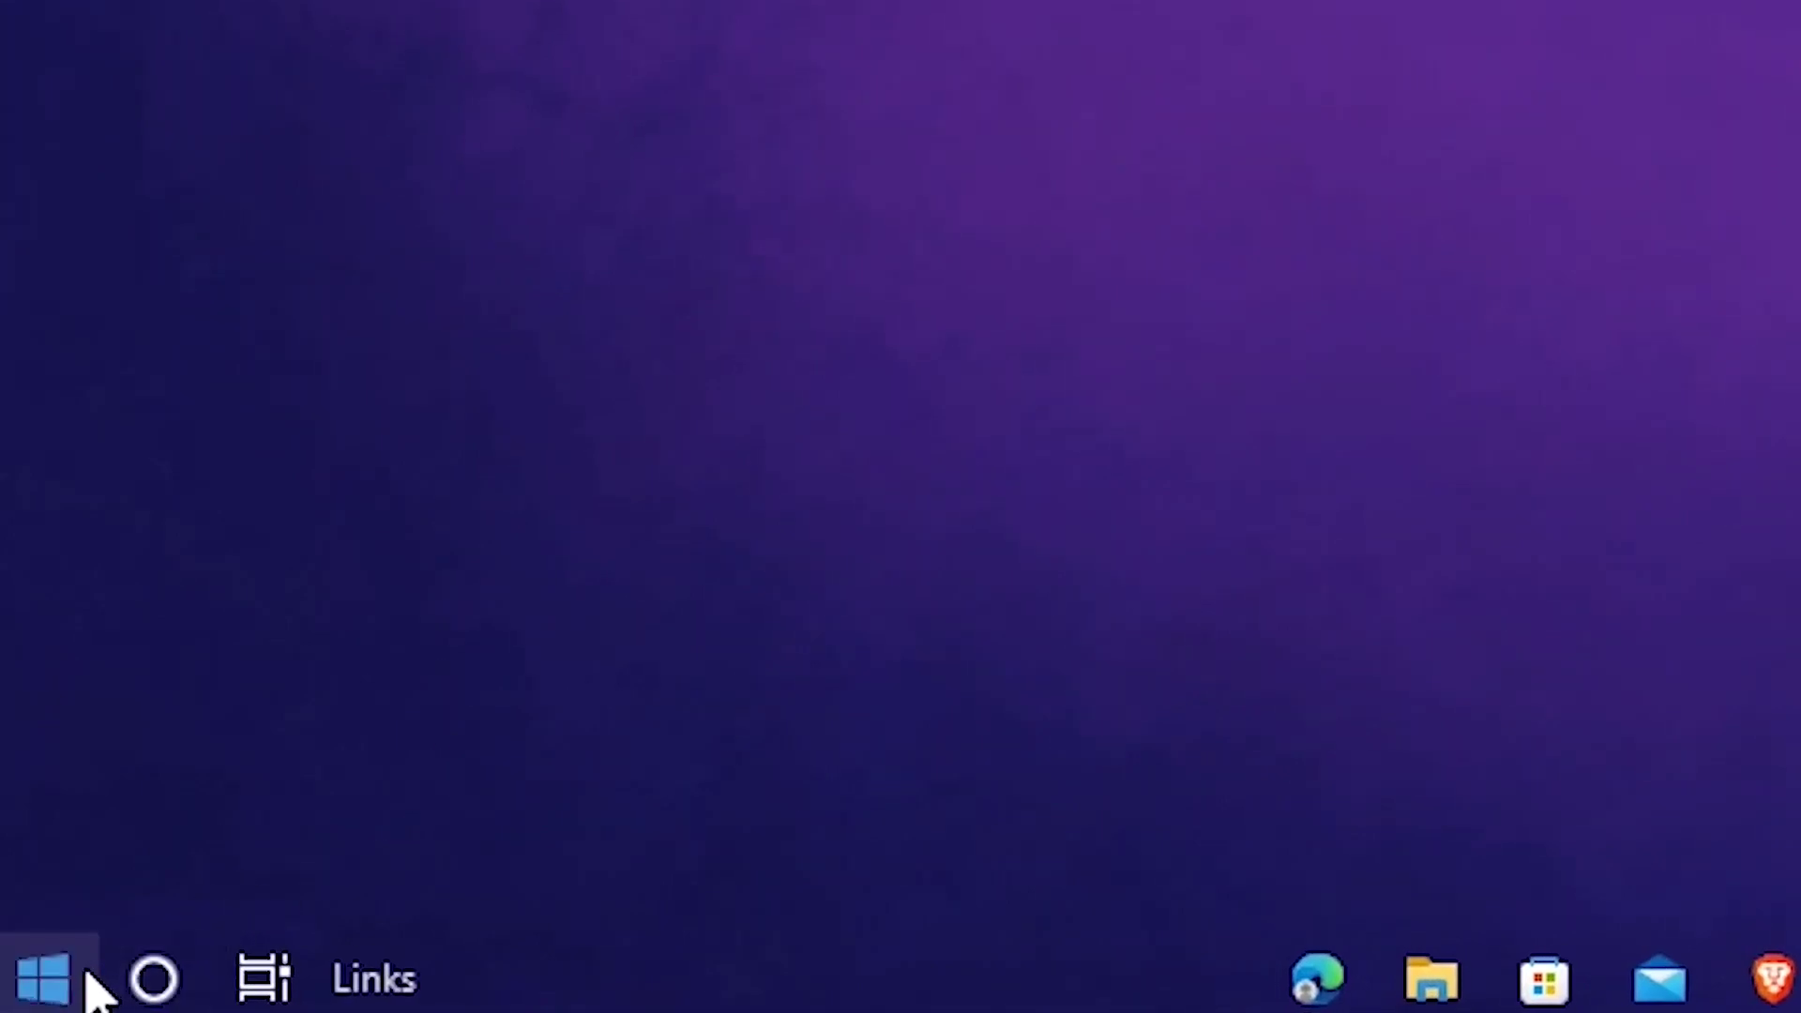
Open Windows Update in the system settings and check for available updates.
left_click(41, 997)
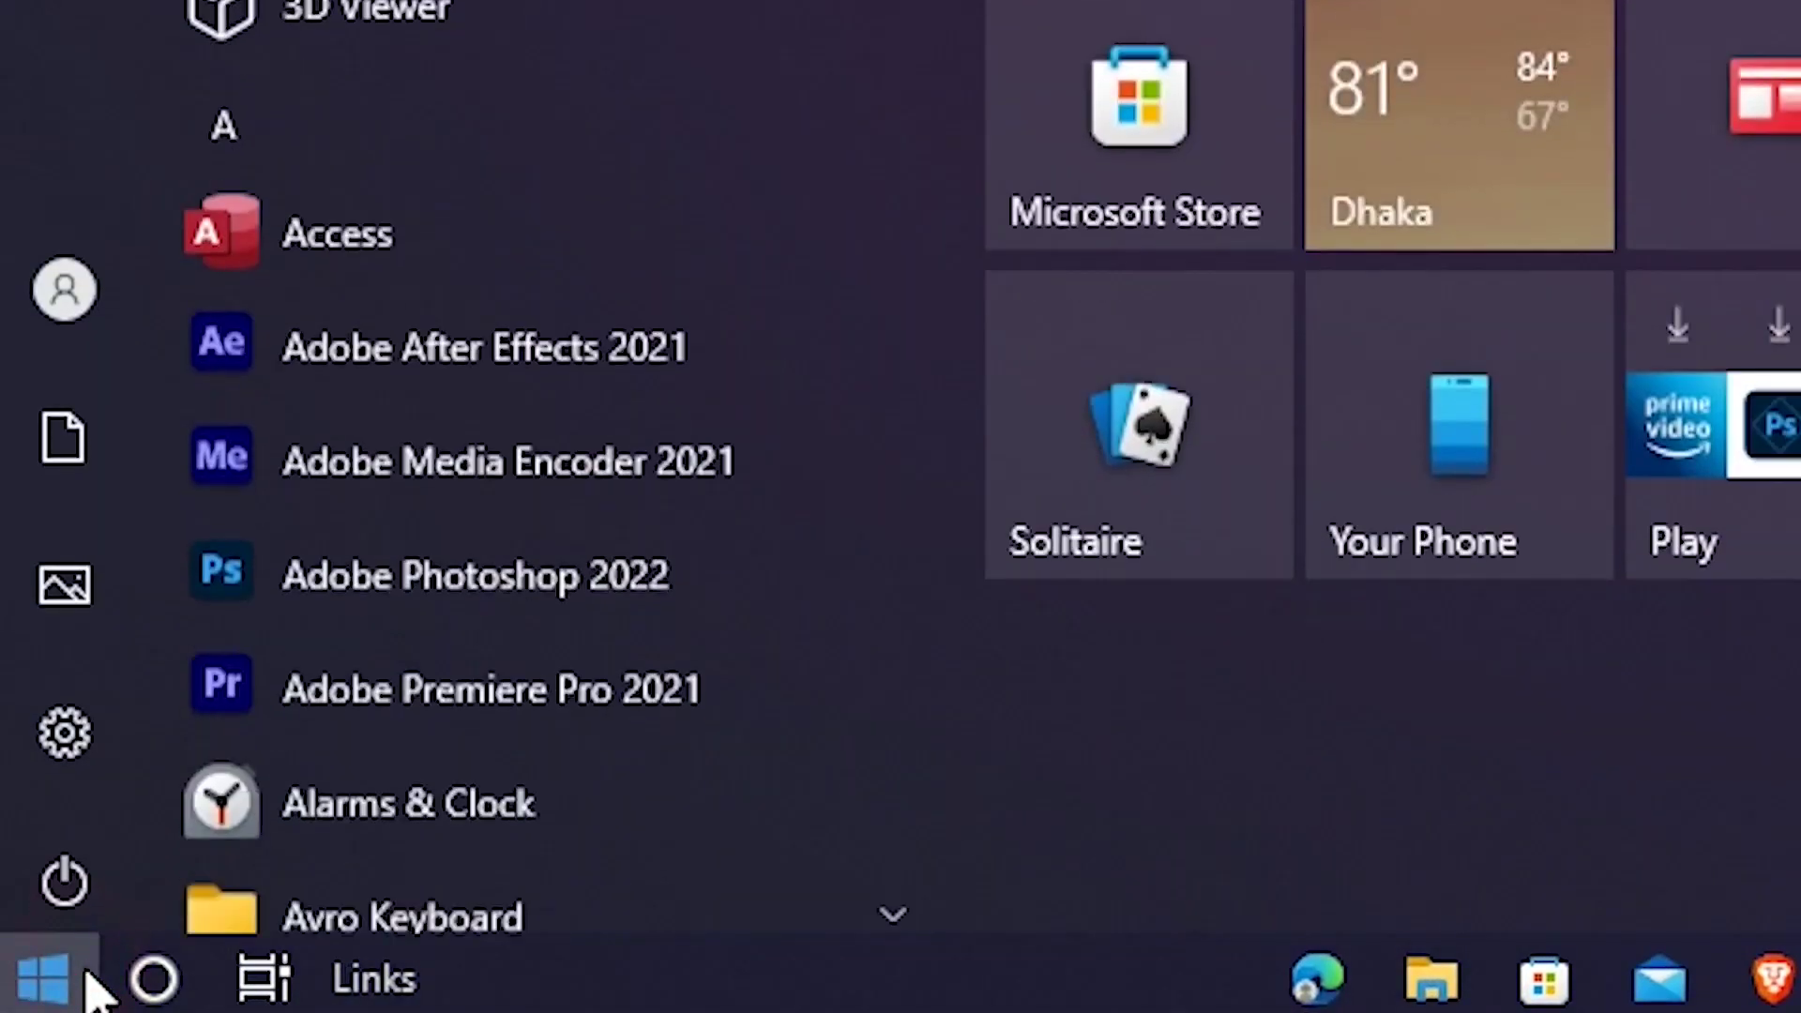
mouse_move(32, 741)
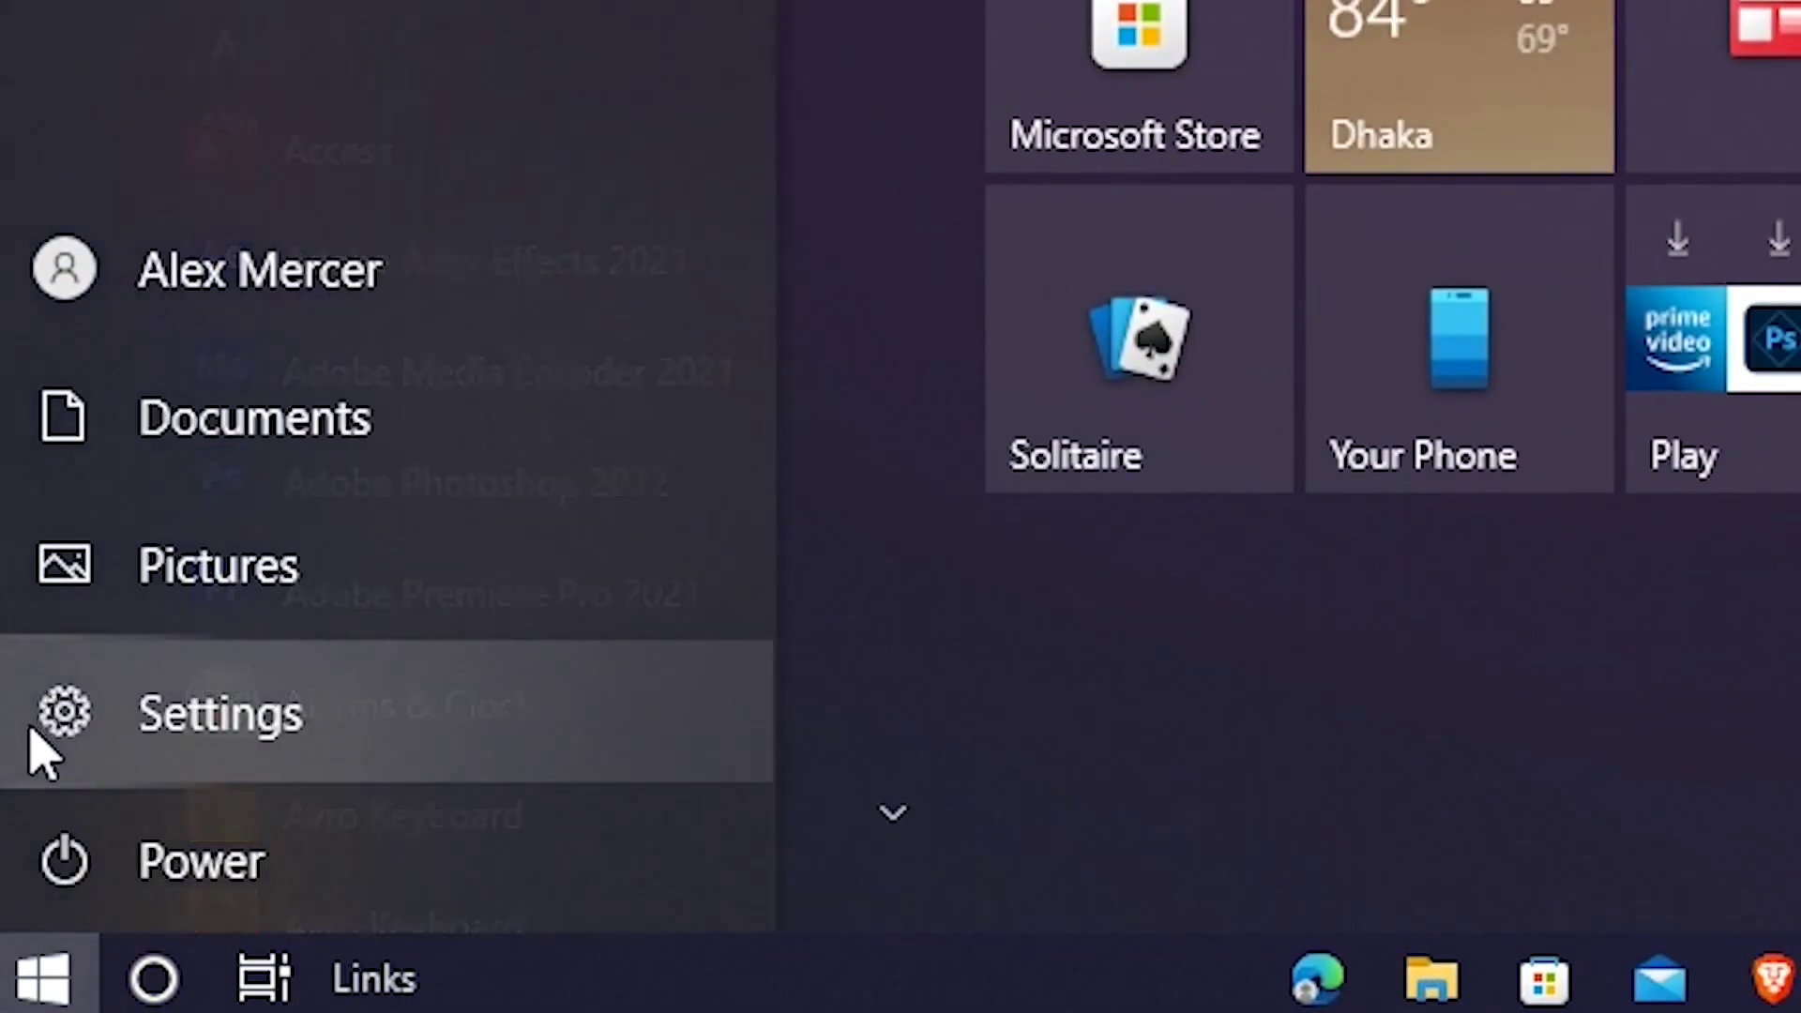
left_click(103, 755)
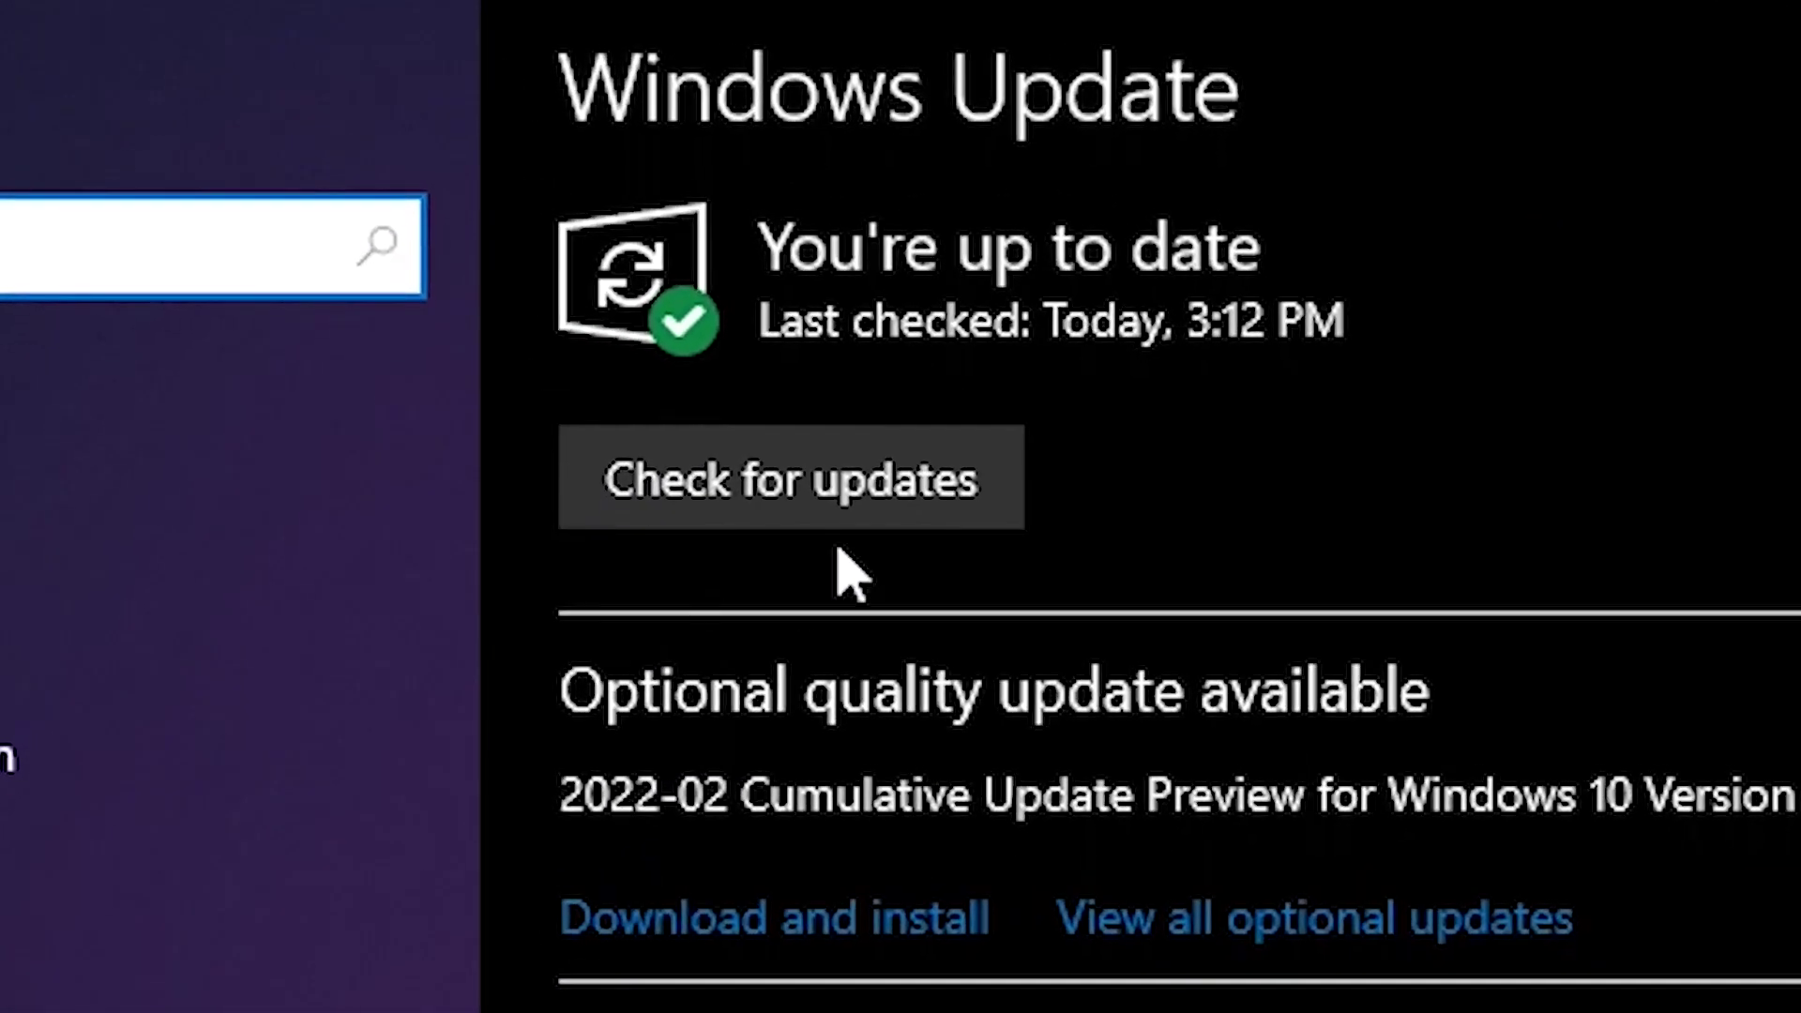
left_click(994, 480)
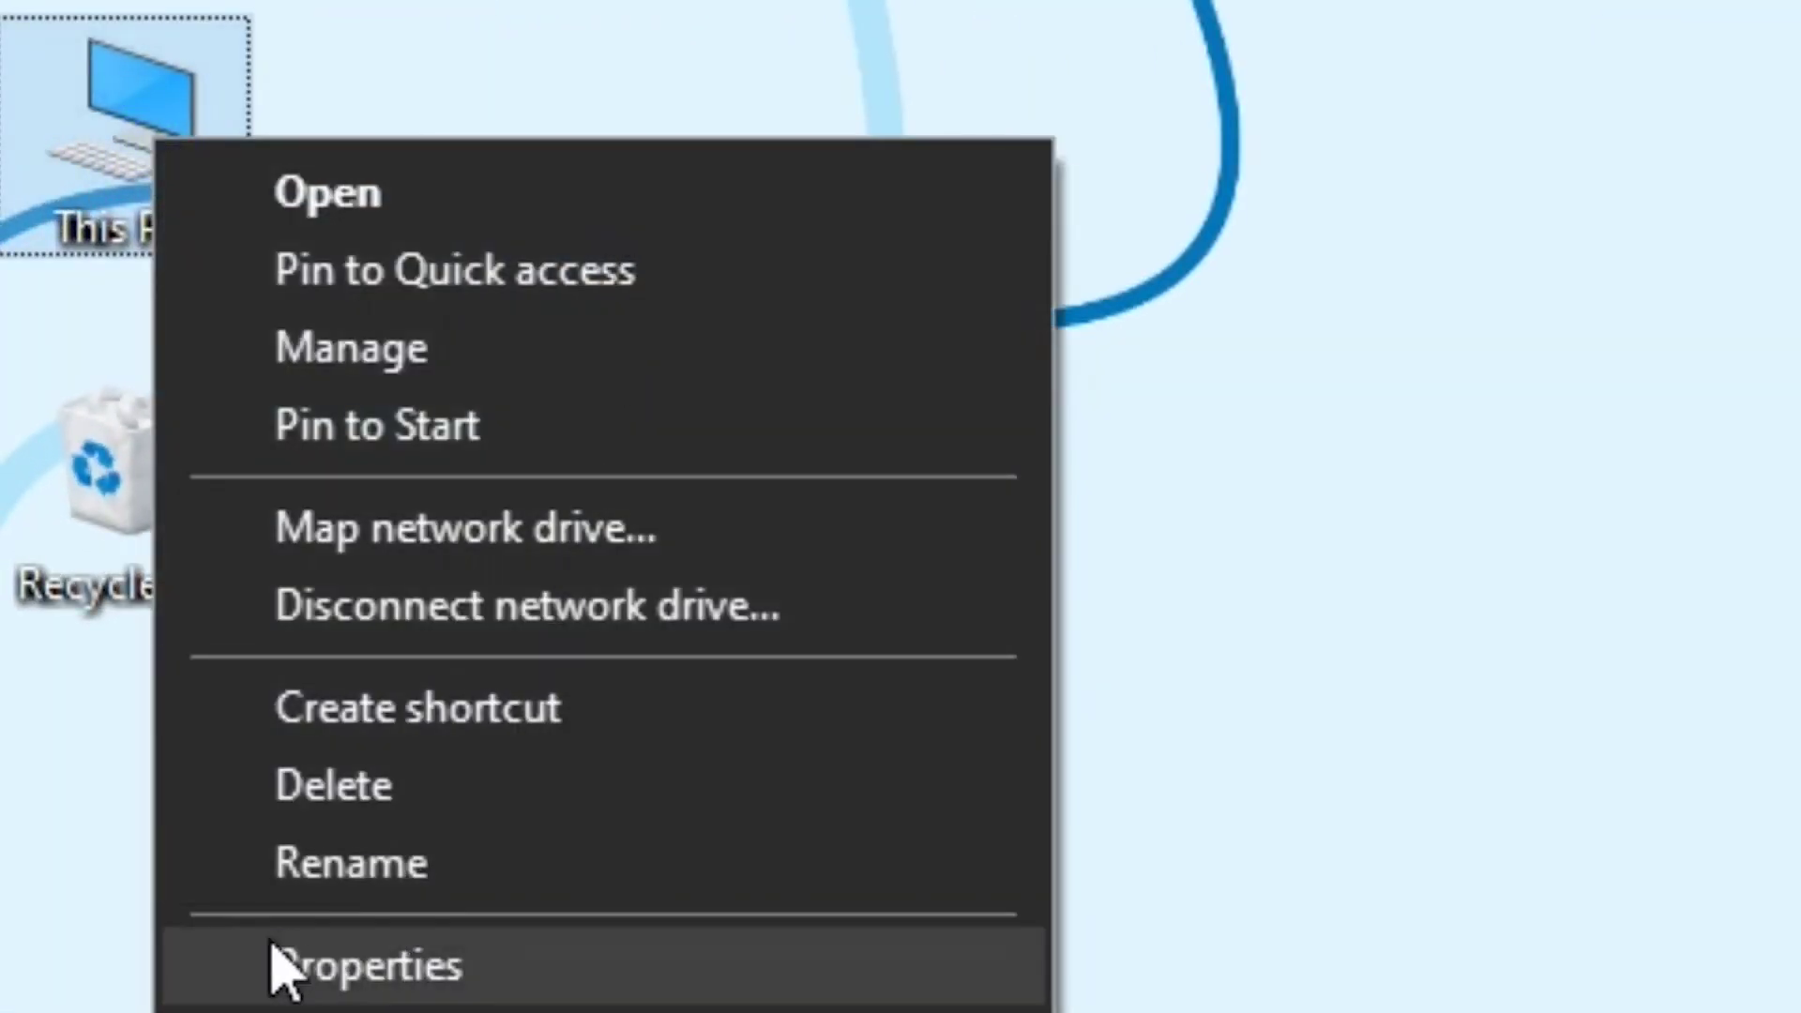
In This PC's performance options, adjust visual effects for best performance, keeping only thumbnails instead of icons and smooth edges of screen fonts.
left_click(716, 973)
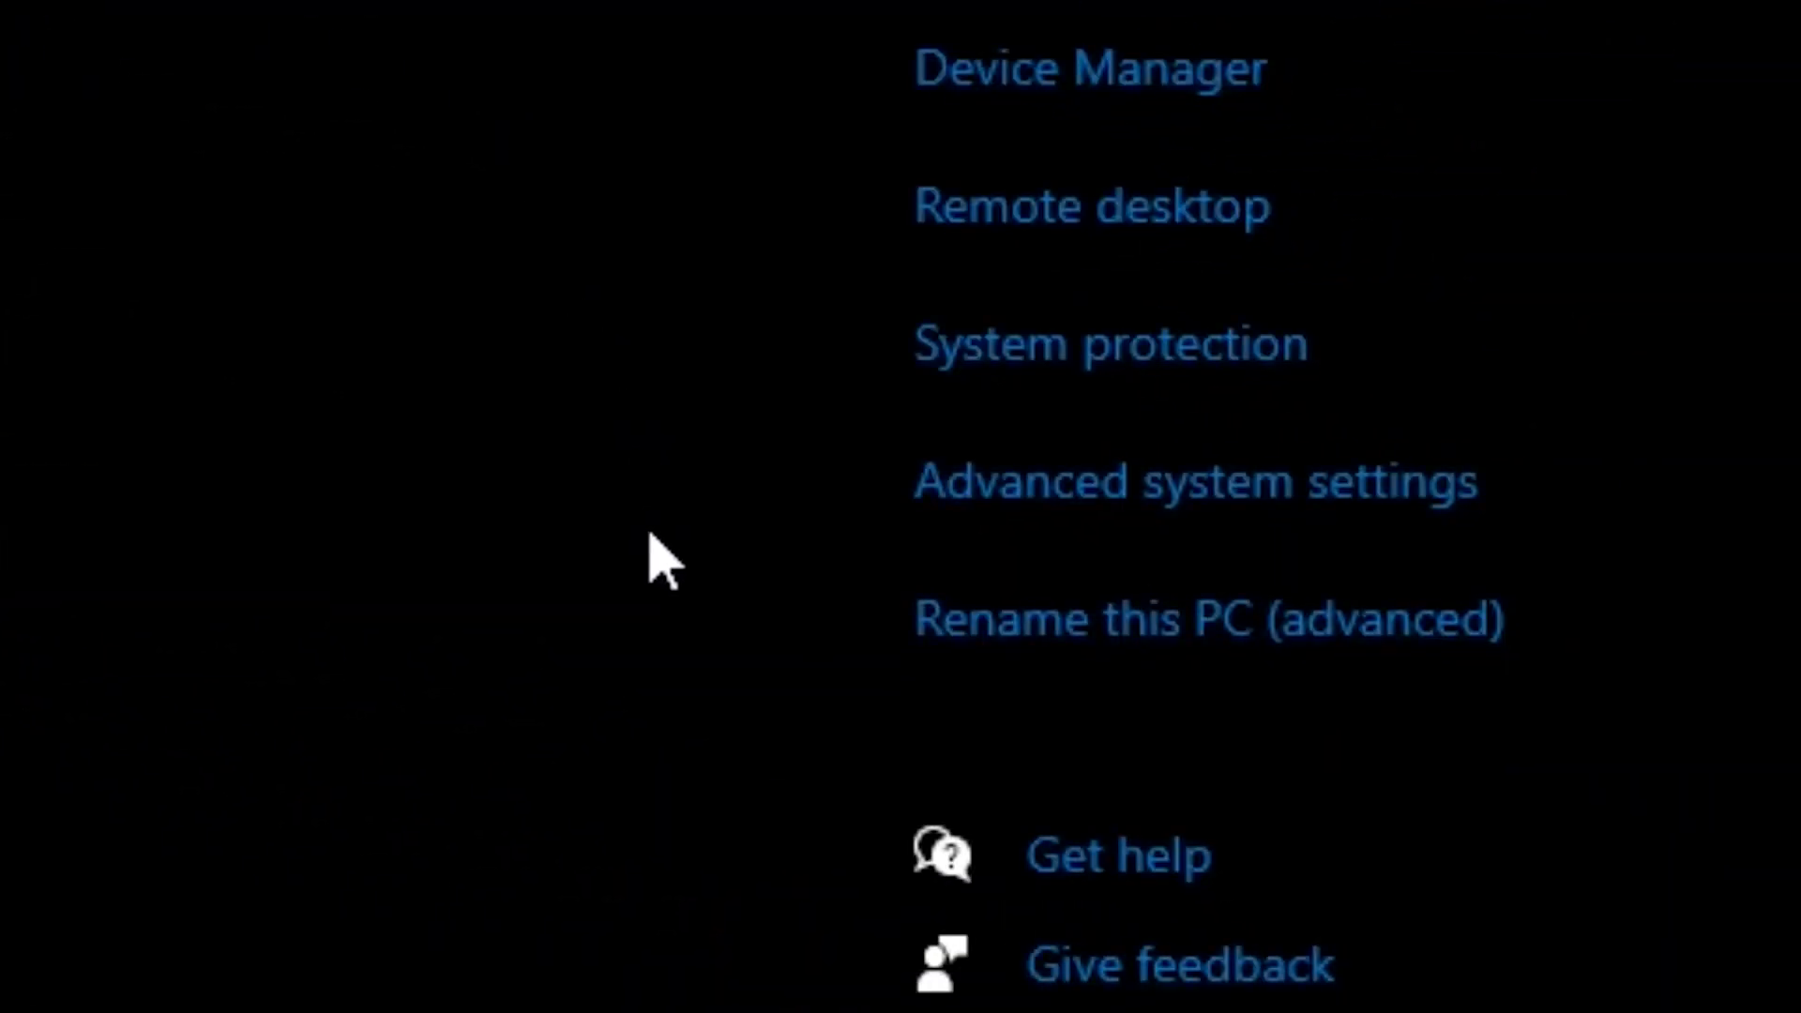
left_click(1388, 474)
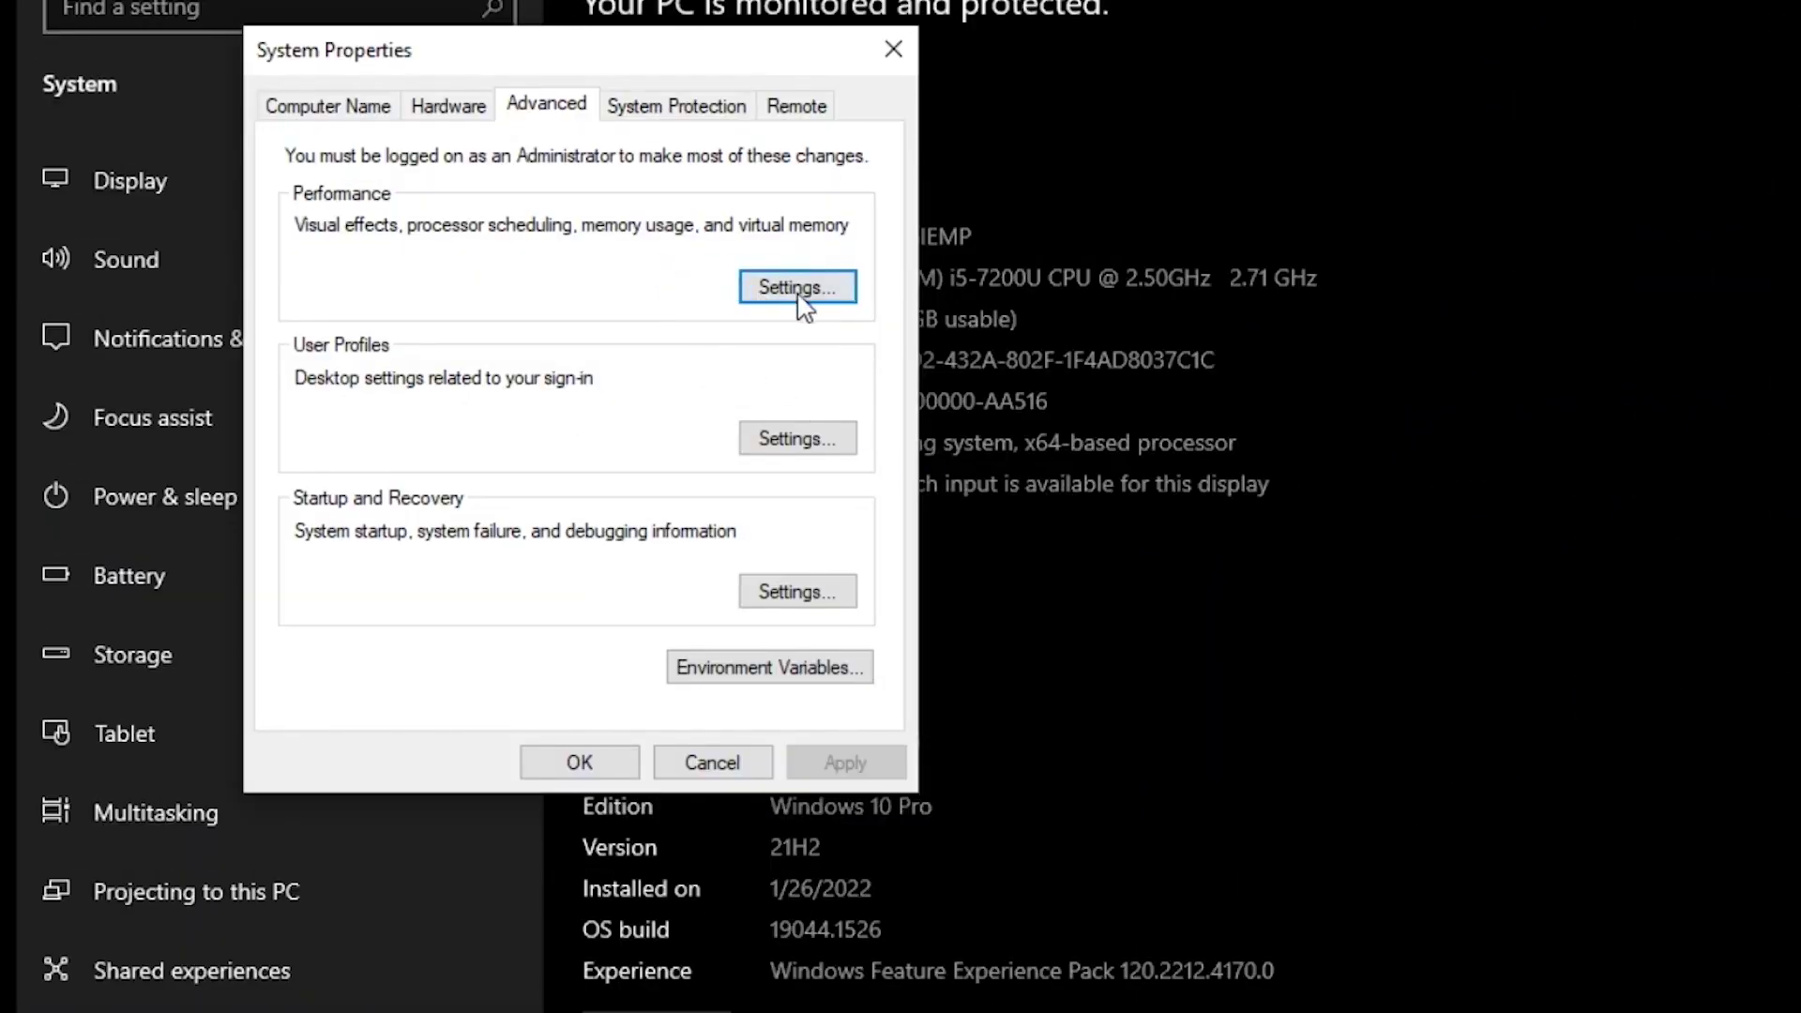
left_click(793, 289)
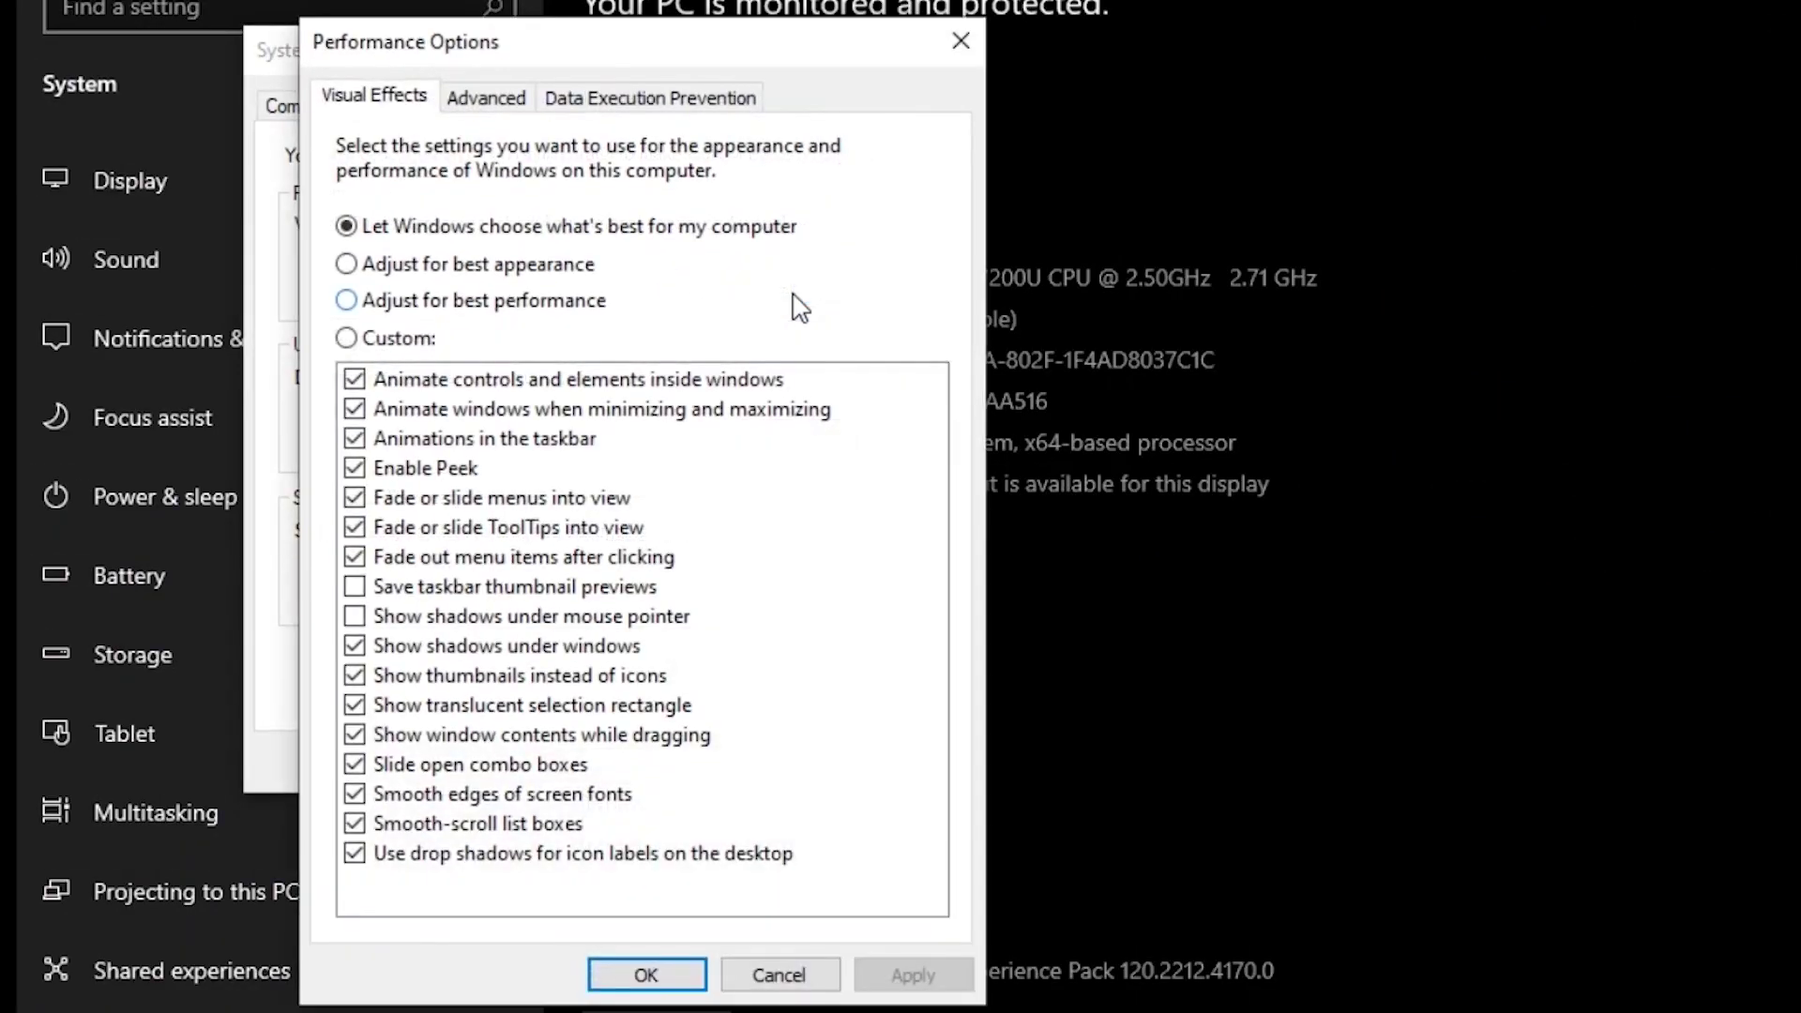
left_click(347, 300)
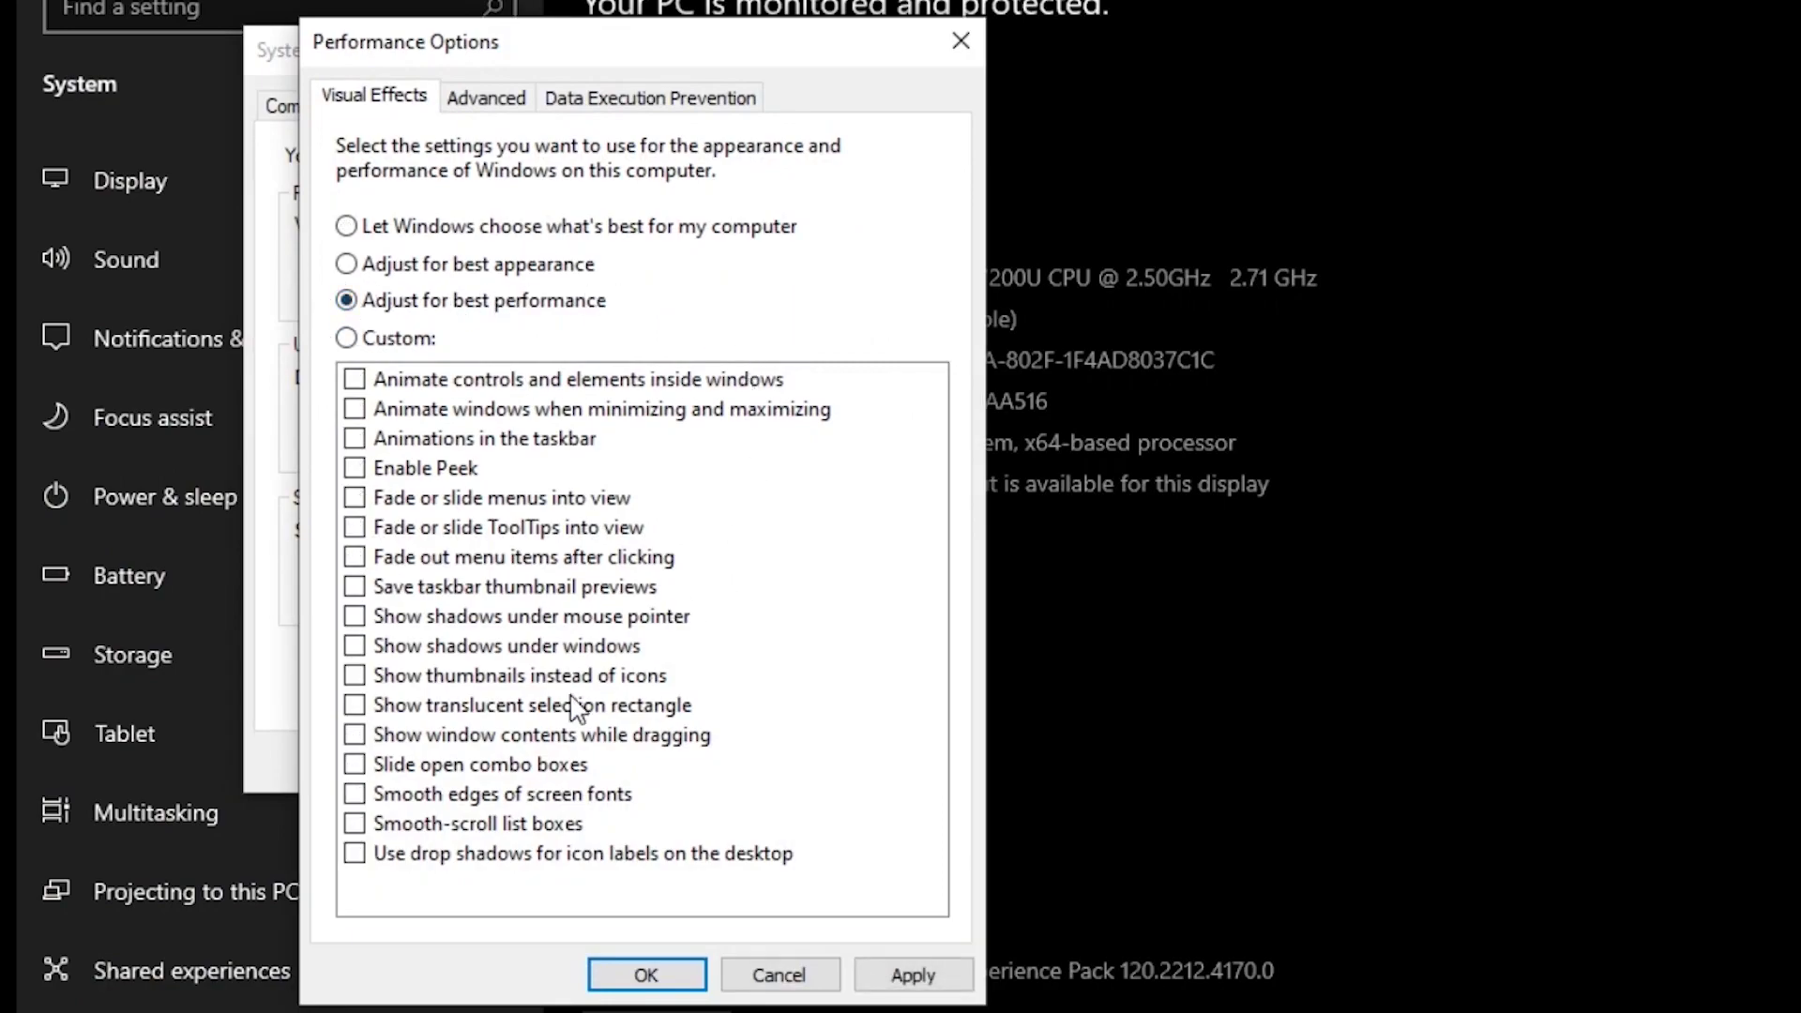
left_click(356, 676)
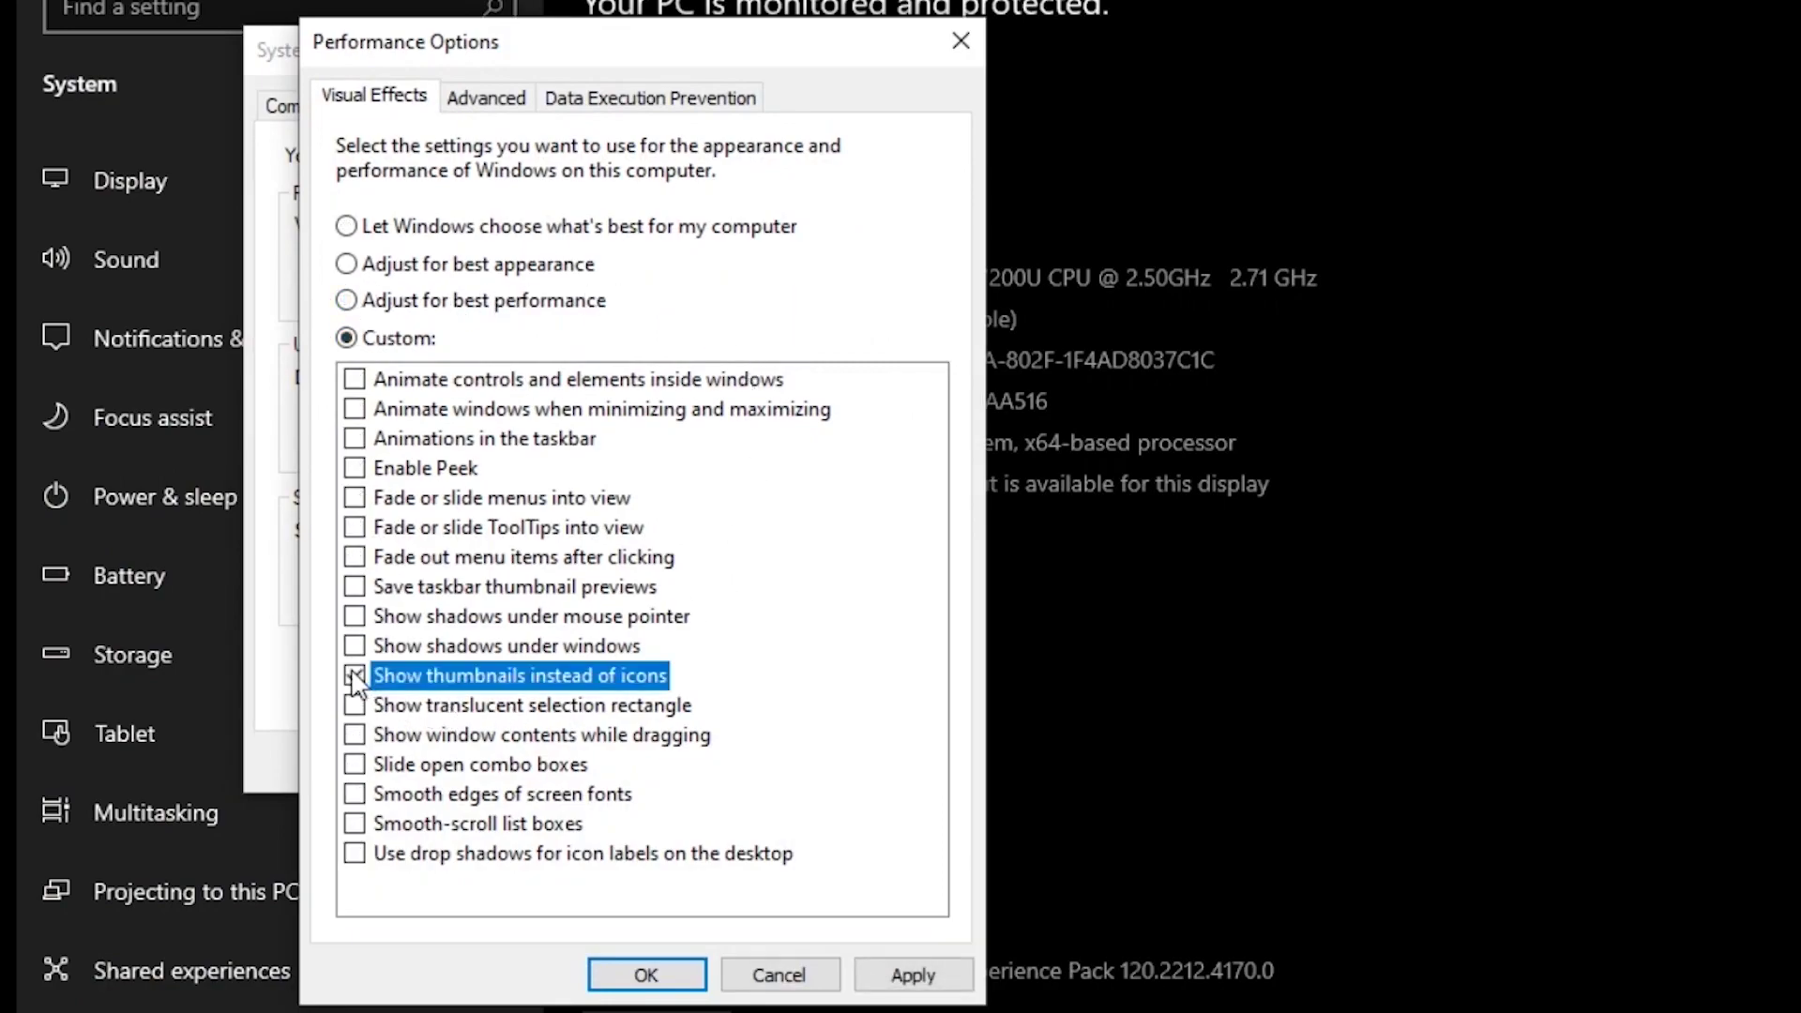
left_click(353, 803)
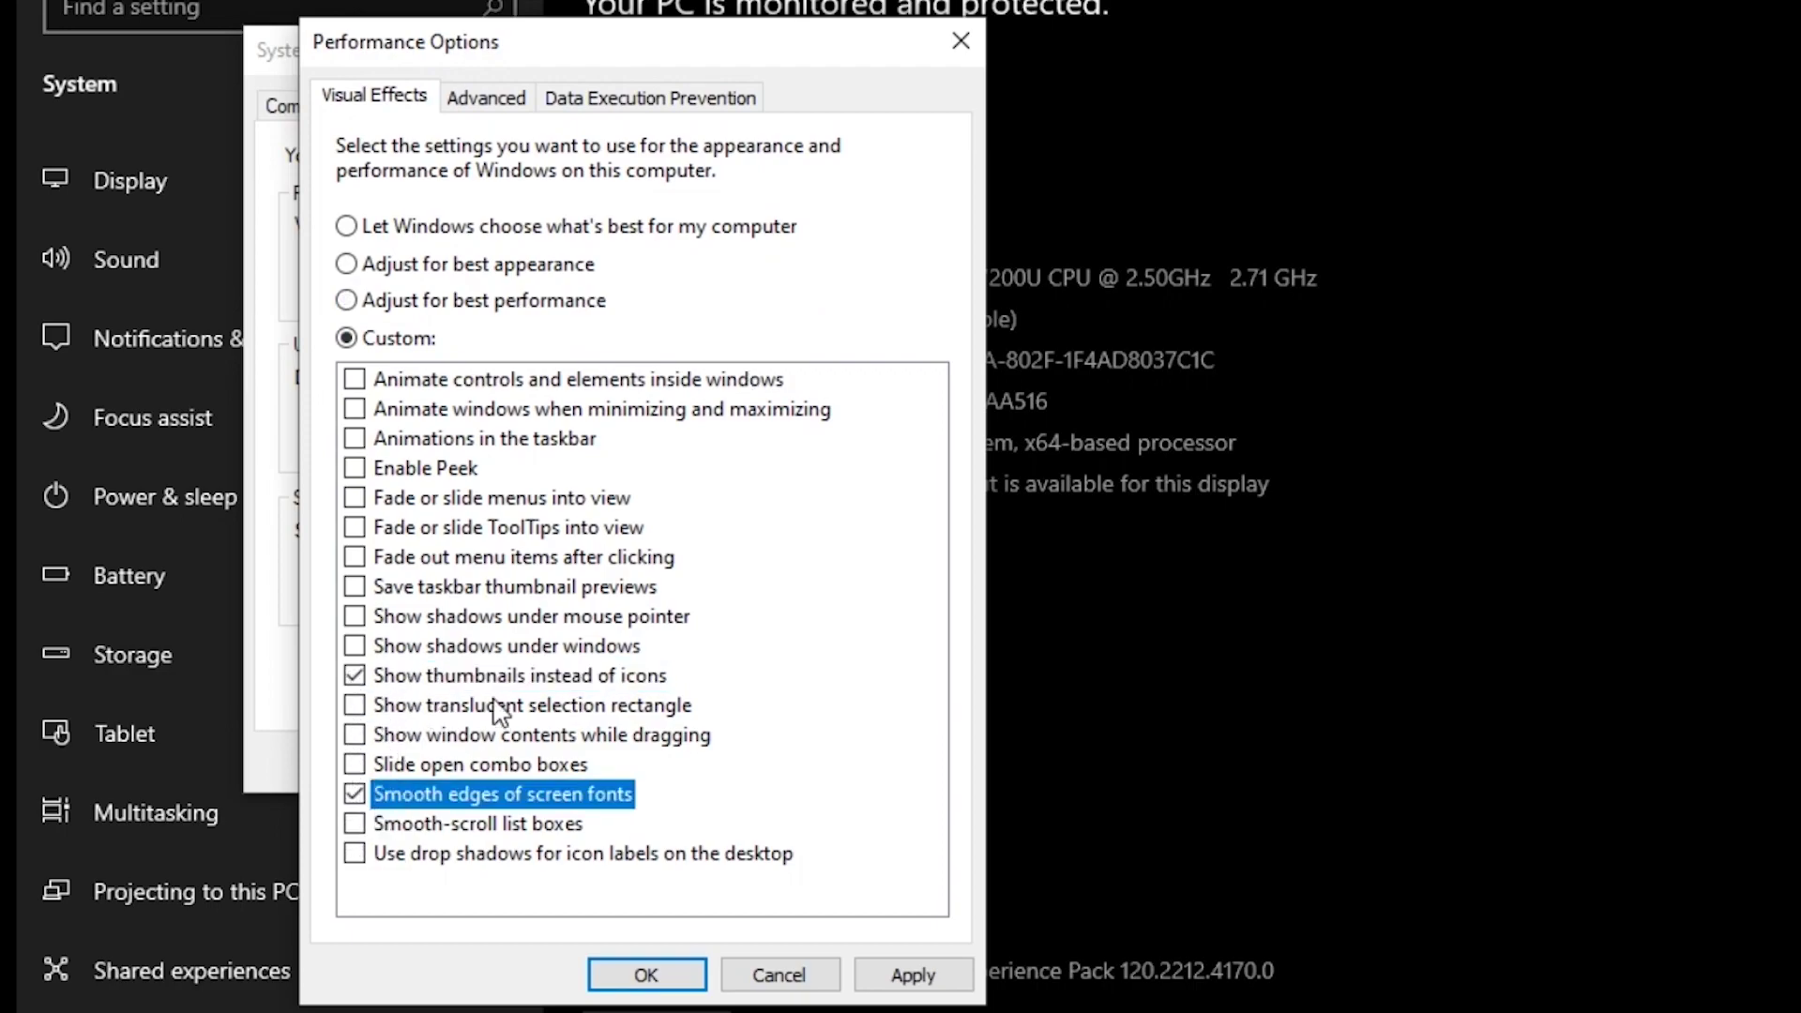
left_click(935, 973)
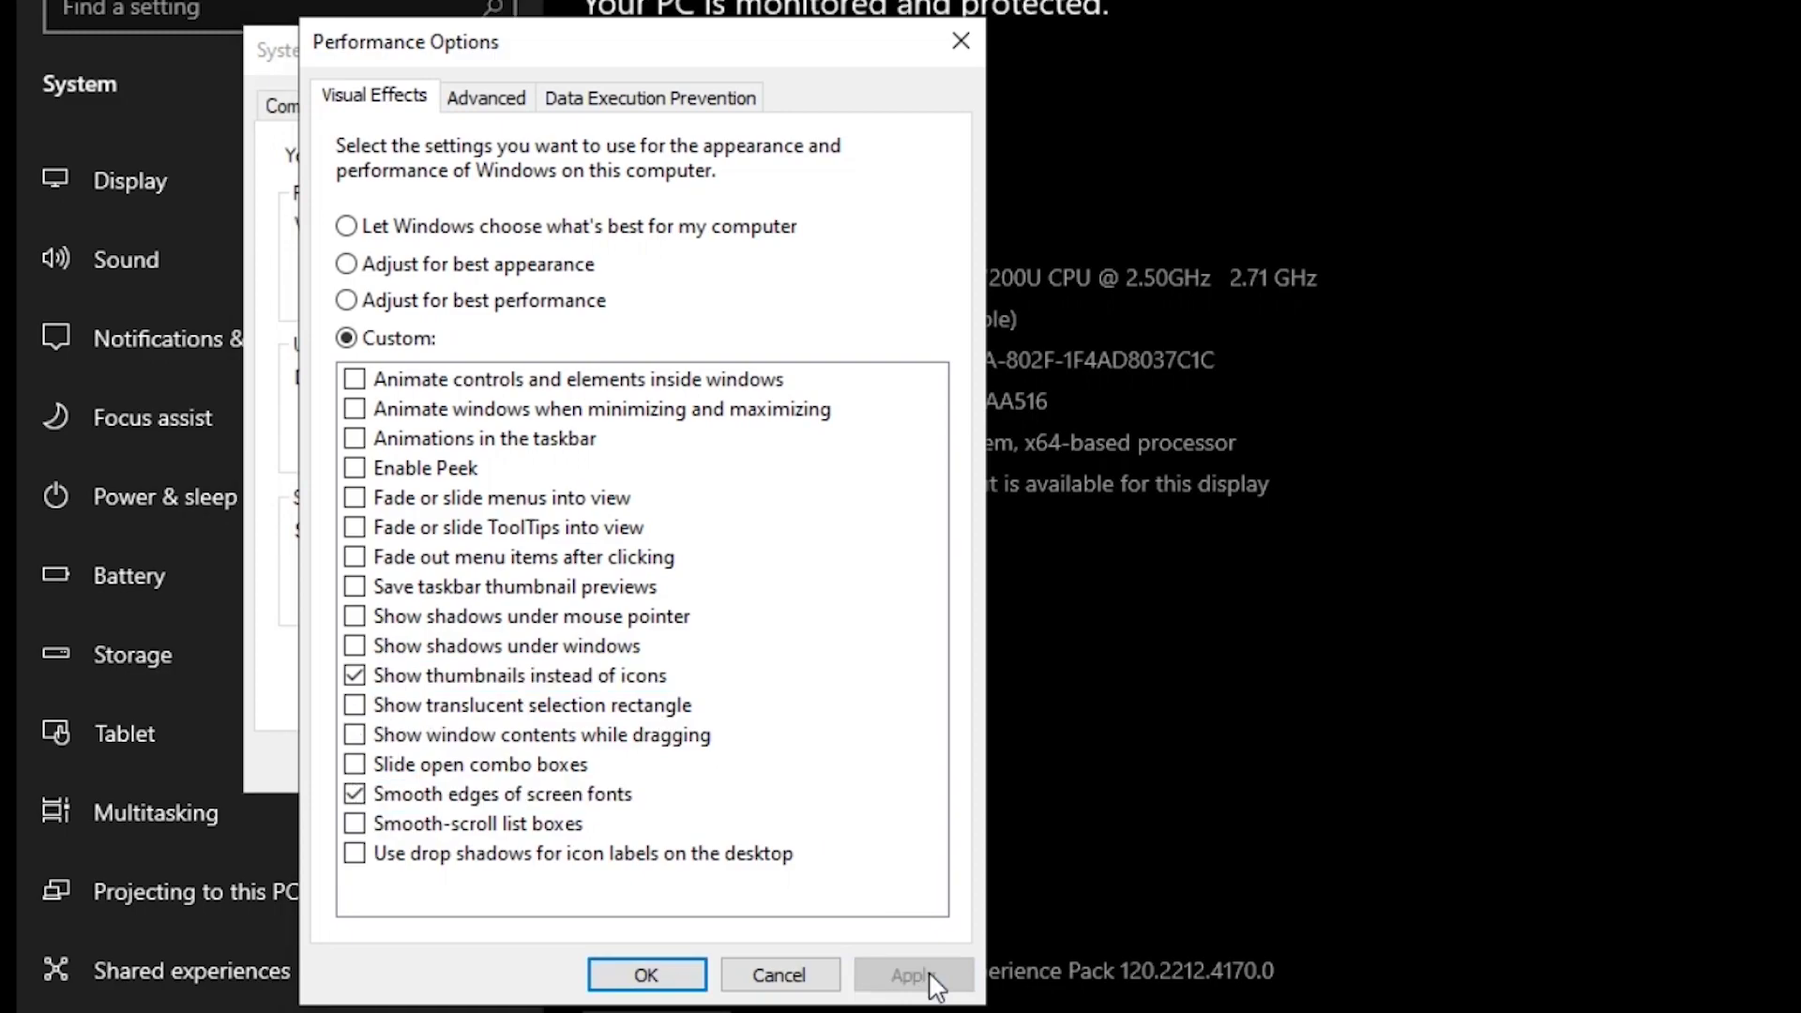
left_click(668, 975)
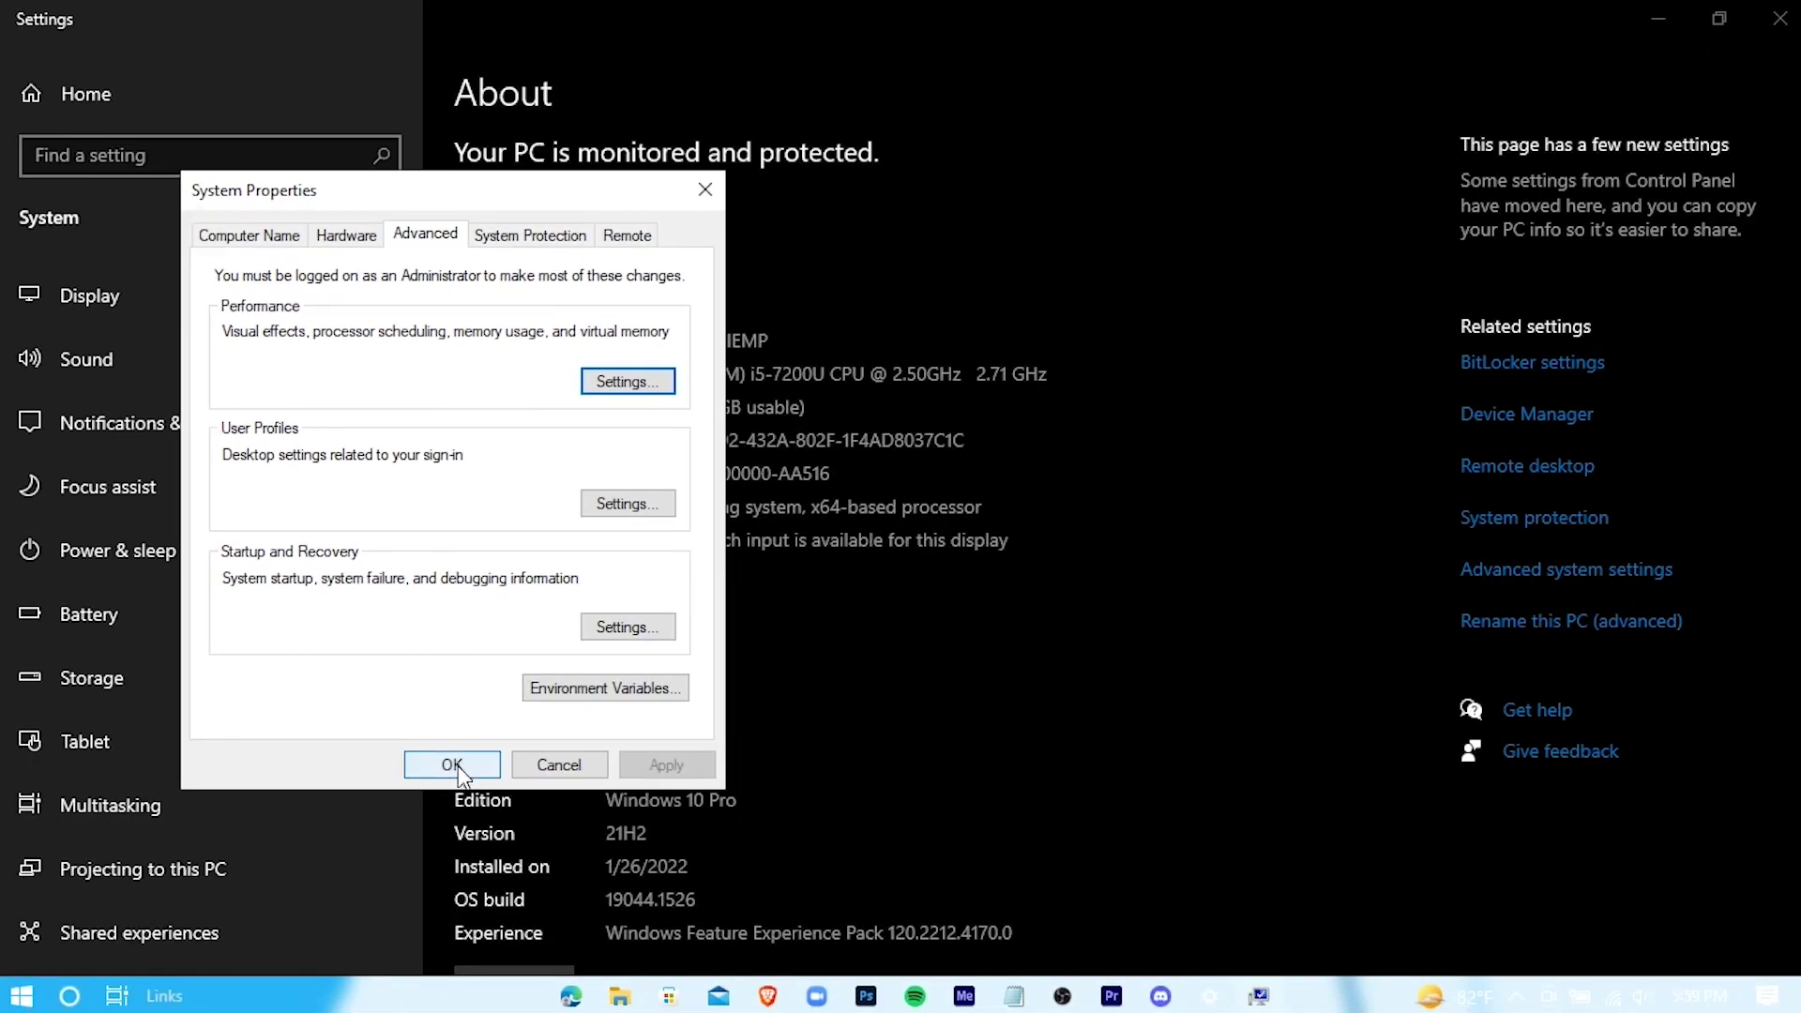
left_click(453, 767)
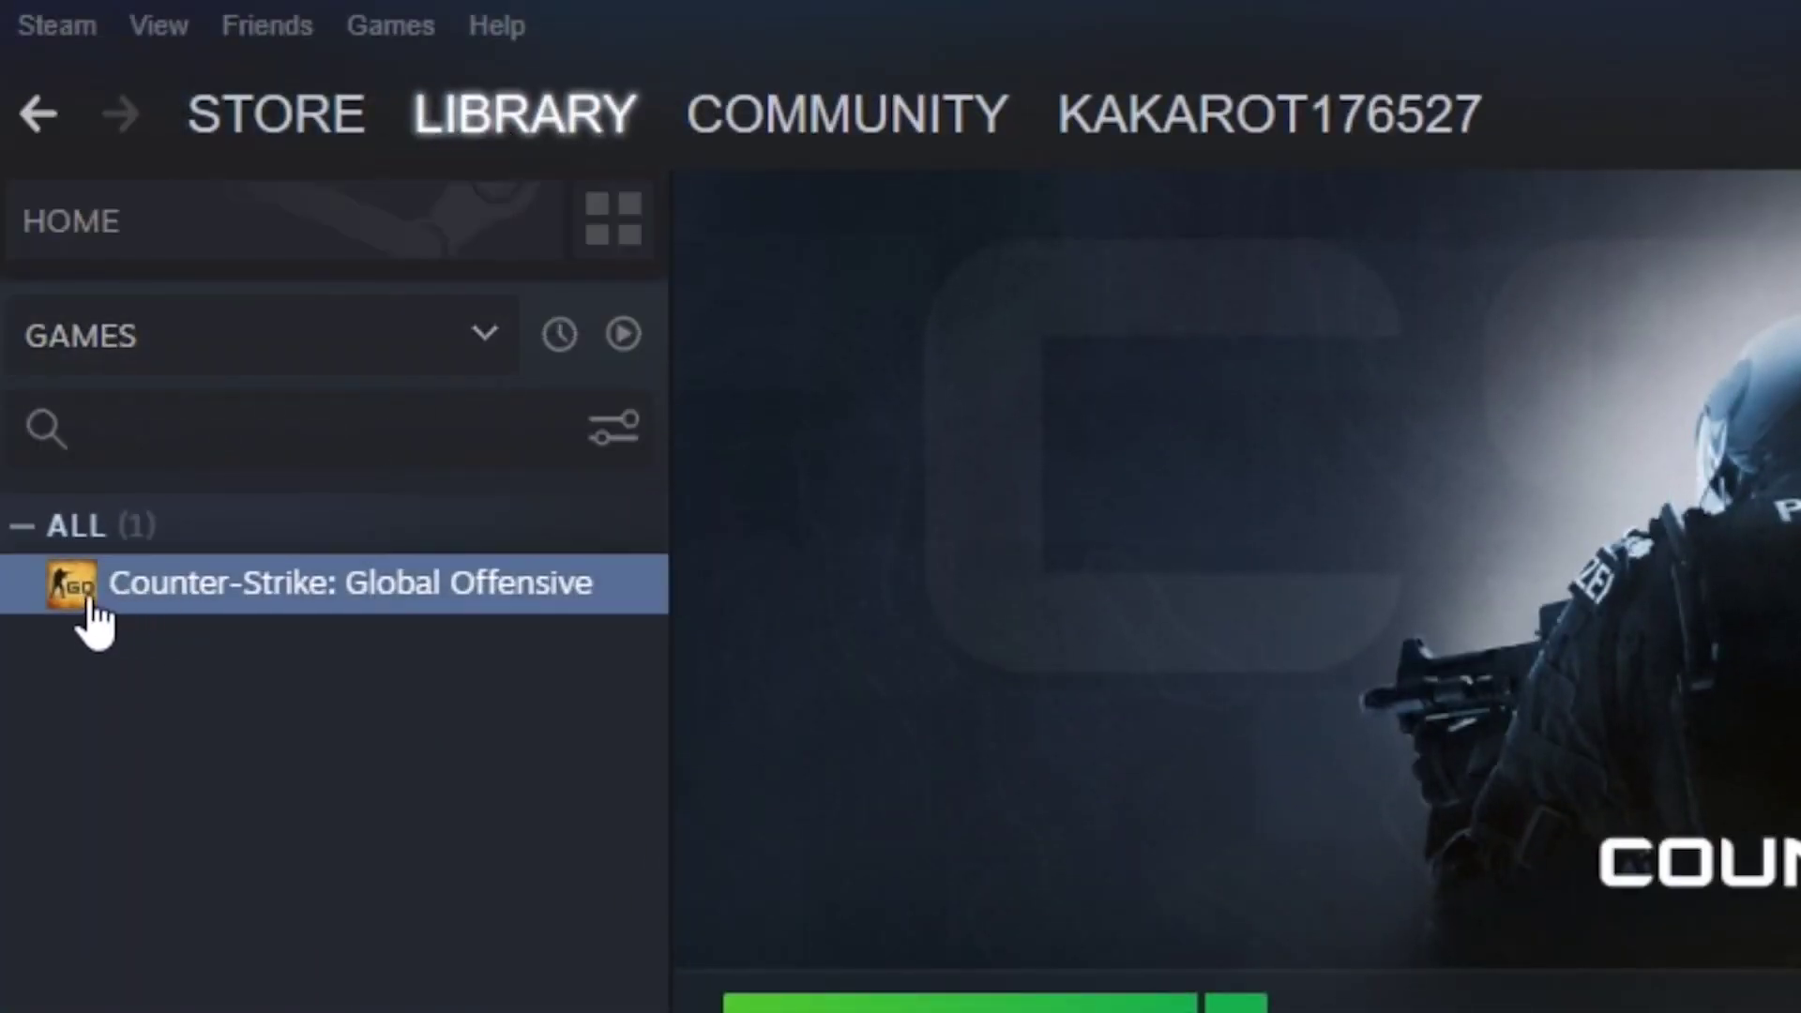
Switch to Steam and set Counter-Strike: Global Offensive's launch options to "-novid -tickrate 128 +mat_queue_mode 2 +cl_forcepreload 1 -novid -nojoy".
right_click(531, 609)
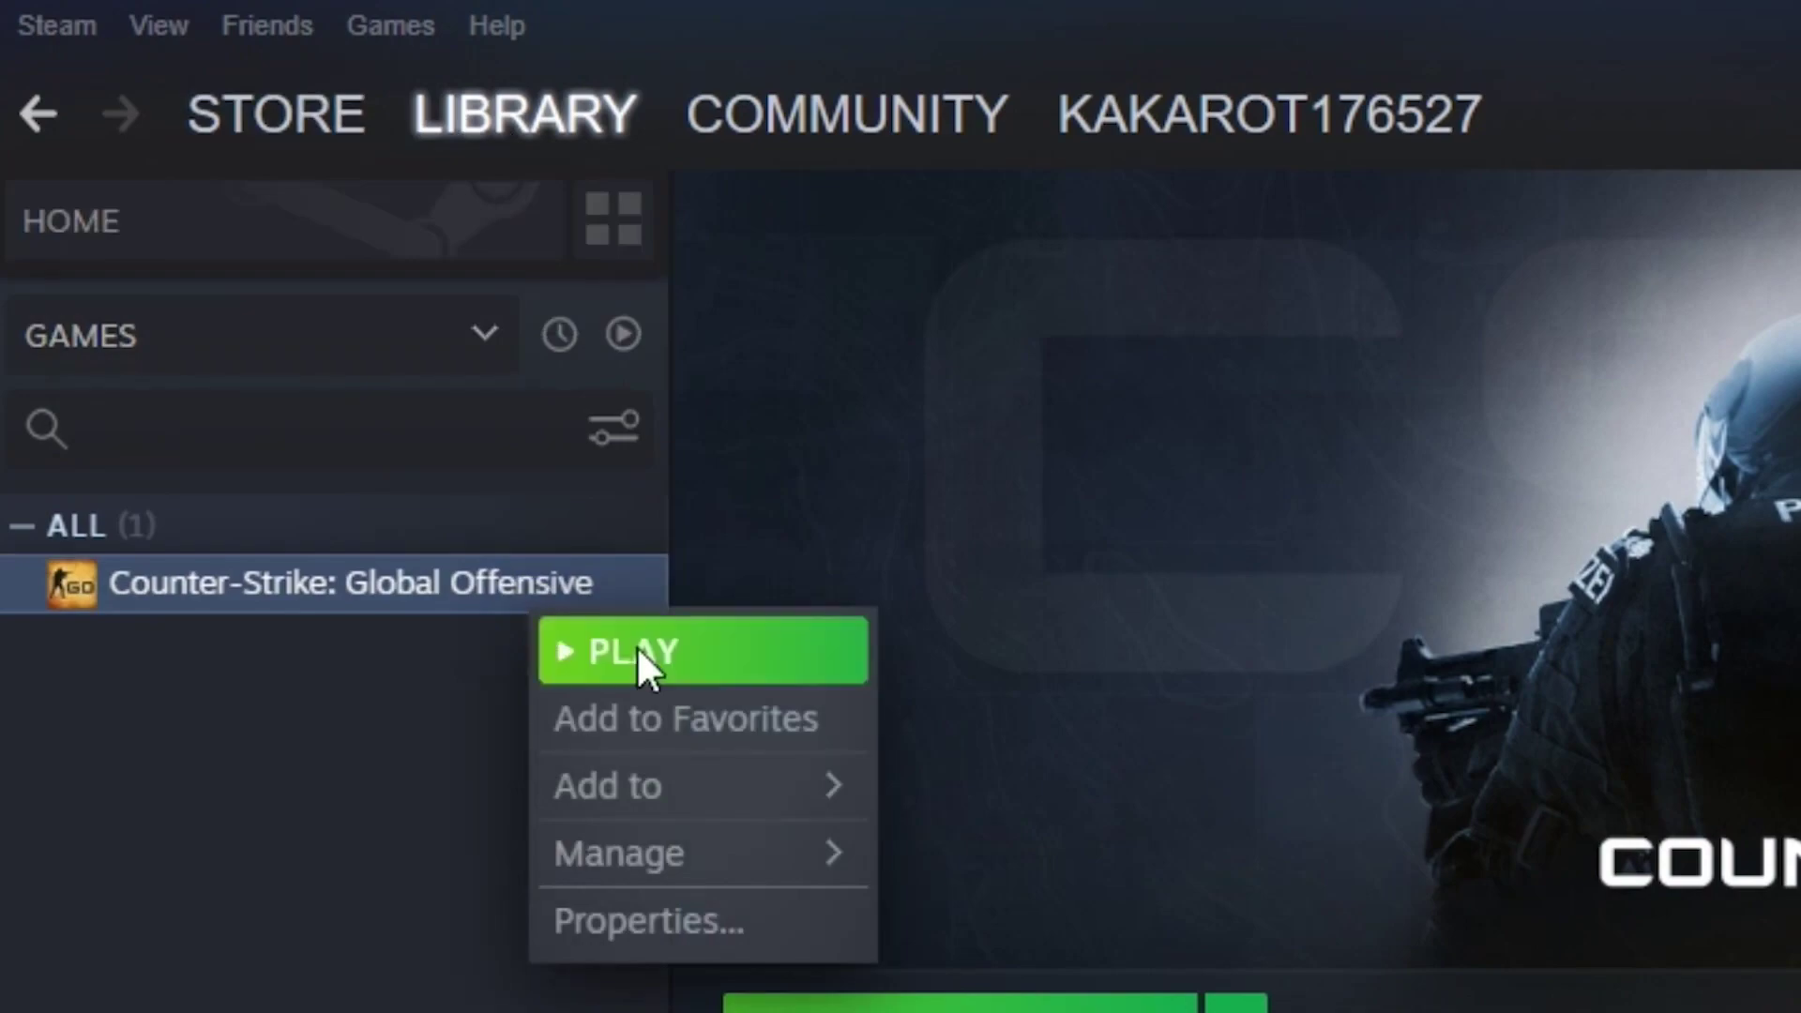
left_click(783, 929)
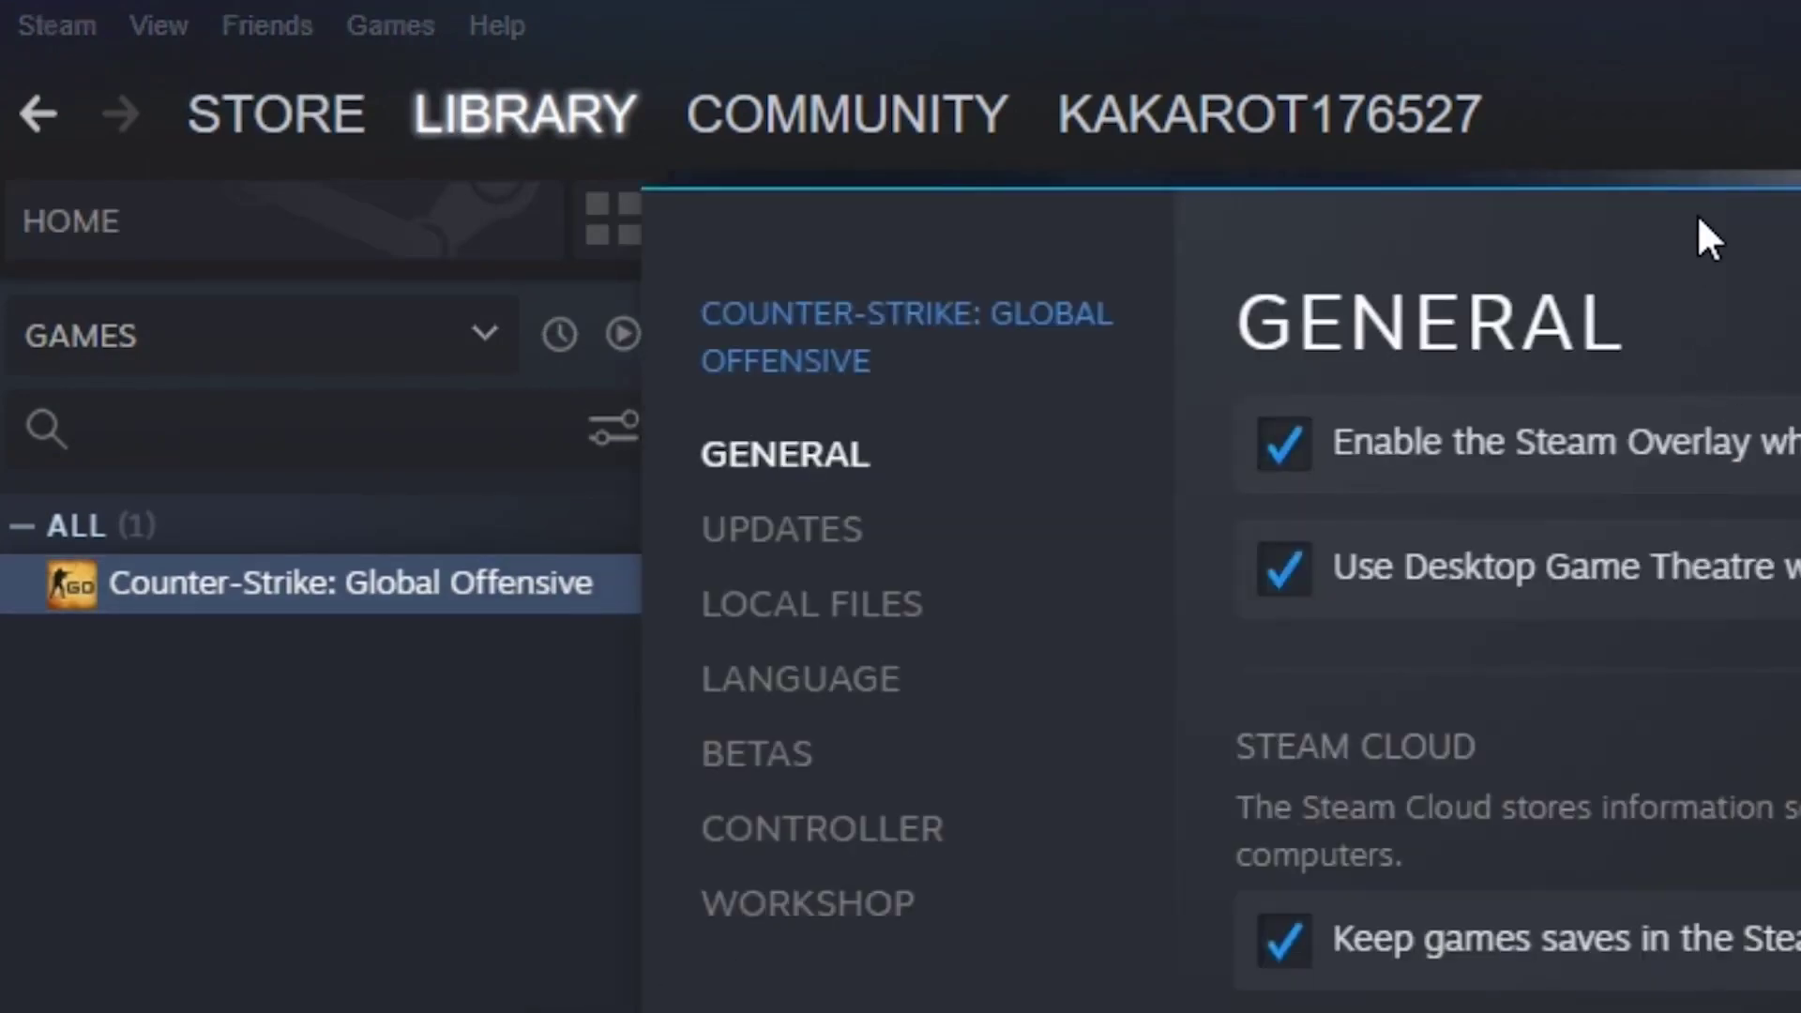
left_click_drag(1697, 214, 1800, 119)
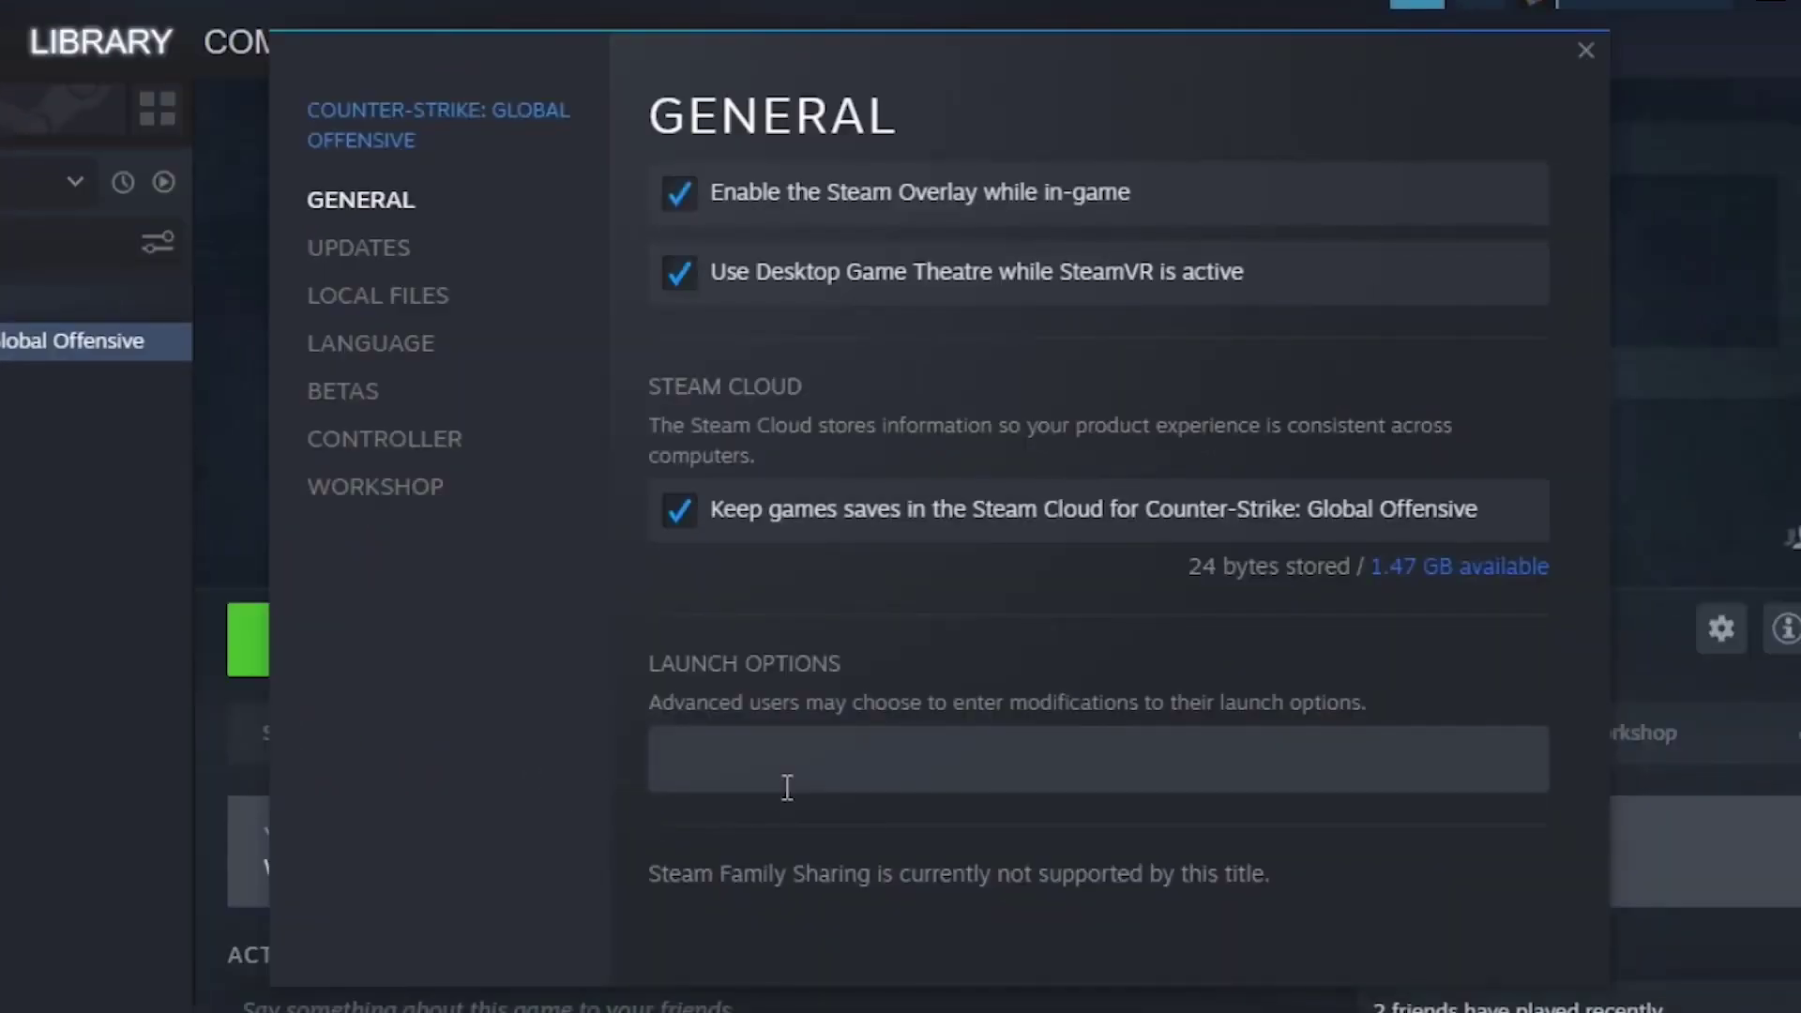
left_click(761, 775)
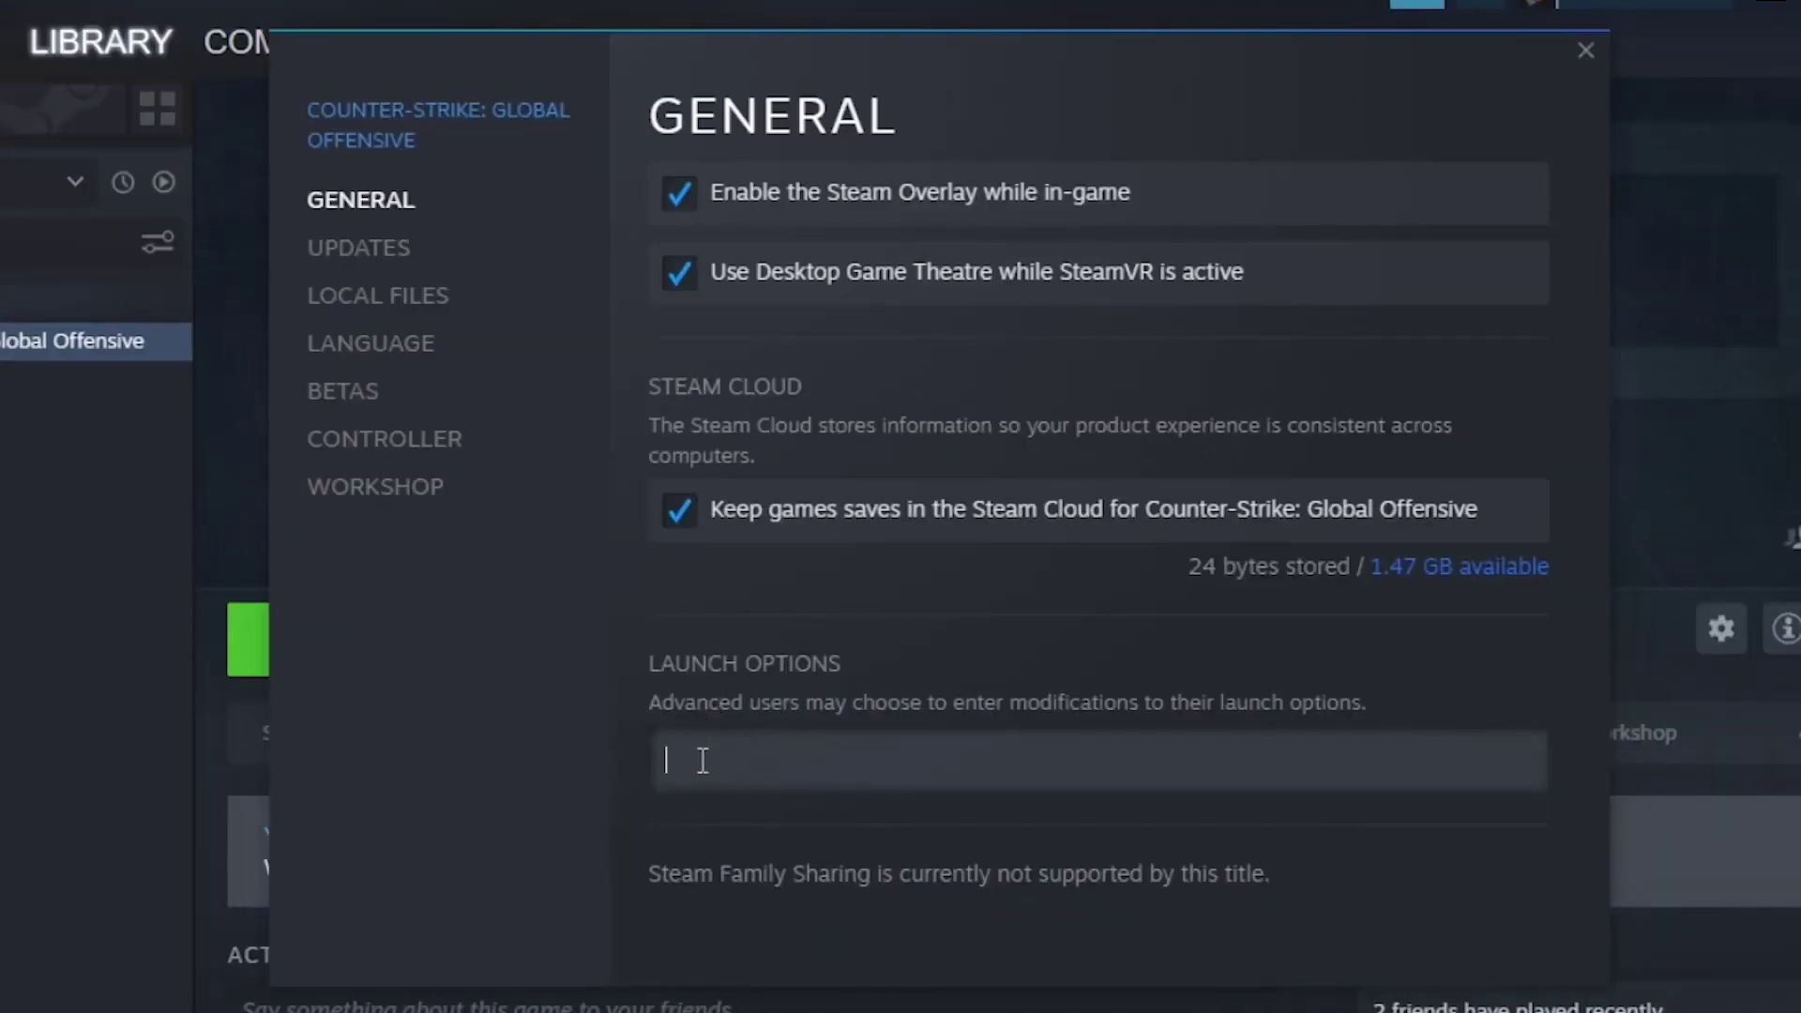
type("-novid -tickrate 128 +mat_queue_mode 2 +cl_forcepreload 1 -novid -nojoy")
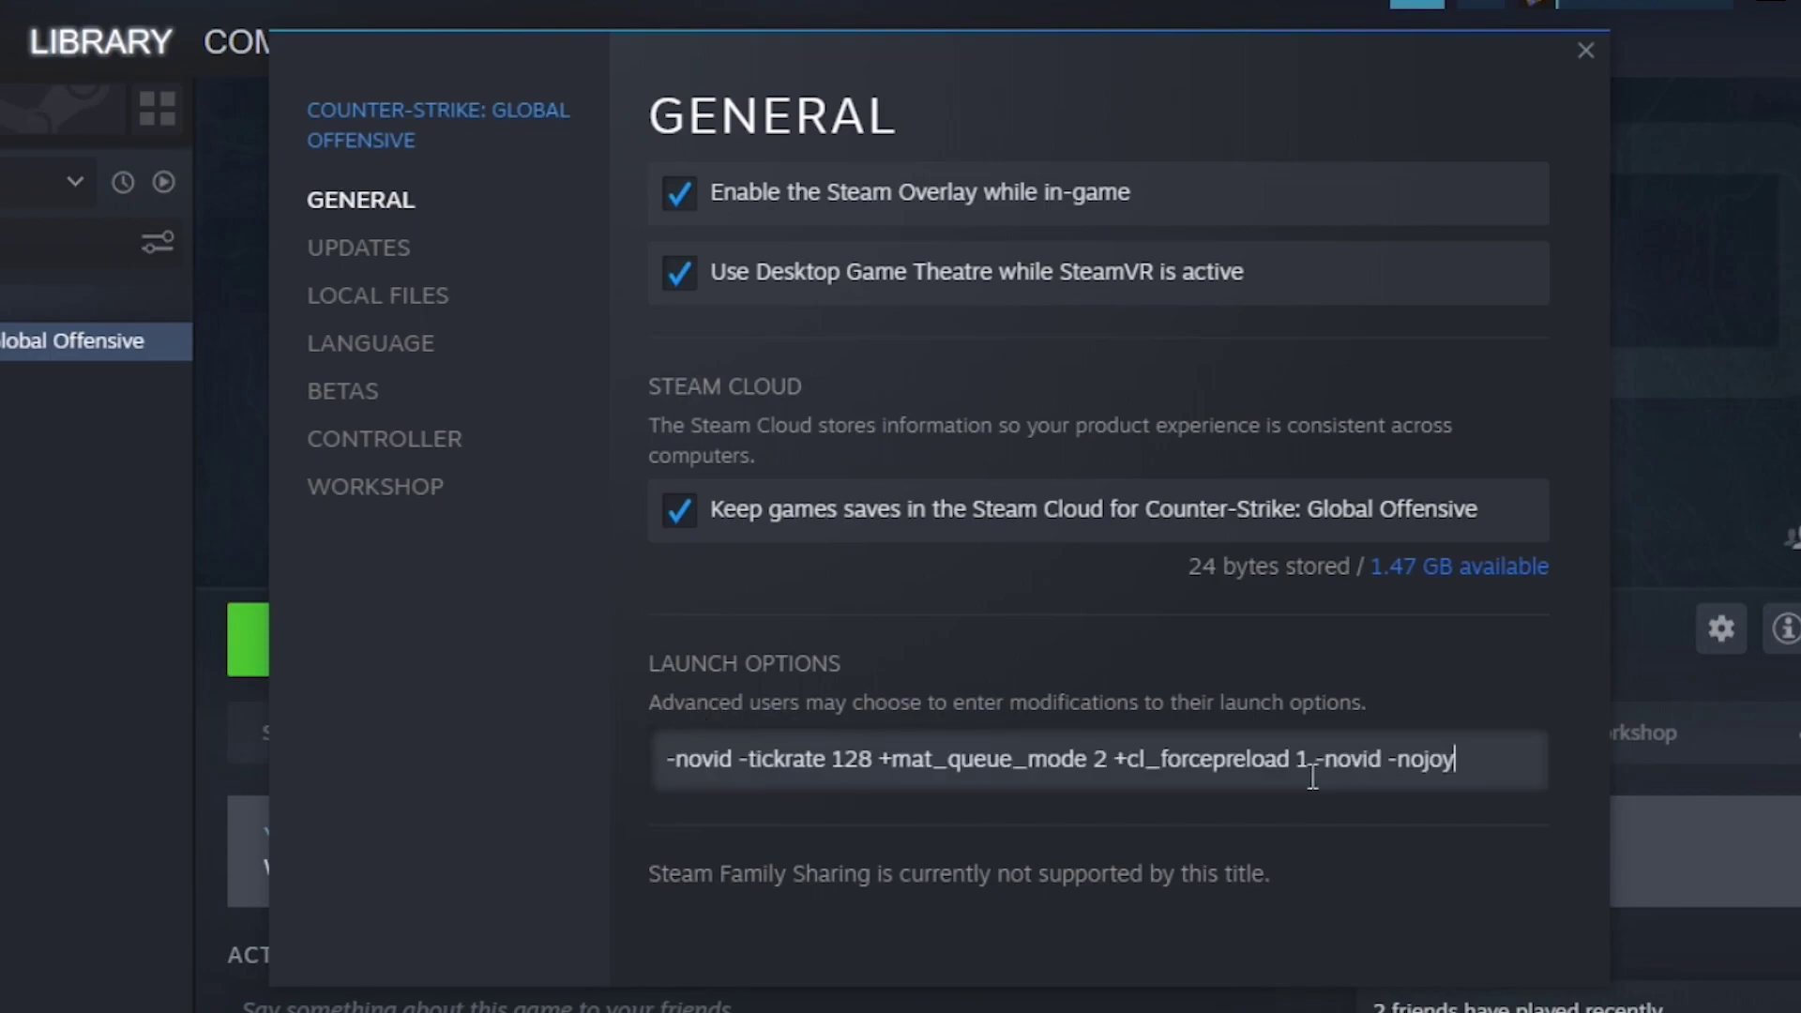
left_click_drag(1449, 775, 215, 764)
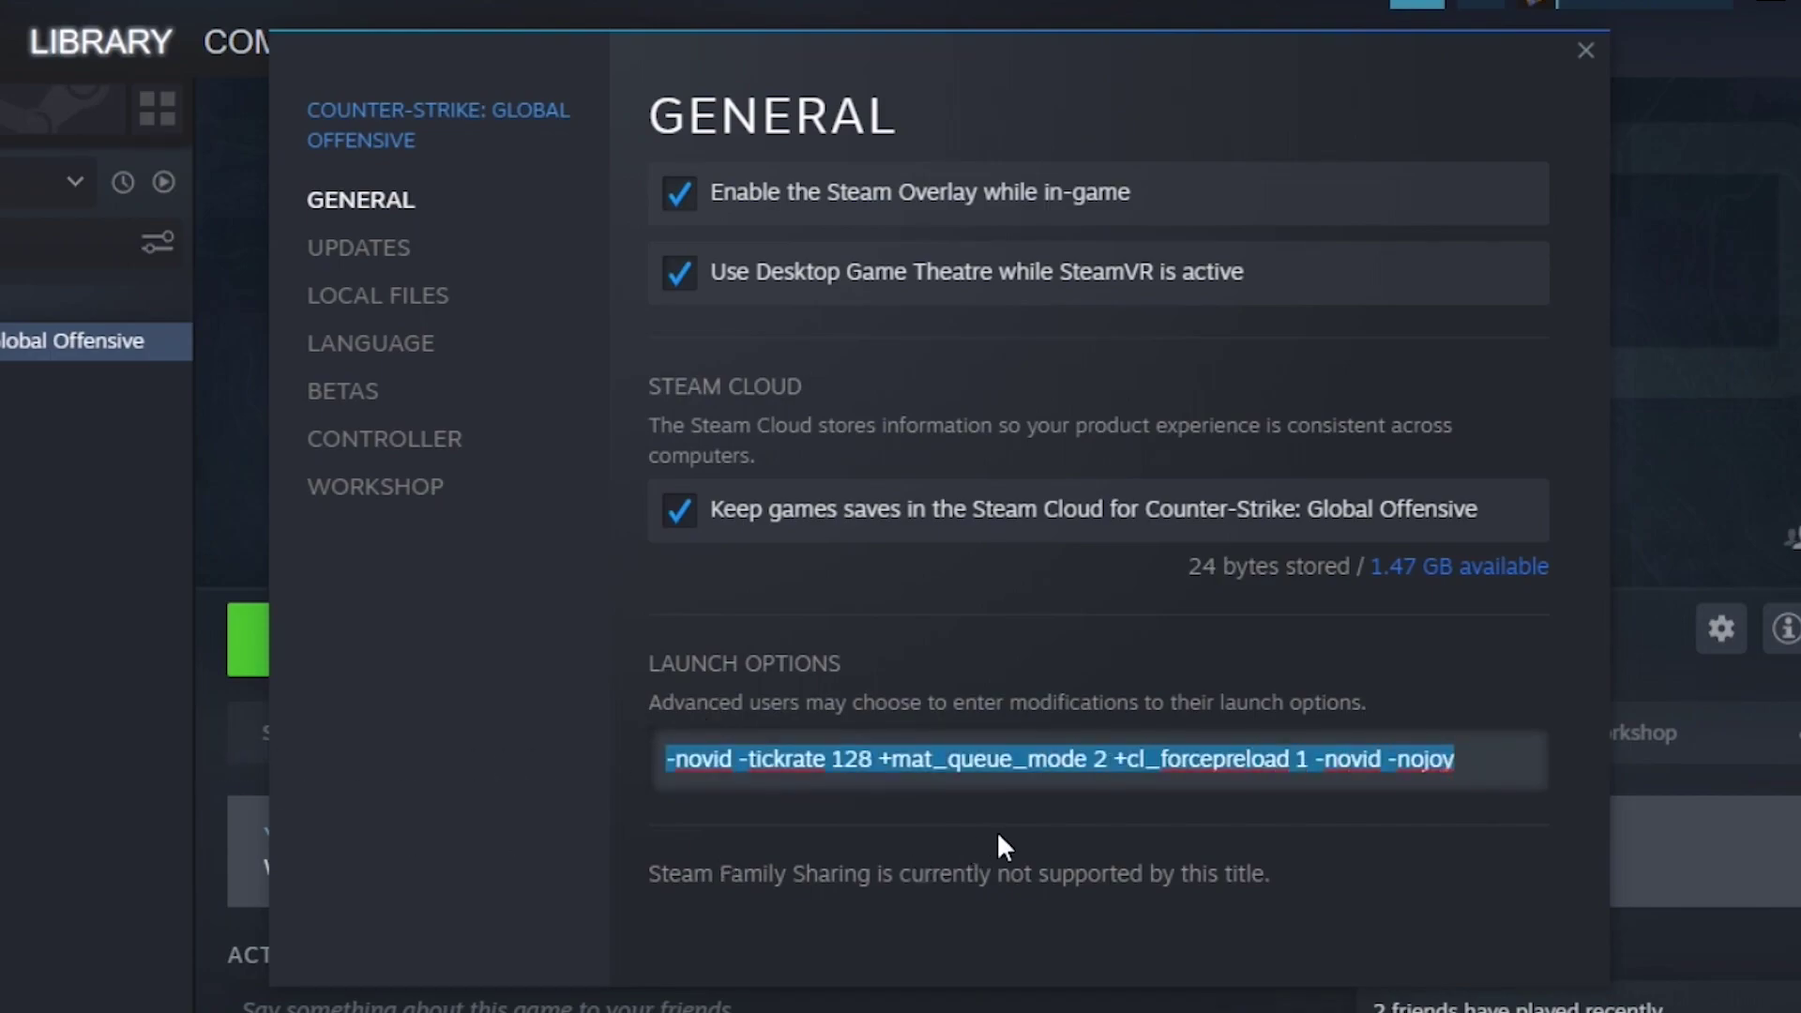
left_click(1472, 759)
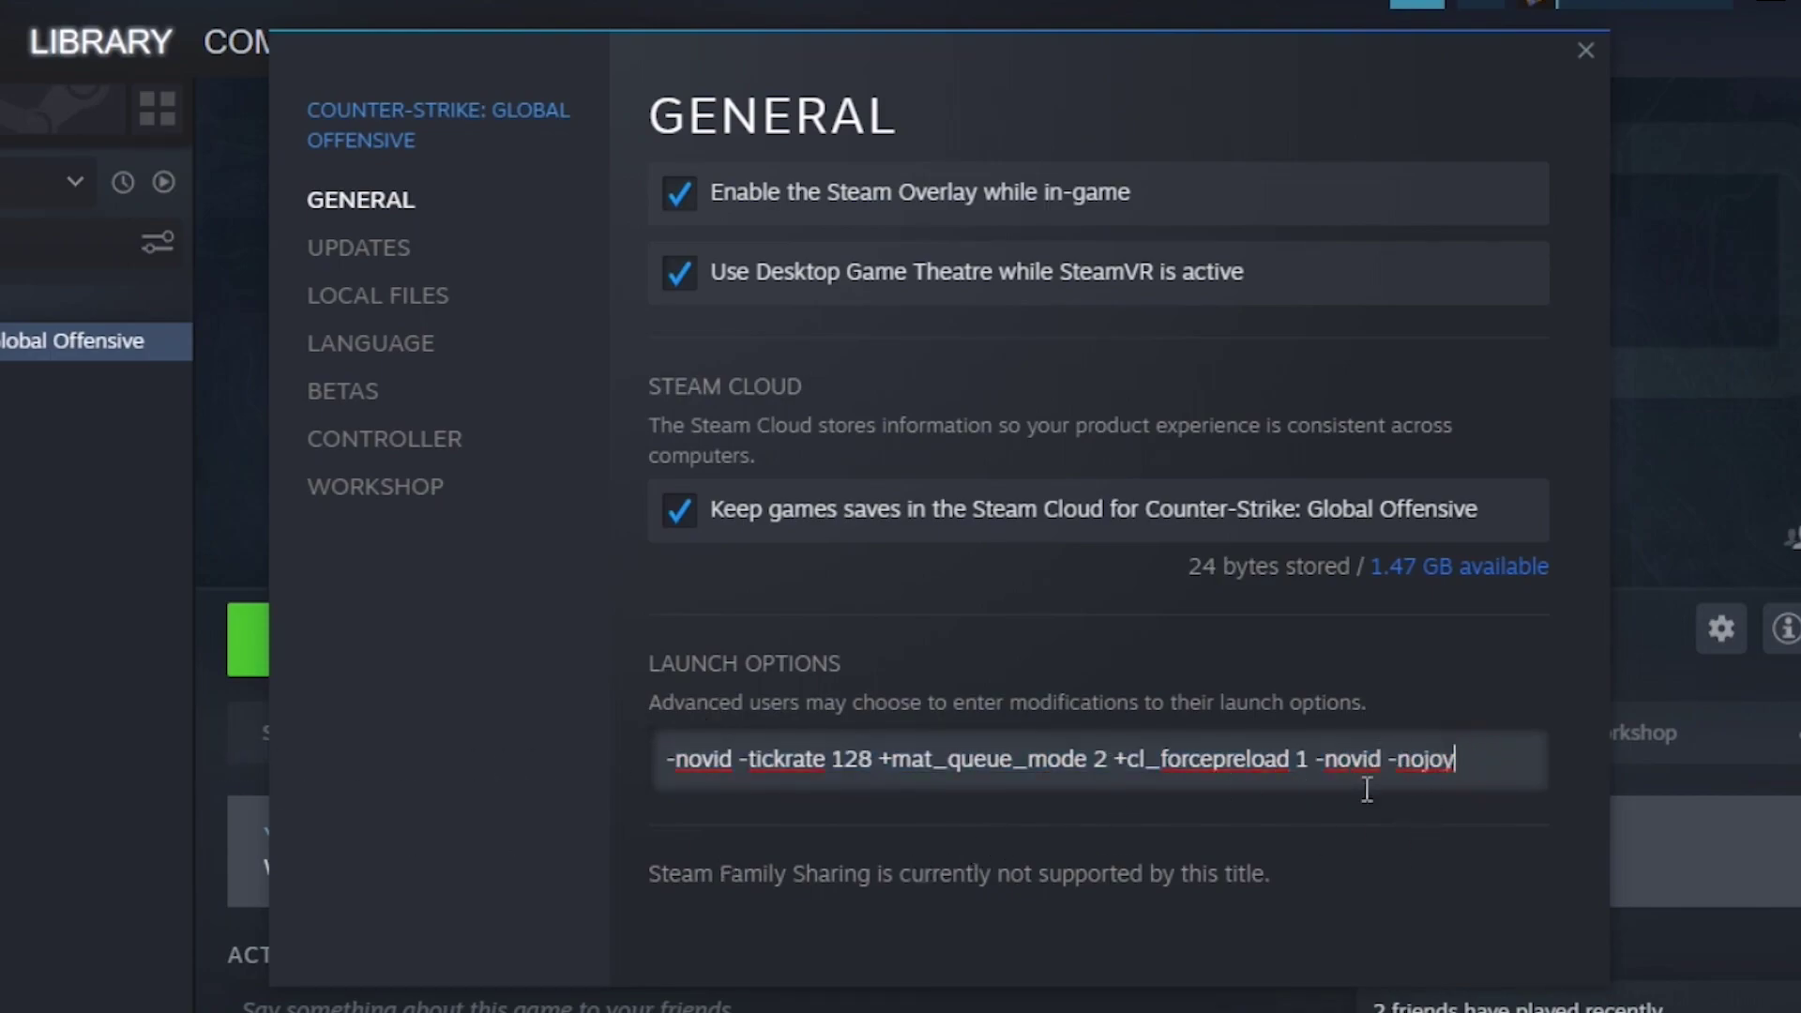
left_click(1584, 53)
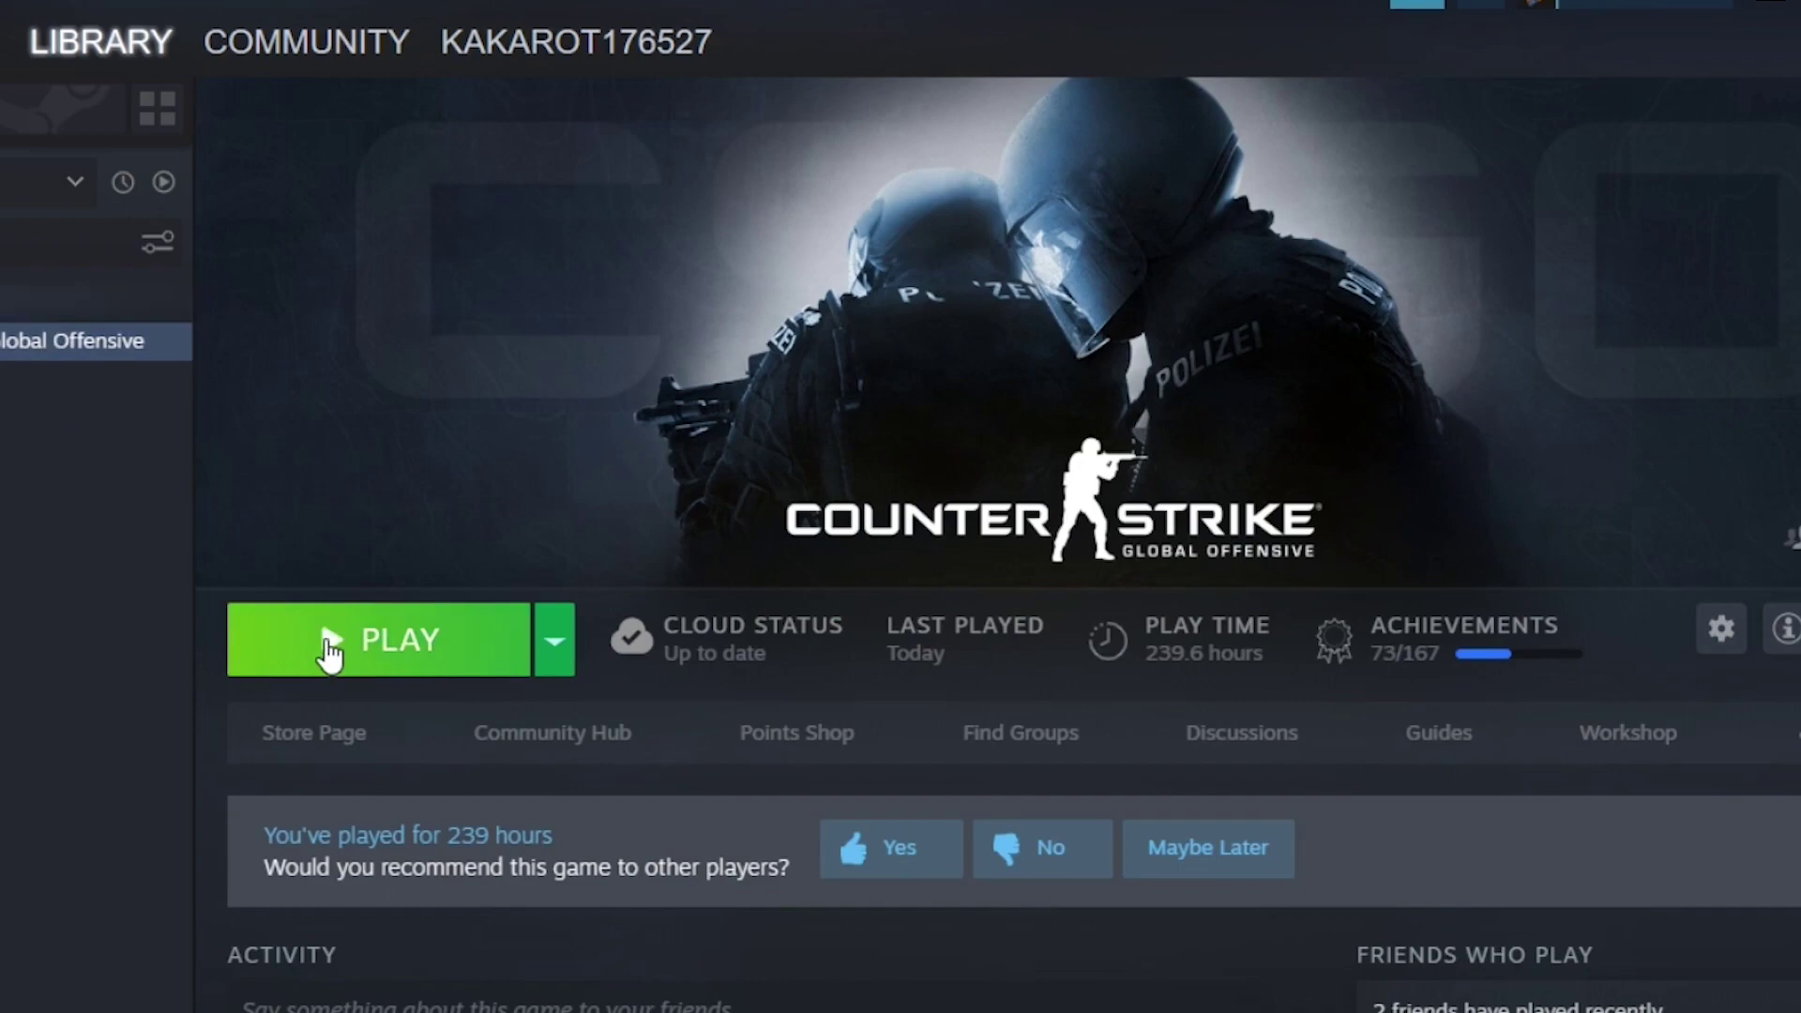
Launch Counter-Strike: Global Offensive and set its video aspect ratio to Normal 4:3 and resolution to 800x600.
left_click(401, 659)
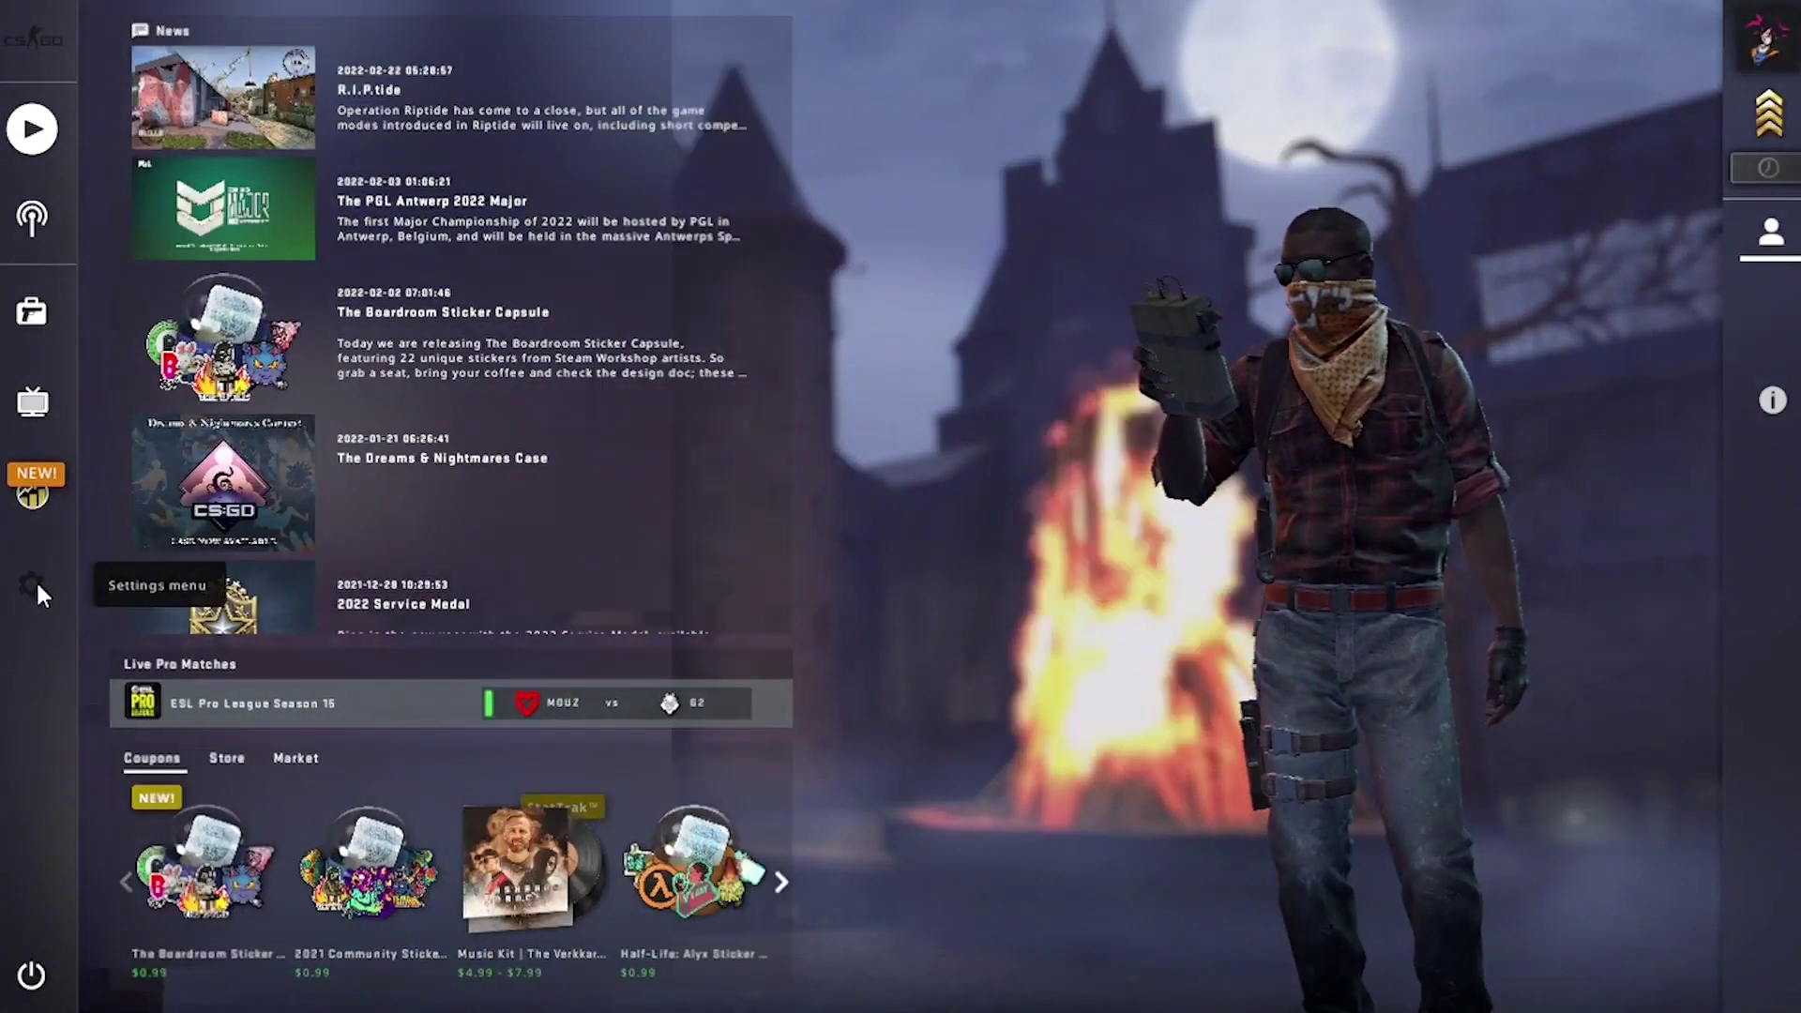
left_click(34, 582)
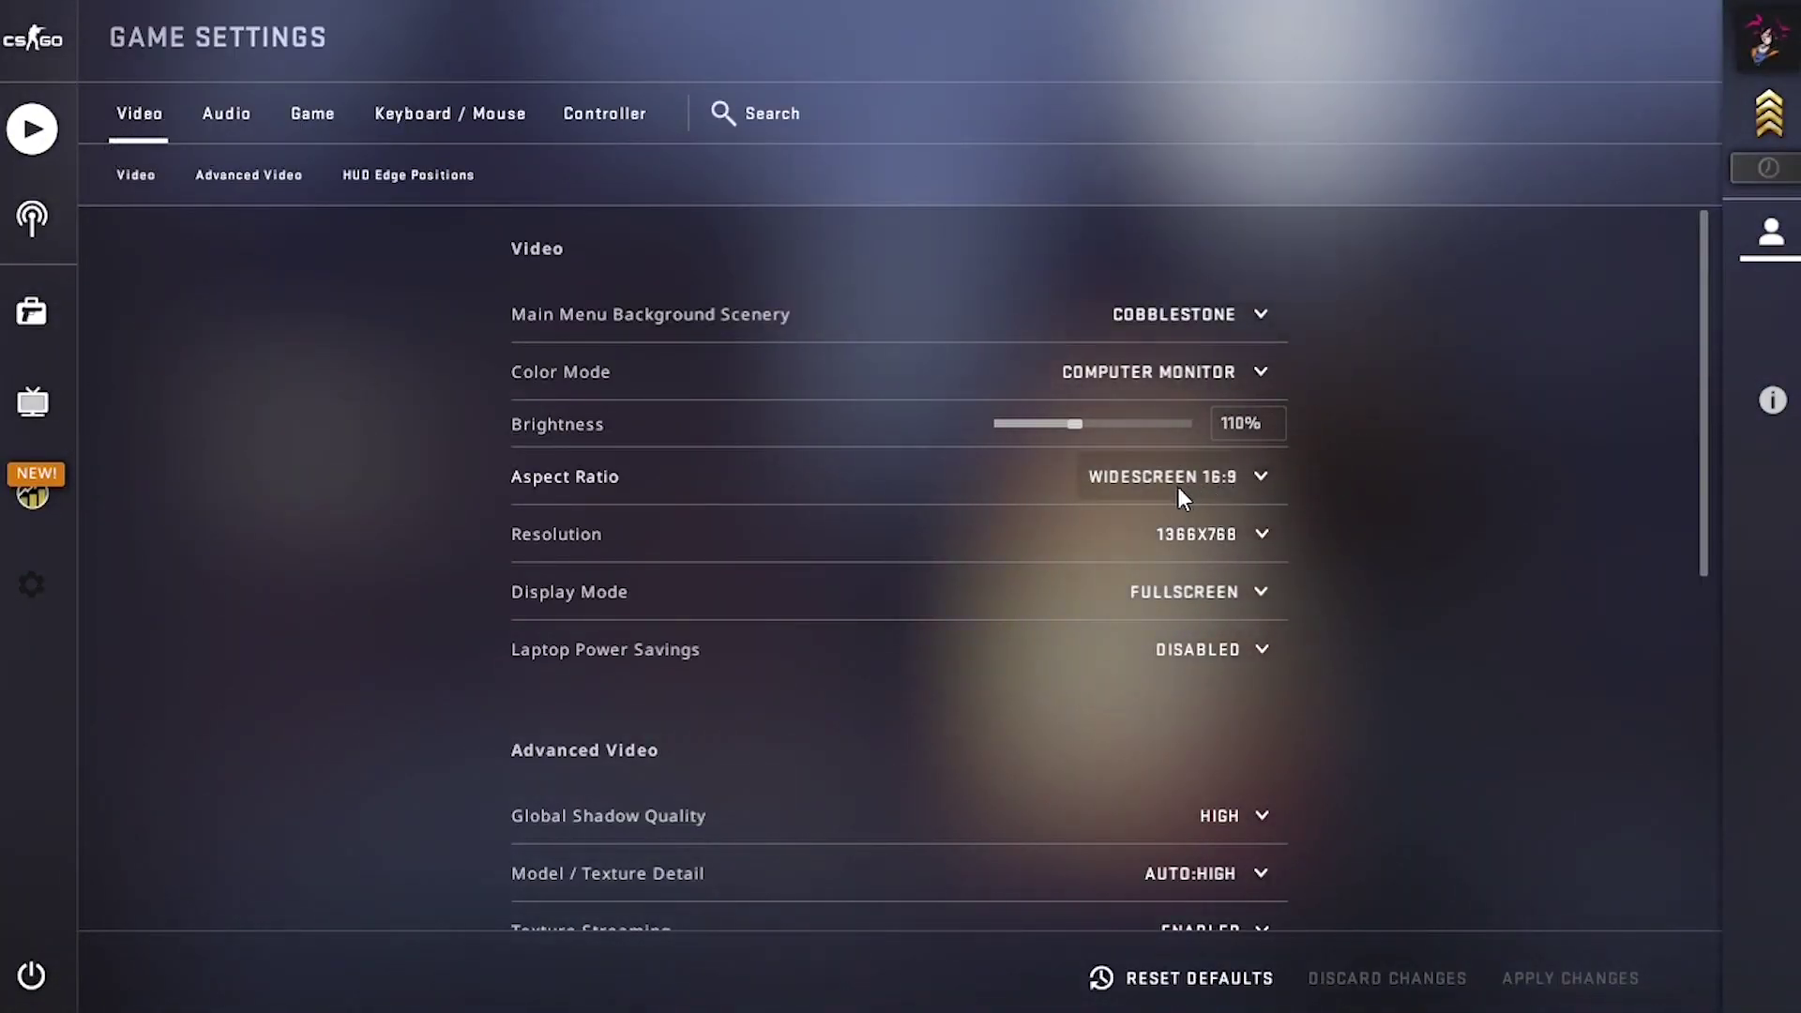
left_click(1249, 481)
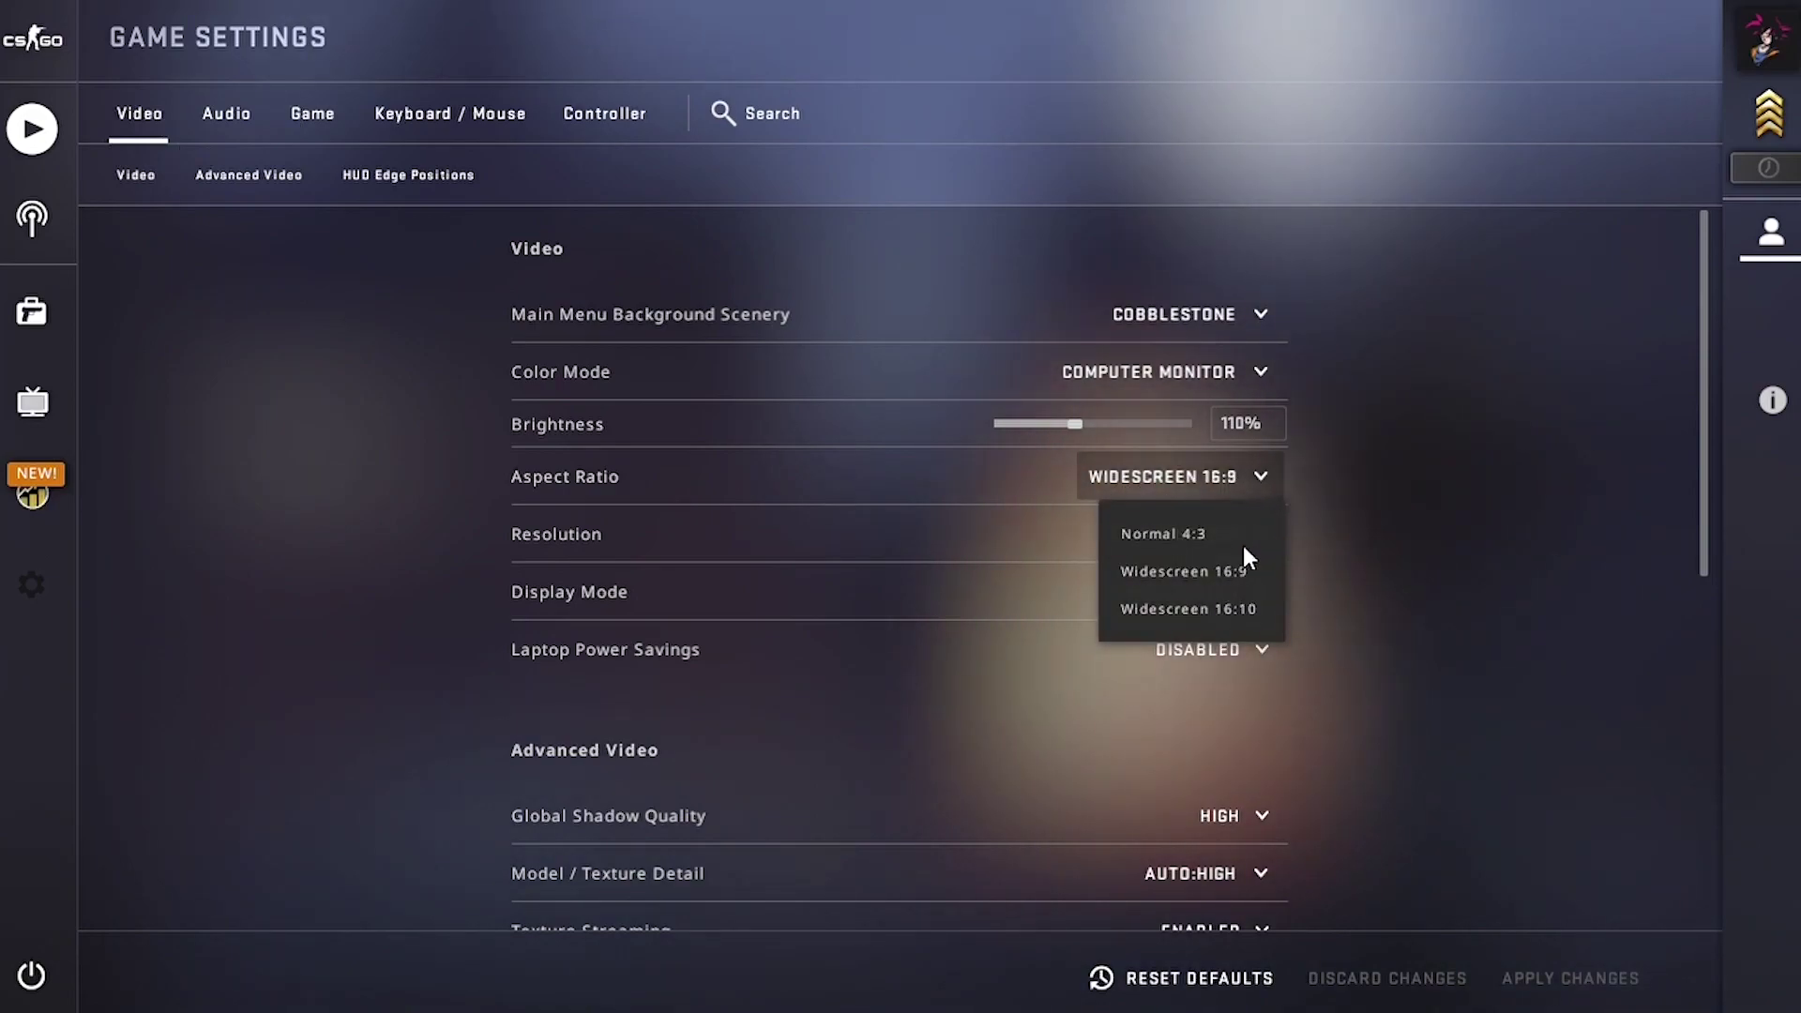
left_click(1206, 534)
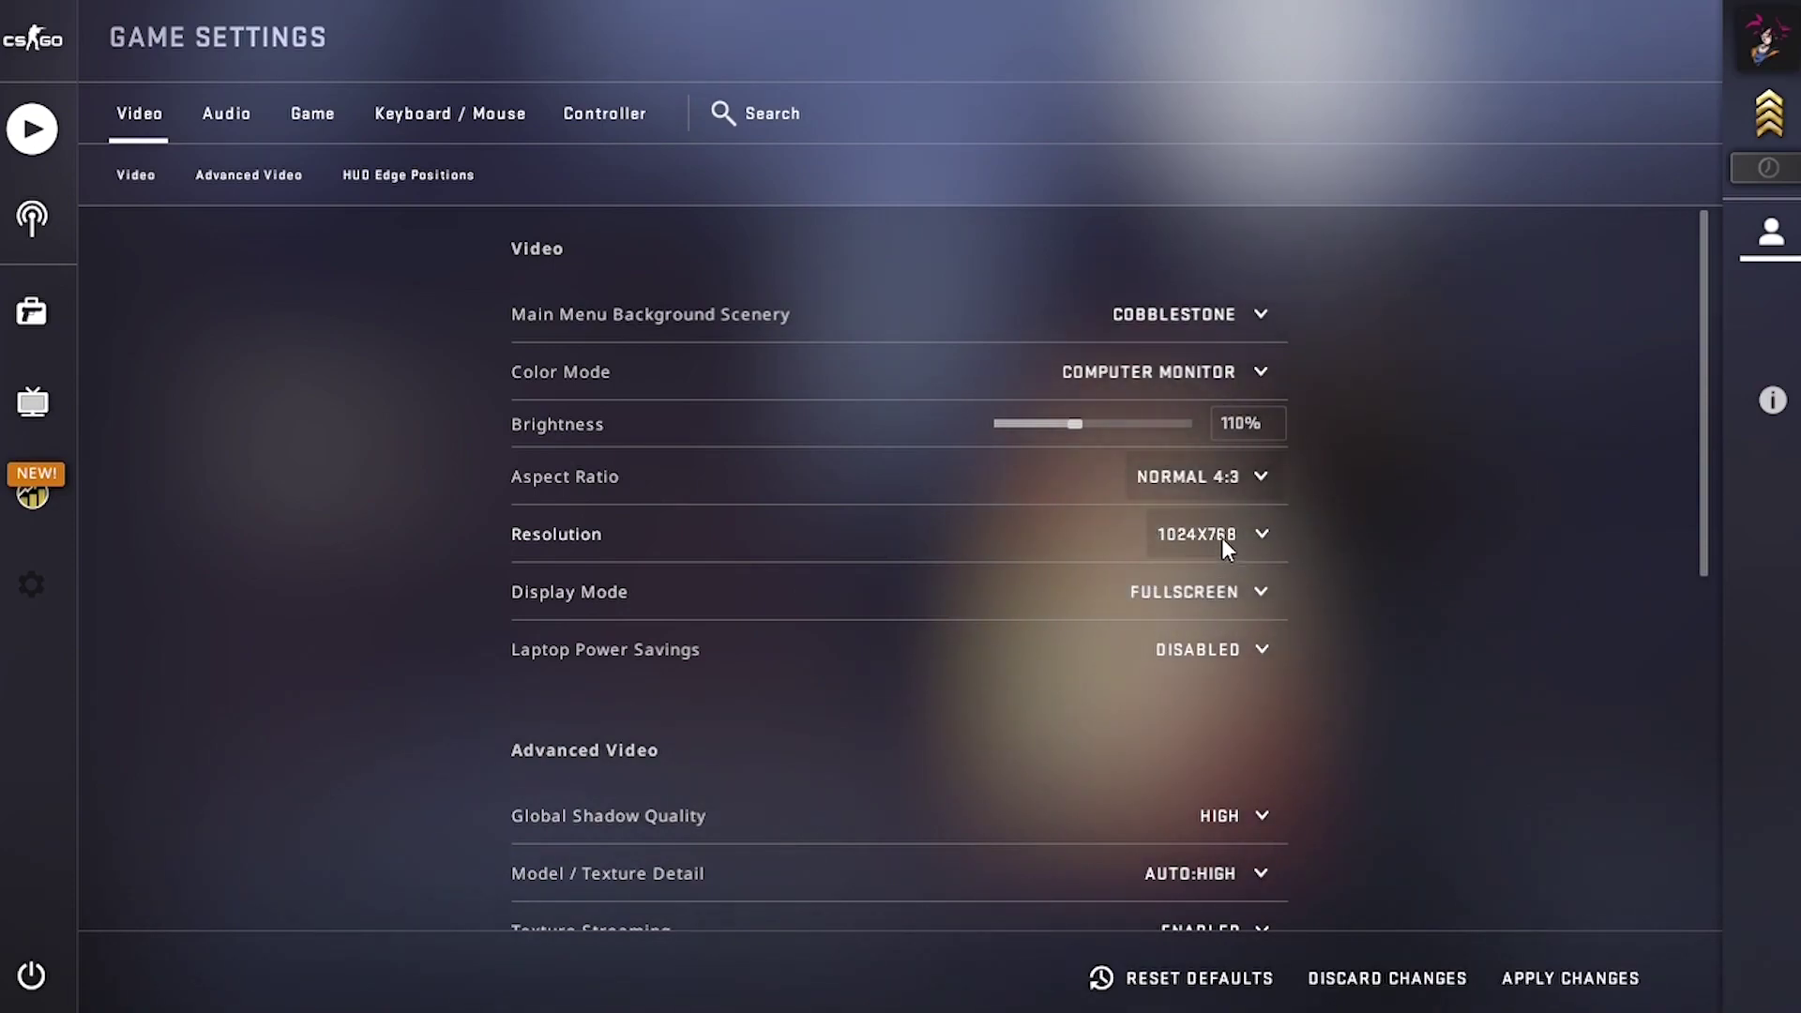
left_click(1221, 537)
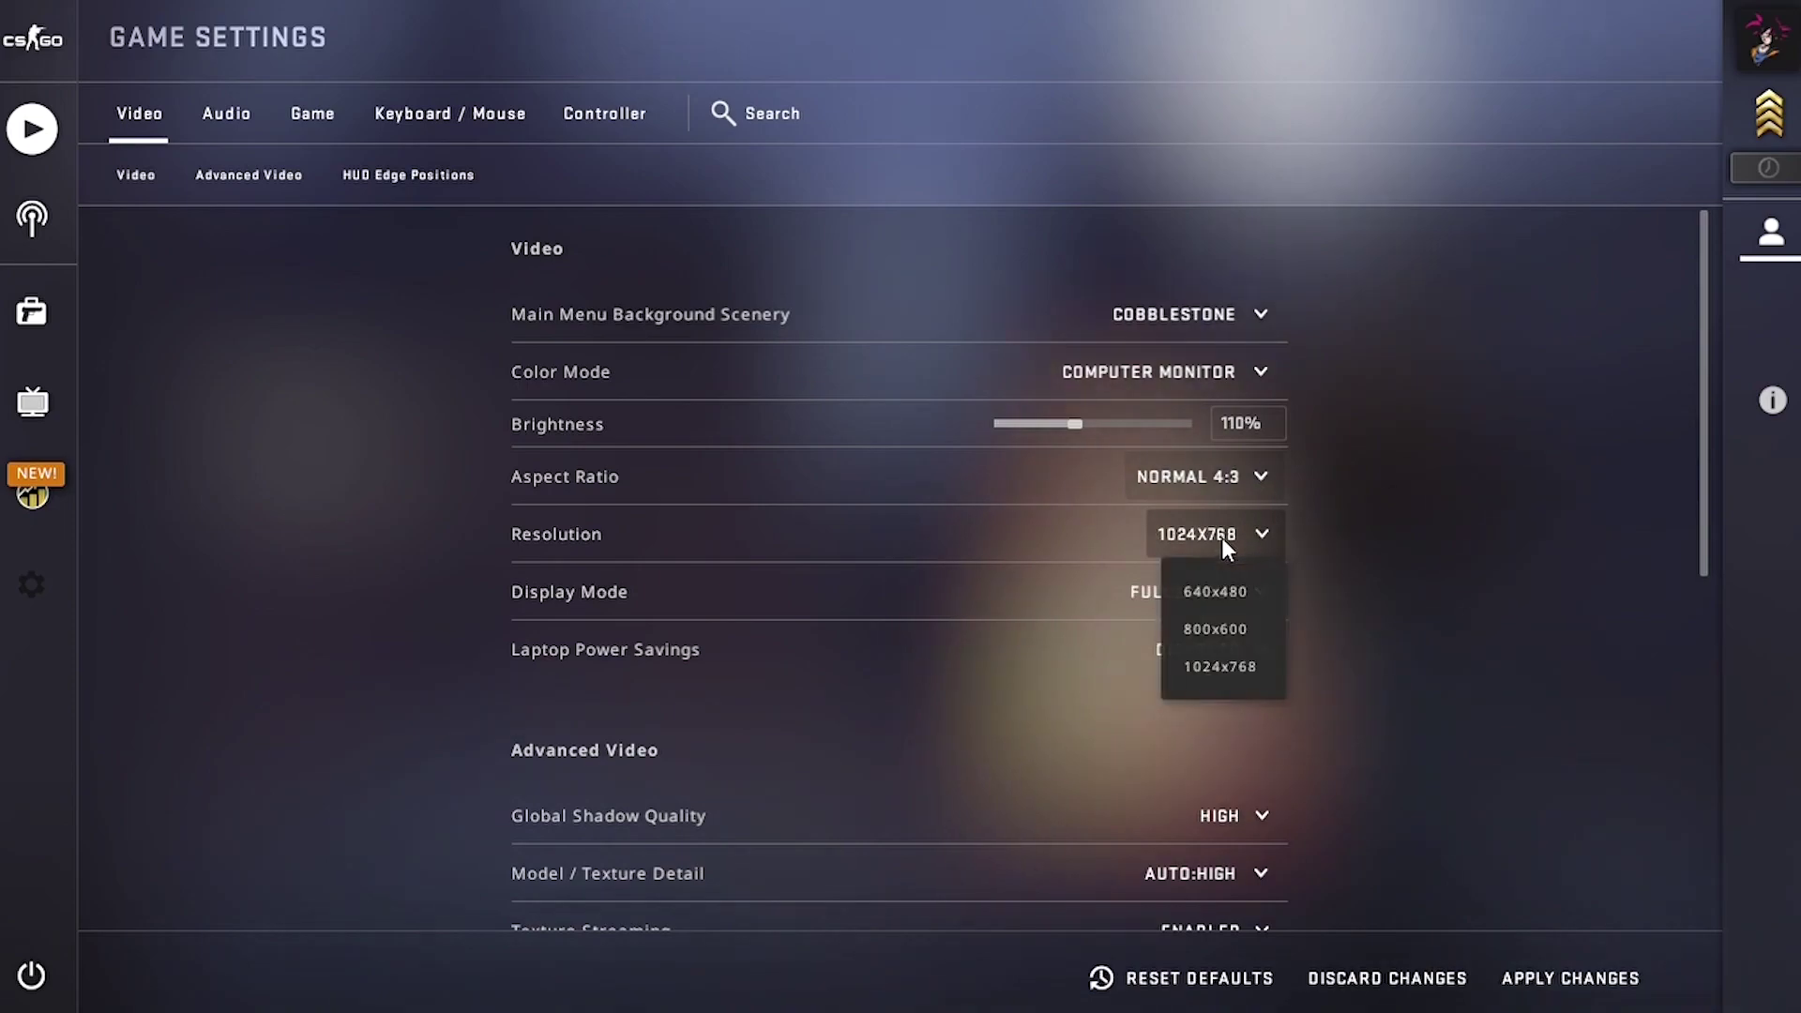
left_click(1195, 626)
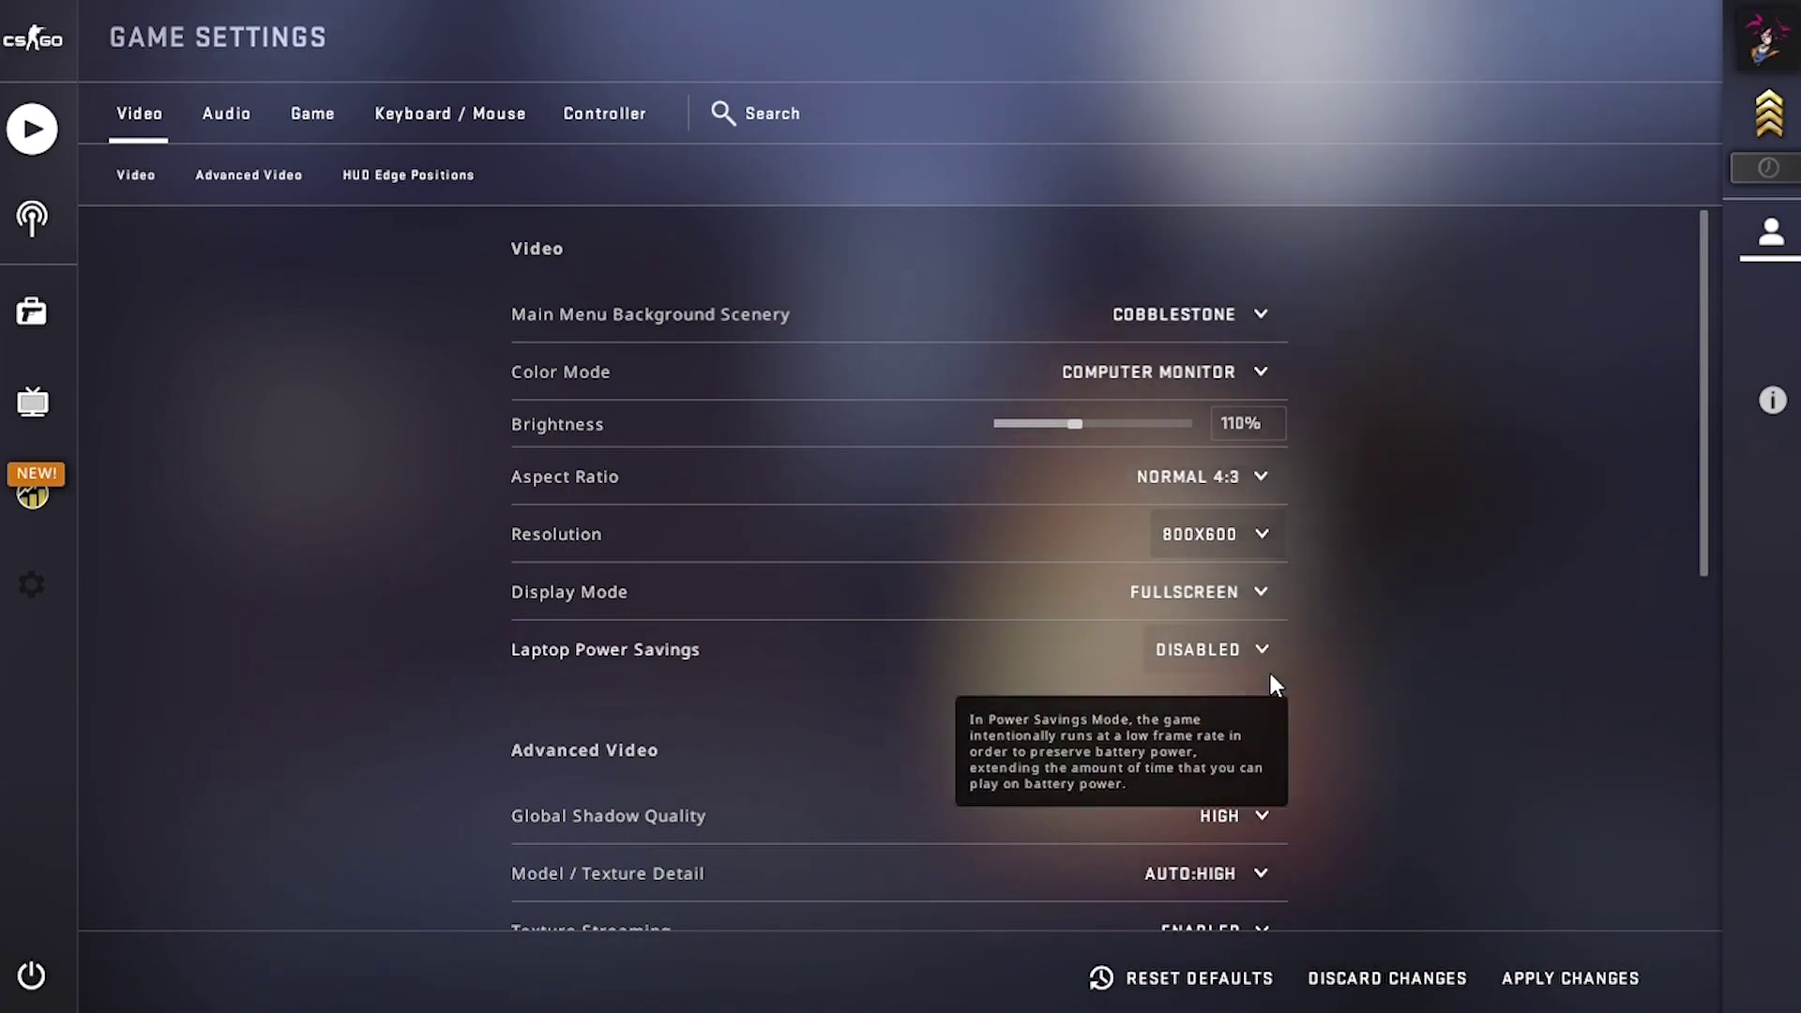
Set Laptop Power Savings to Disabled in the game's video settings.
scroll(1290, 647, "down", 2)
left_click(1207, 520)
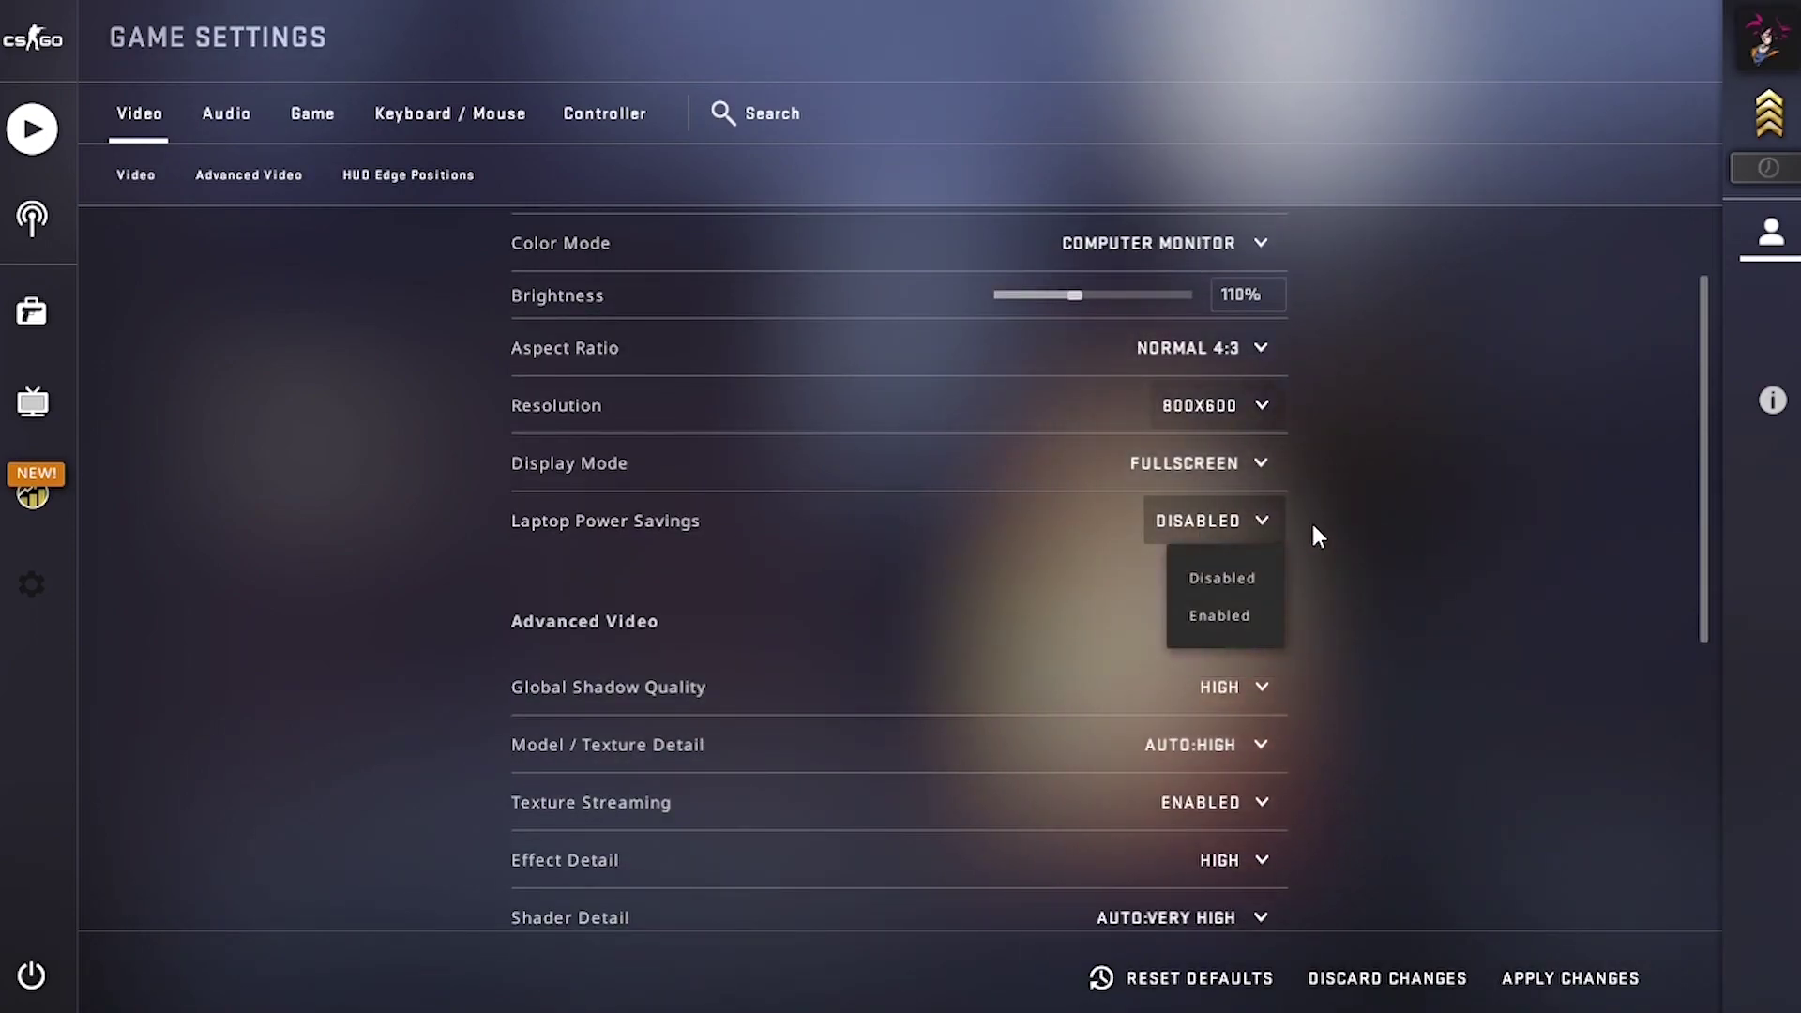
left_click(1251, 581)
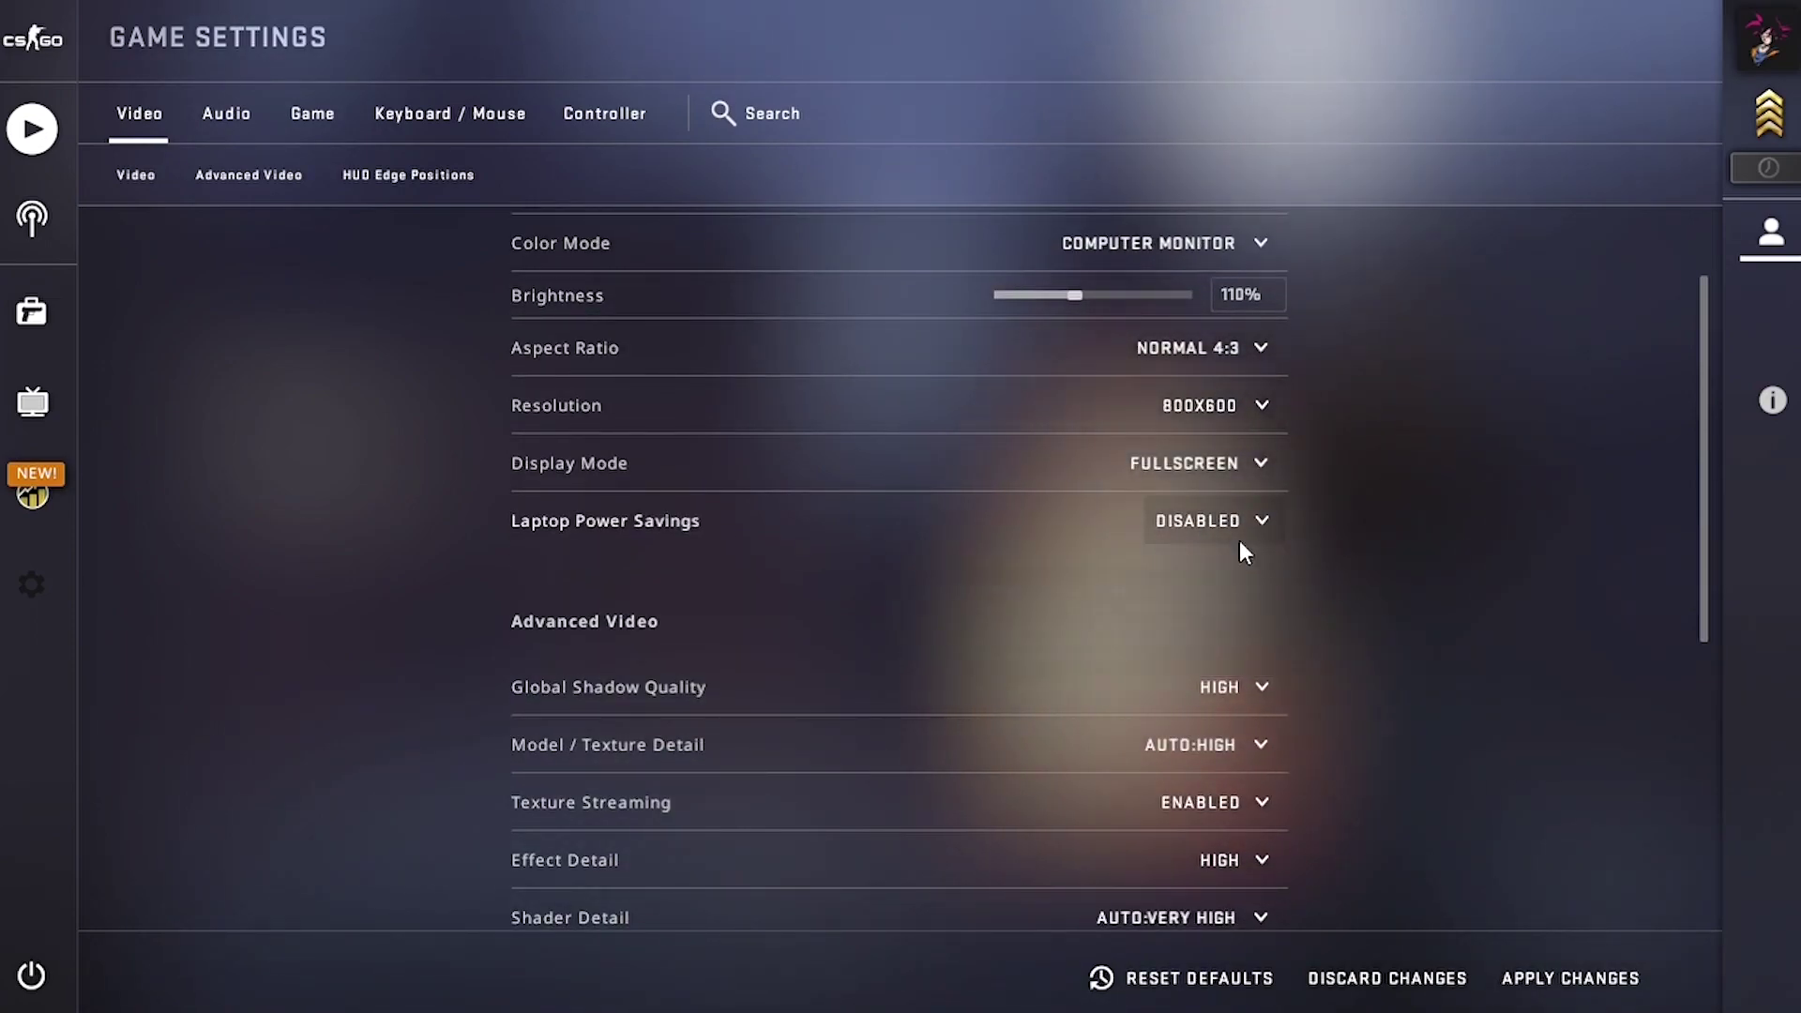
Set Global Shadow Quality to Very Low and Model / Texture Detail to Low in the advanced video settings.
scroll(1172, 553, "down", 2)
left_click(1222, 555)
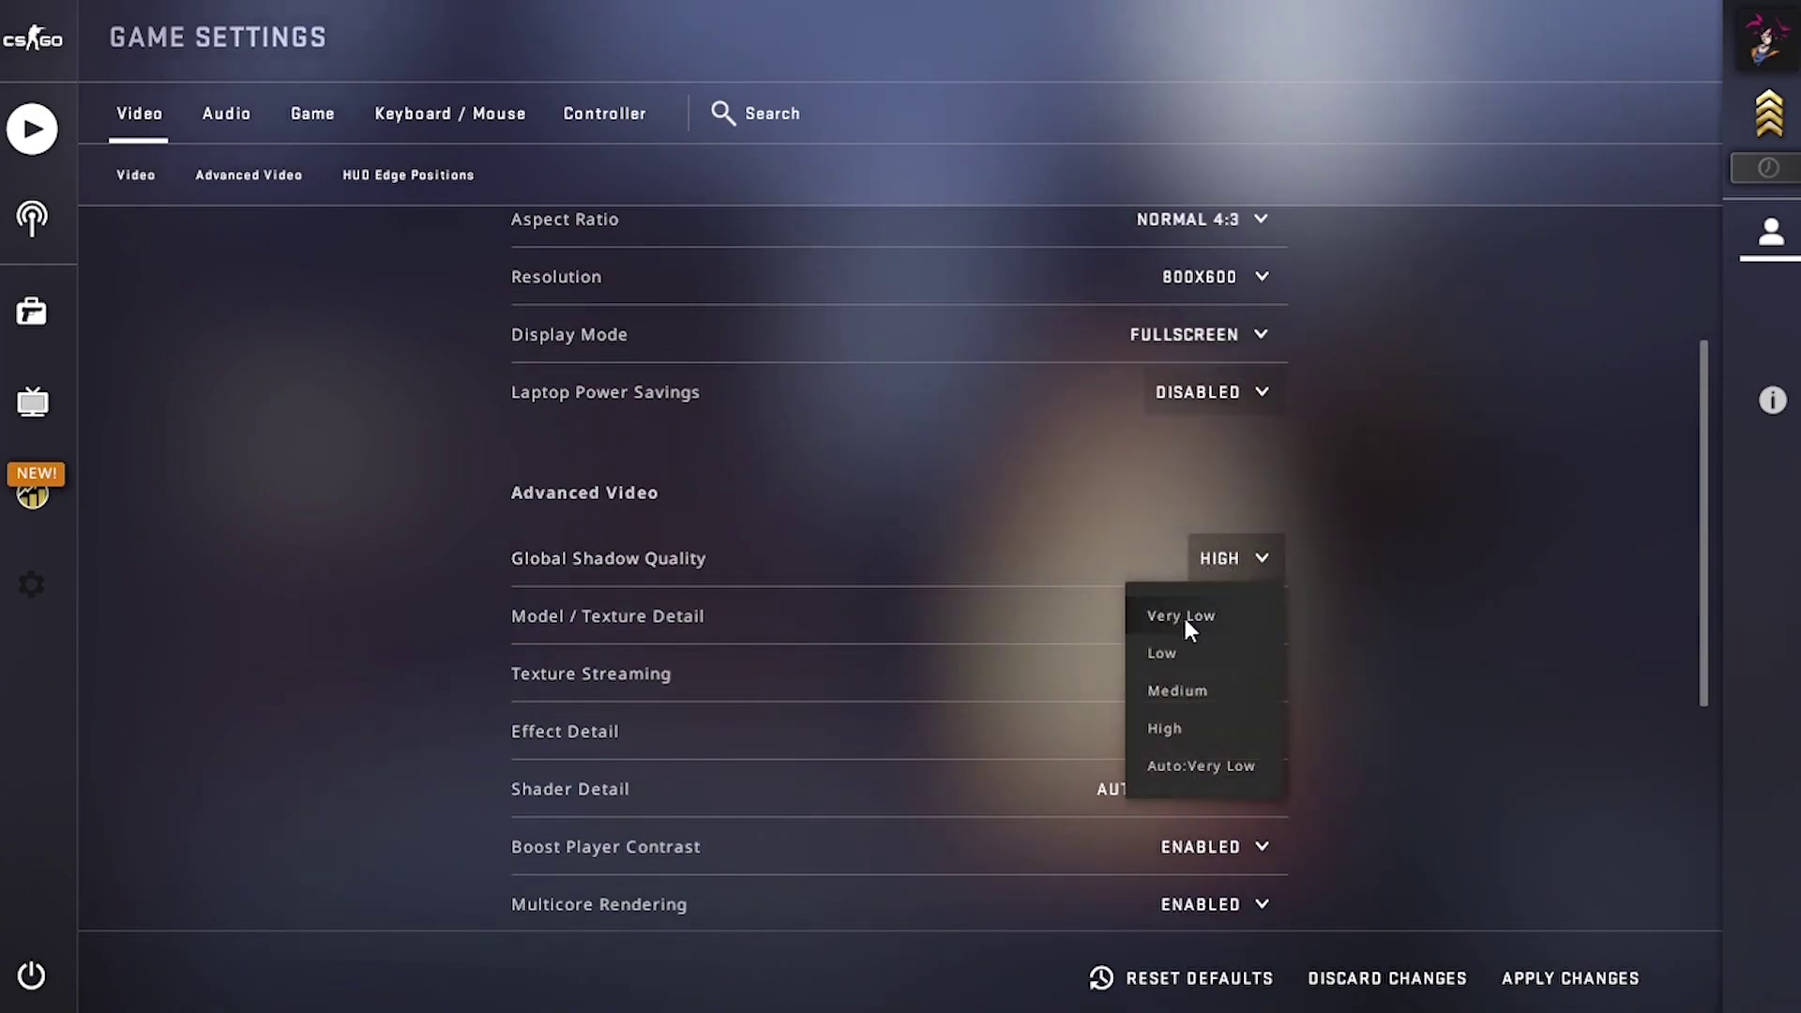
left_click(1187, 617)
left_click(1229, 615)
left_click(1209, 672)
Set Texture Streaming to Disabled and Effect Detail to Low in the advanced video settings.
scroll(1313, 600, "down", 2)
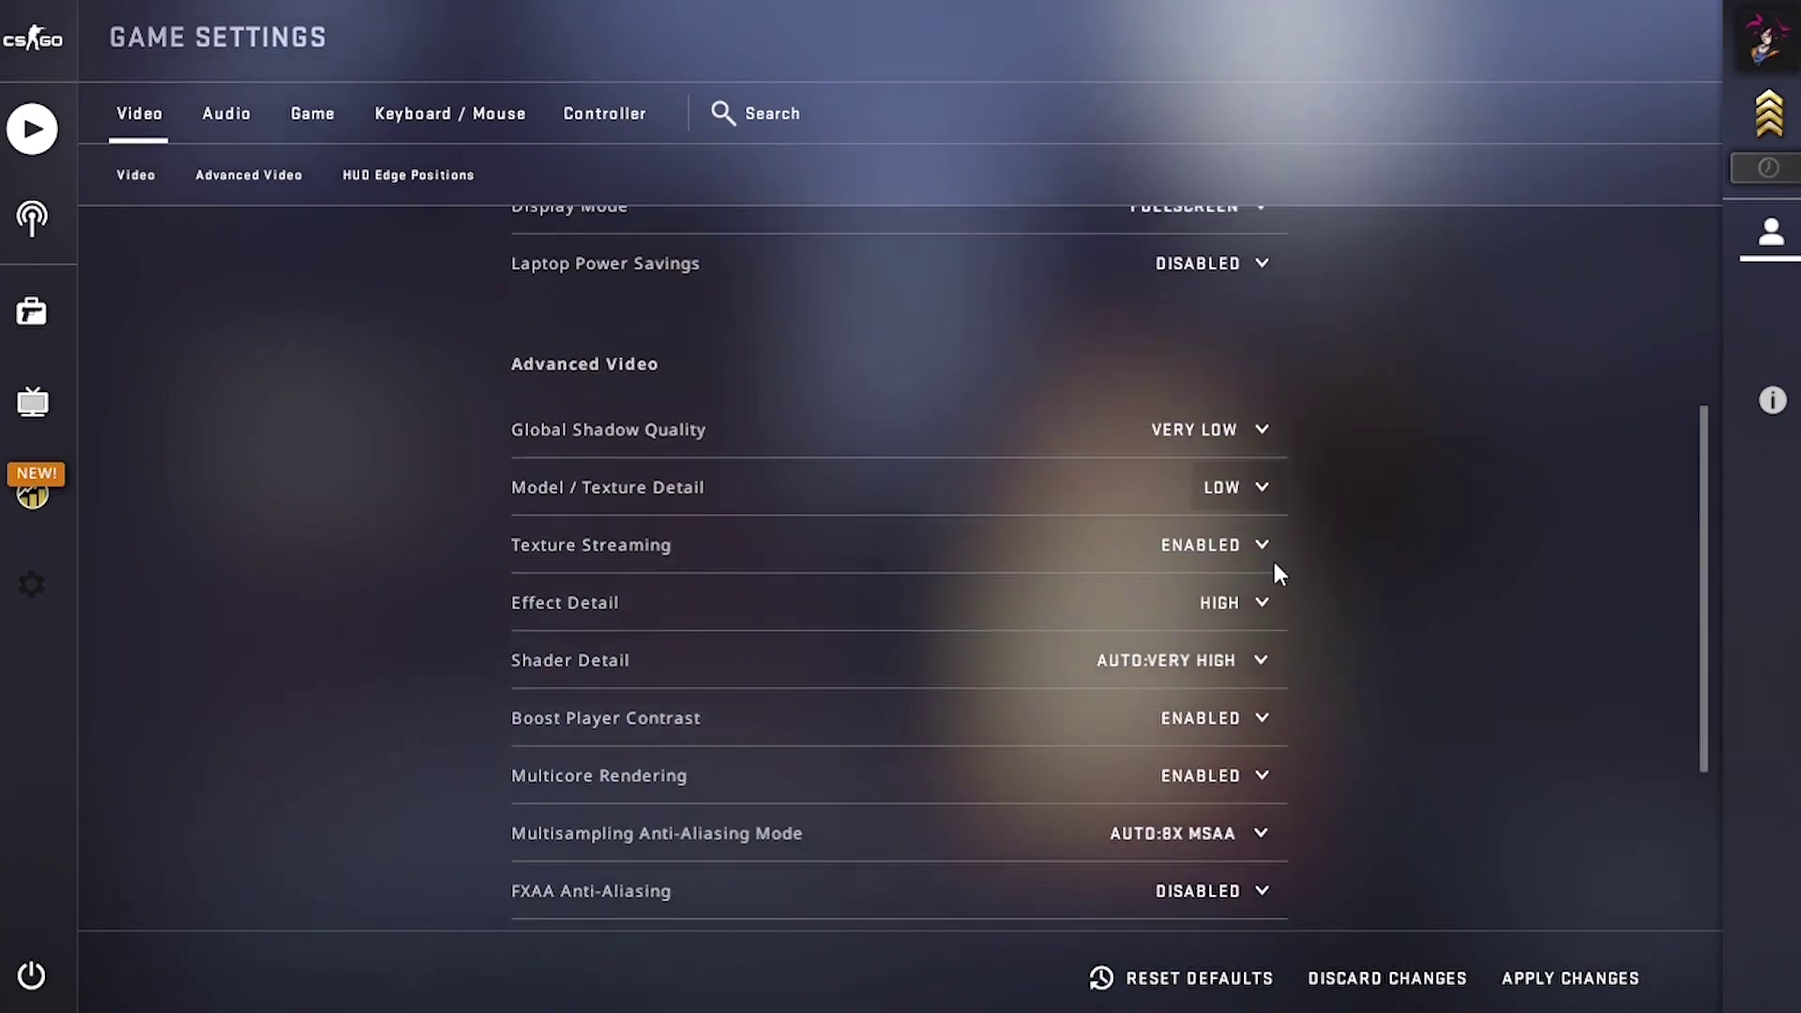
left_click(1240, 544)
left_click(1236, 610)
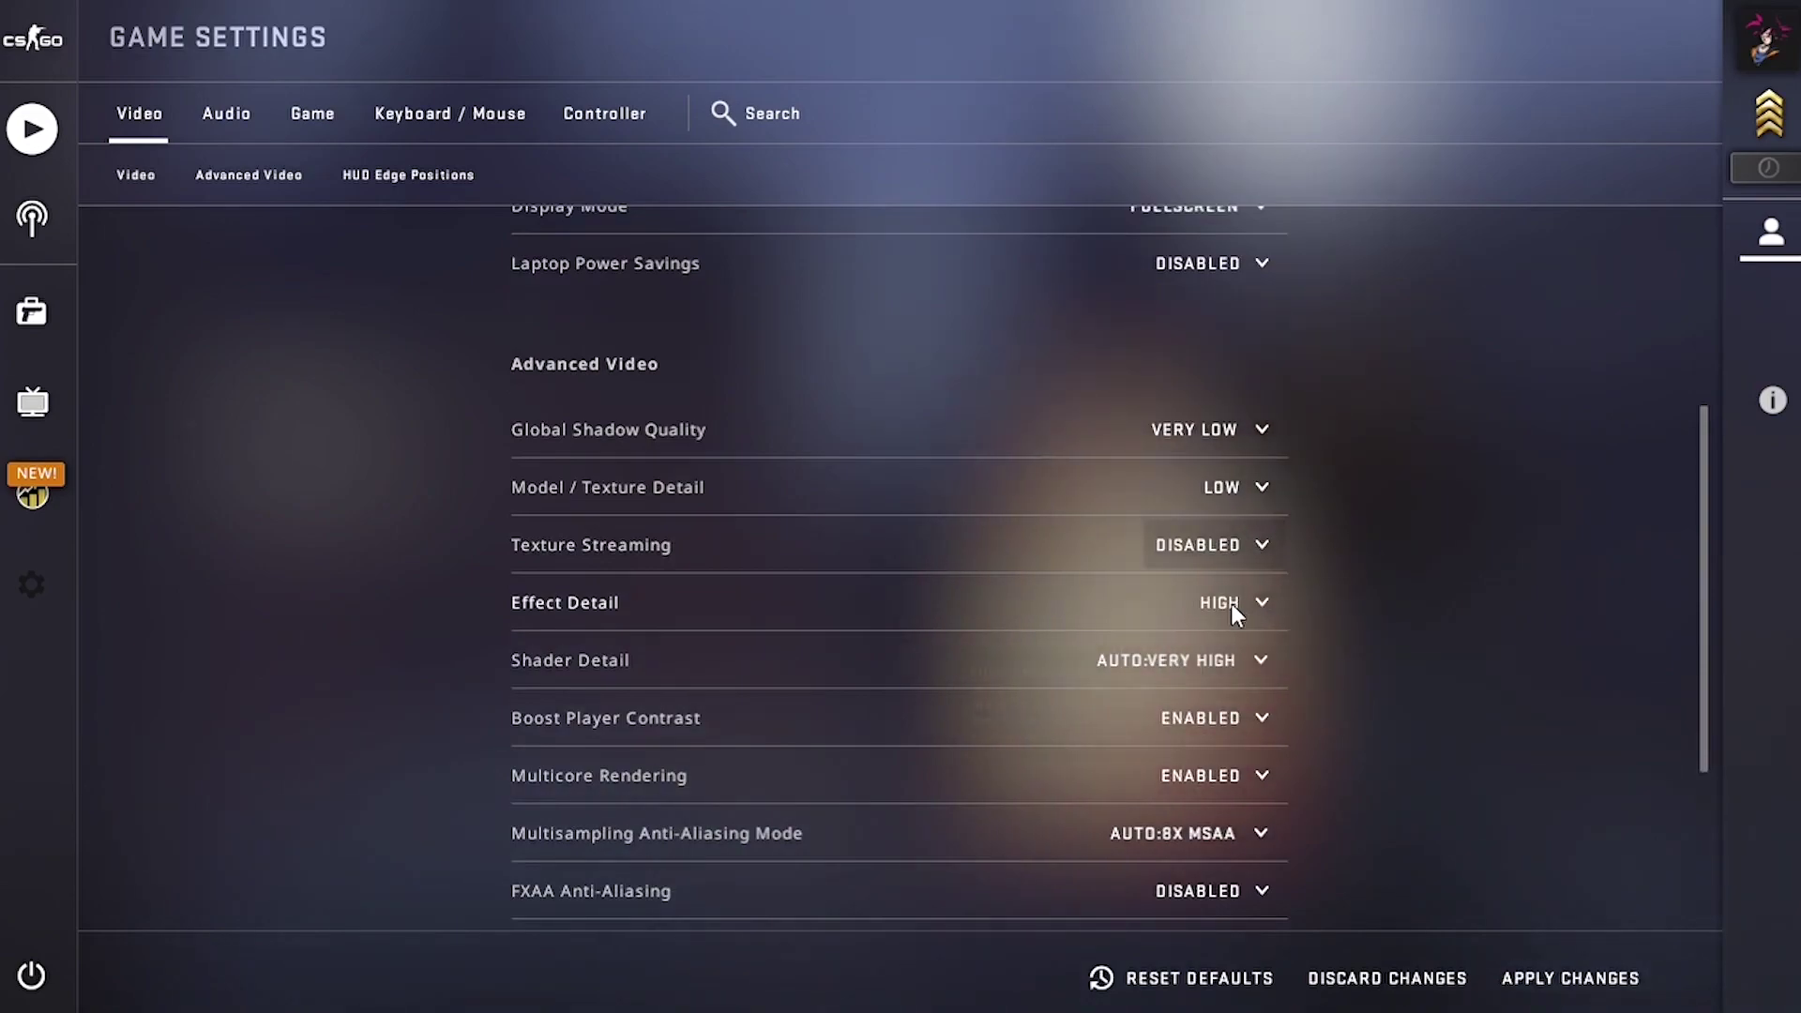
left_click(1231, 605)
left_click(1211, 658)
Set Shader Detail to Low and Boost Player Contrast to Disabled in the advanced video settings.
left_click(1219, 659)
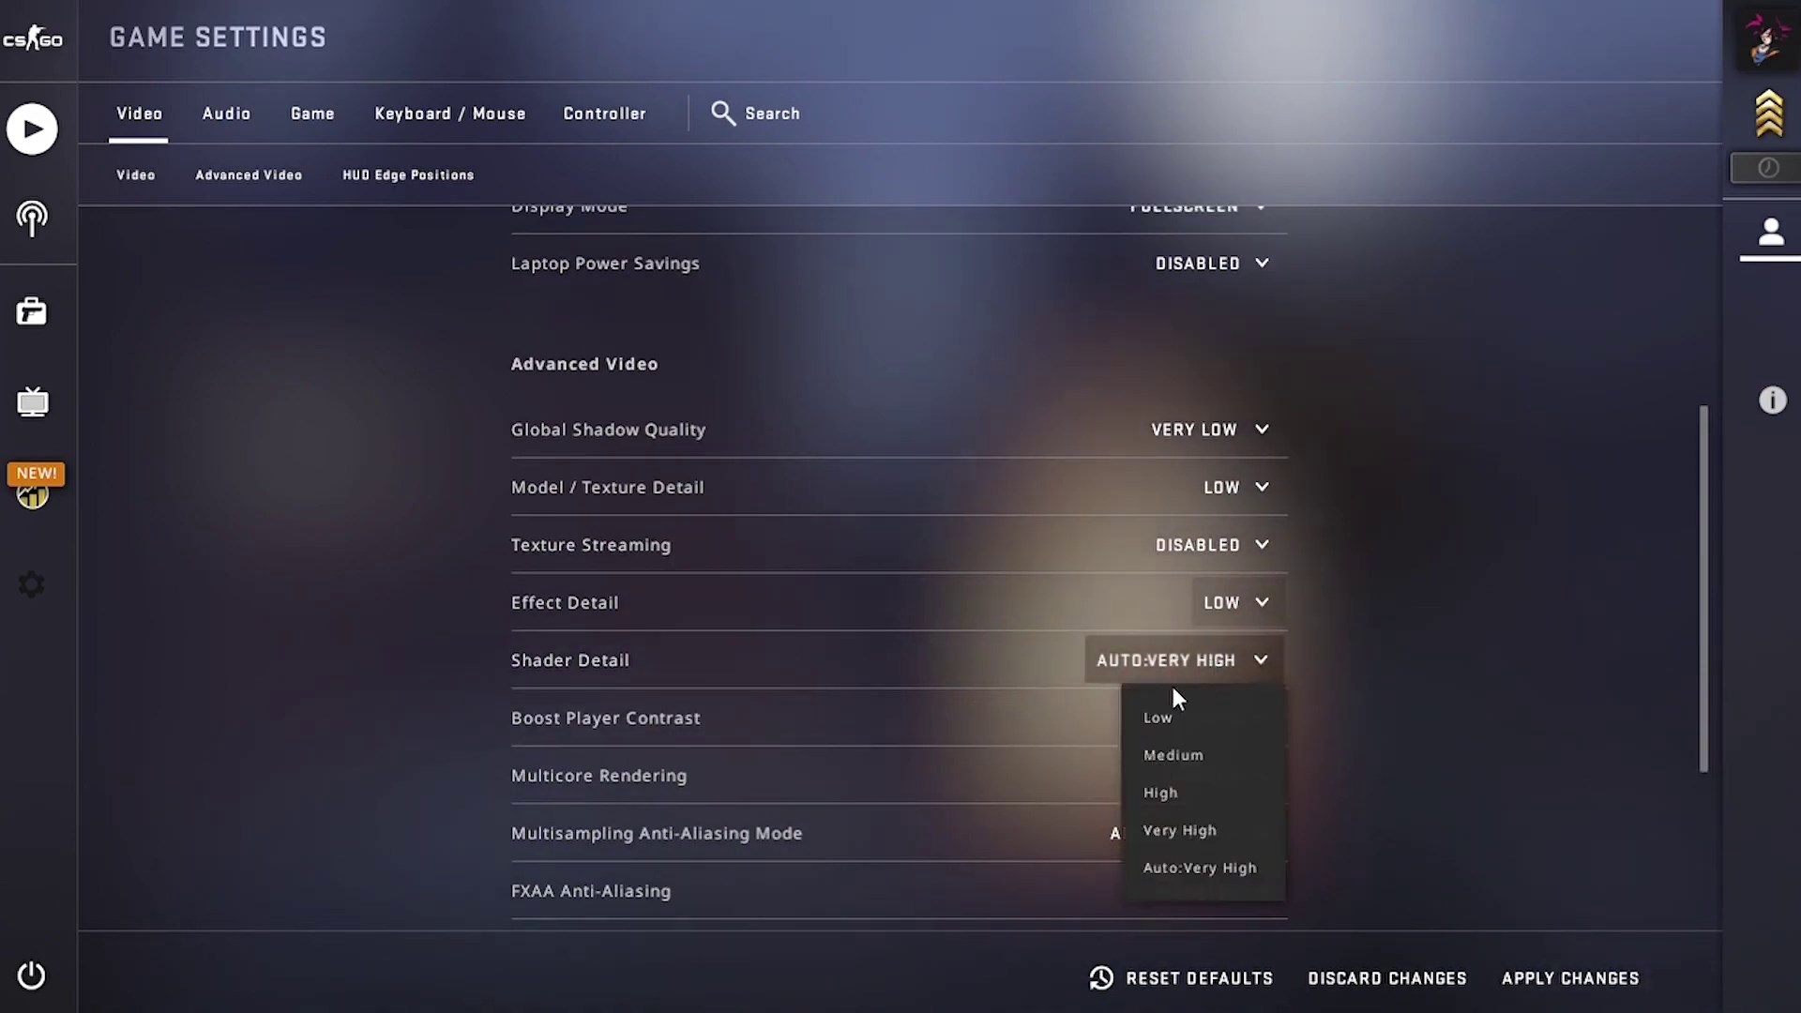
left_click(1163, 715)
scroll(1346, 672, "down", 2)
left_click(1242, 594)
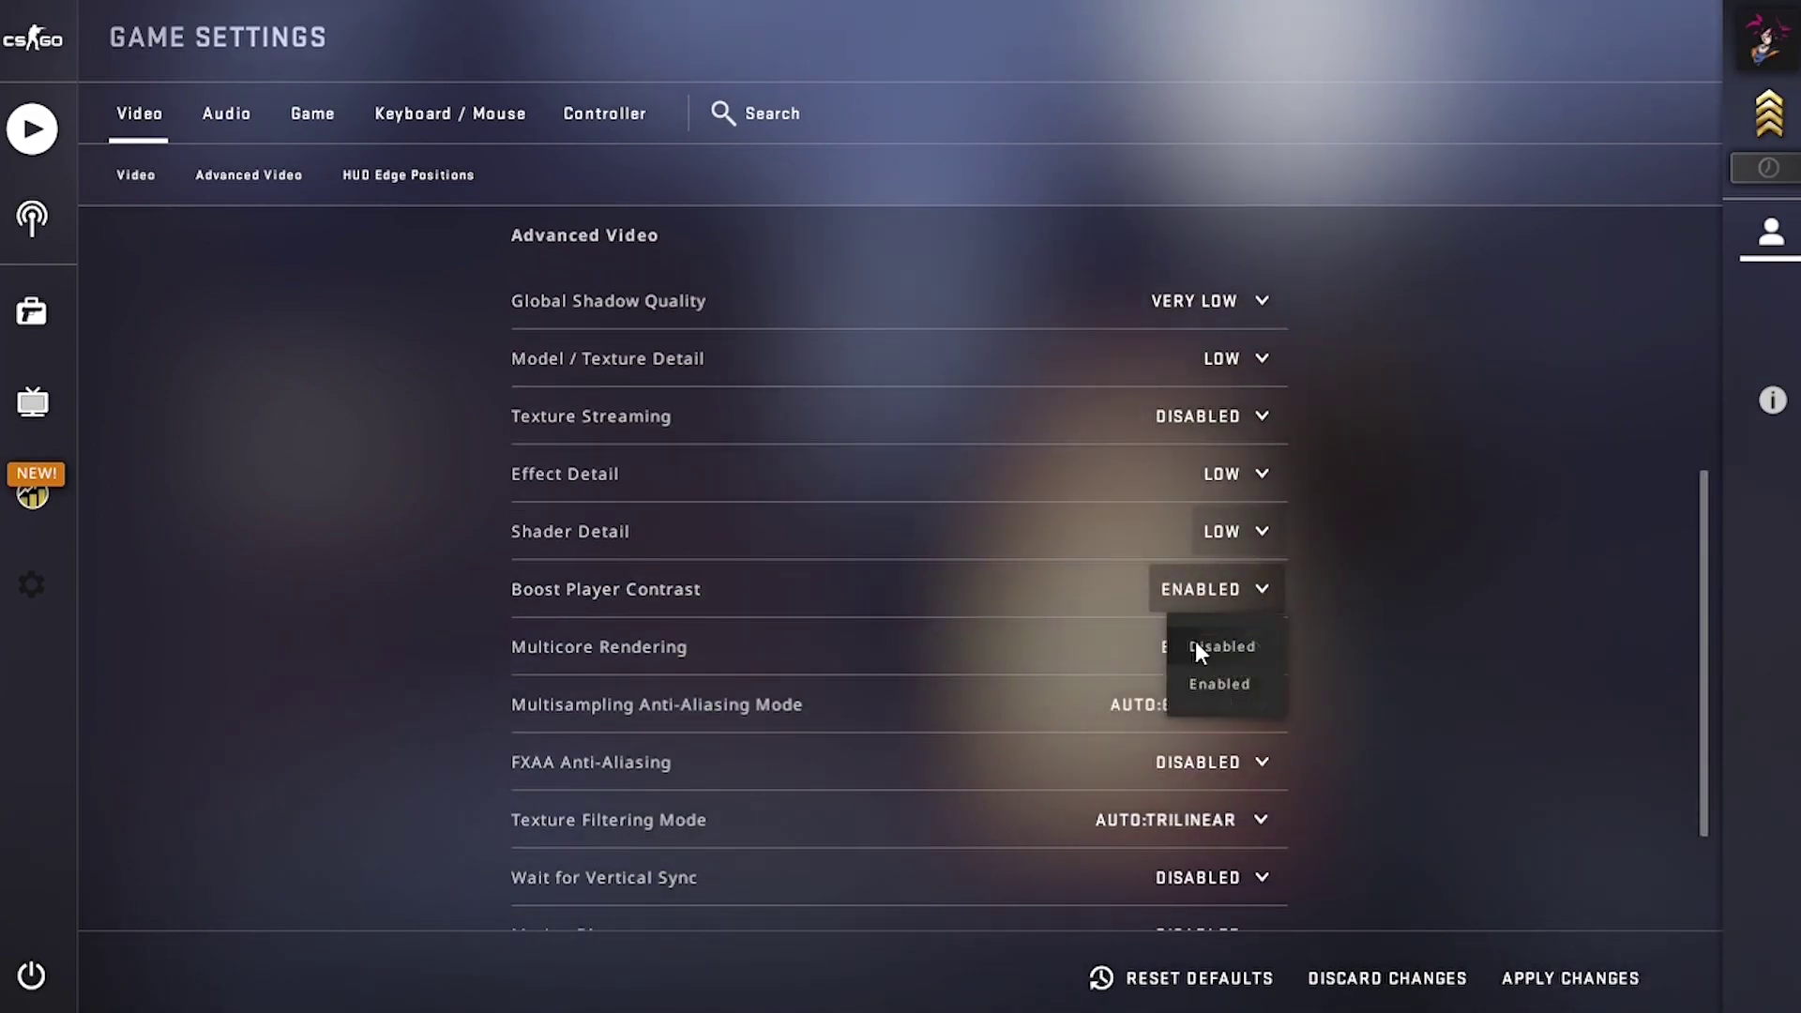
left_click(1214, 645)
Set Multicore Rendering to Disabled in the advanced video settings.
scroll(1393, 675, "down", 2)
left_click(1210, 518)
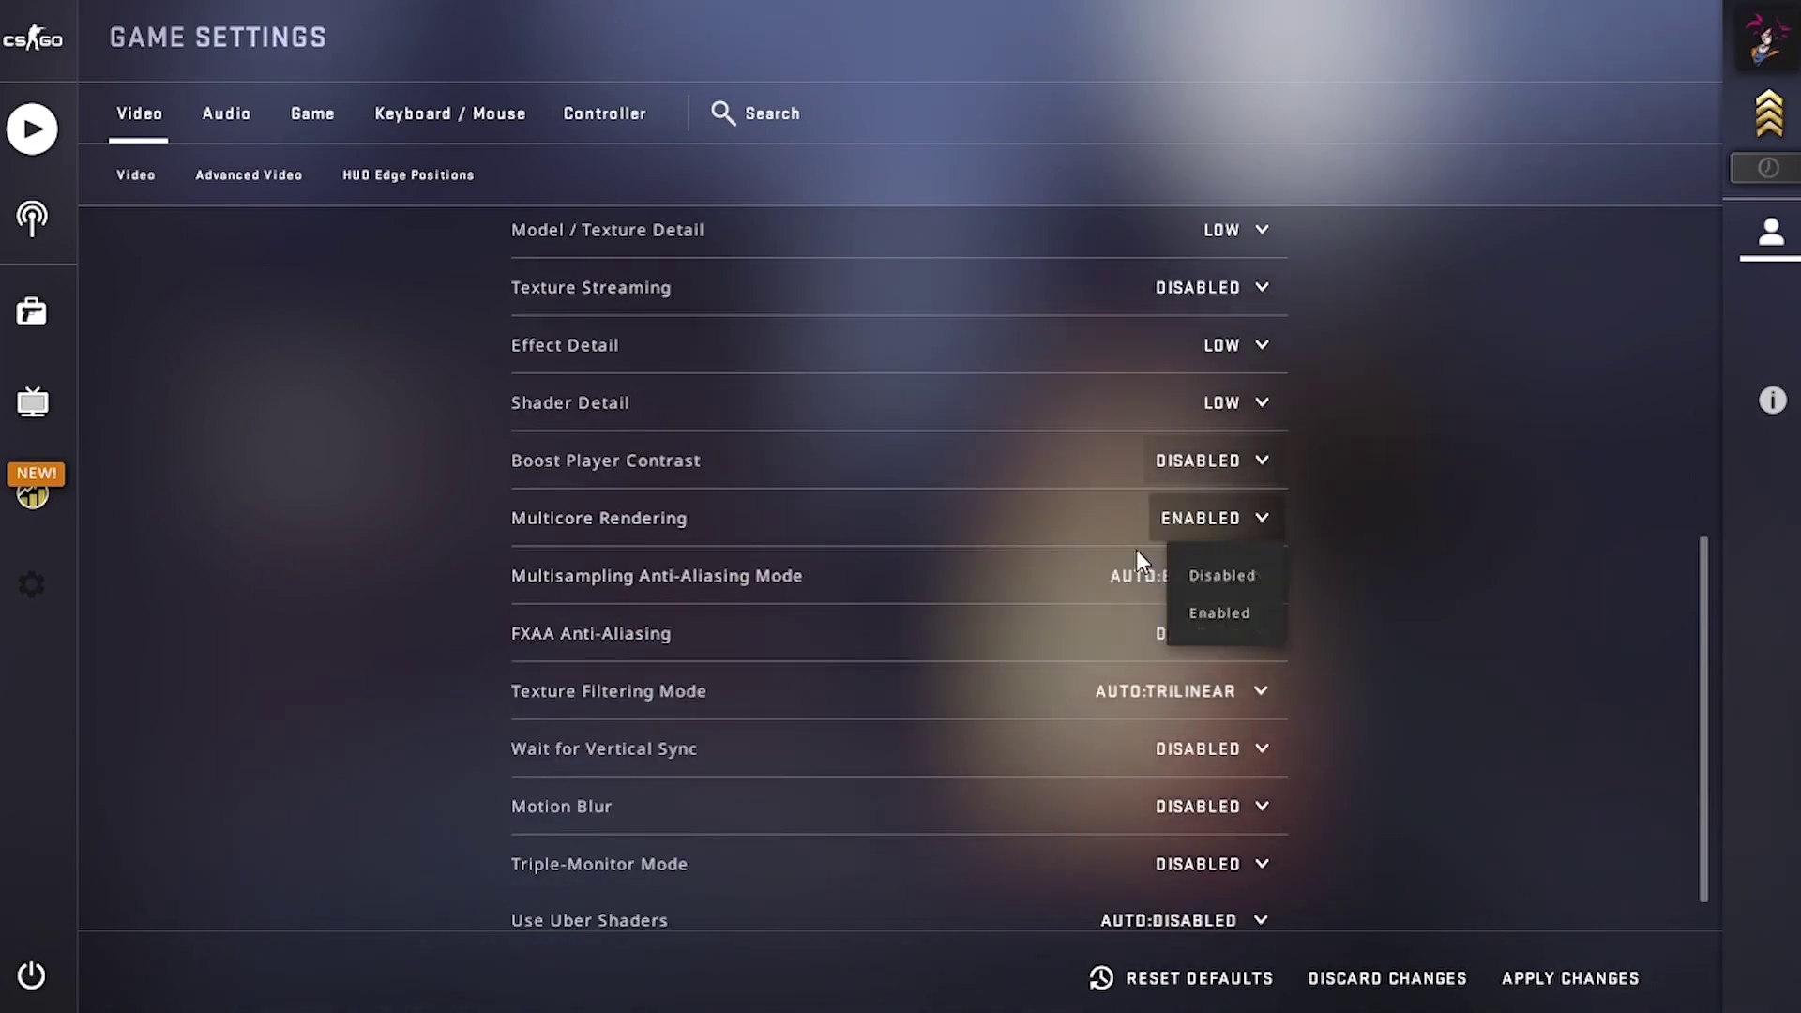
left_click(1224, 579)
left_click(1218, 518)
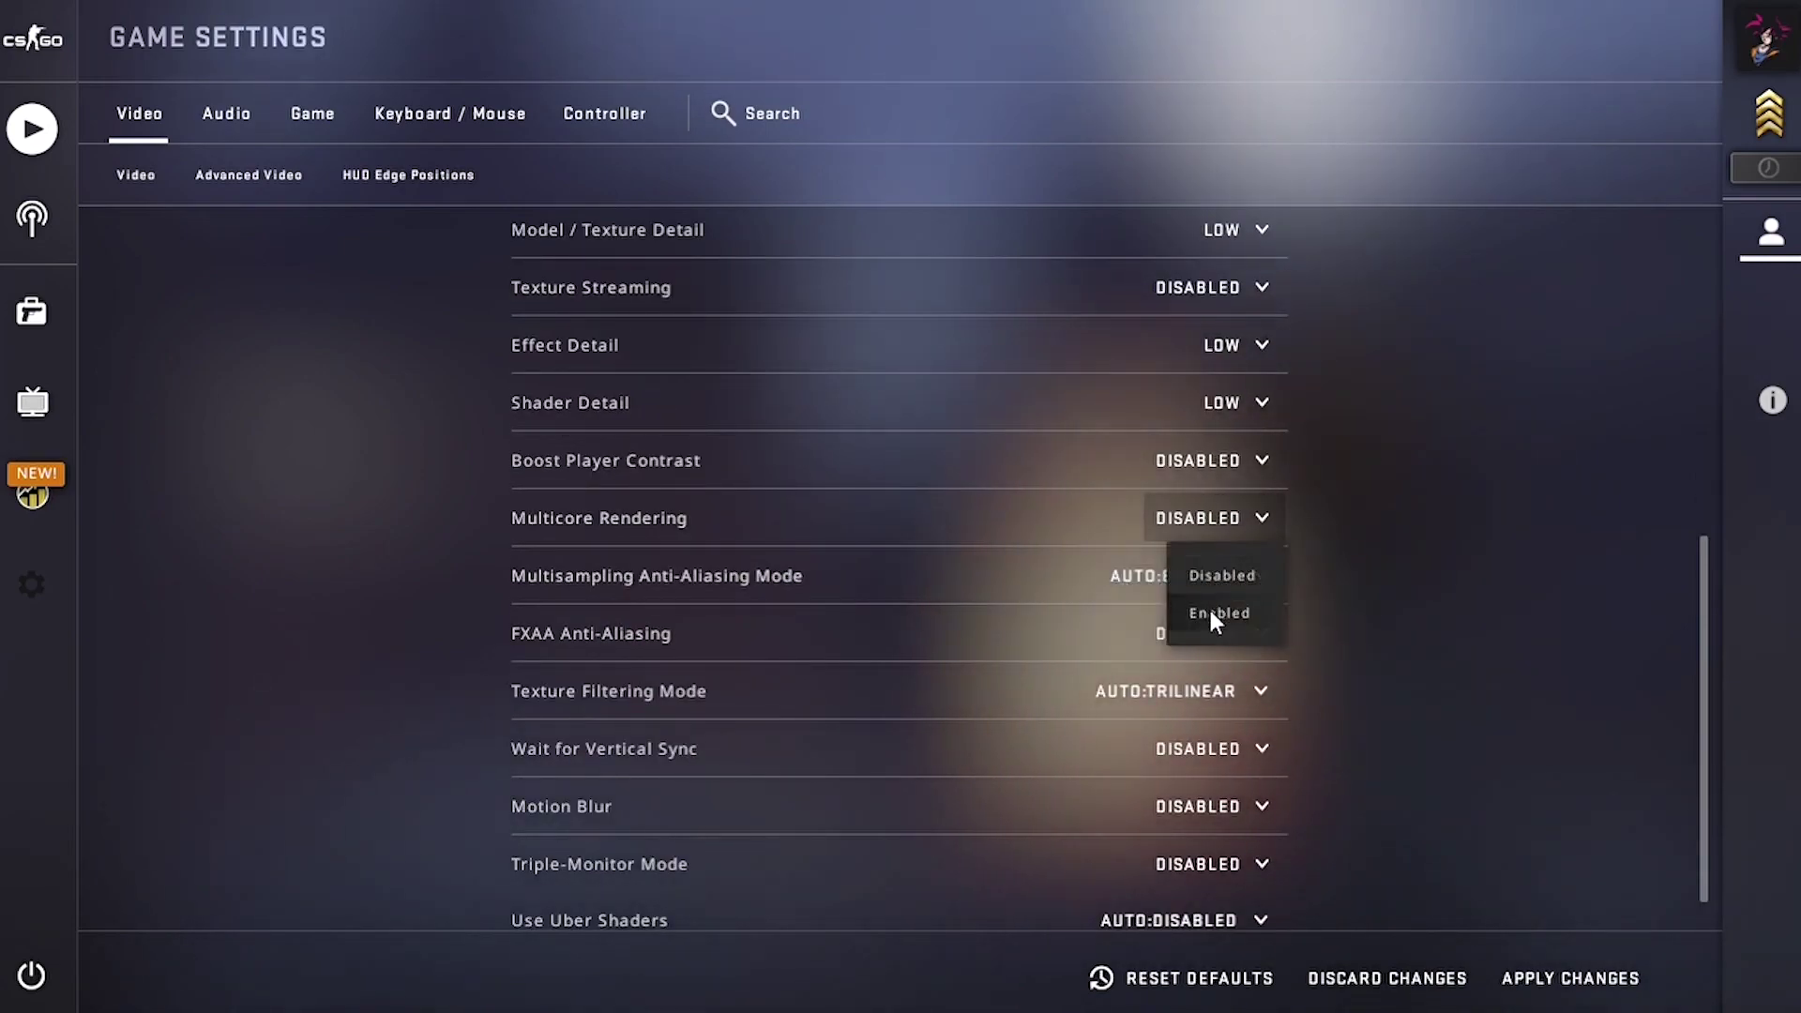
left_click(1209, 610)
left_click(1212, 519)
left_click(1208, 575)
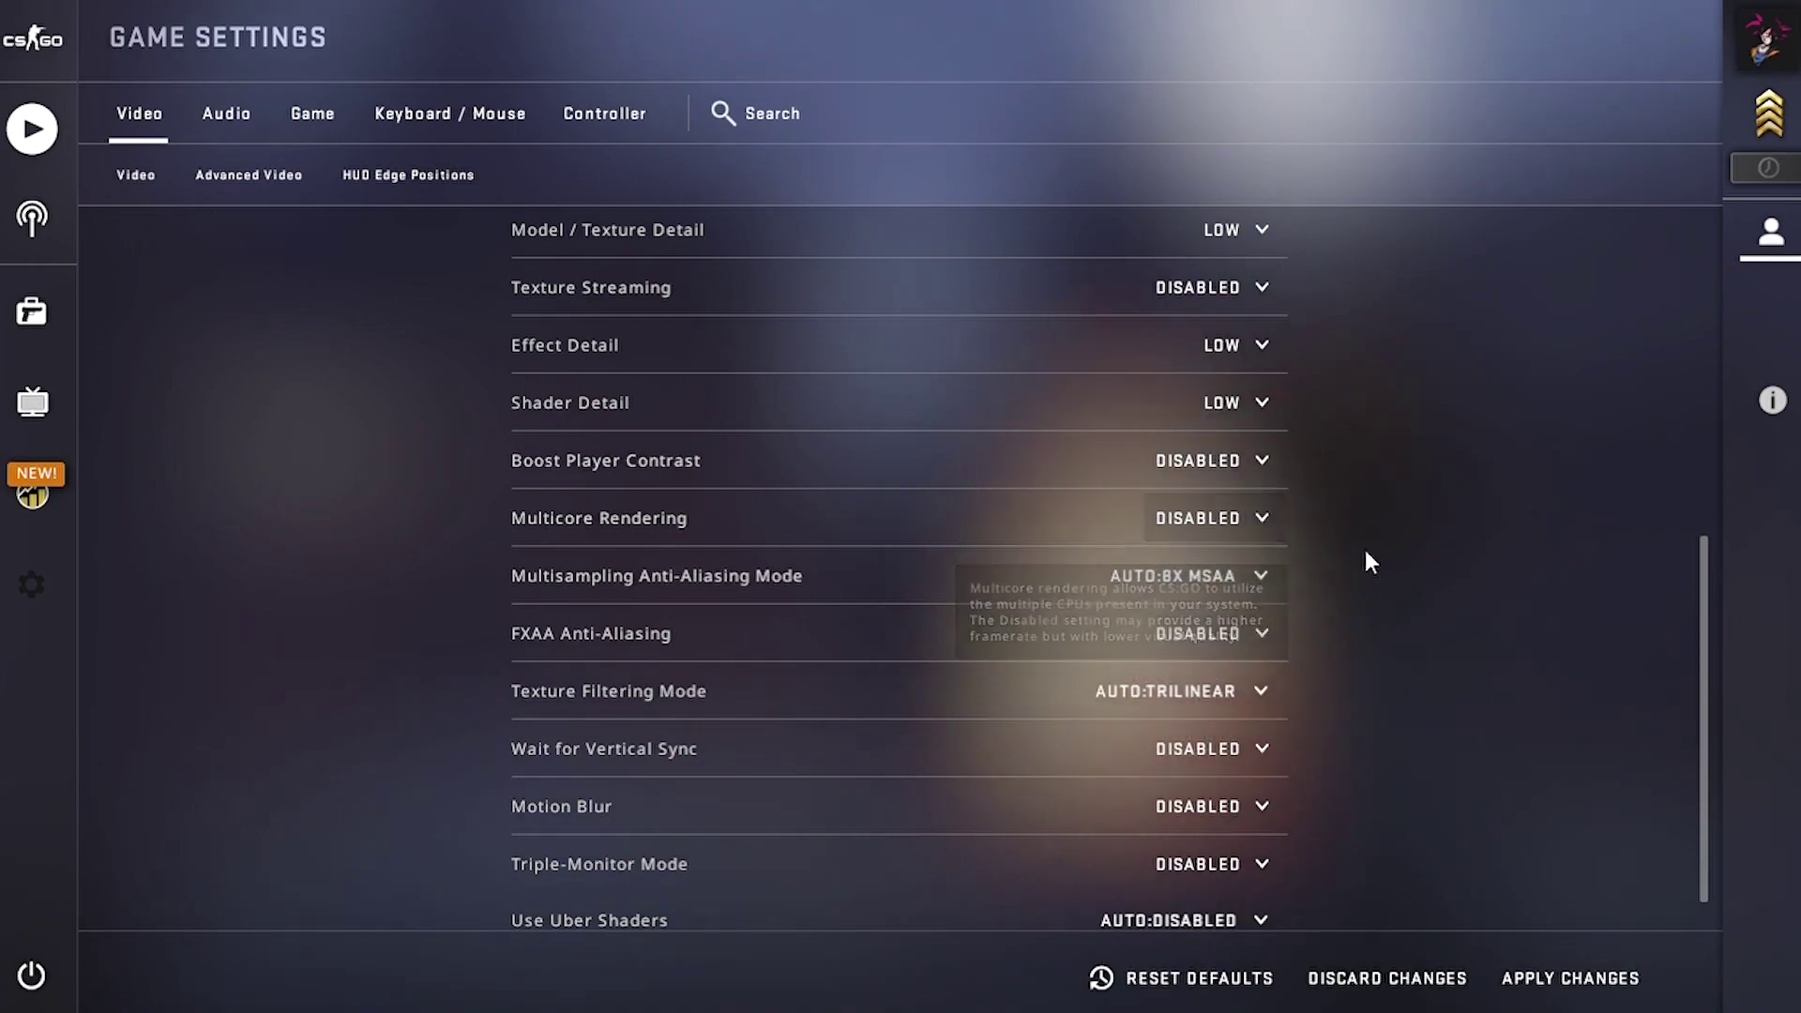
Set Multisampling Anti-Aliasing Mode to None and FXAA Anti-Aliasing to Disabled in the advanced video settings.
left_click(1219, 567)
left_click(1186, 635)
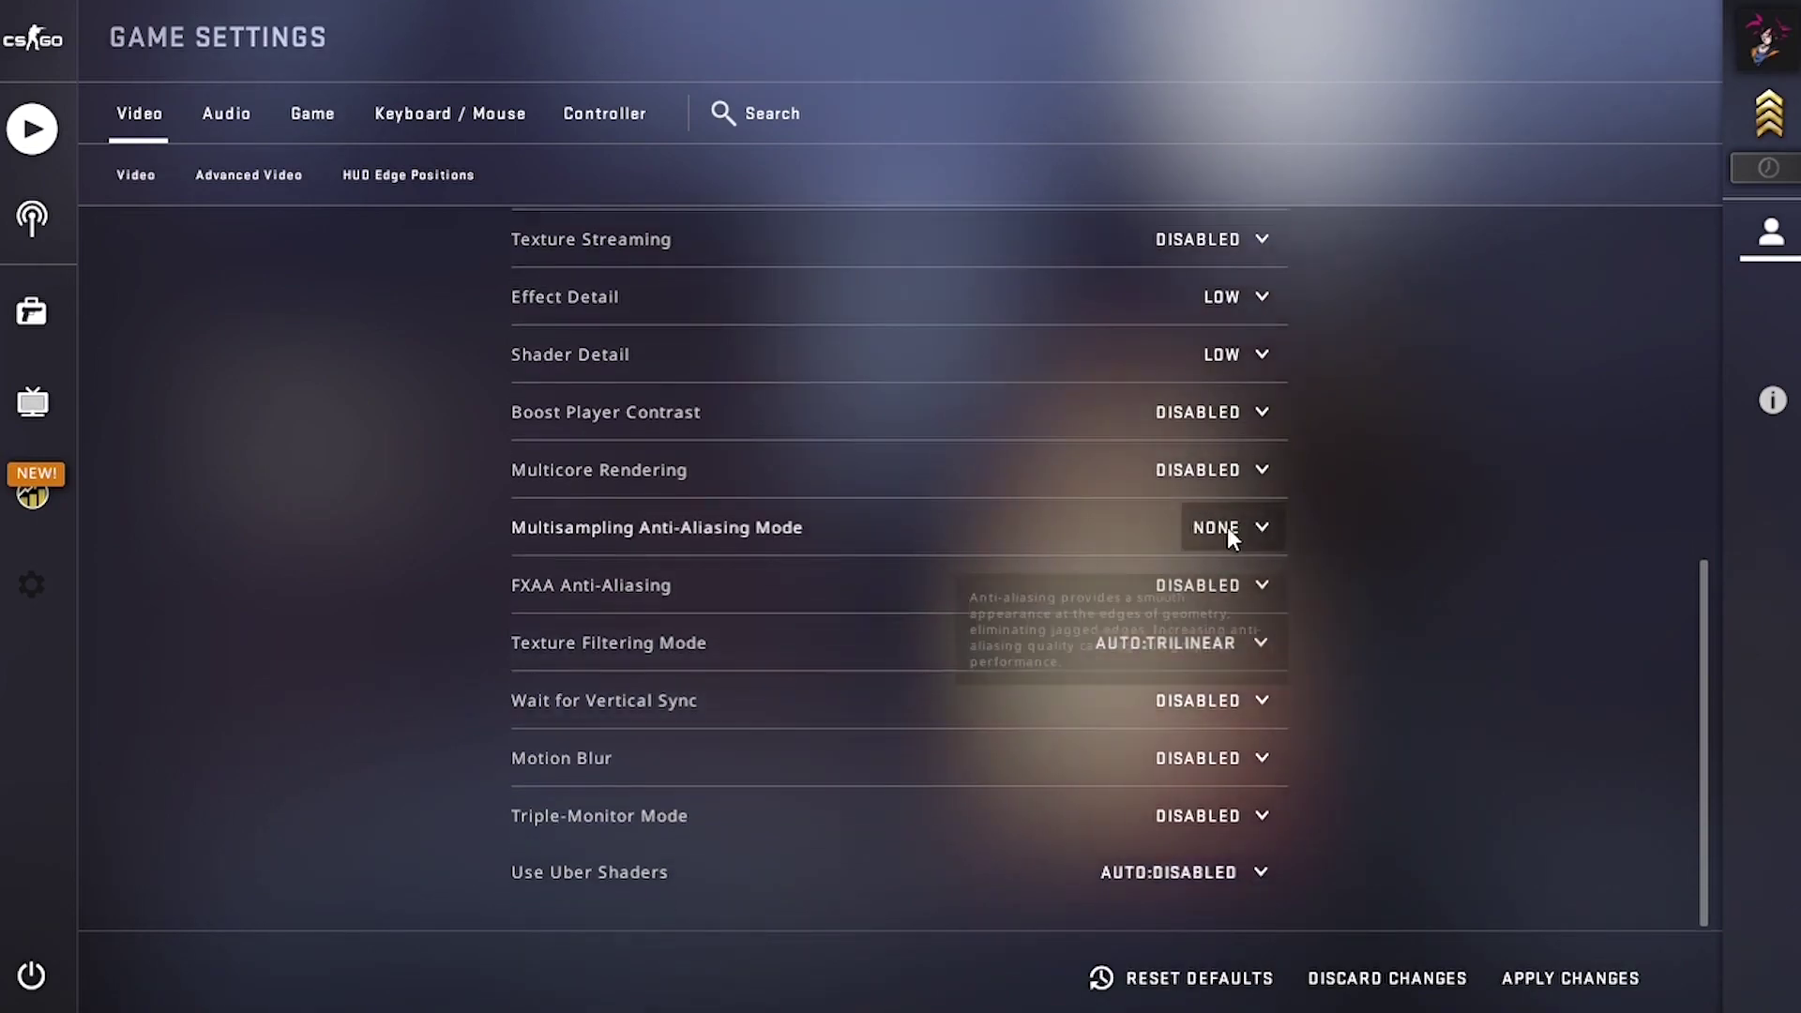
left_click(1240, 584)
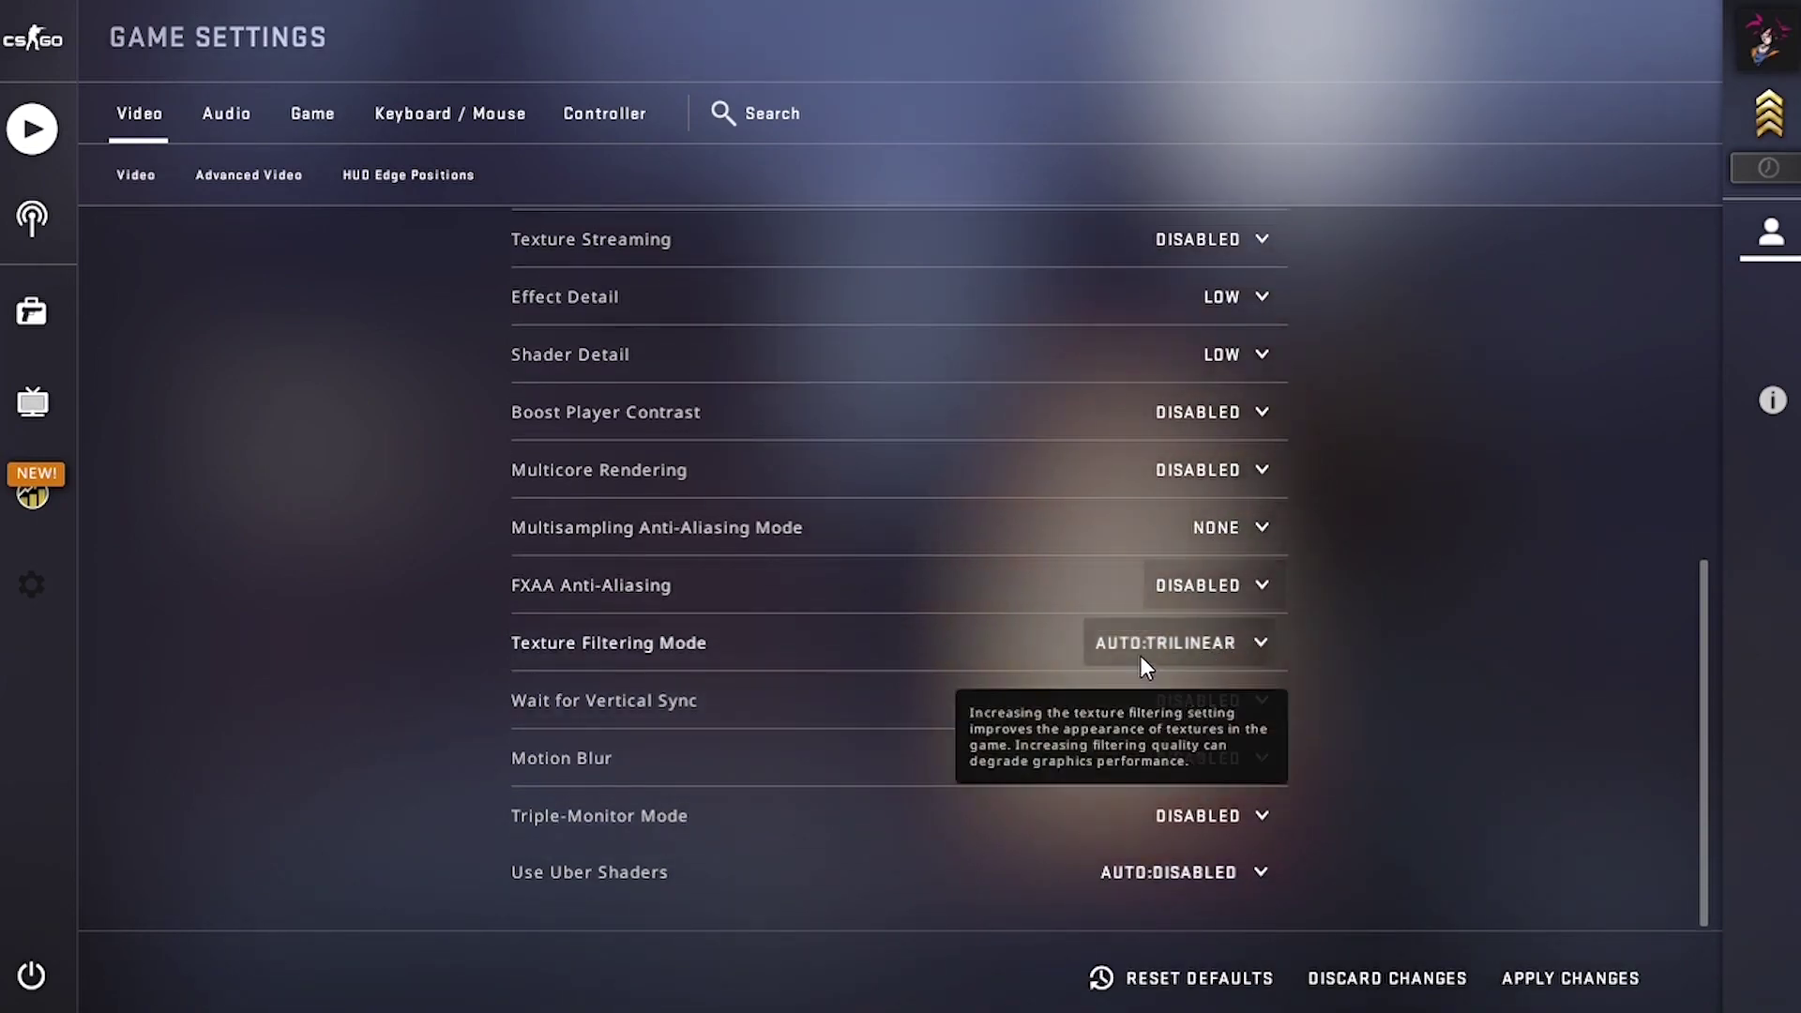
Set Texture Filtering Mode to Bilinear and Wait for Vertical Sync to Disabled in the advanced video settings.
left_click(1163, 647)
left_click(1207, 700)
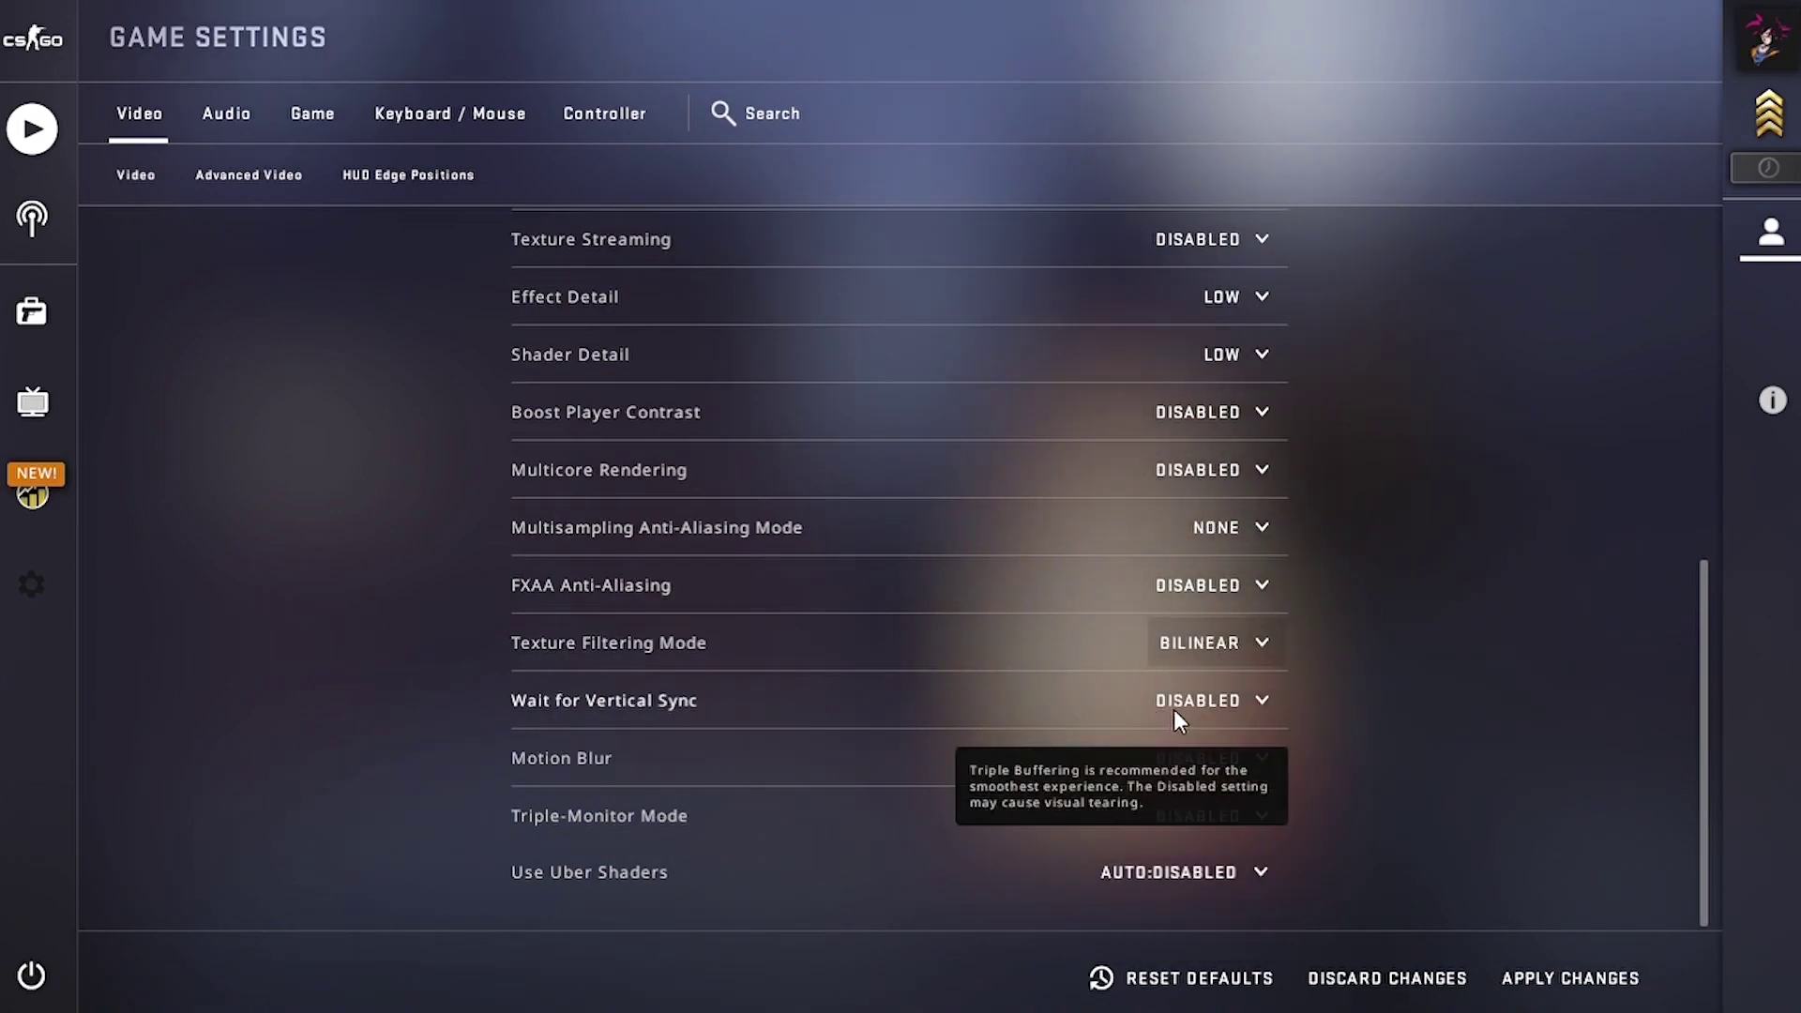
left_click(1214, 709)
left_click(1213, 762)
Set Motion Blur and Use Uber Shaders to Disabled in the advanced video settings.
left_click(1229, 763)
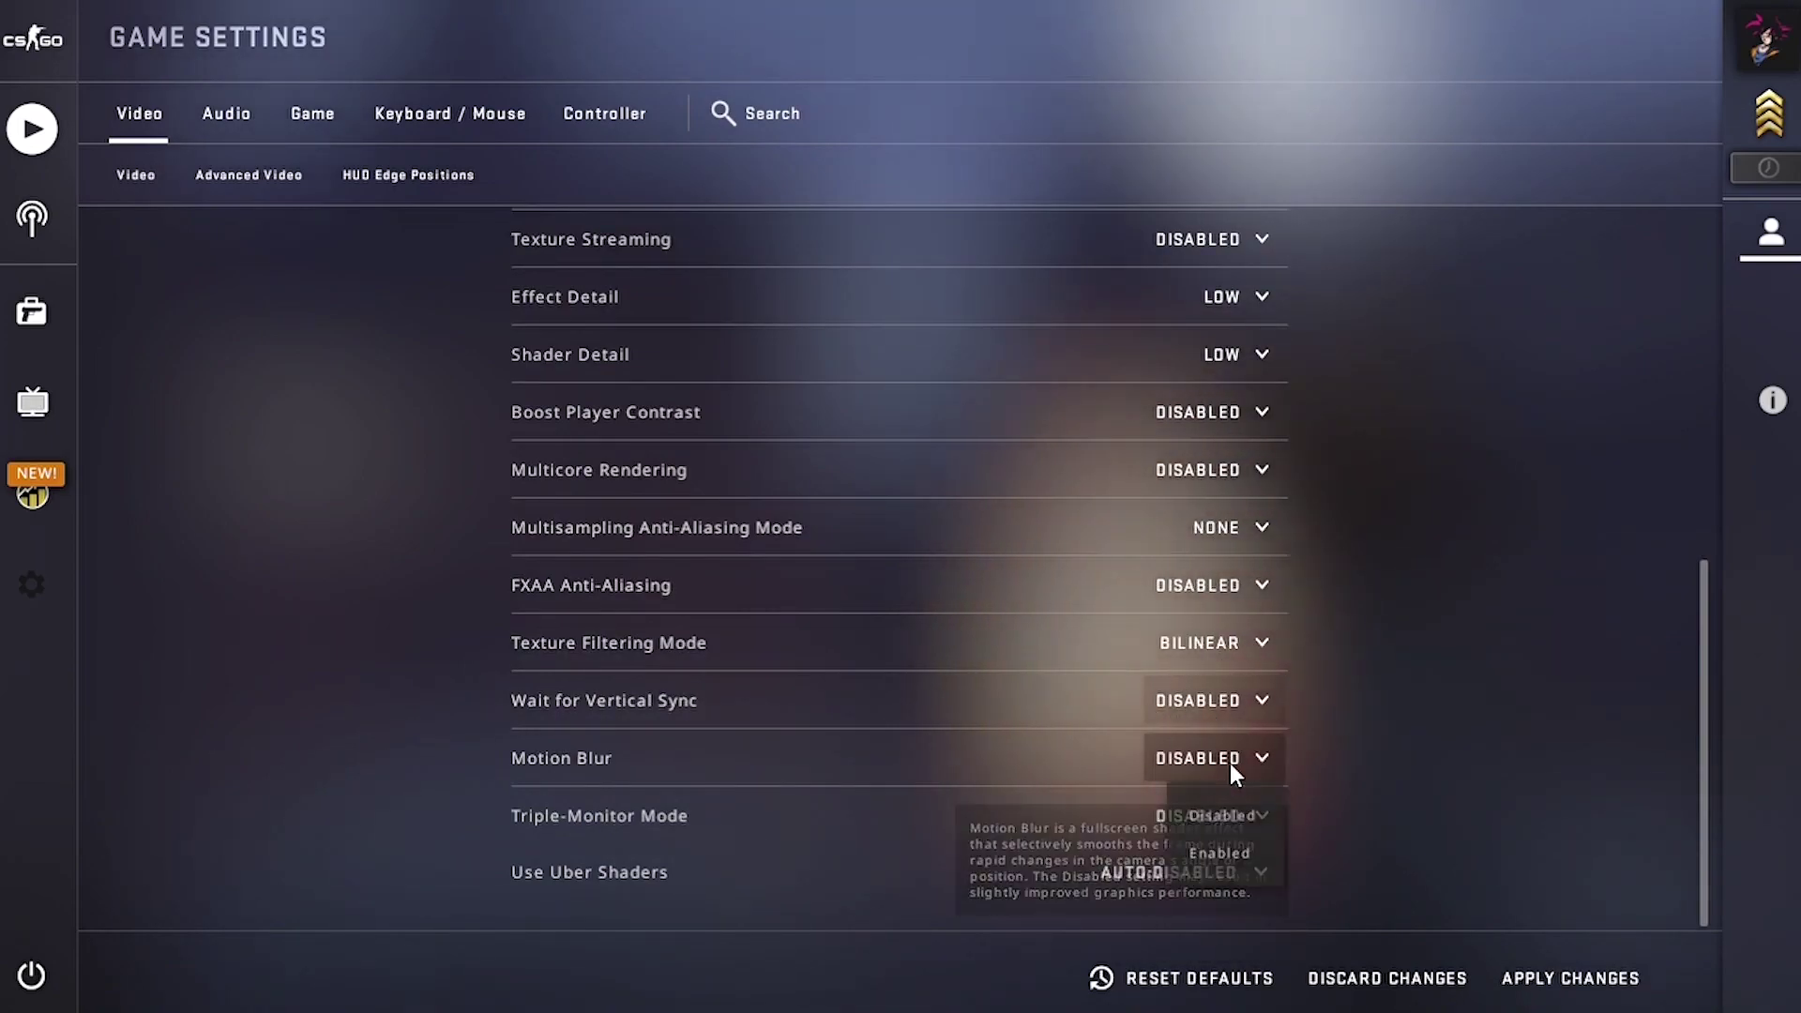
left_click(1213, 813)
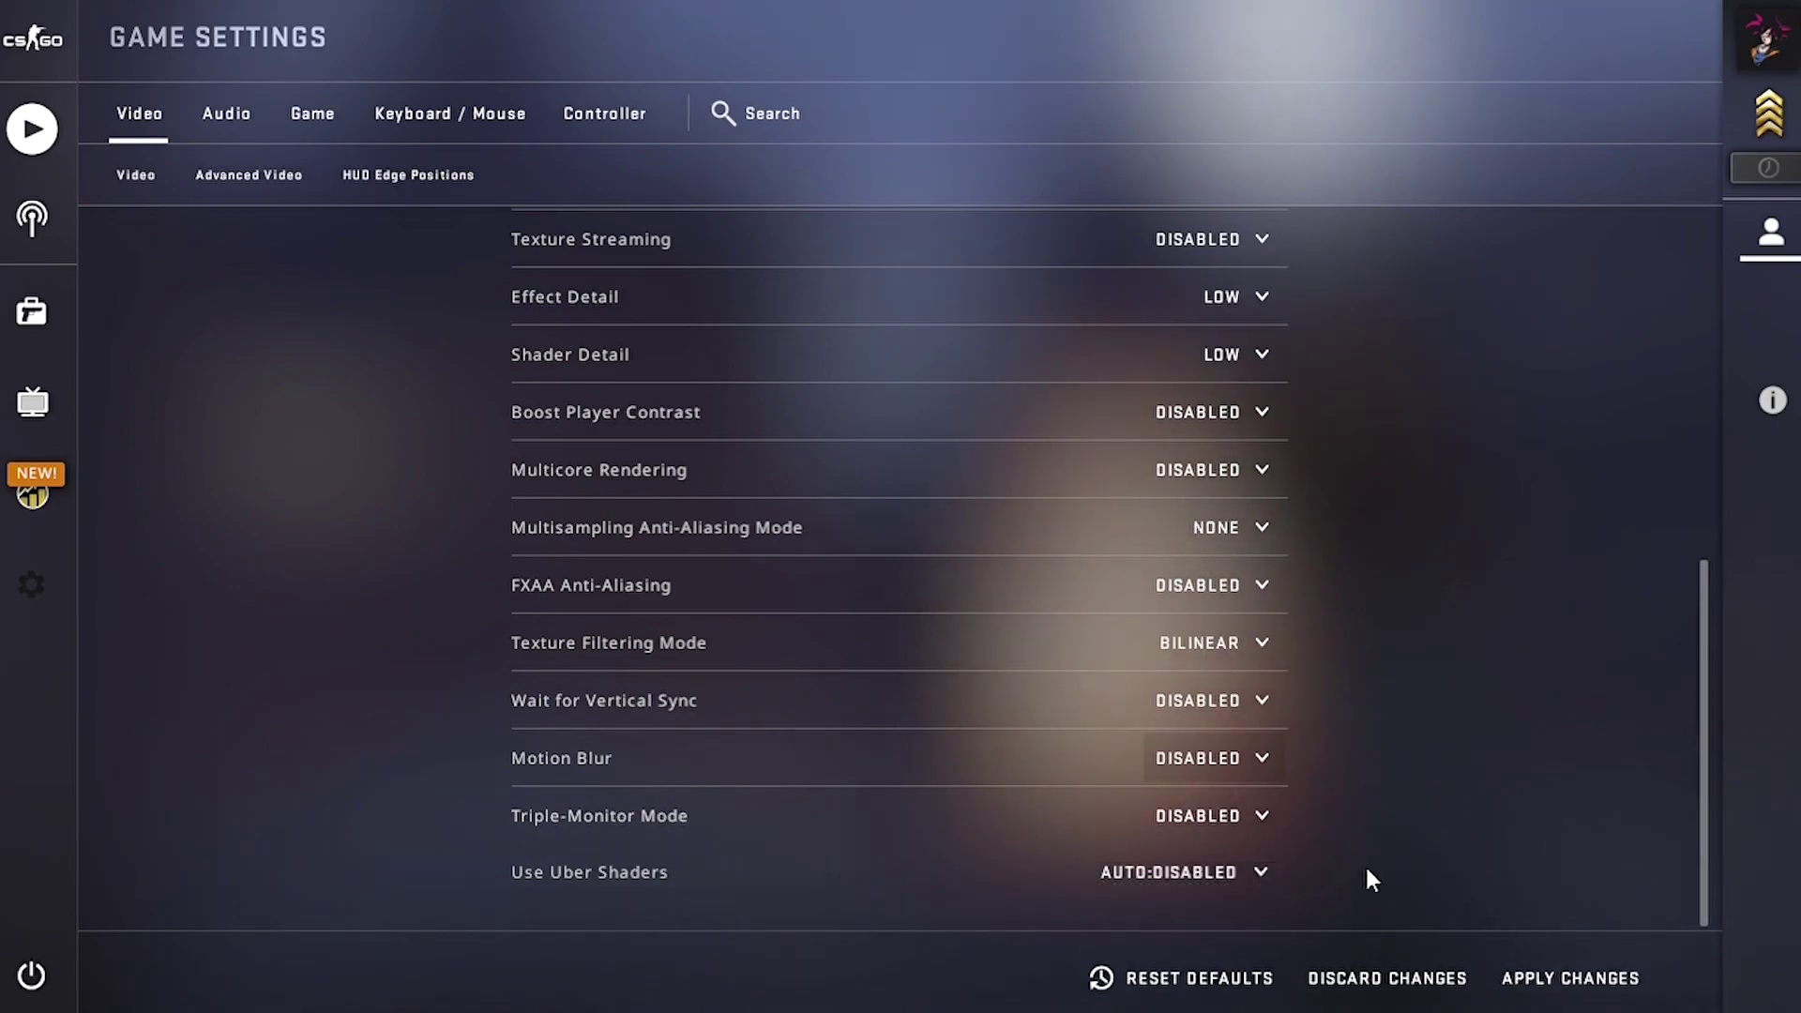
left_click(1195, 863)
left_click(1187, 877)
left_click(1177, 889)
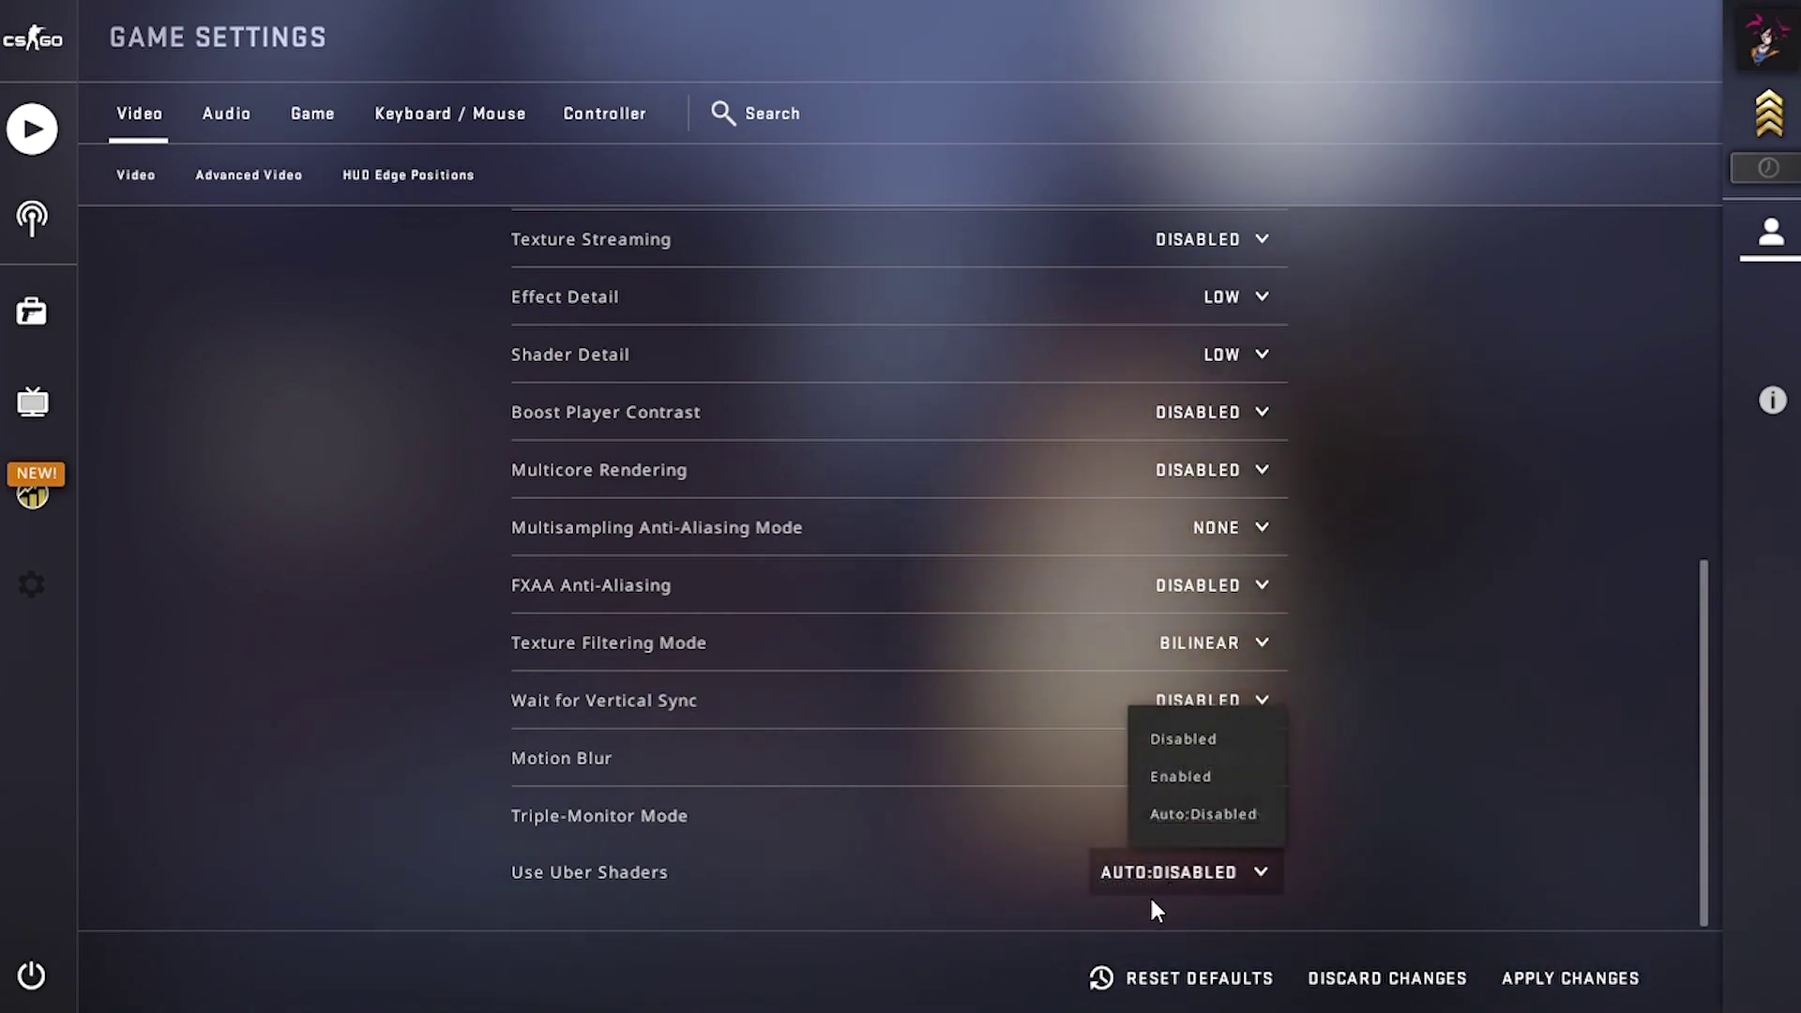
left_click(1202, 739)
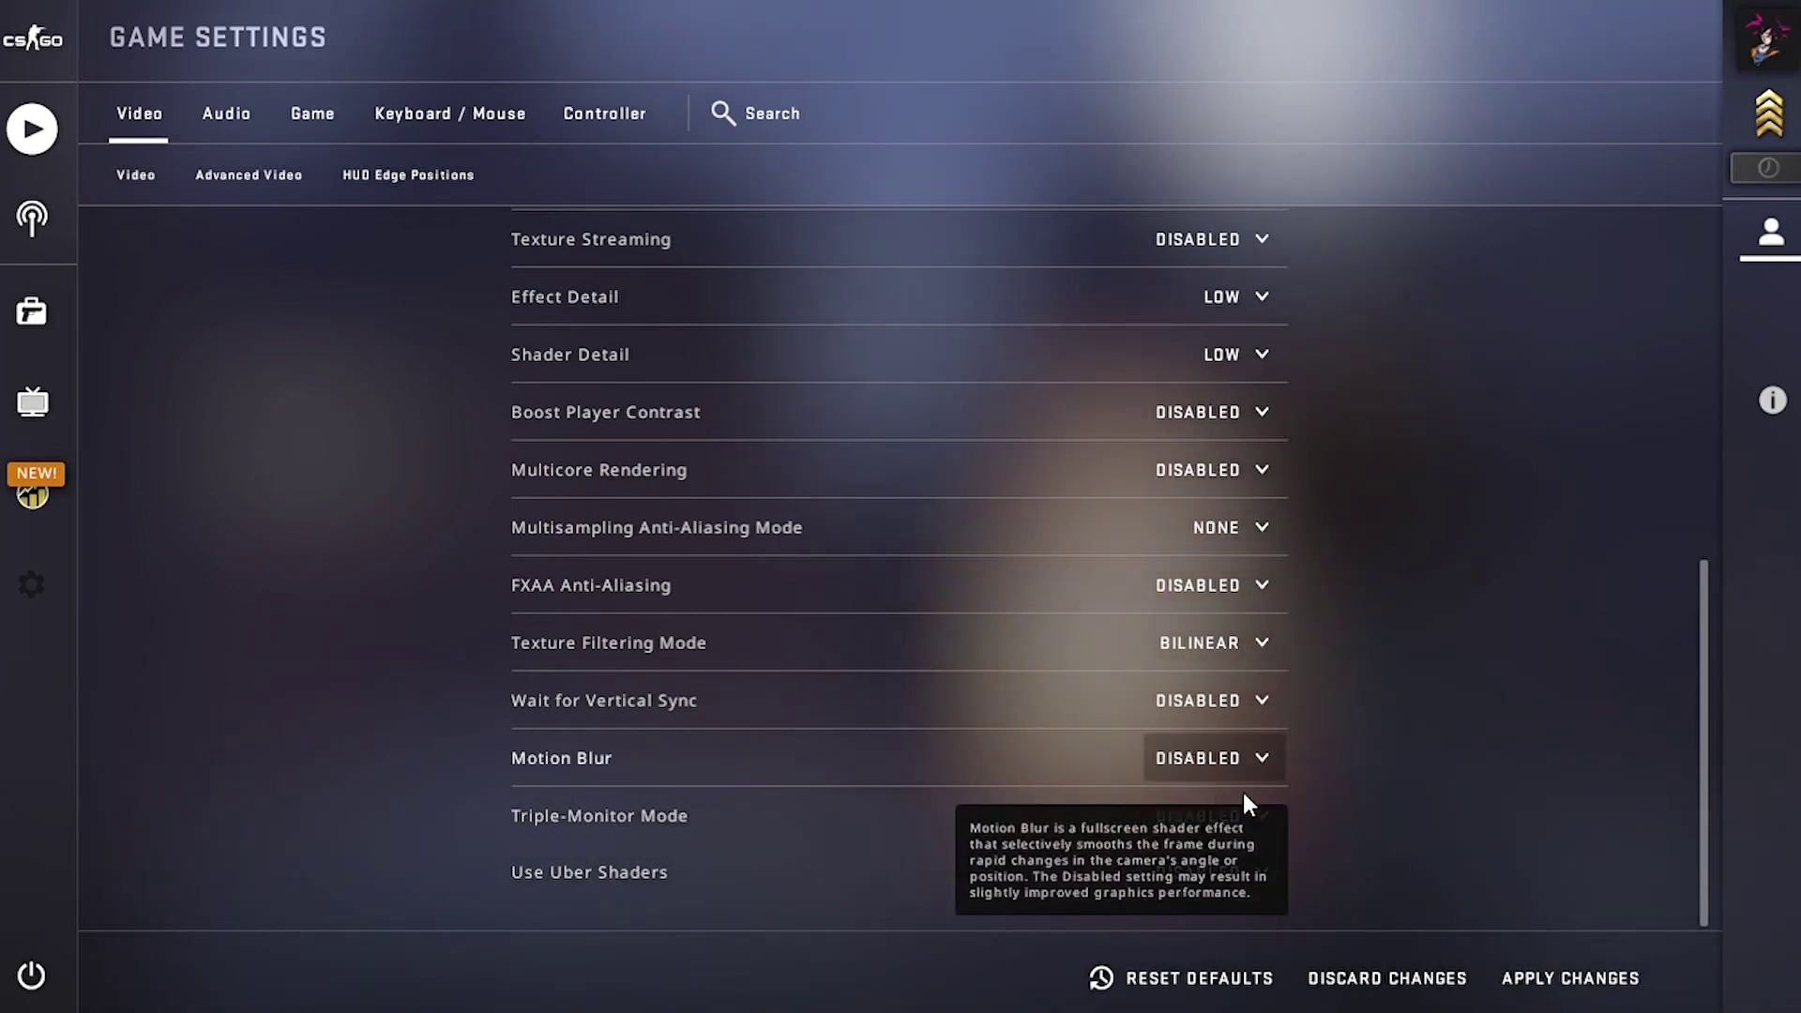
Set Enable Developer Console to Yes in the game settings and return to the main menu.
scroll(1360, 815, "up", 10)
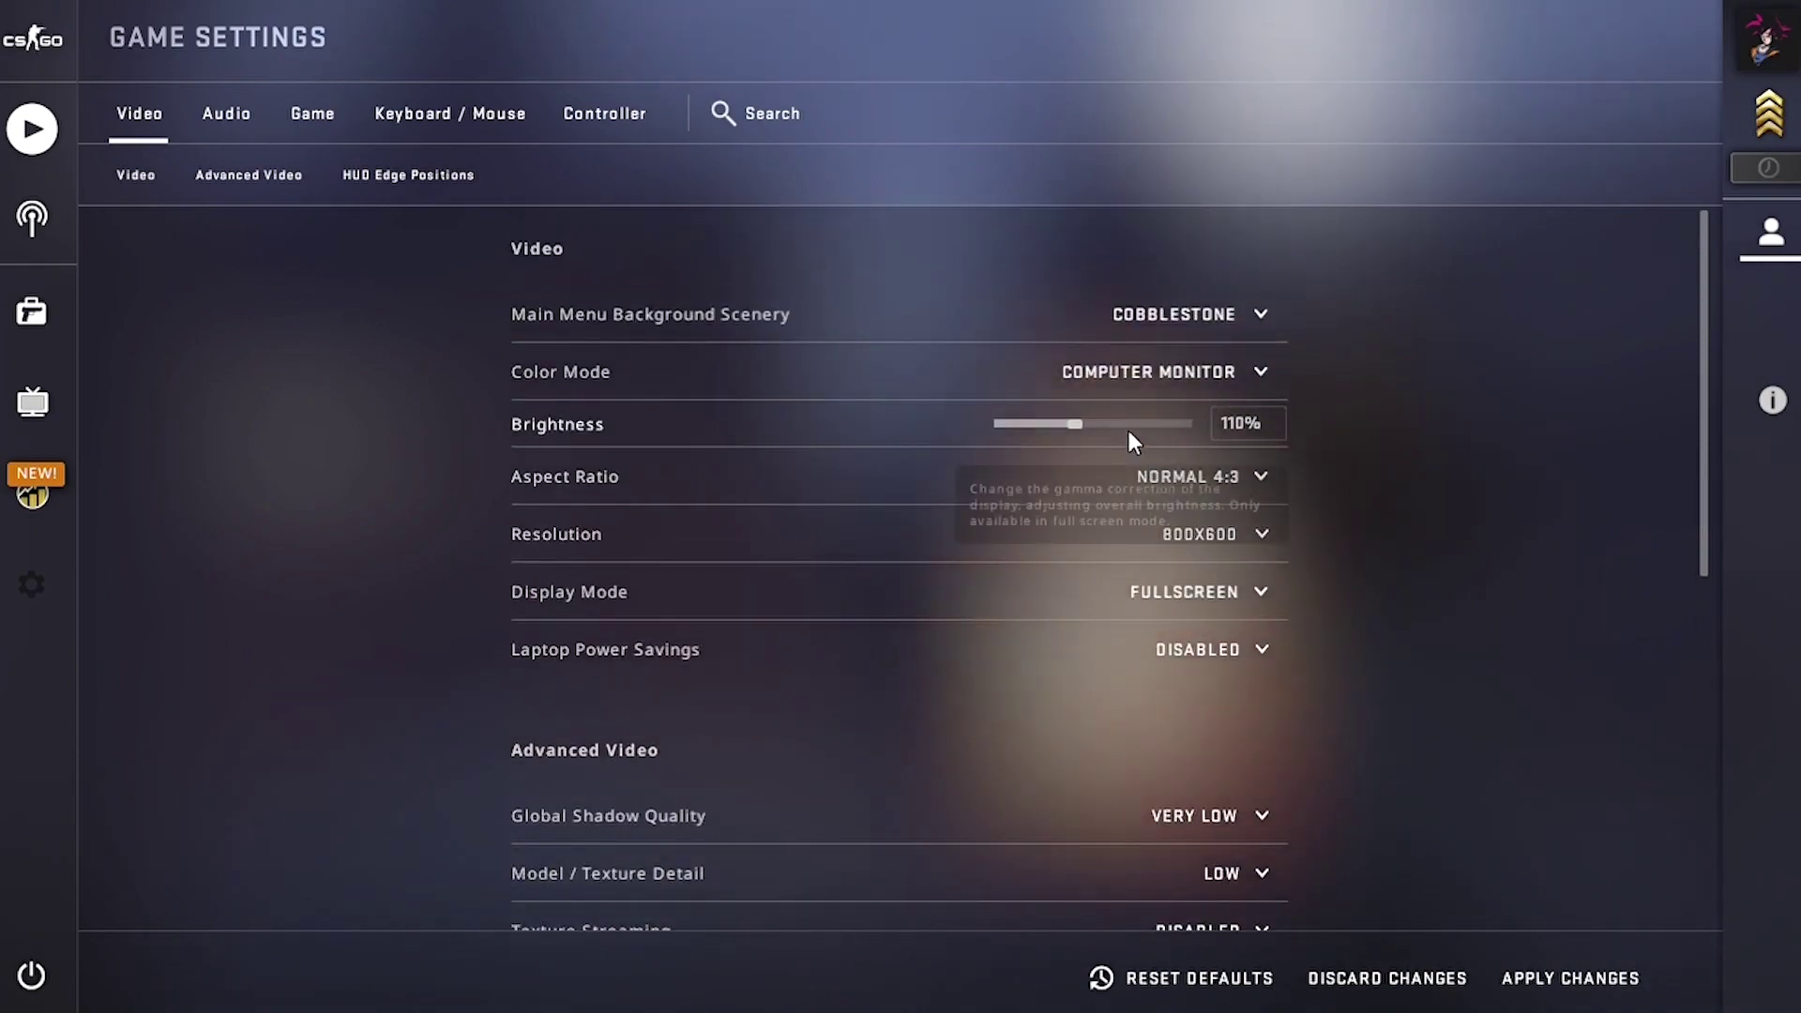
scroll(1433, 593, "down", 1)
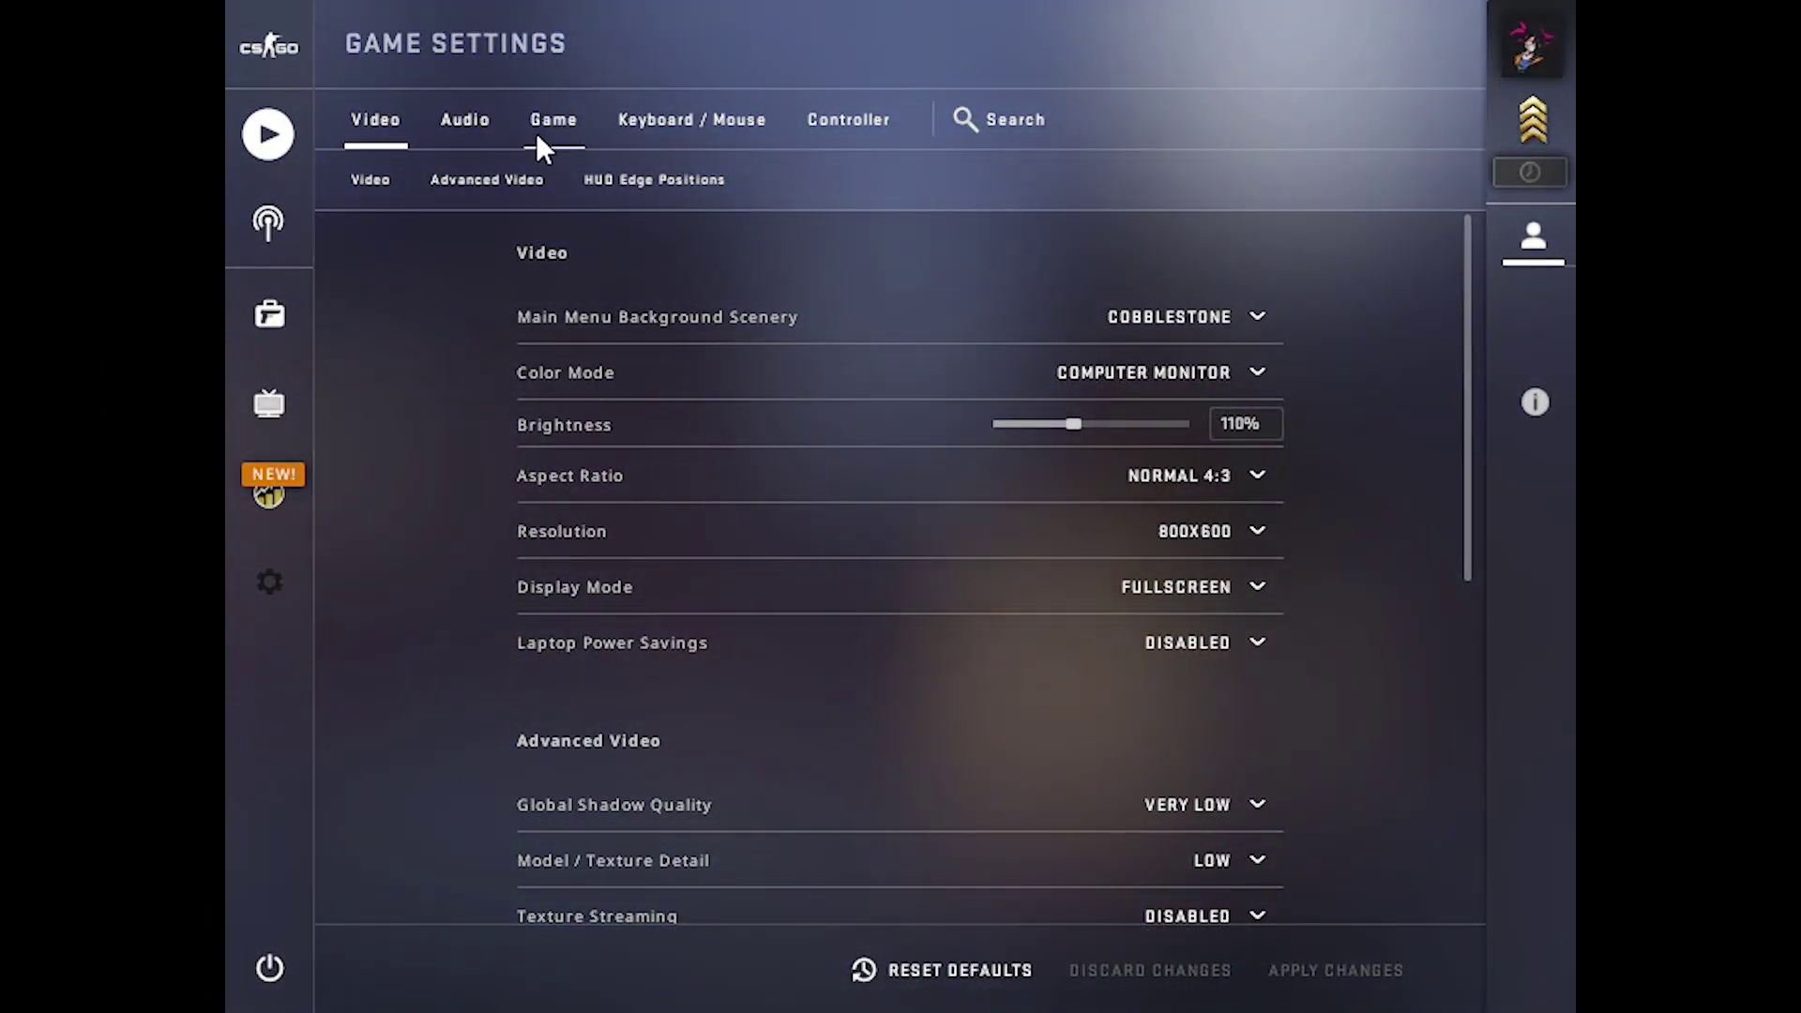
left_click(546, 125)
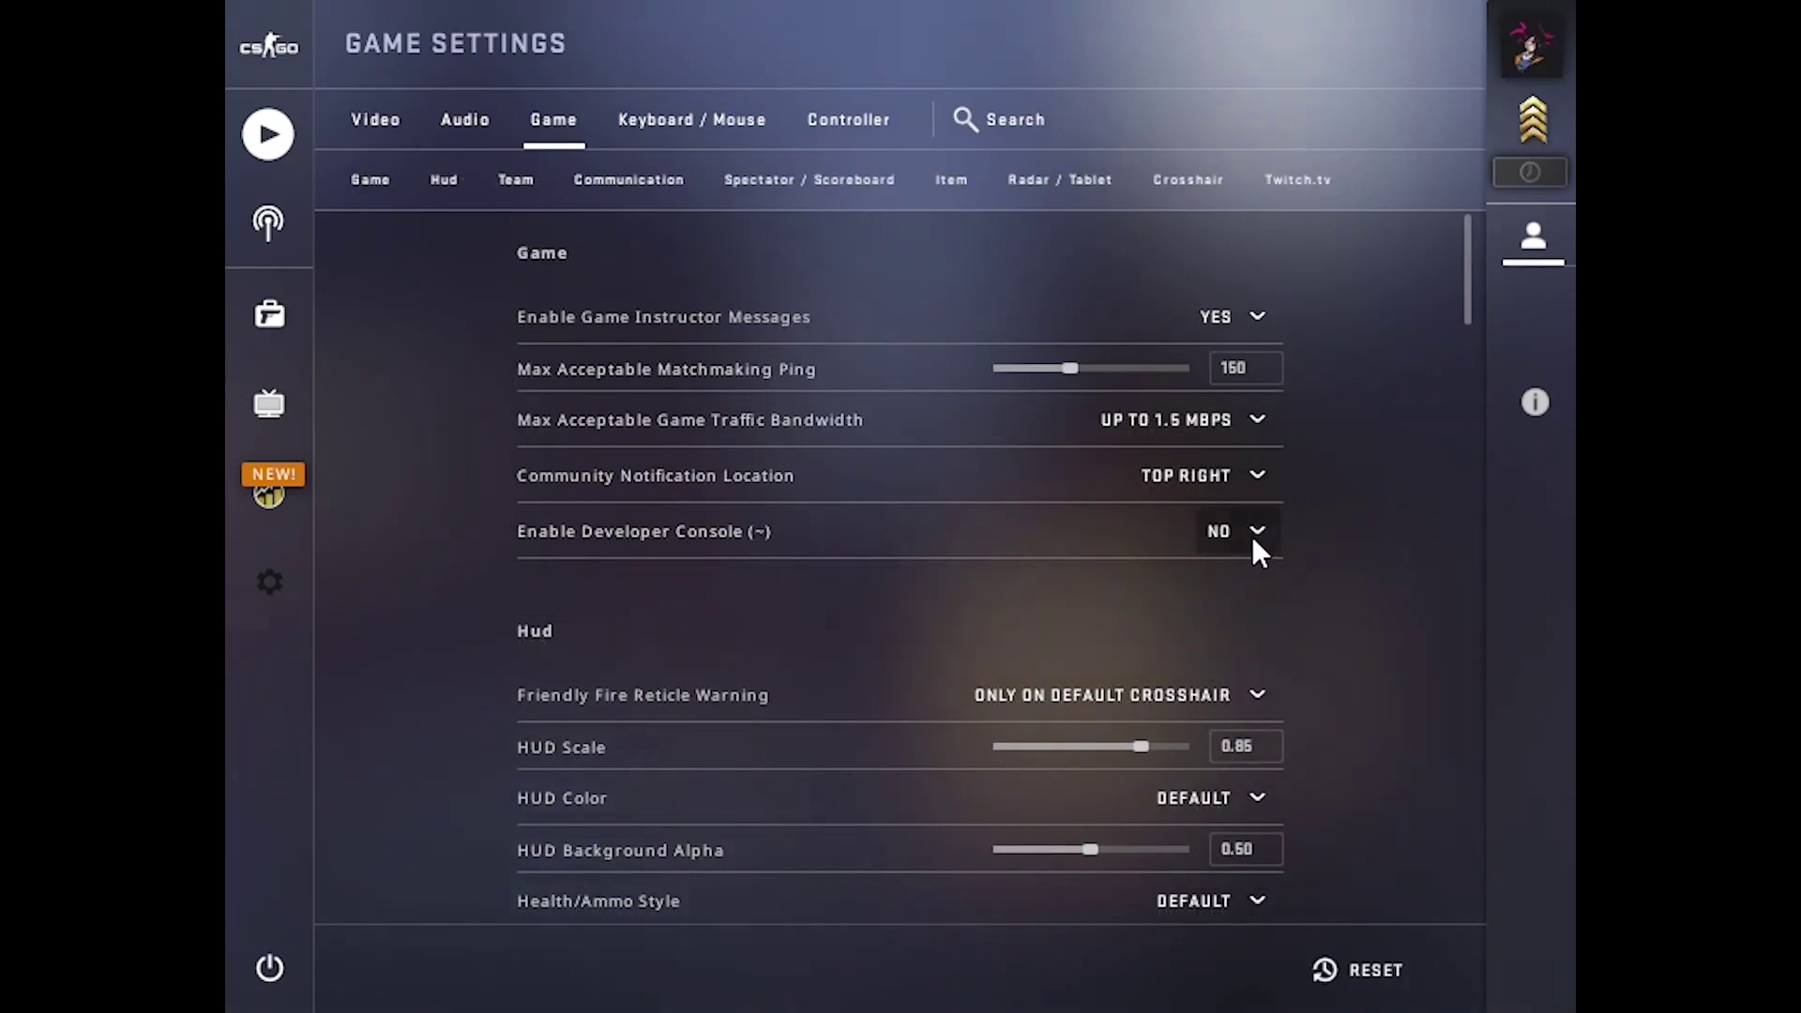
left_click(1237, 593)
left_click(269, 49)
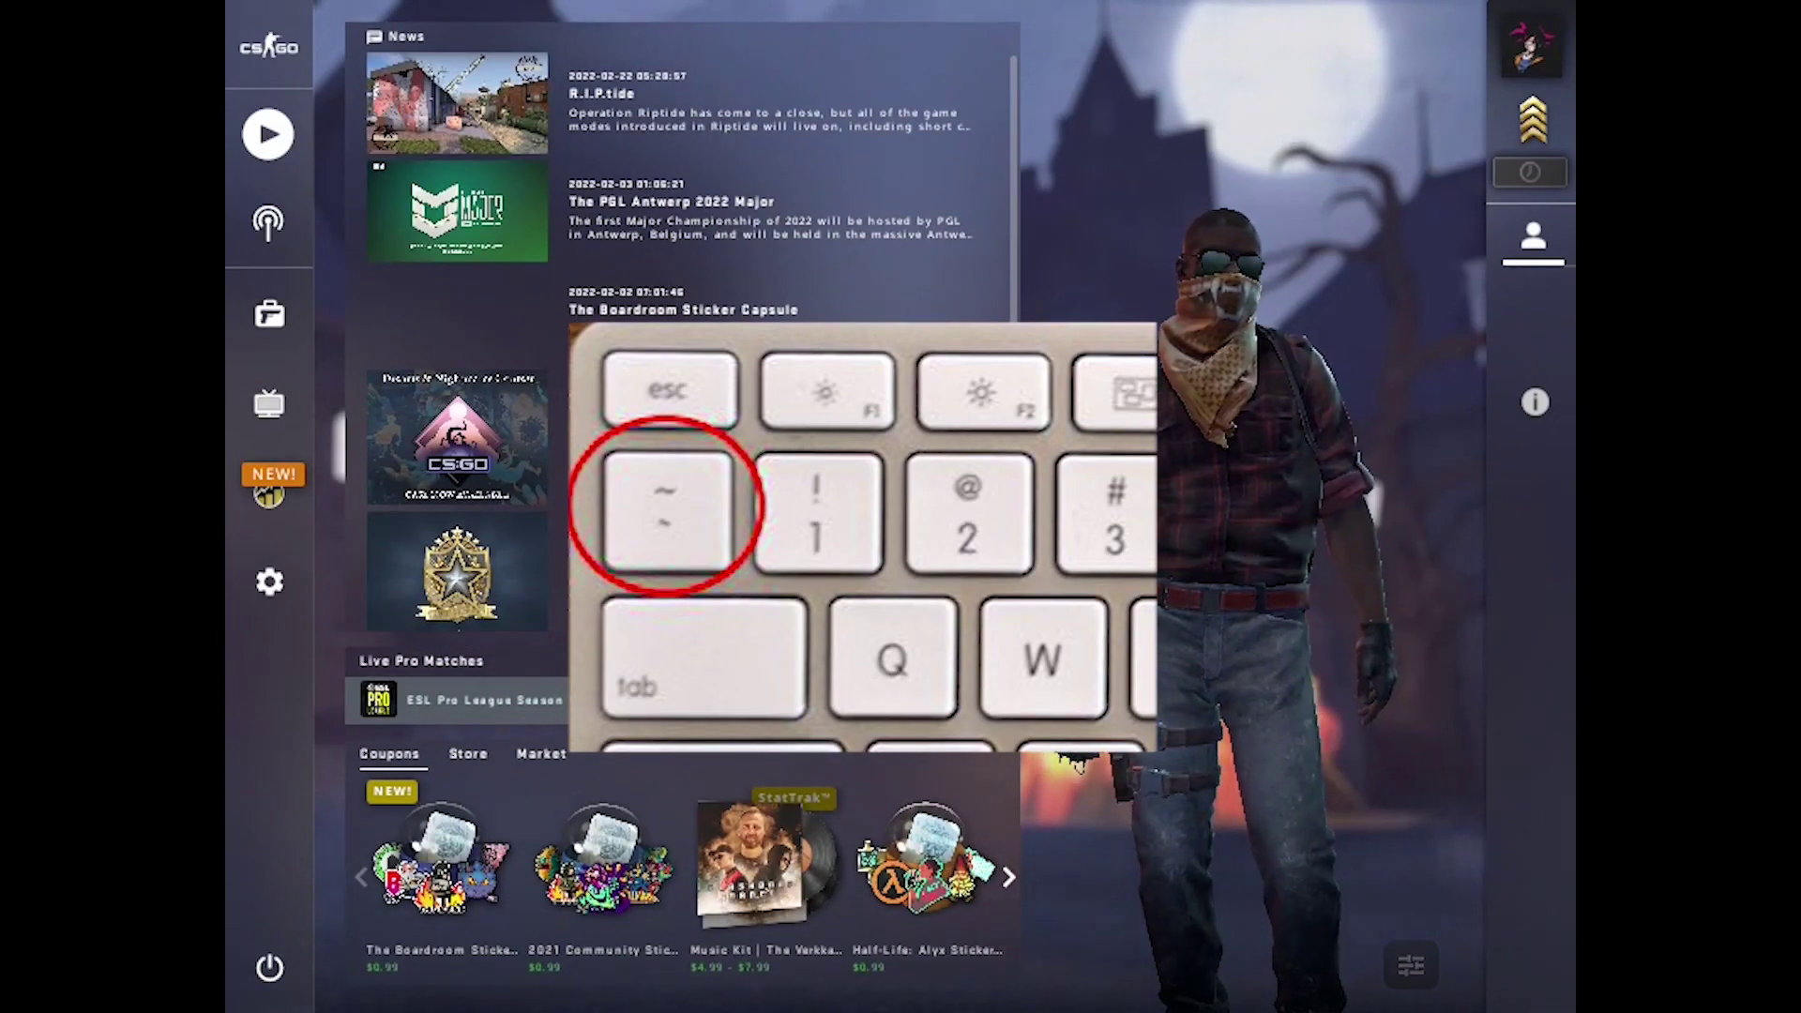
Open the developer console and run the command mat_queue_mode 2.
key("grave")
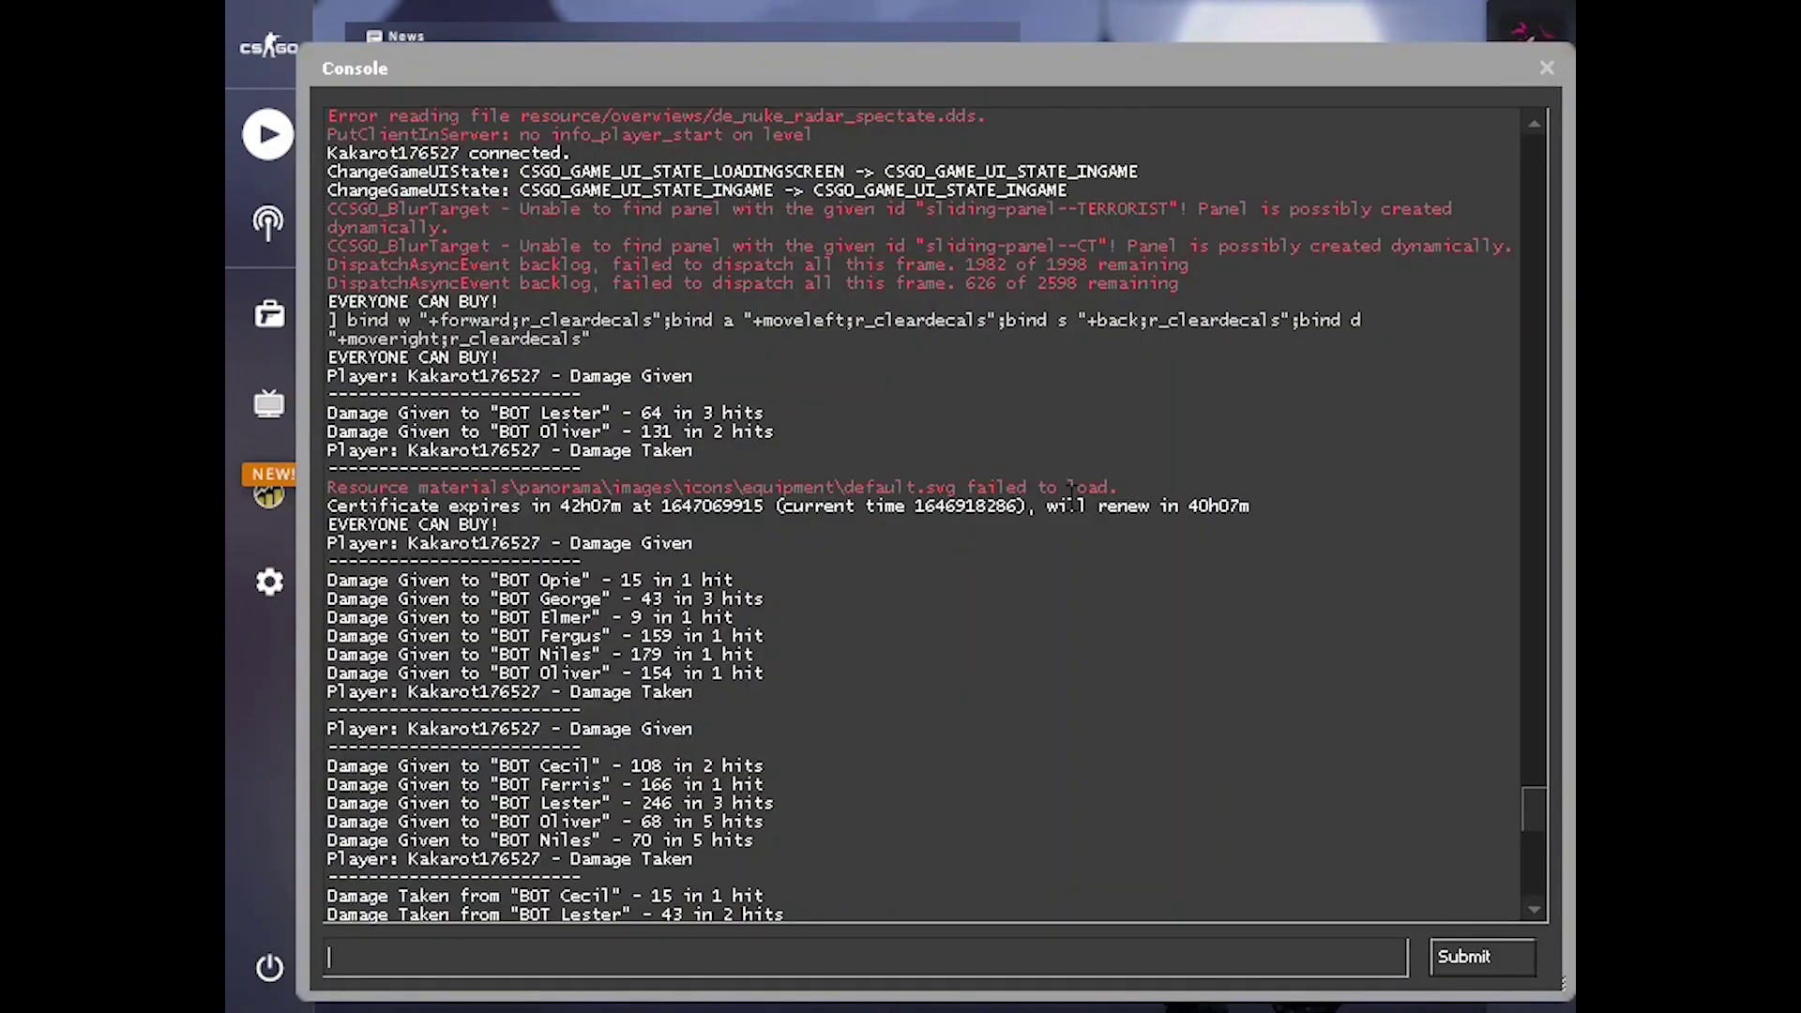
type("mat")
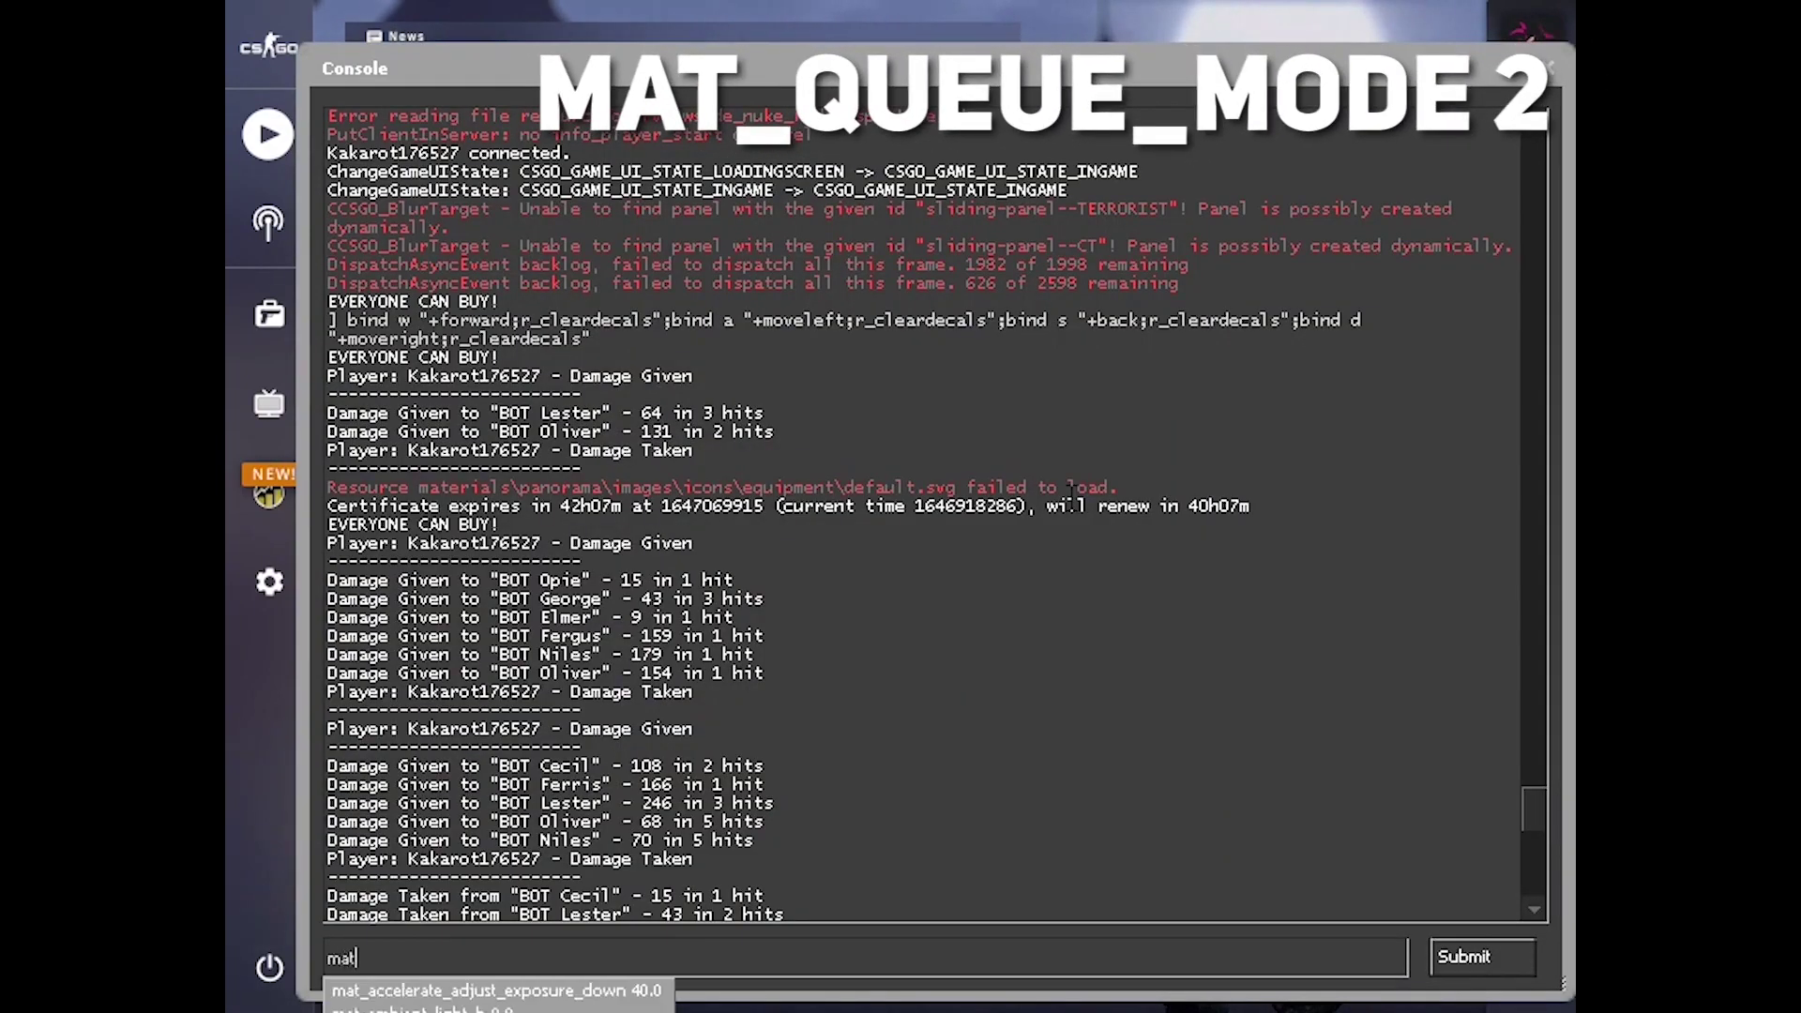
type("_que")
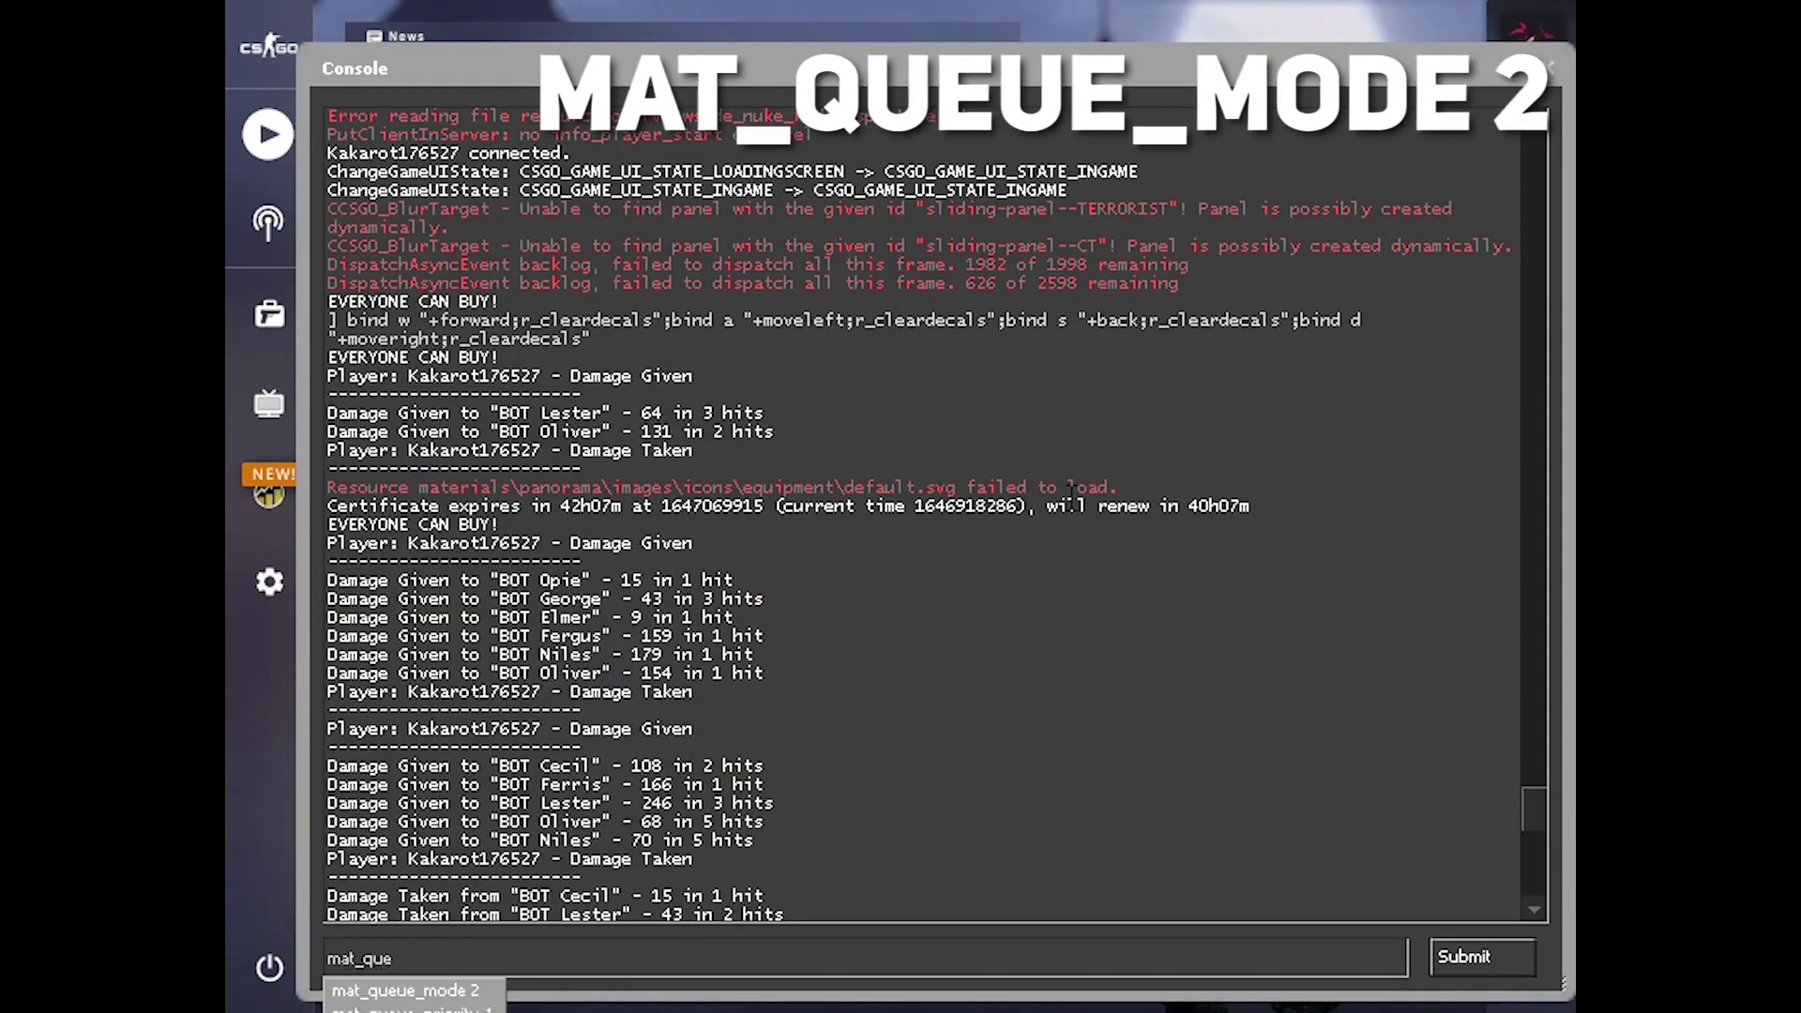
type("ue")
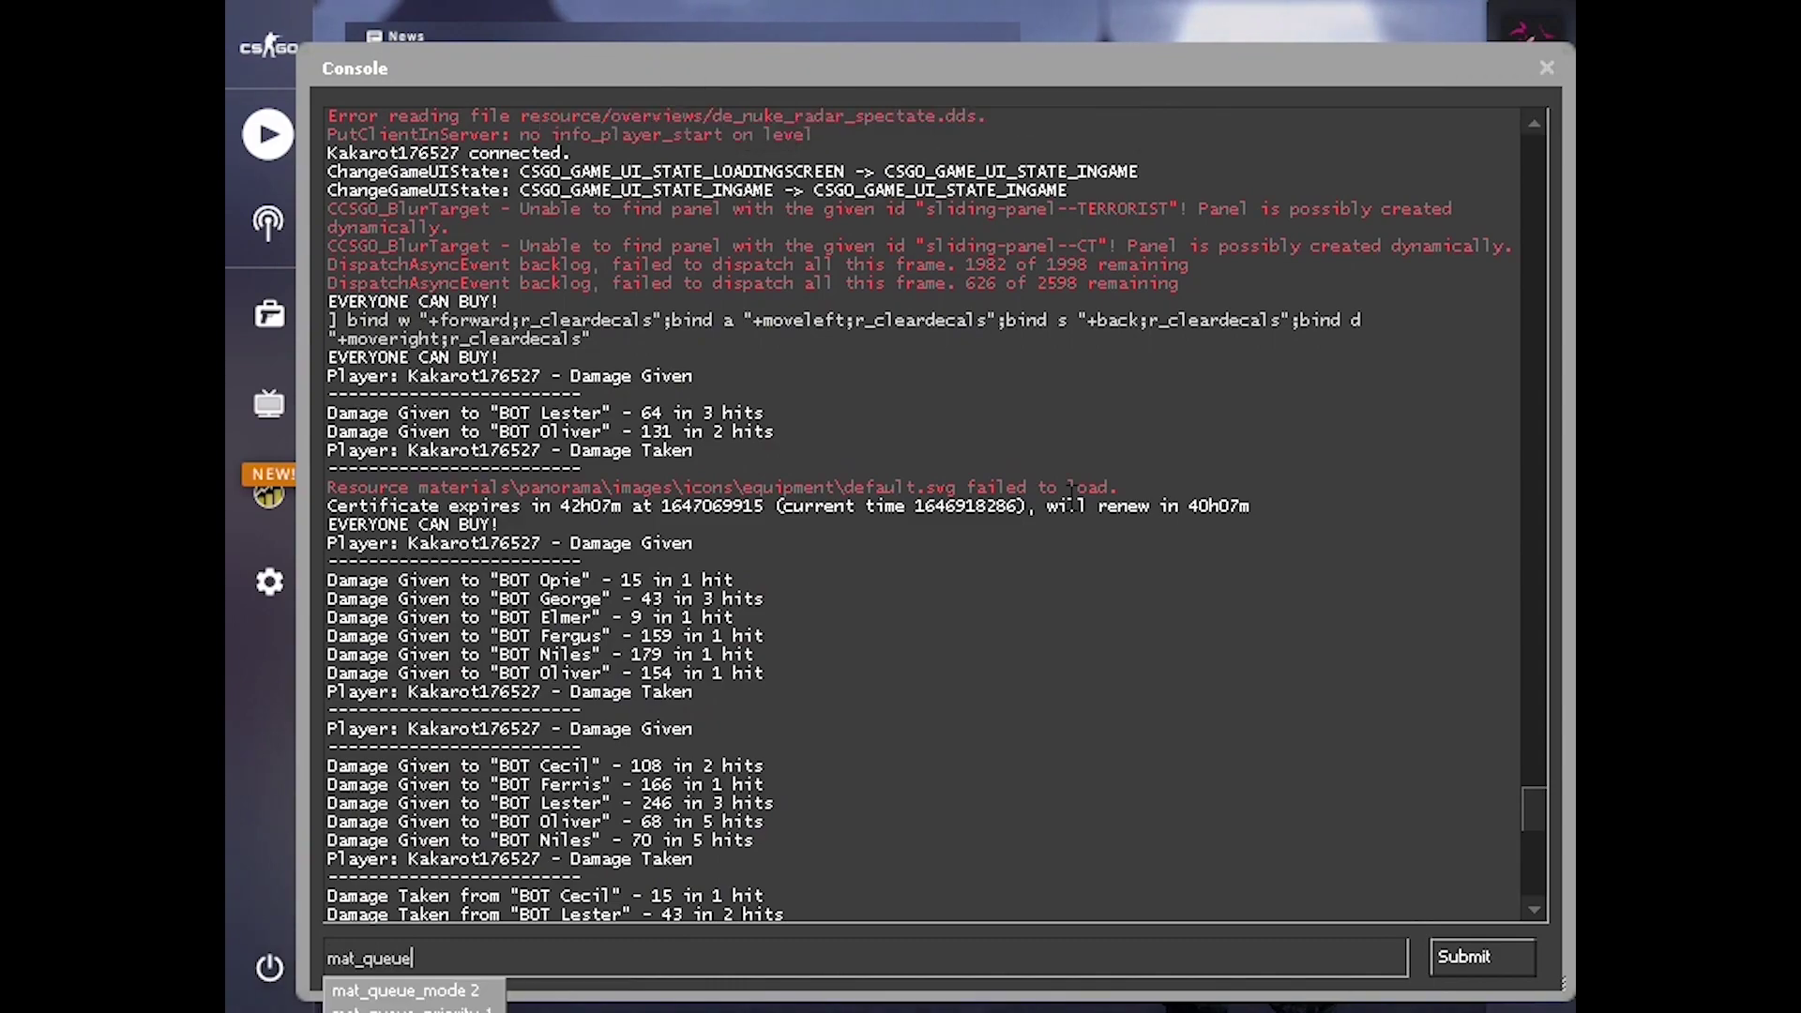
type("_mode")
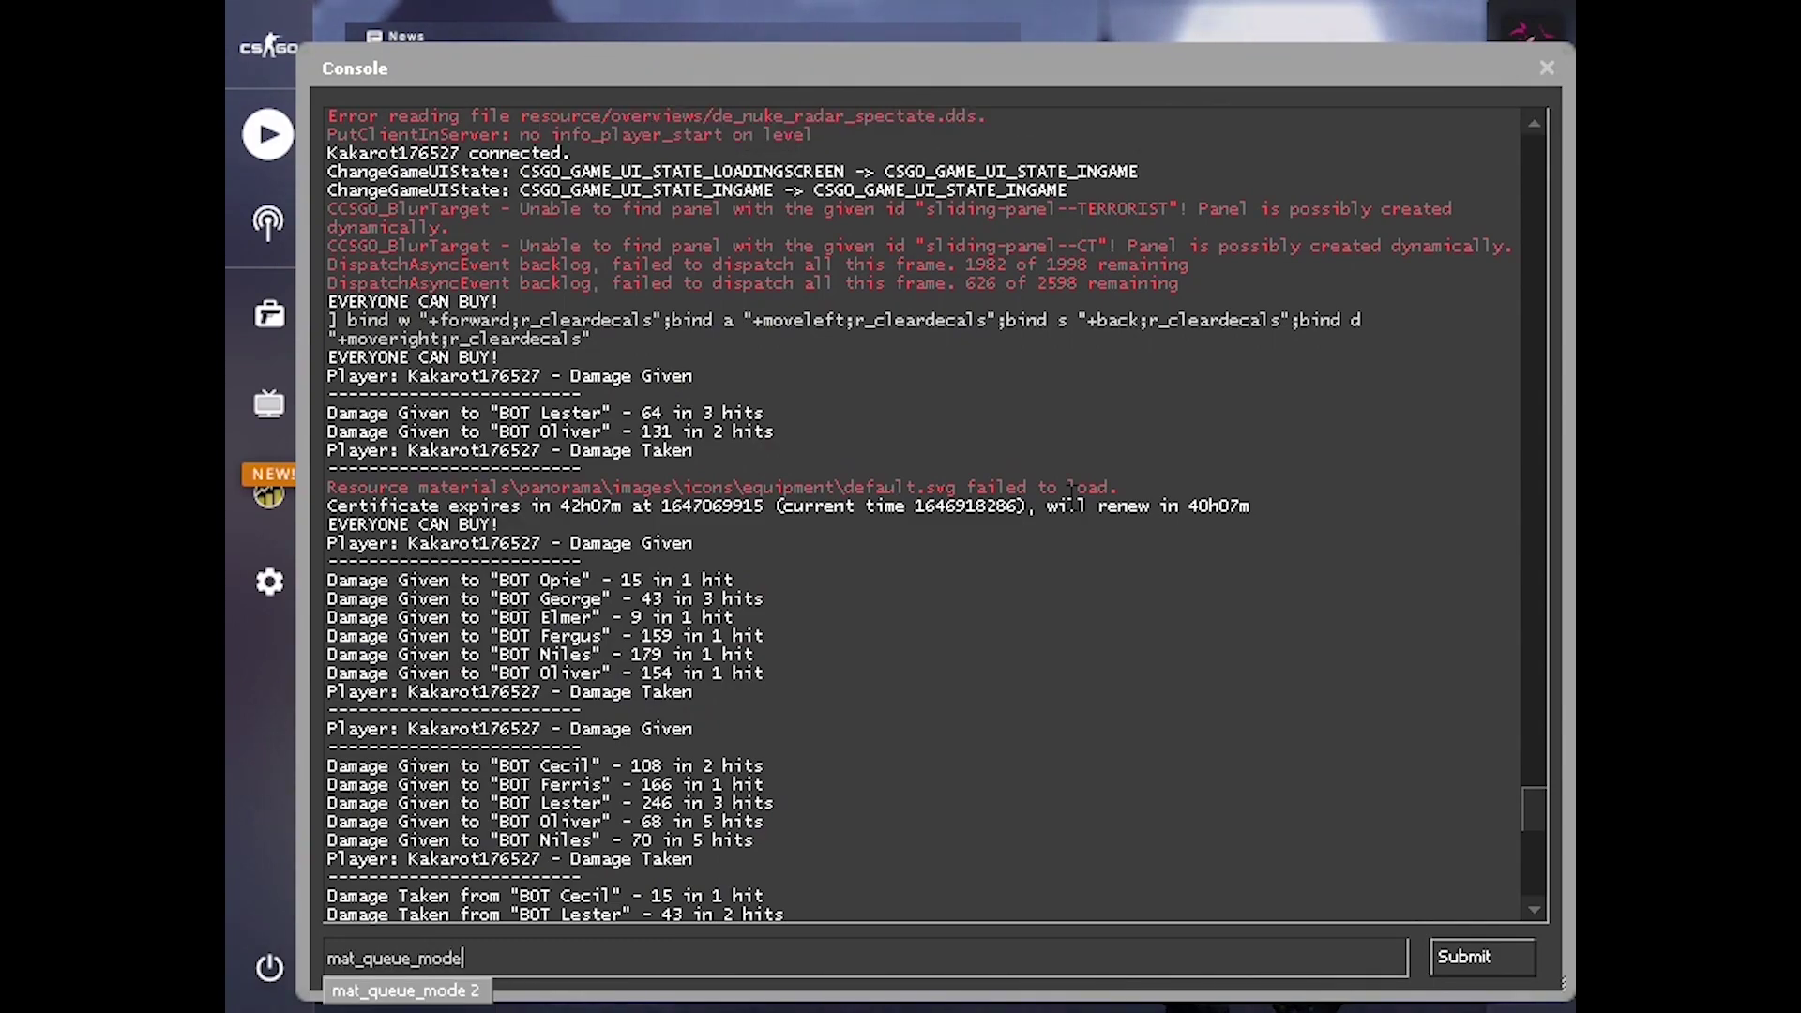
type(" 2")
key("Return")
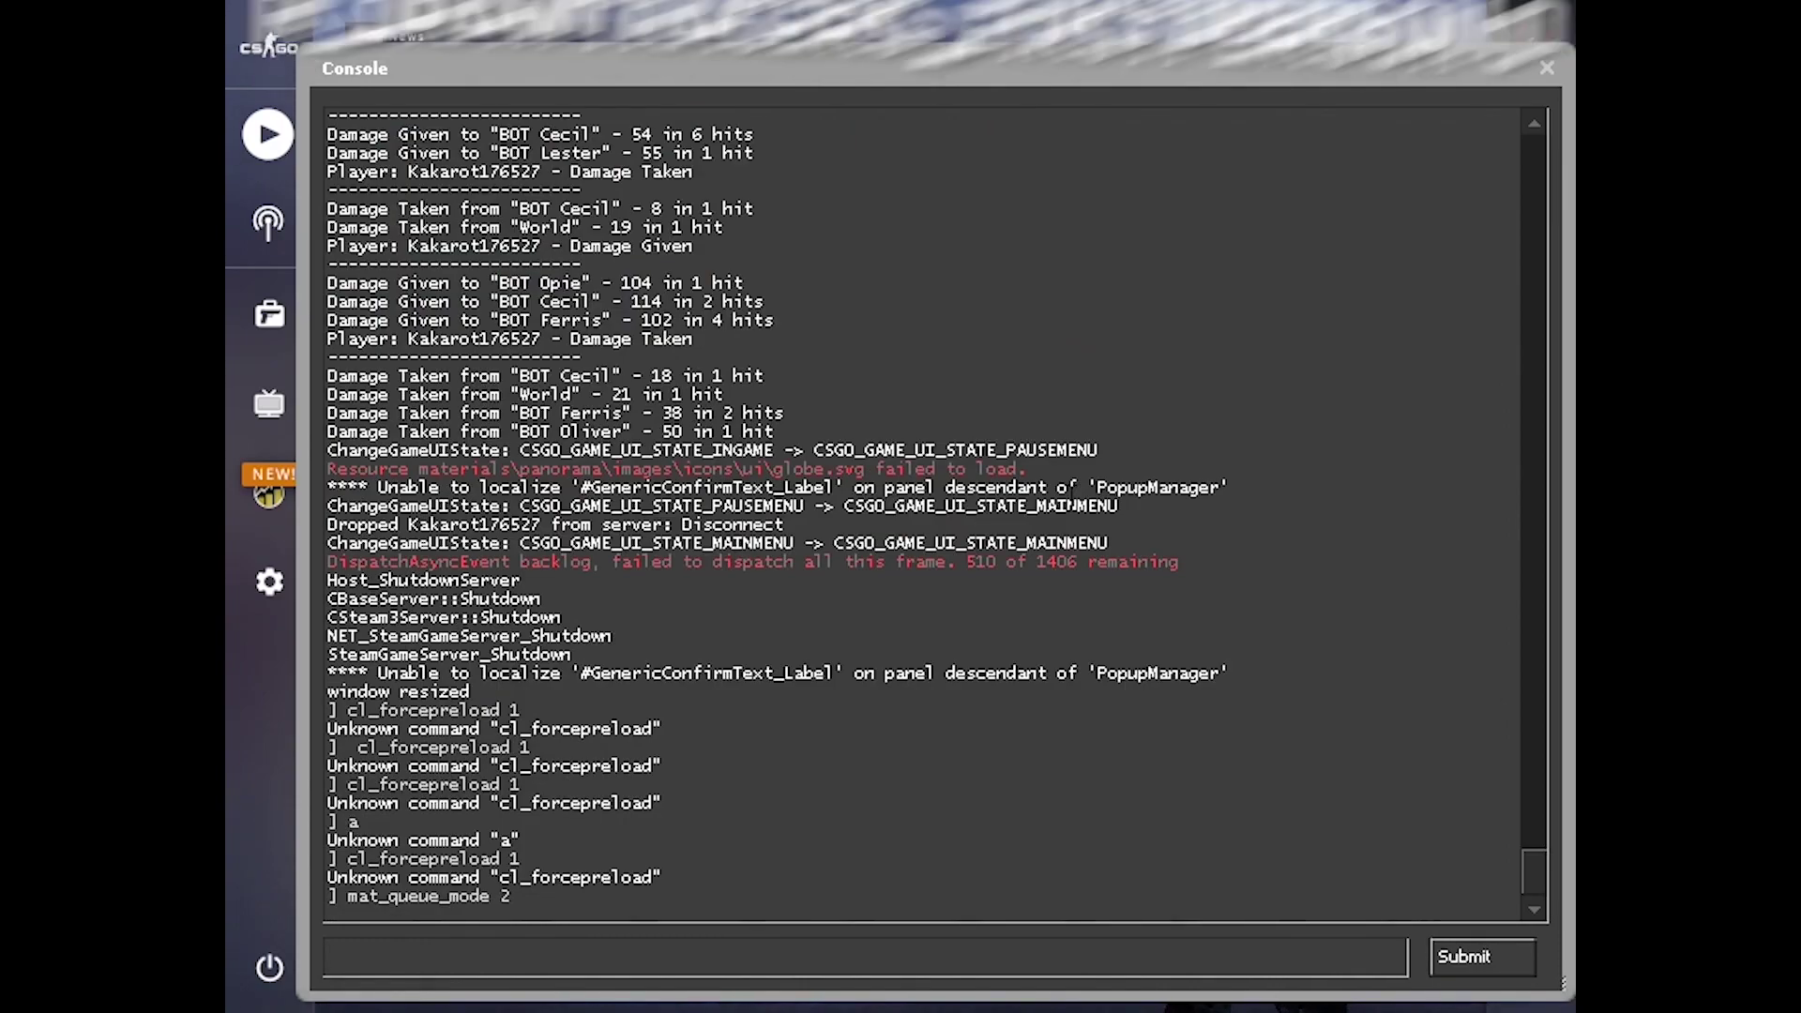
Run the commands r_drawtracers_firstperson 0 and r_dynamic 0 in the developer console.
type("r_drawtracers_firstperson 0")
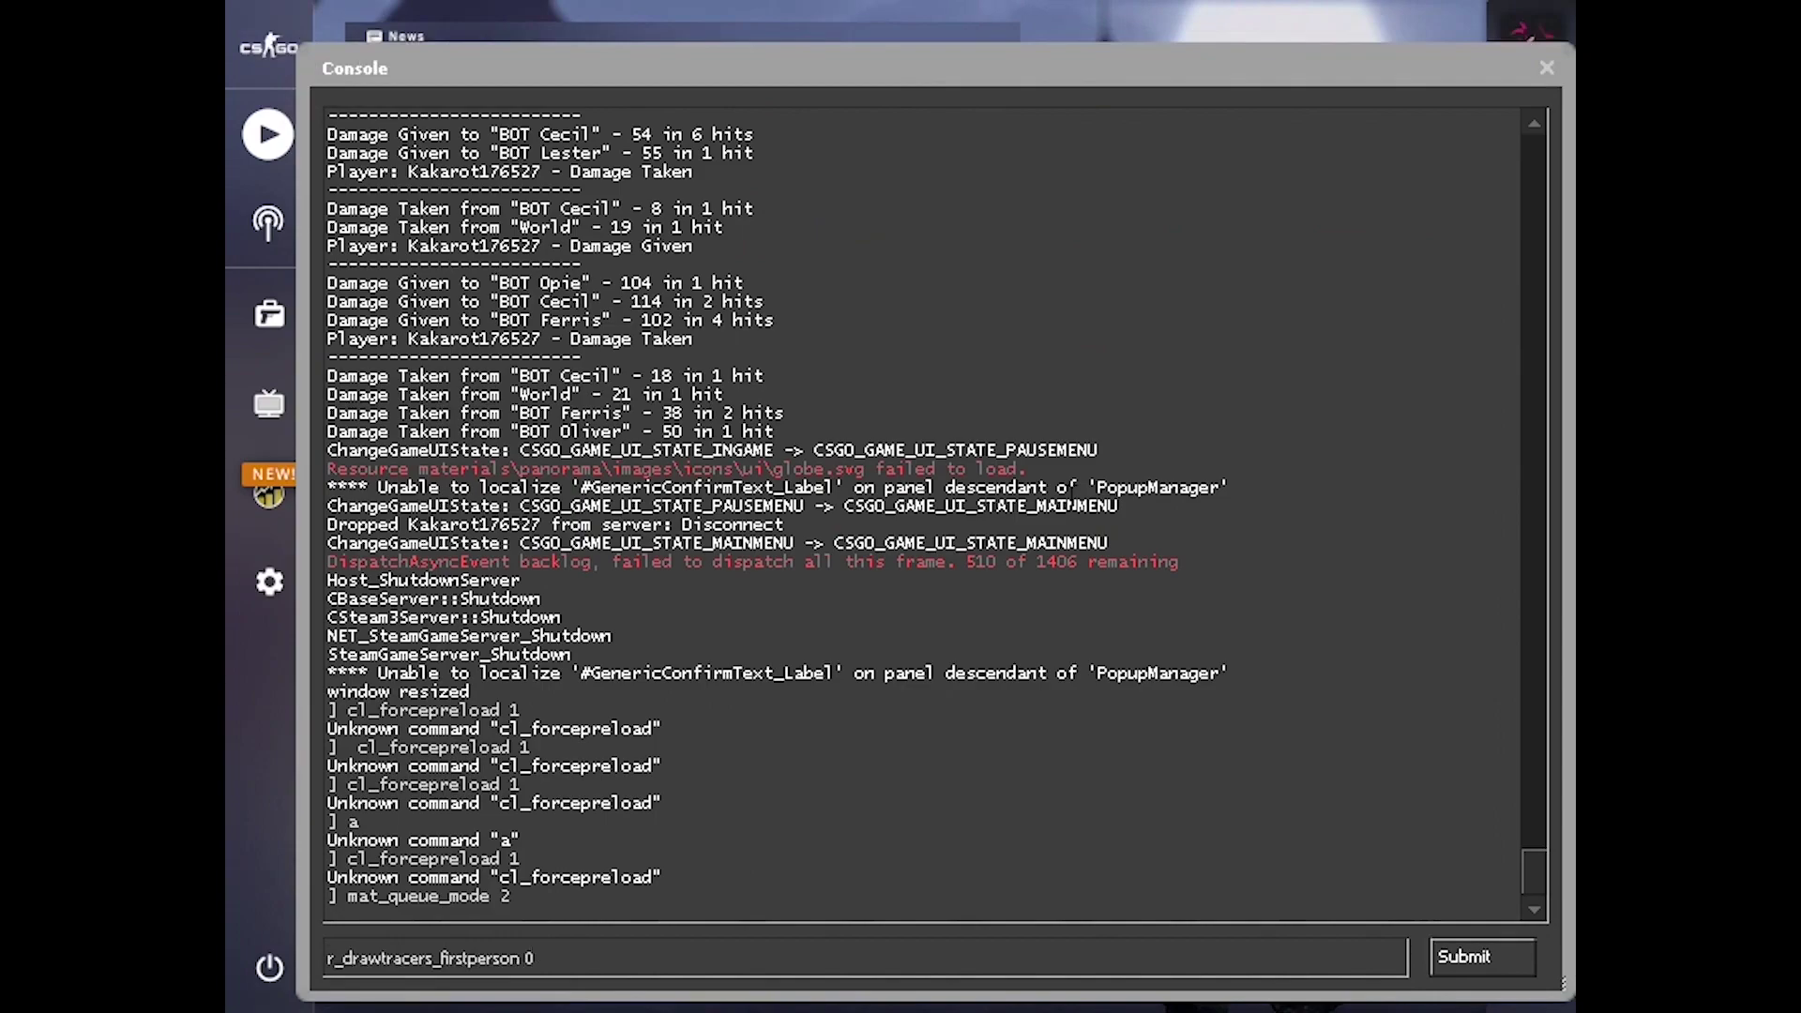
key("Return")
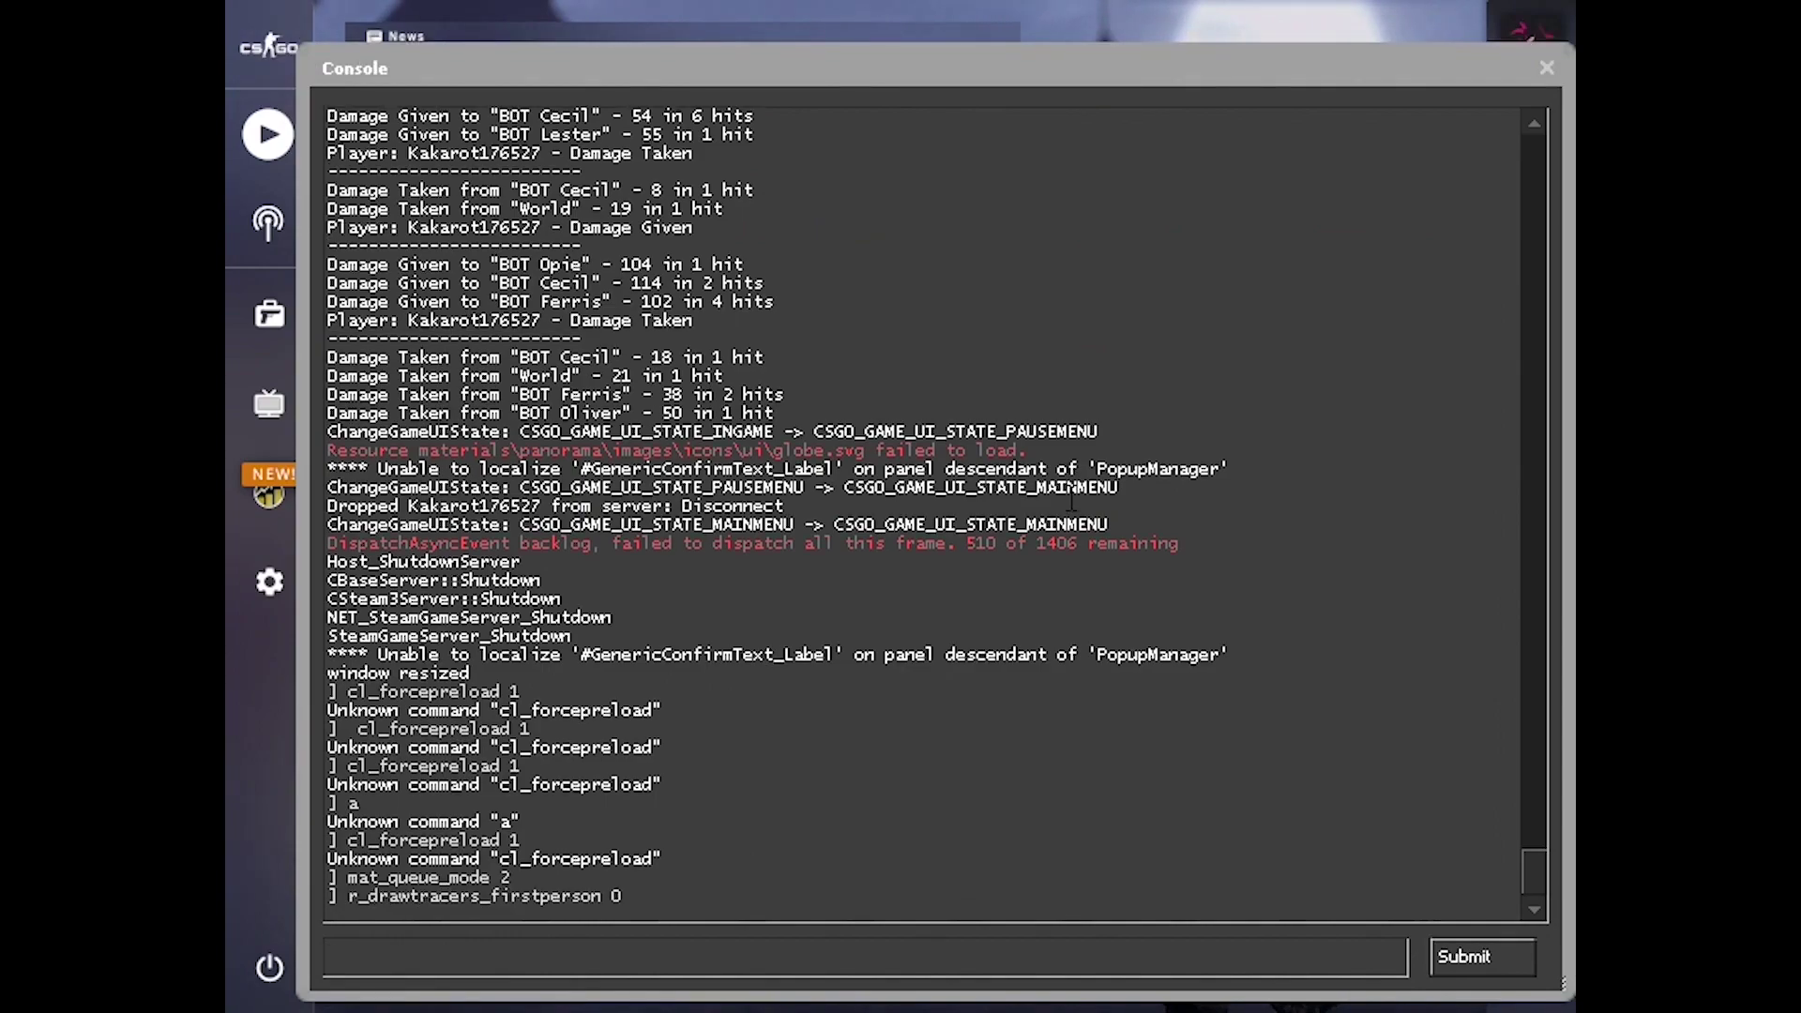
type("r")
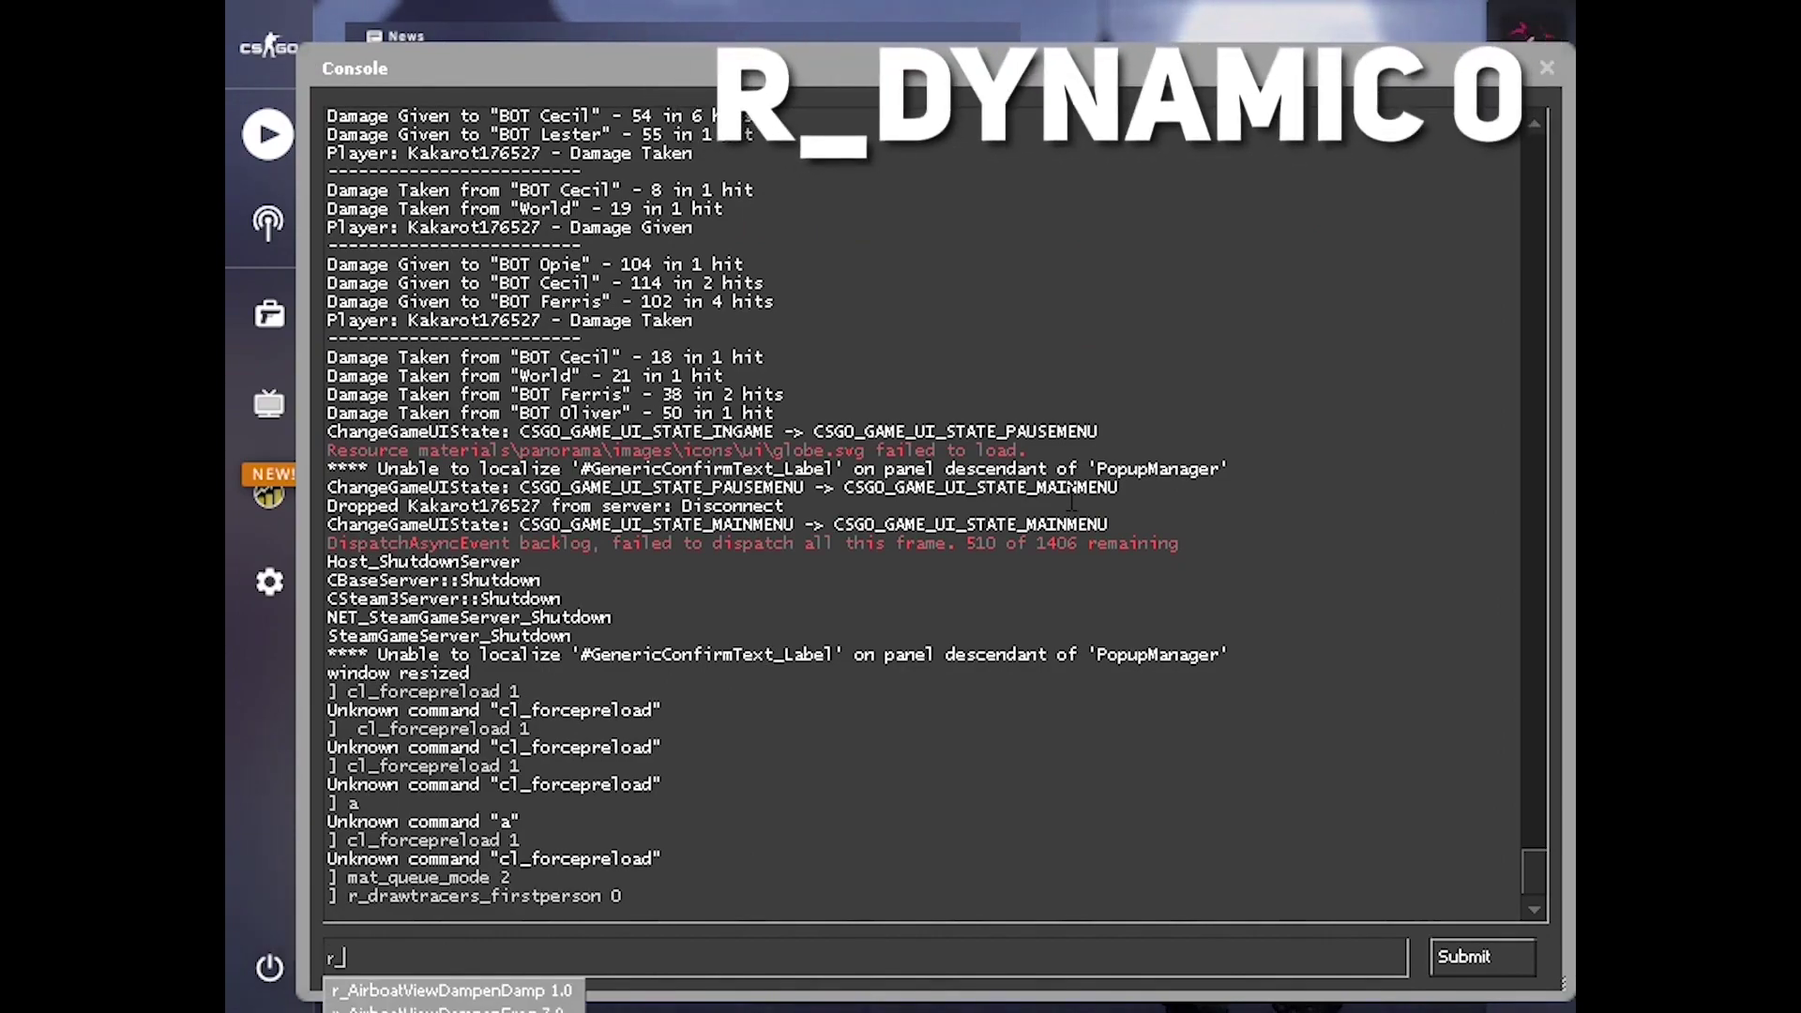
type("_dynamic")
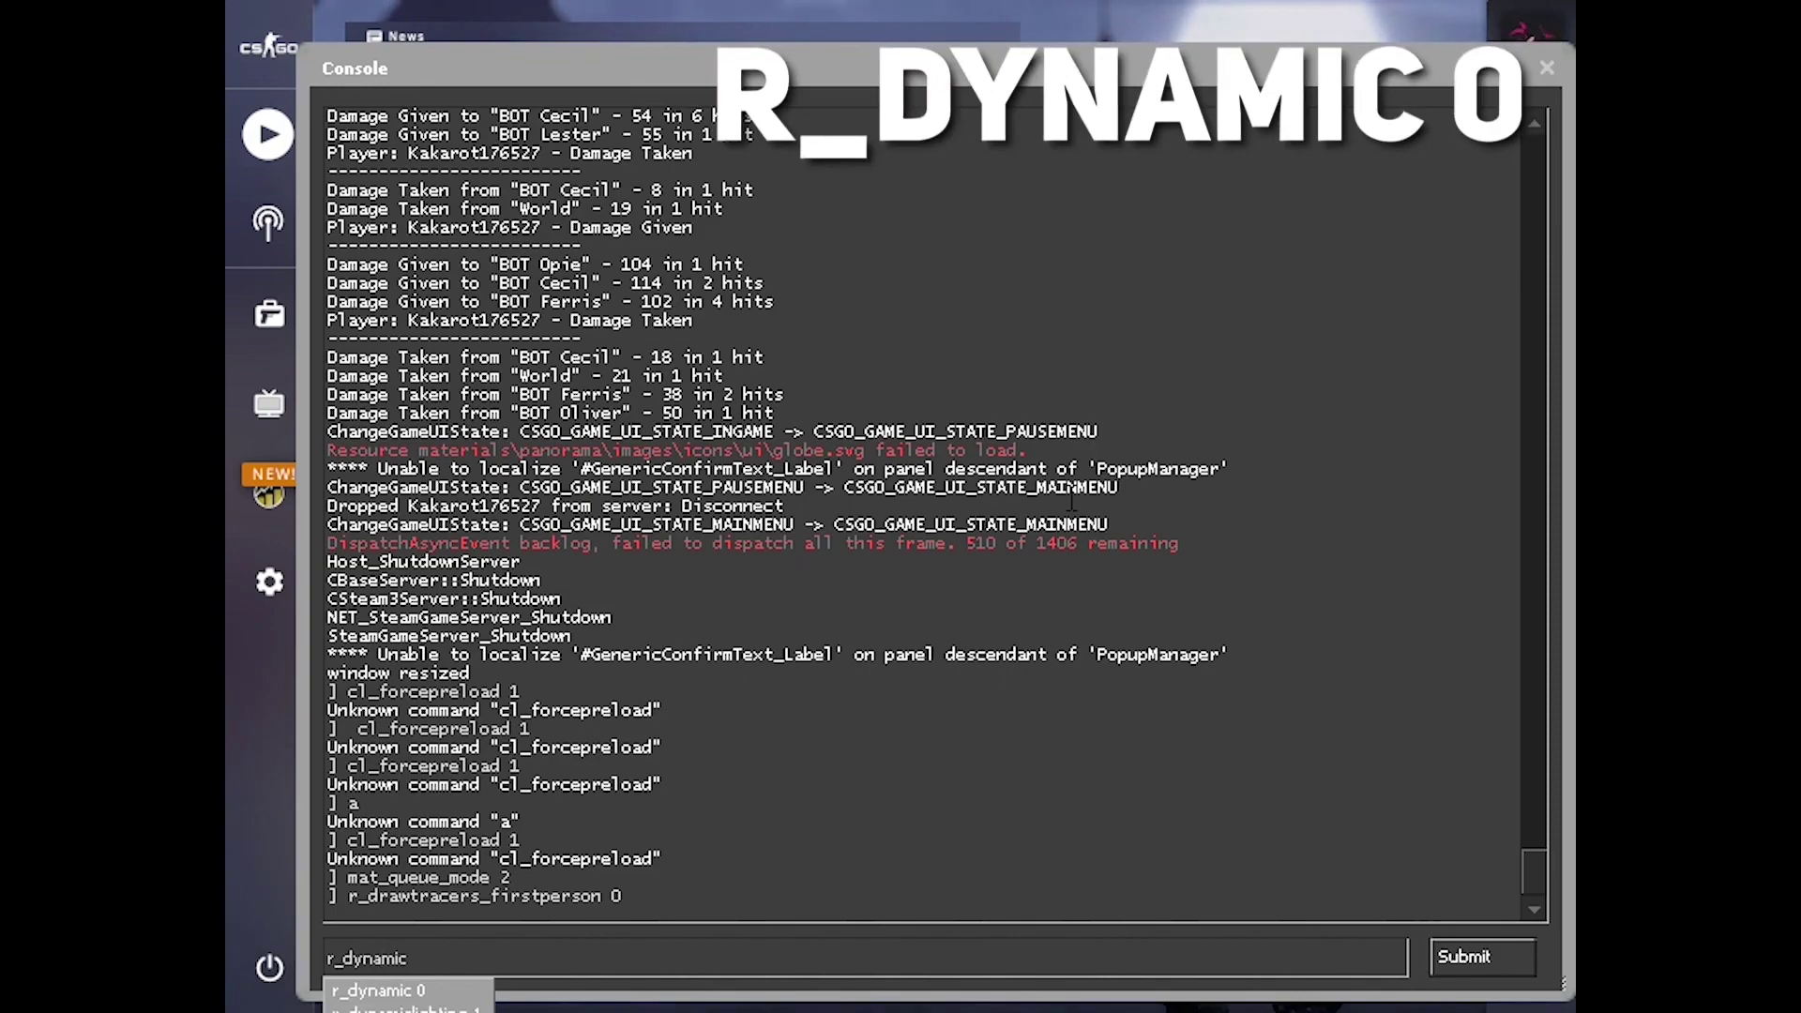
type(" 0")
key("Return")
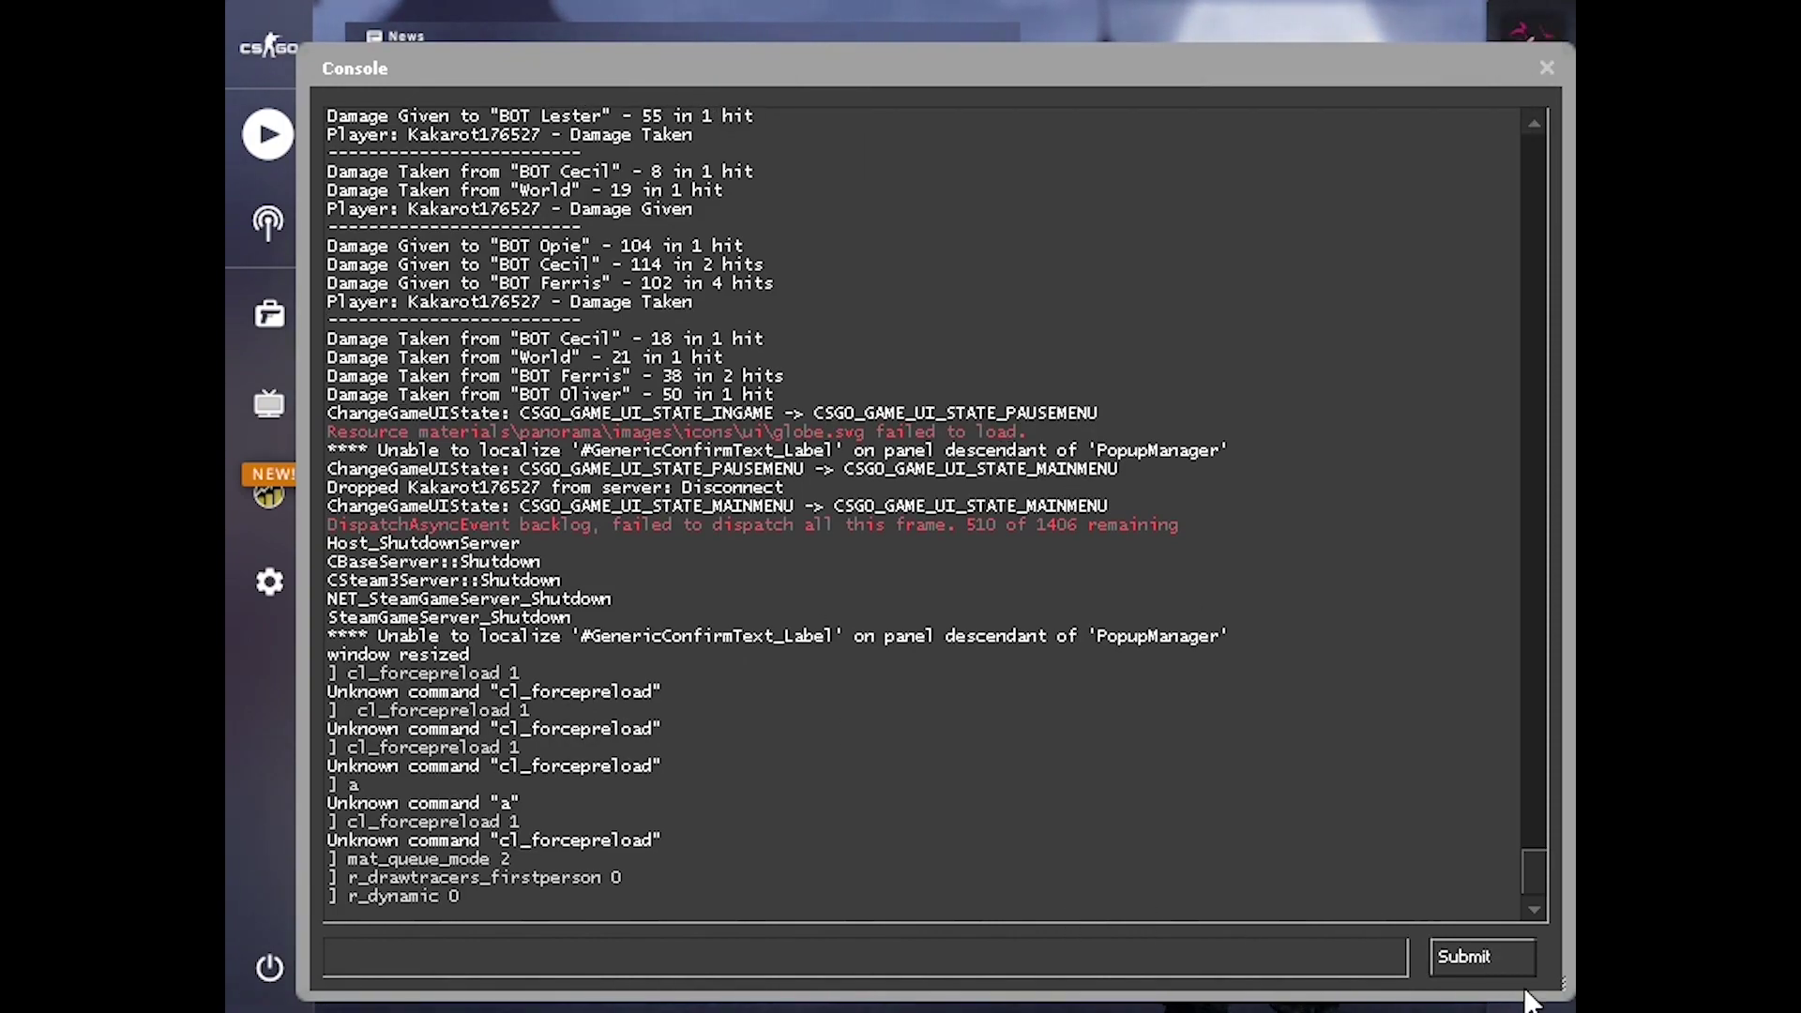
left_click(1548, 65)
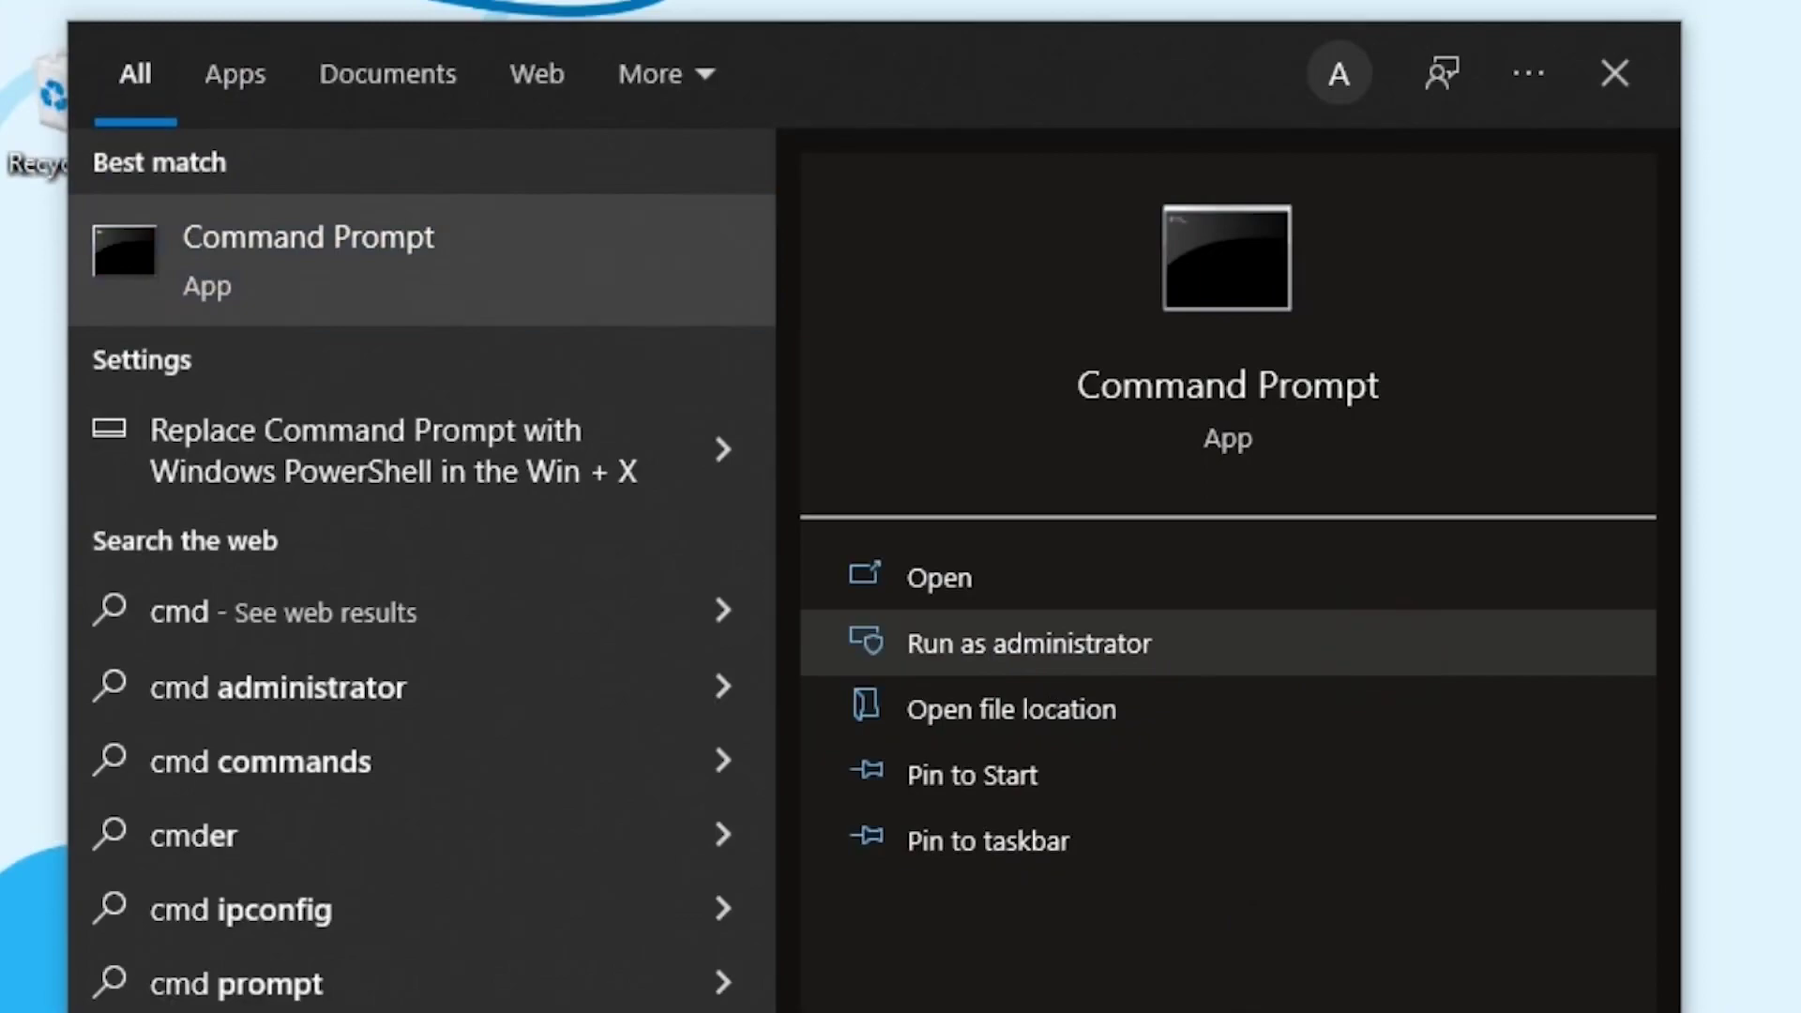
Run powercfg -duplicatescheme e9a42b02-d5df-448d-aa00-03f14749eb61 in Command Prompt as administrator.
left_click(1615, 75)
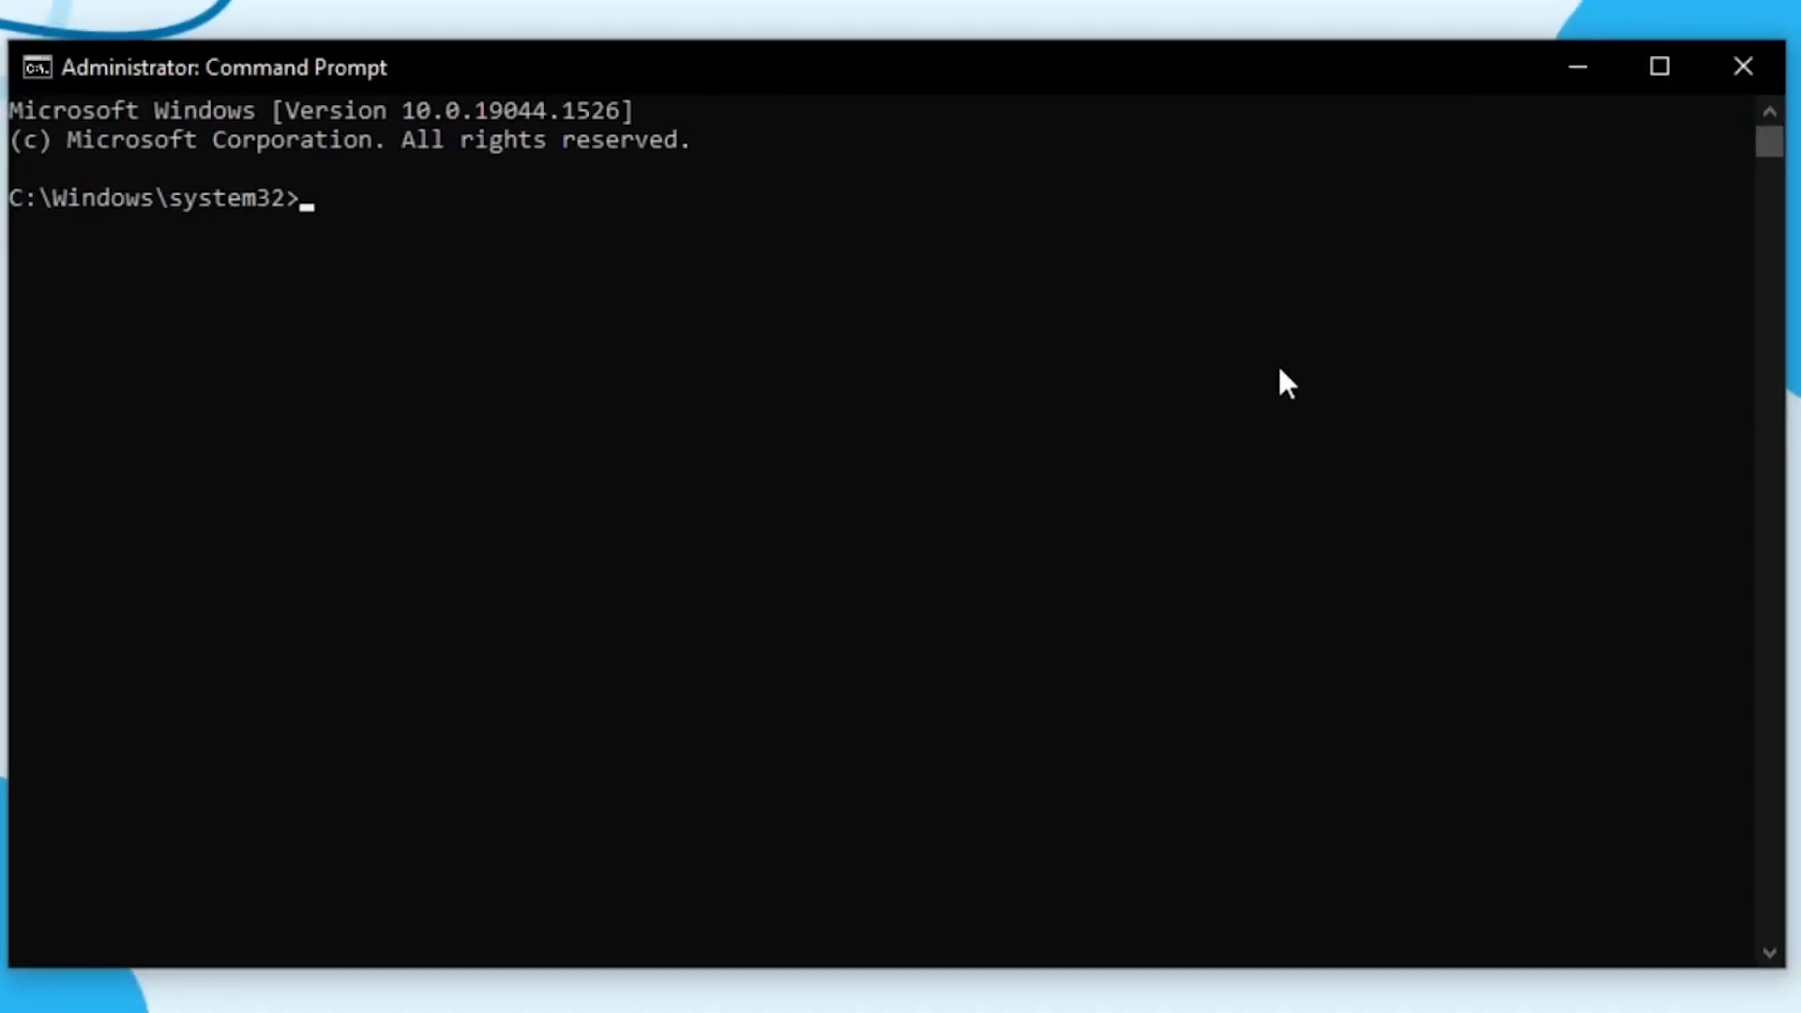
type("powercfg -duplicatescheme e9a42b02-d5df-448d-aa00-03f14749eb61")
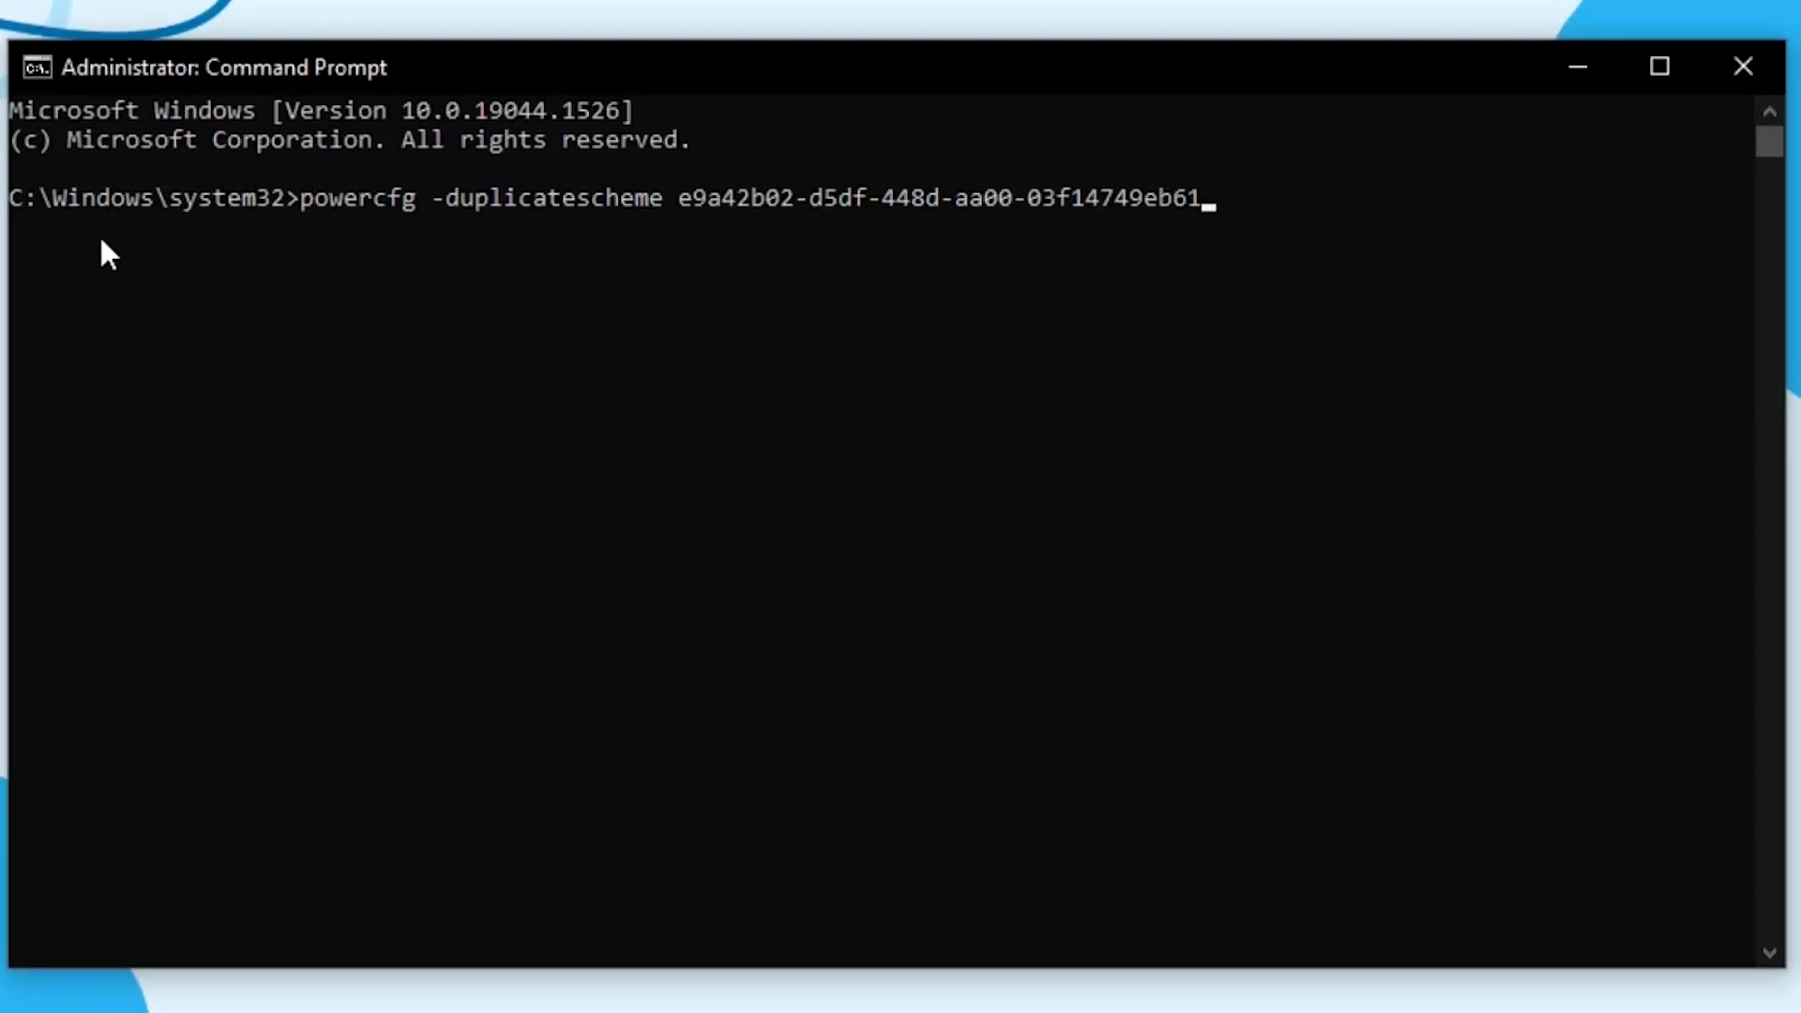
key("Return")
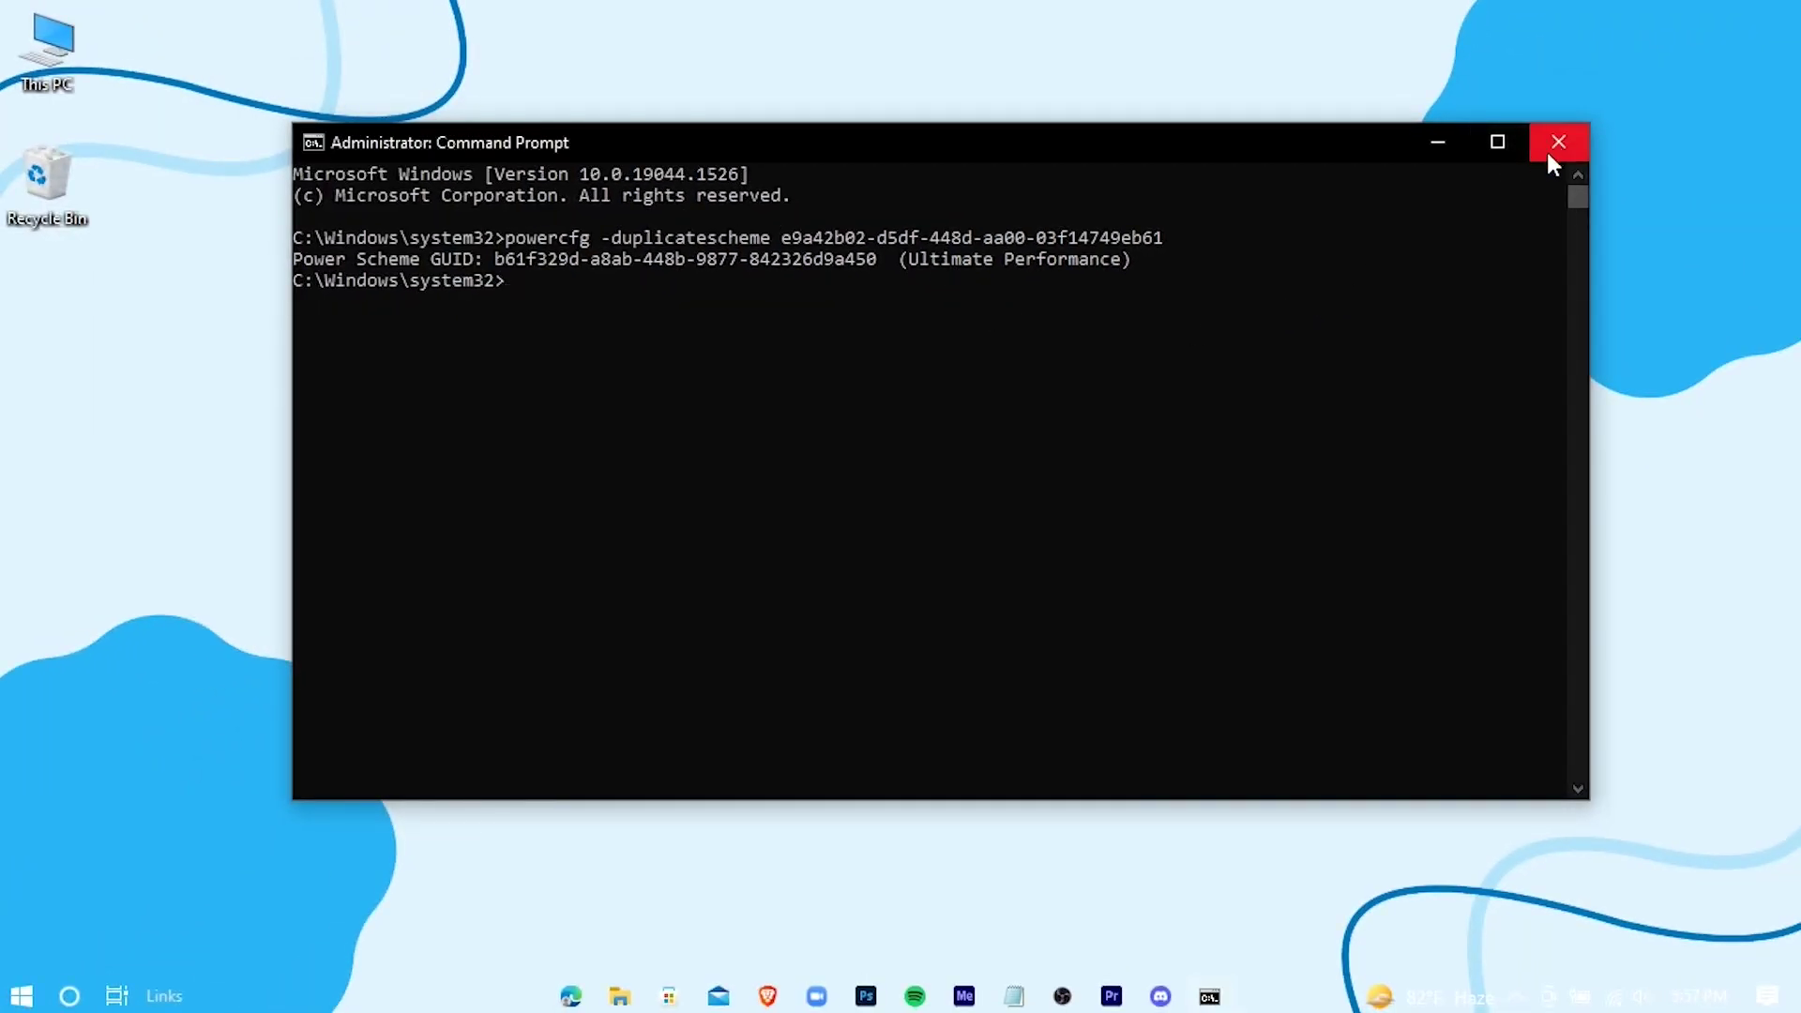
left_click(1551, 147)
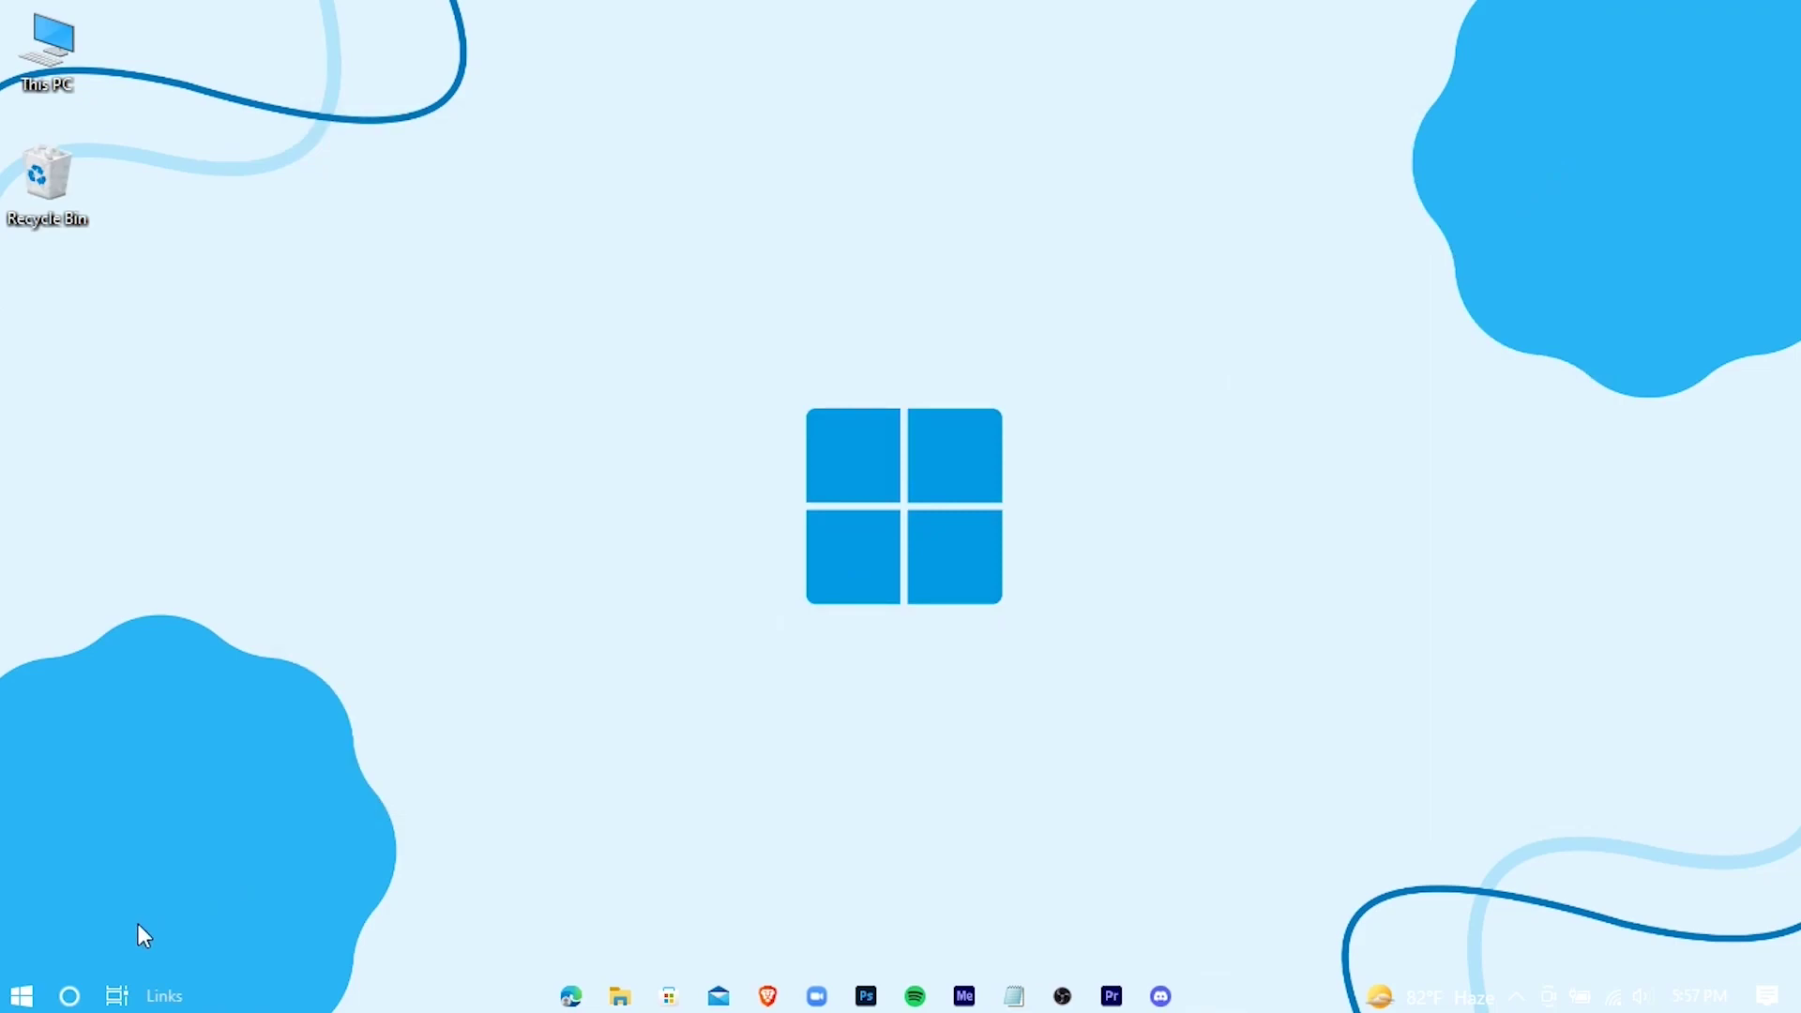
Open the Windows Control Panel, search it for "power" and open Power Options.
key("super")
type("co")
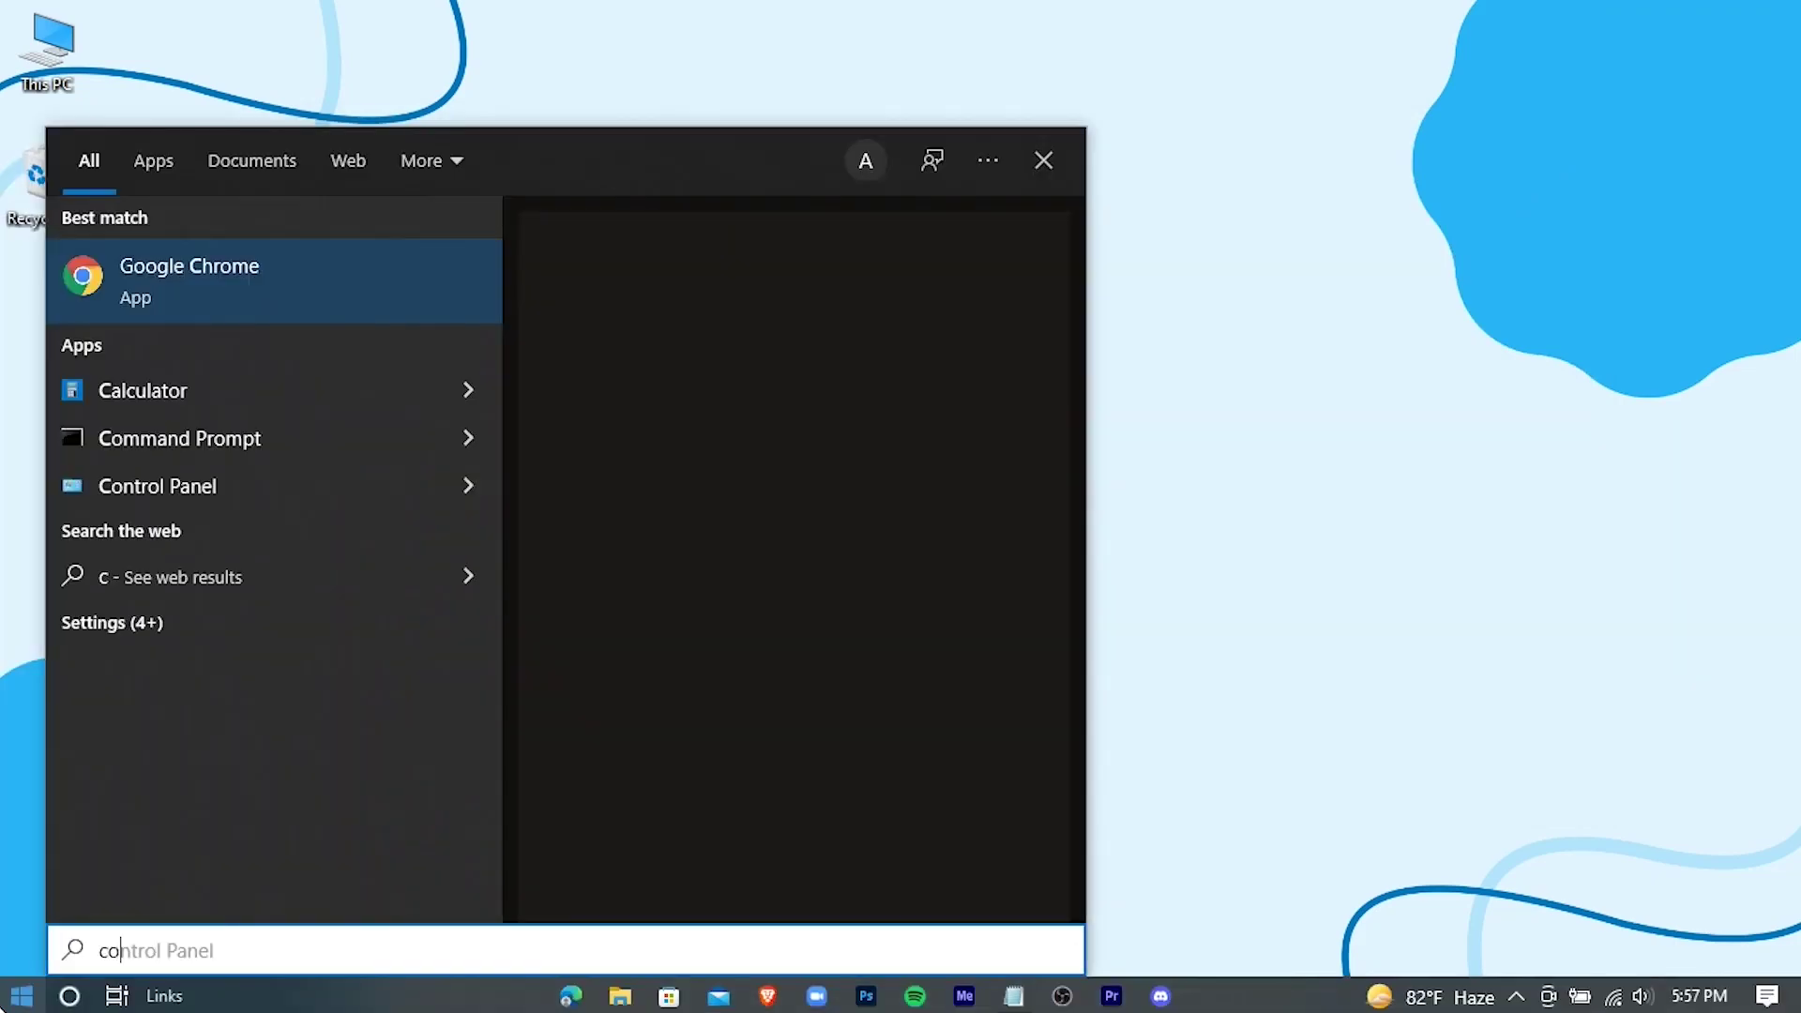
type("ntrol")
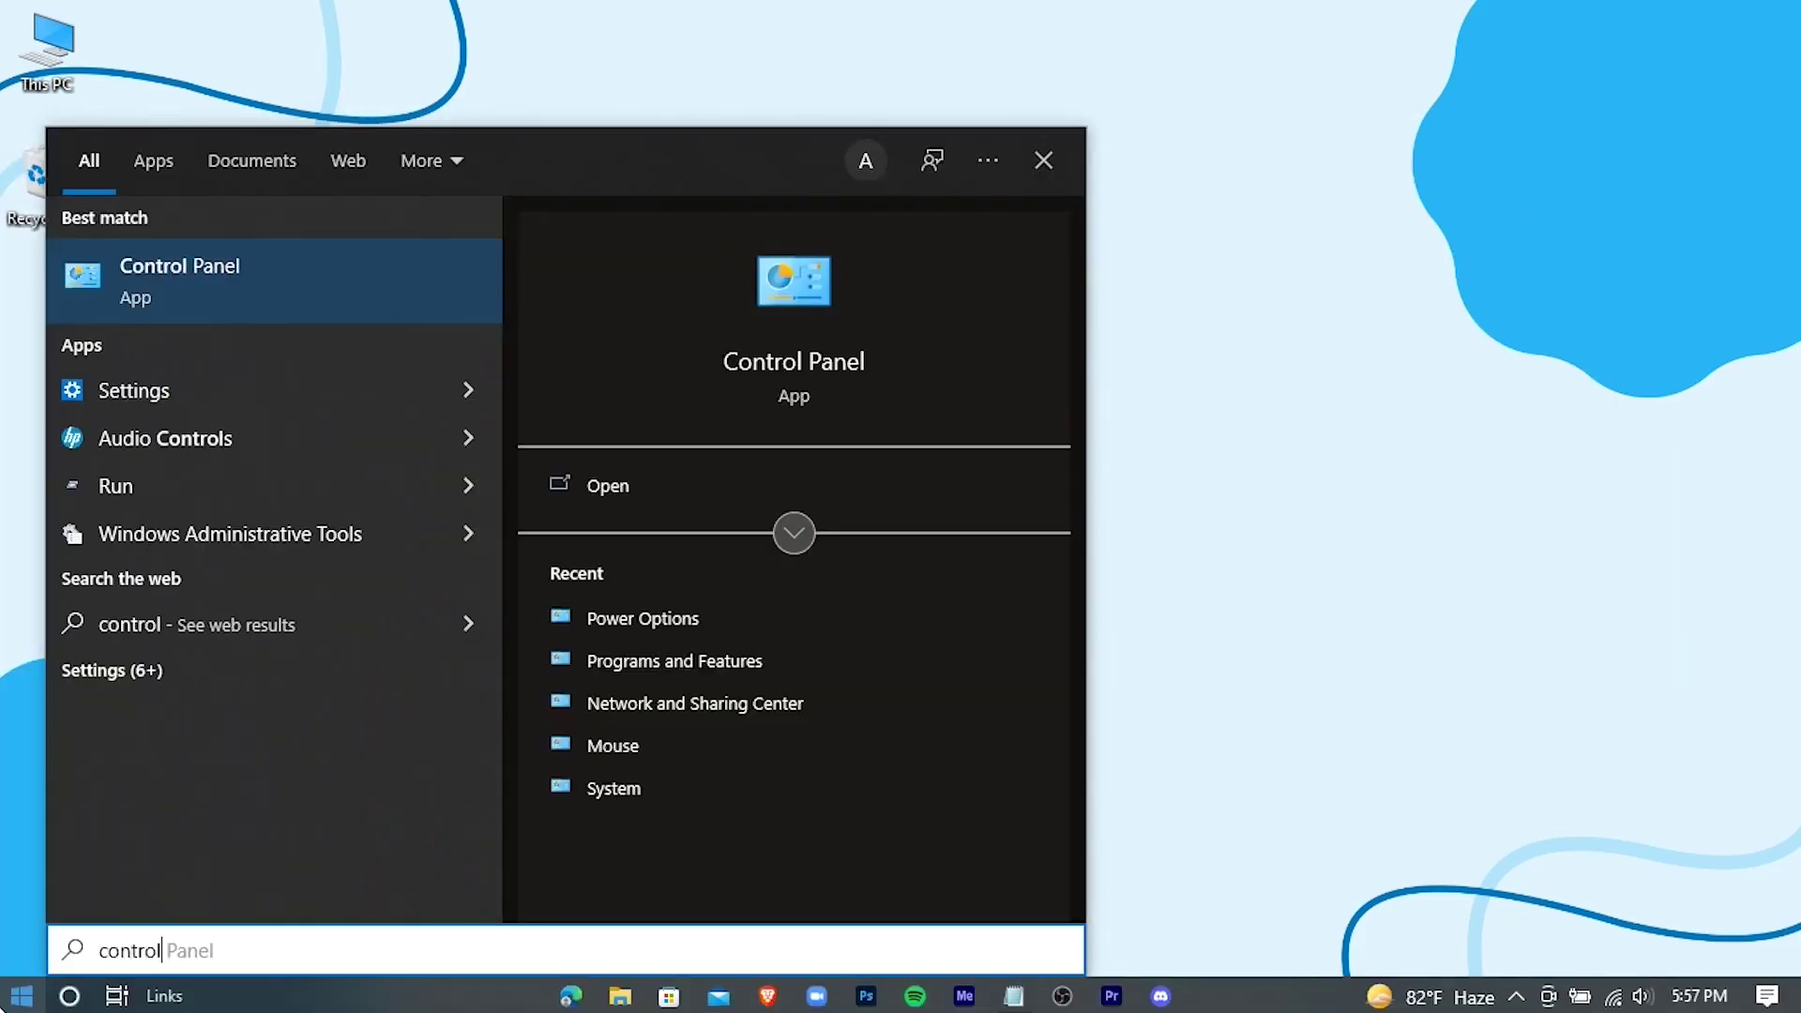
left_click(942, 480)
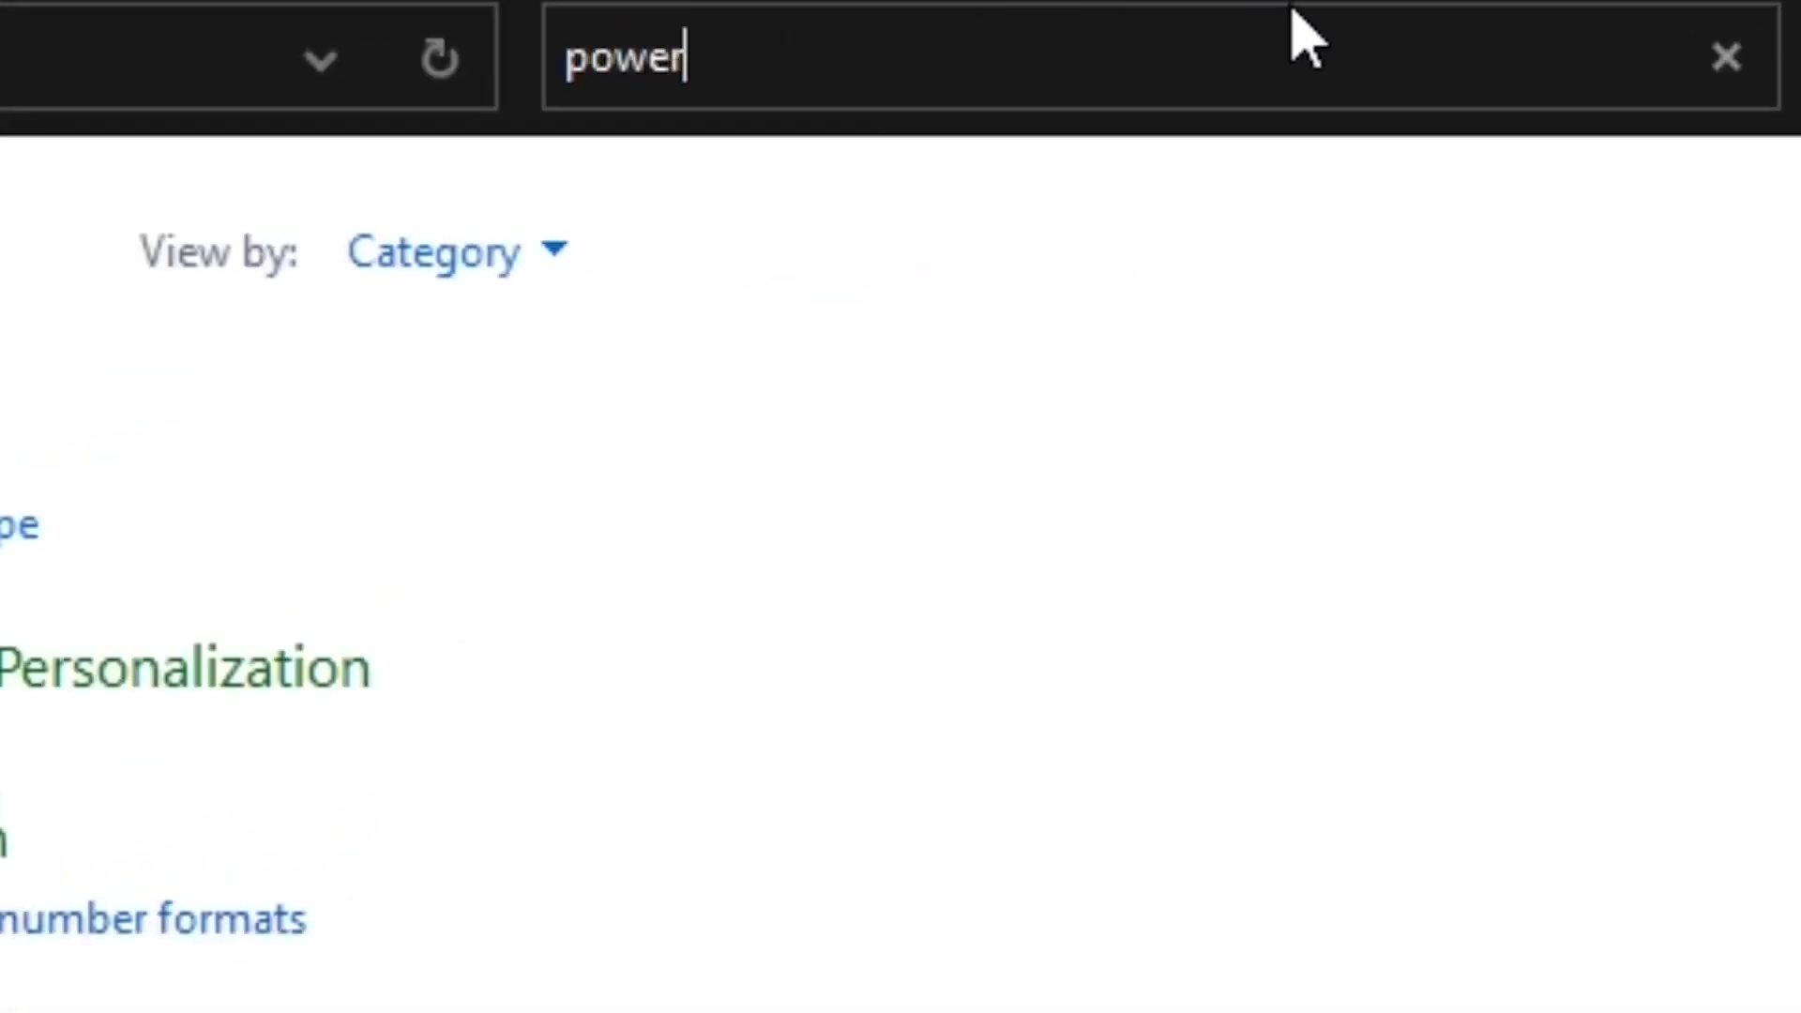
type("power")
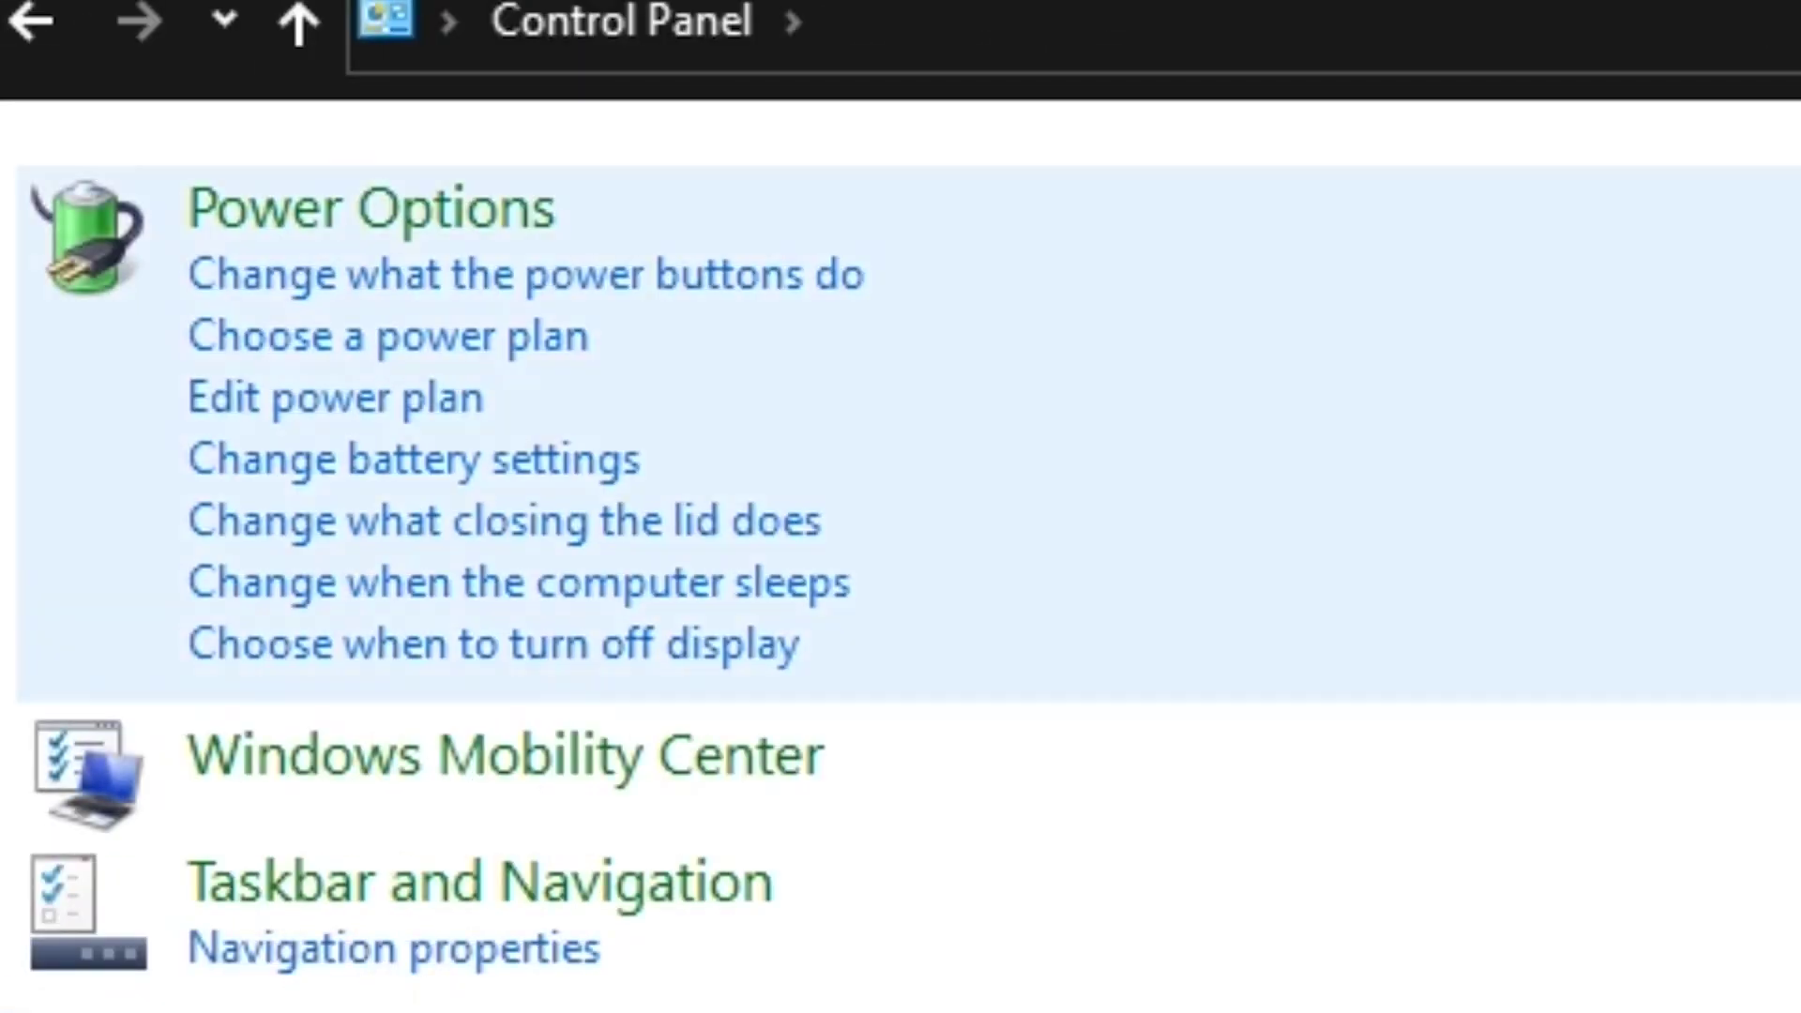
left_click(525, 208)
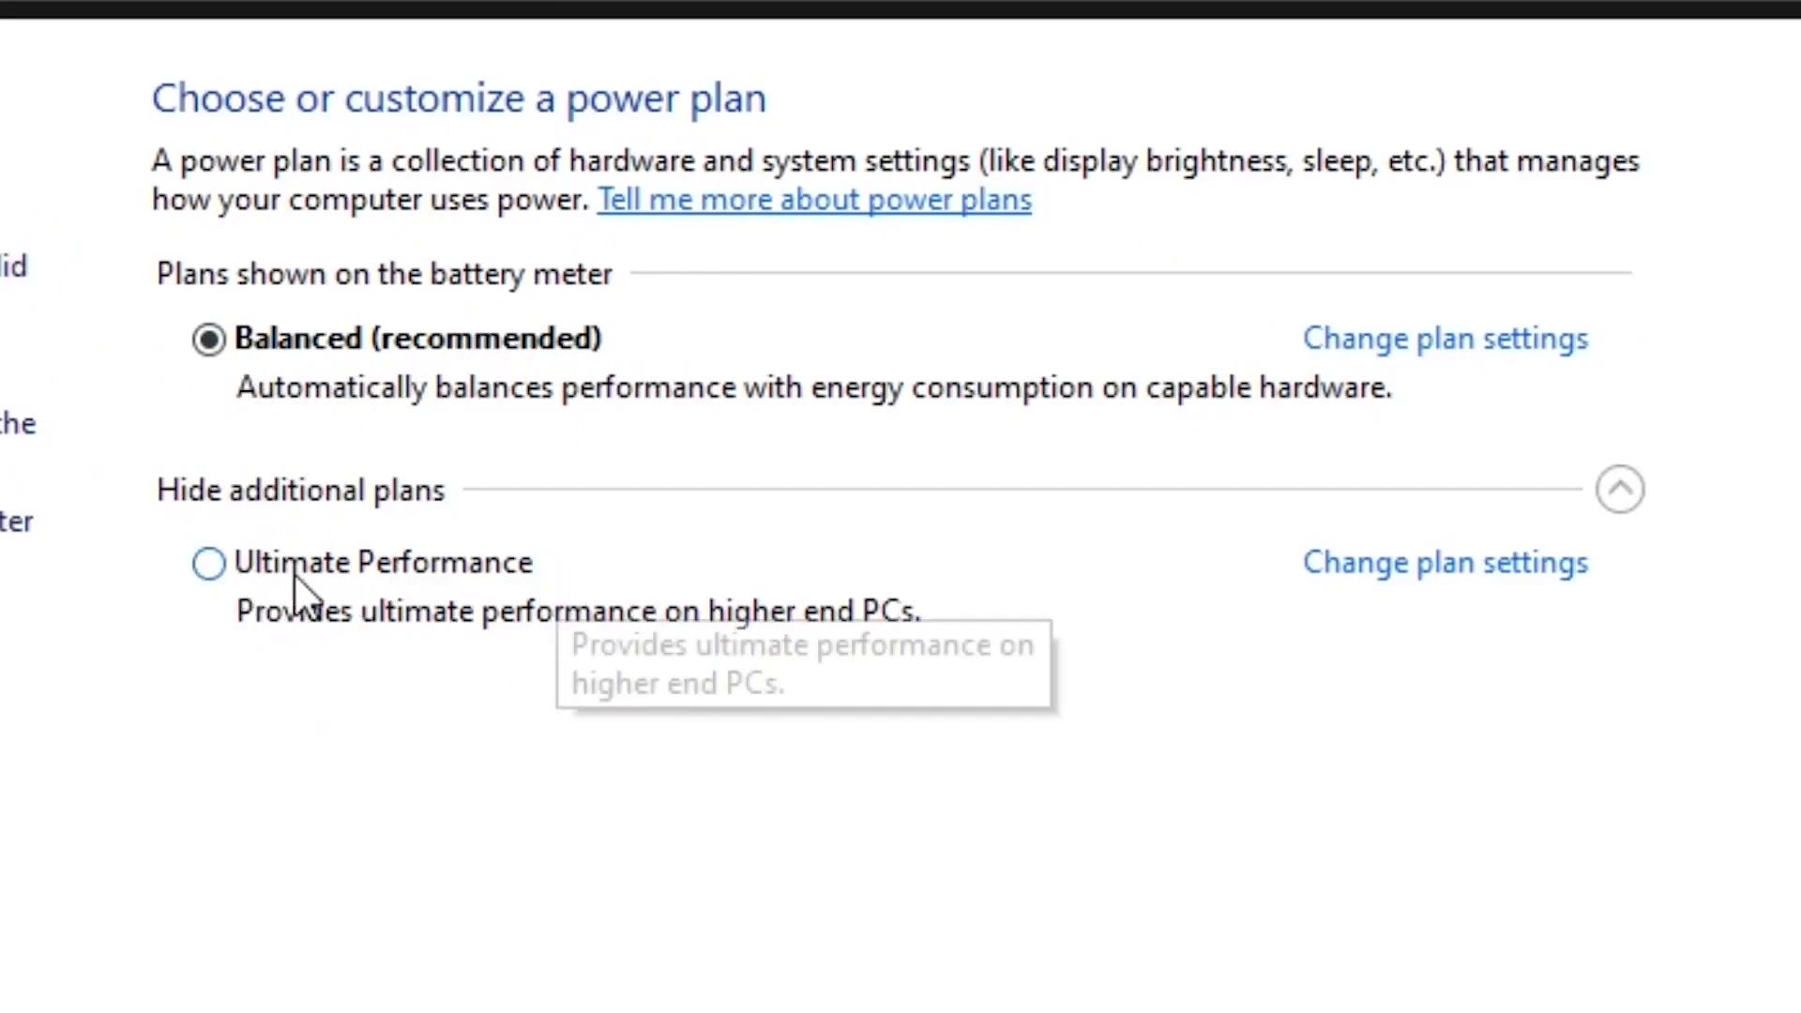
Select Ultimate Performance as the active power plan.
left_click(200, 577)
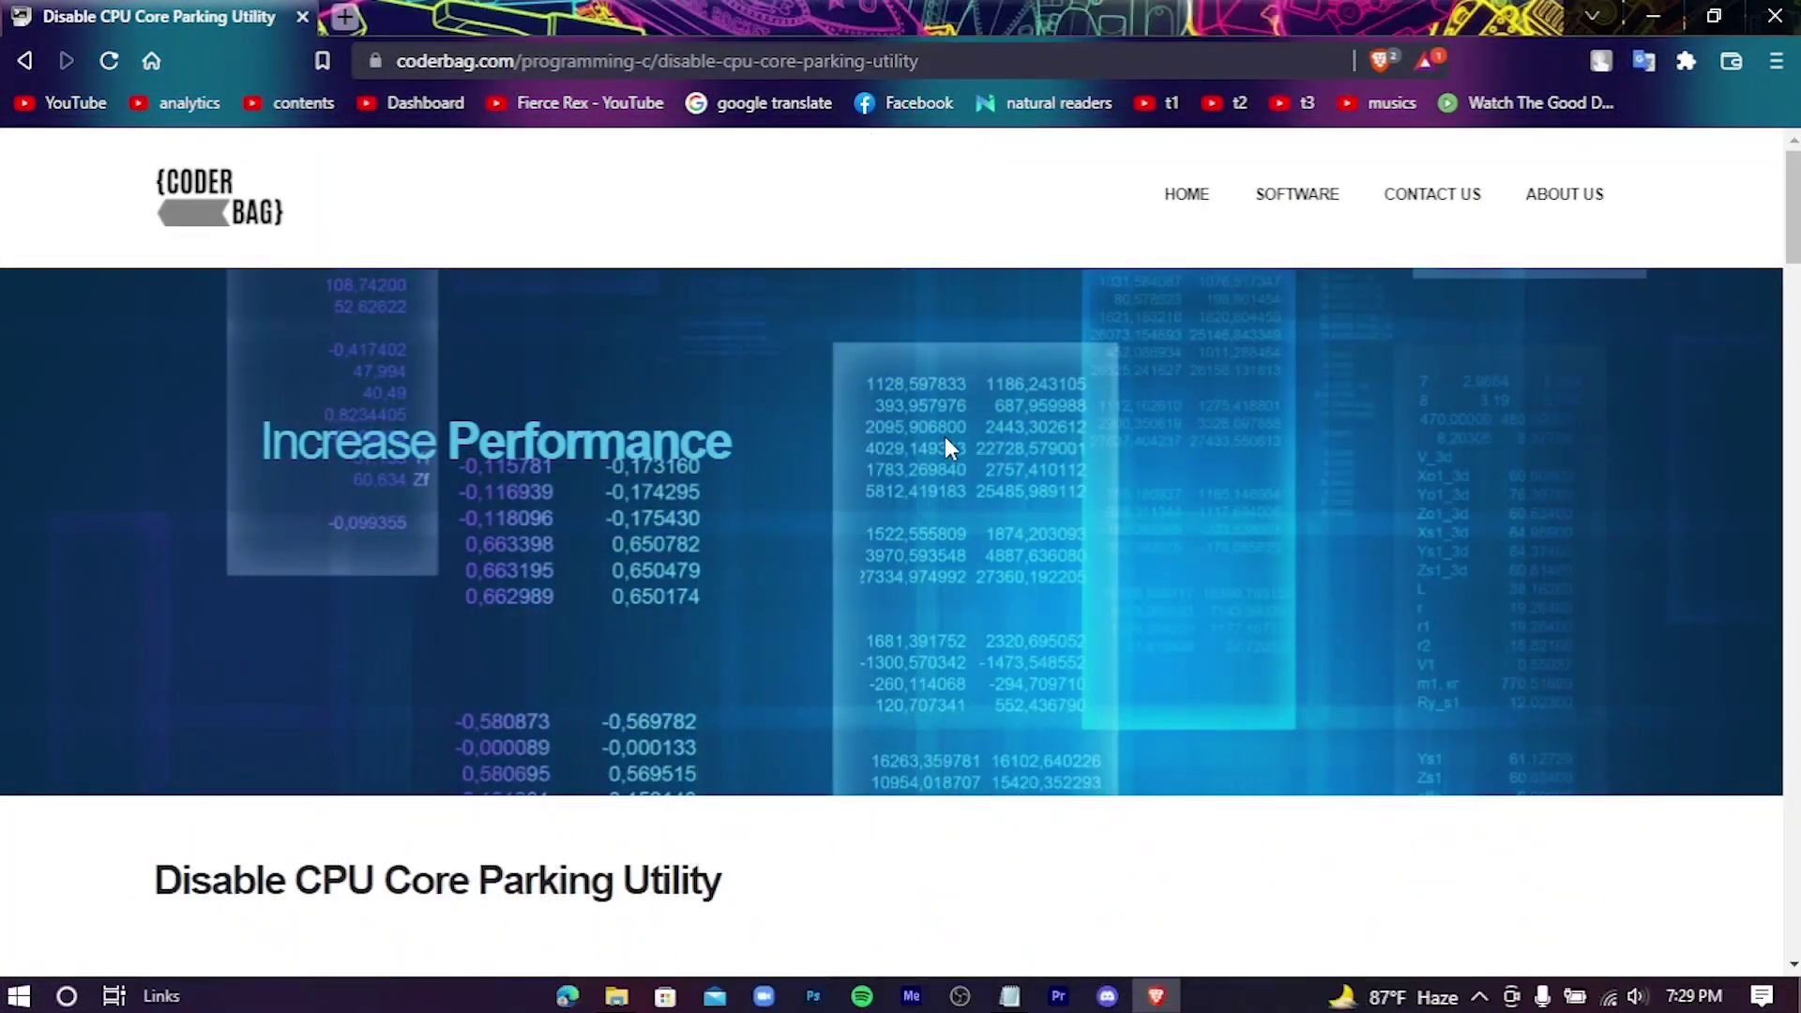
Download Unpark-CPU-App from coderbag's Disable CPU Core Parking Utility page to the Desktop and return to the desktop.
scroll(861, 469, "down", 12)
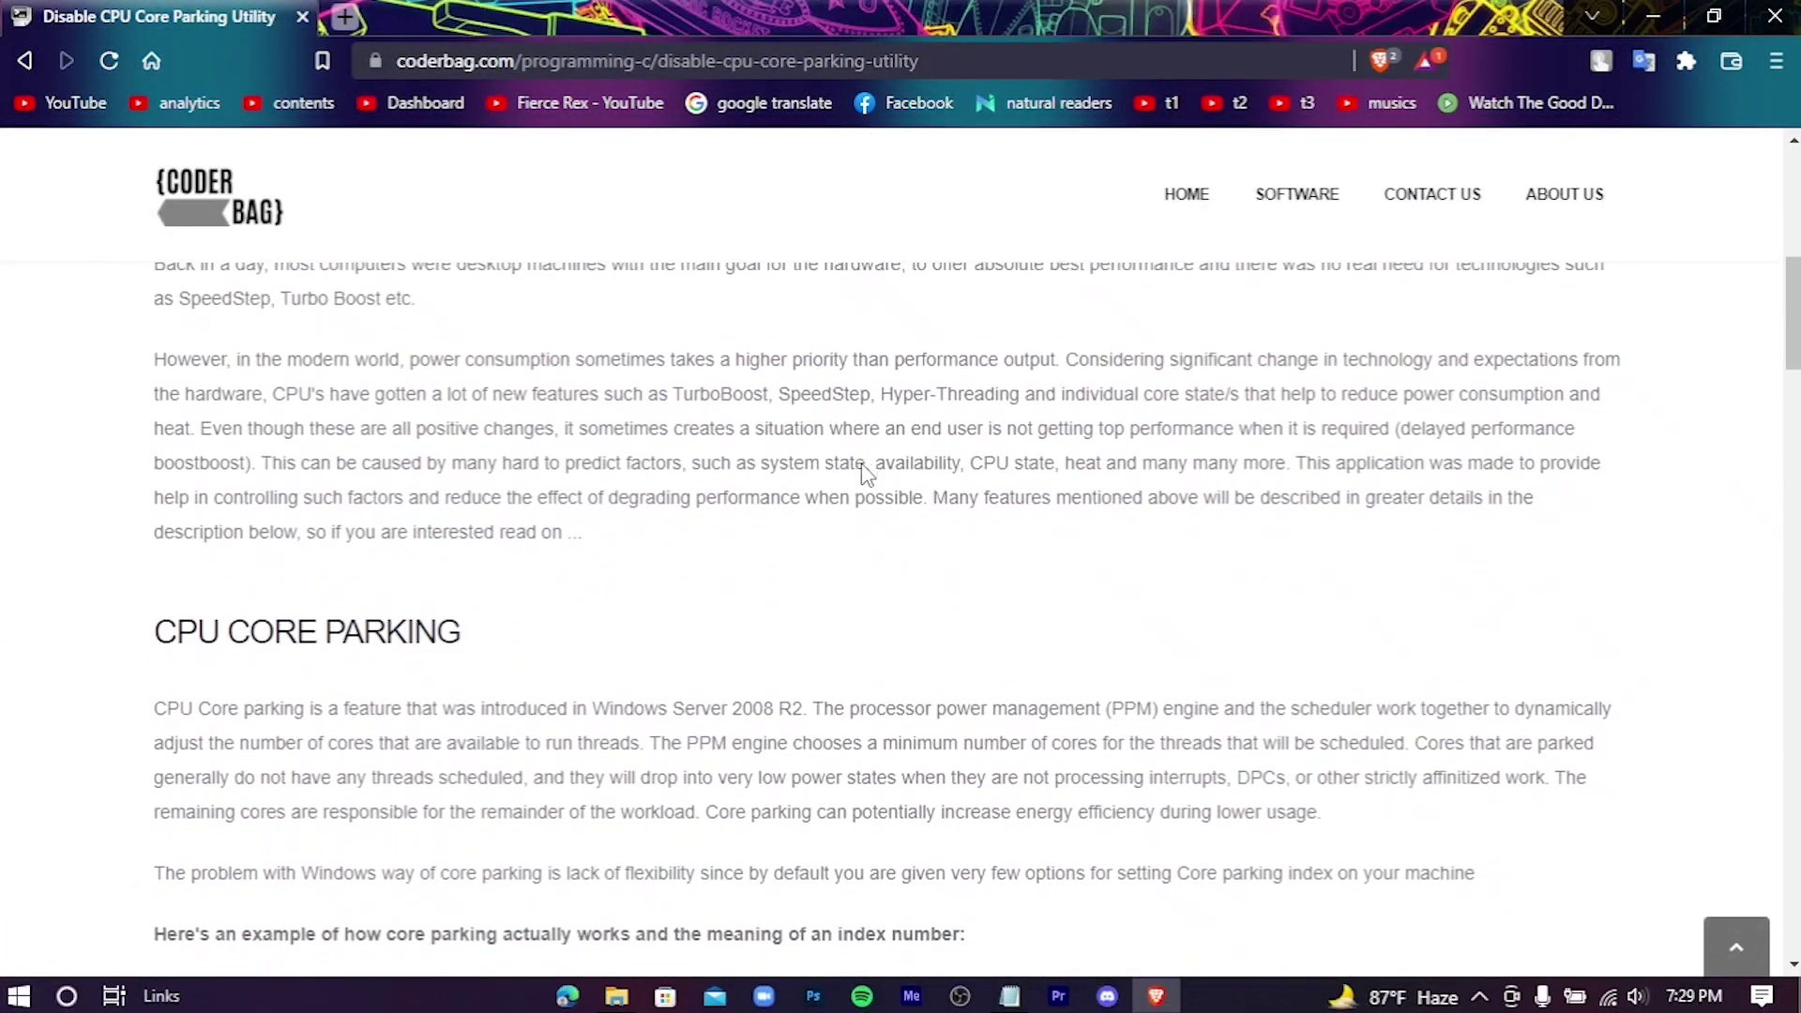
scroll(1262, 473, "down", 20)
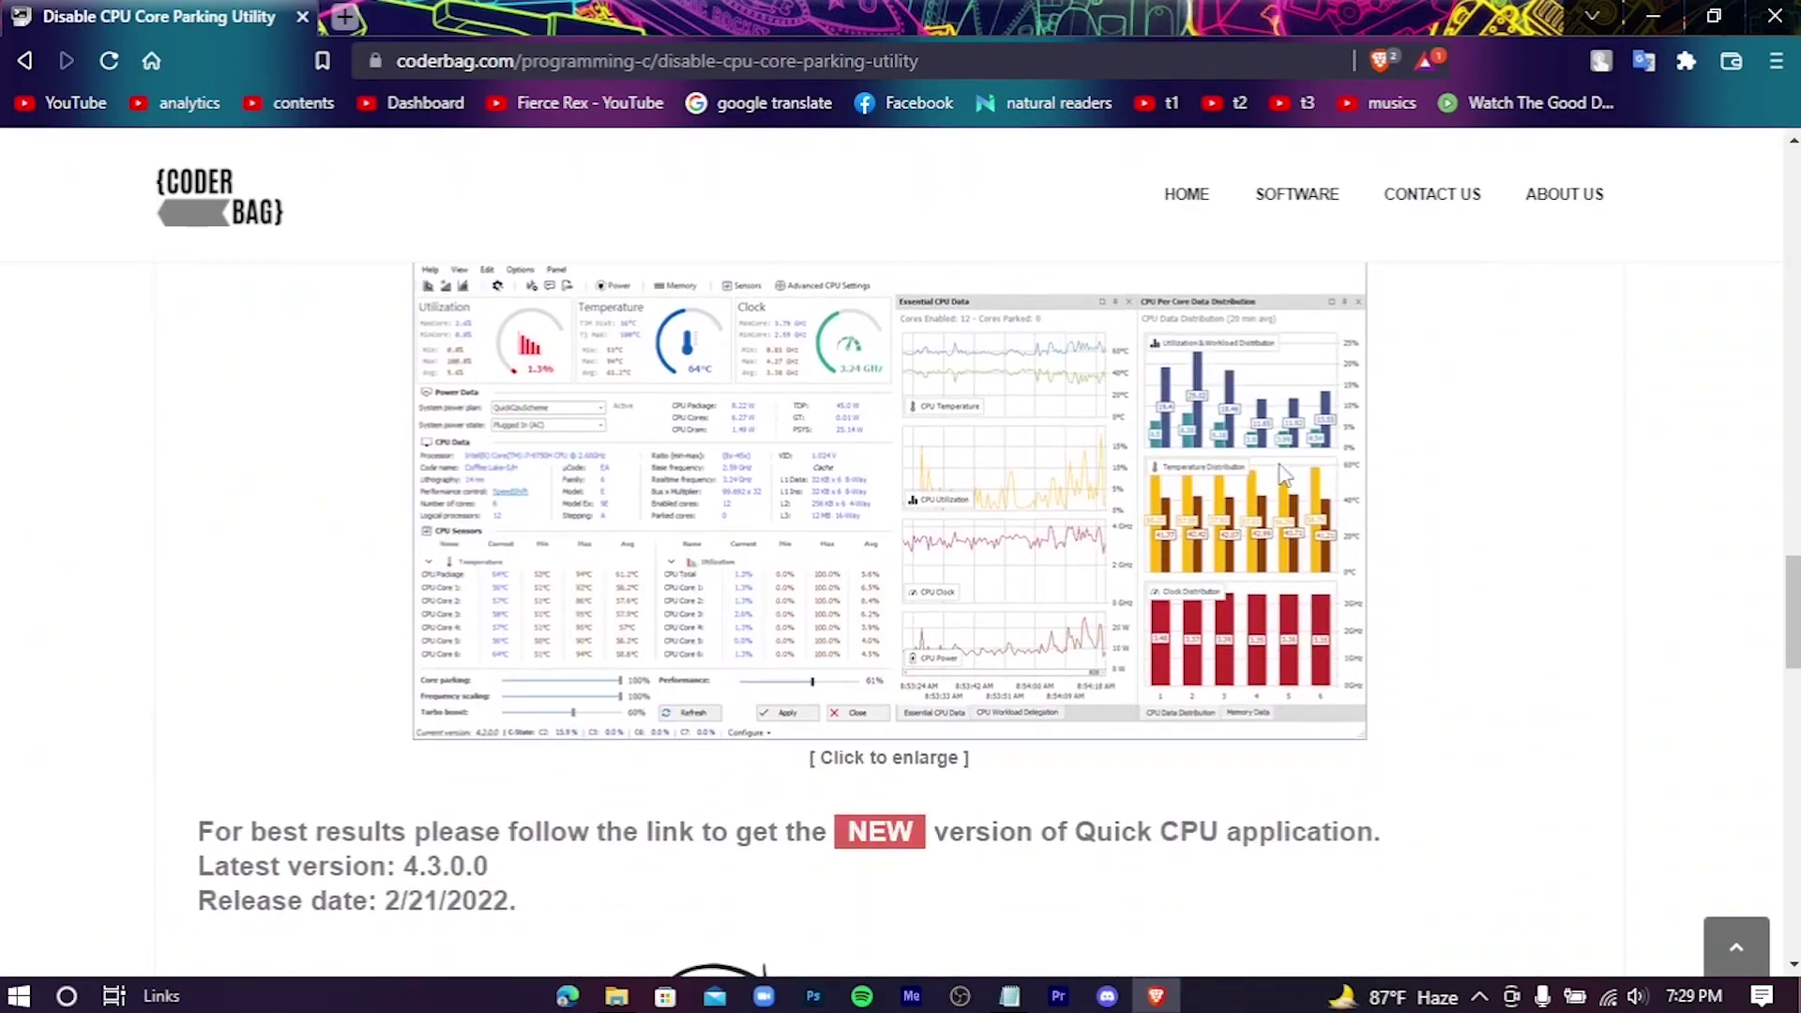
scroll(1281, 475, "down", 3)
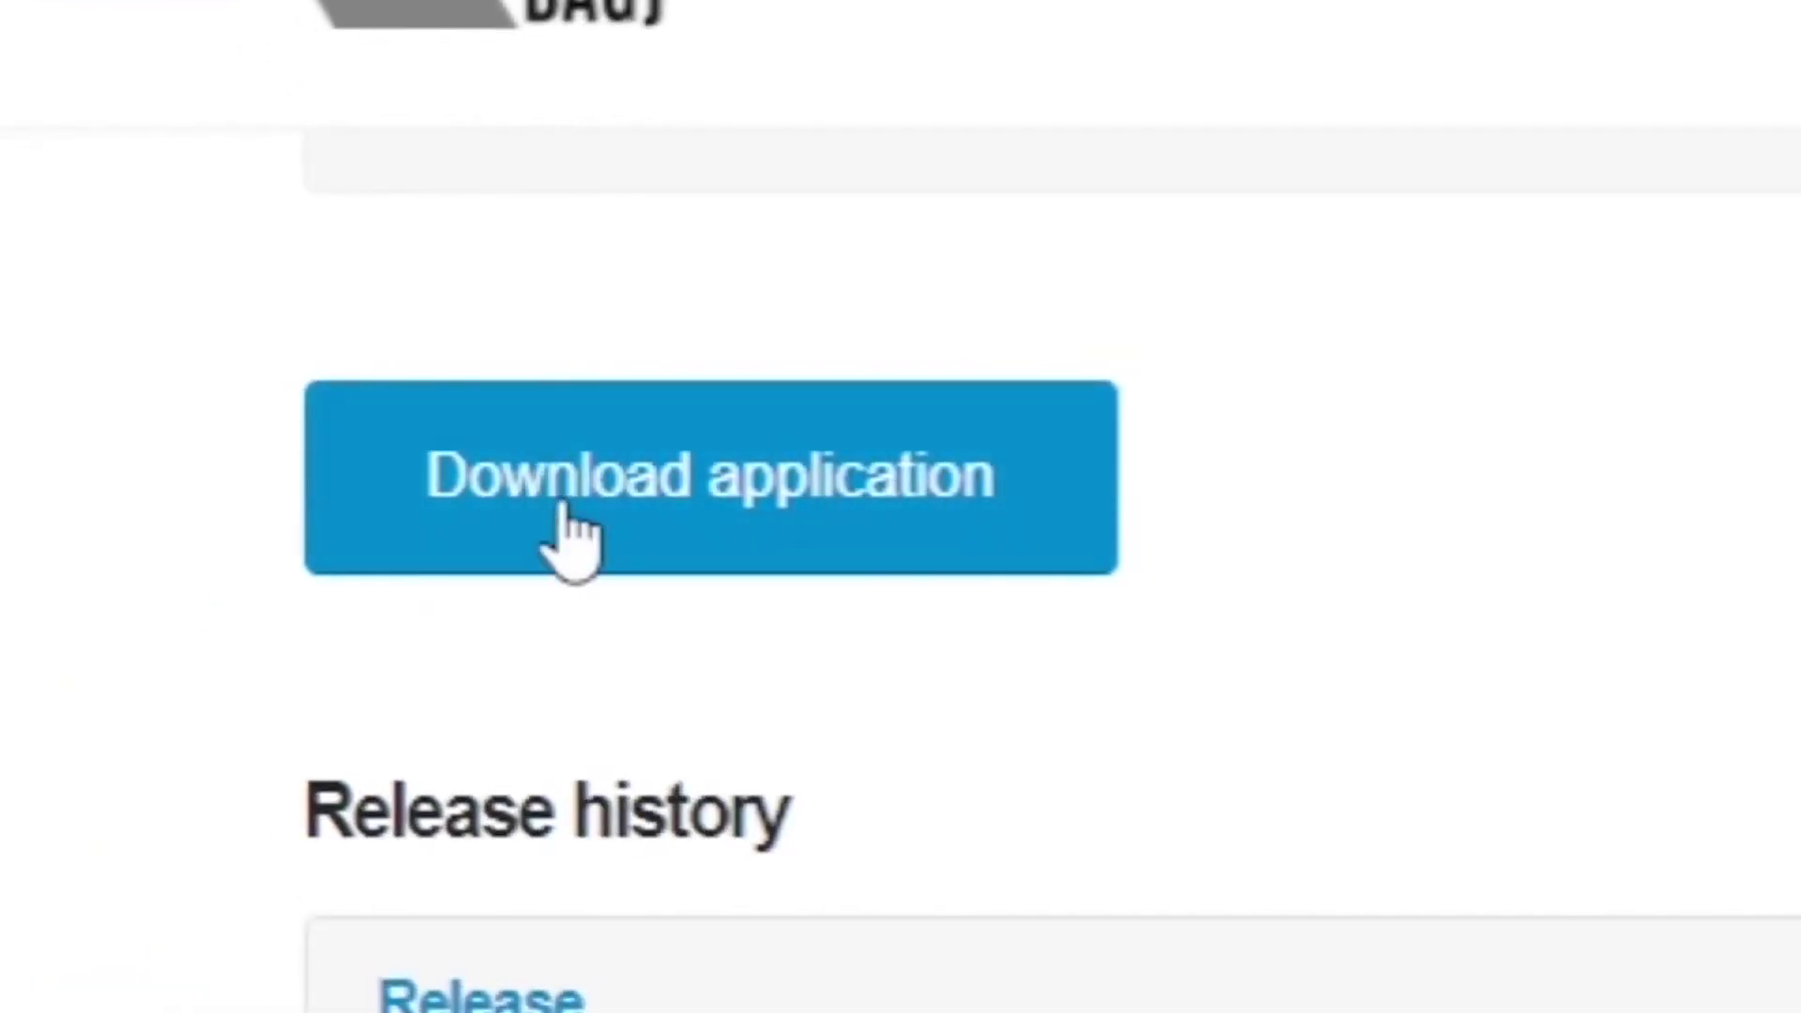
left_click(563, 507)
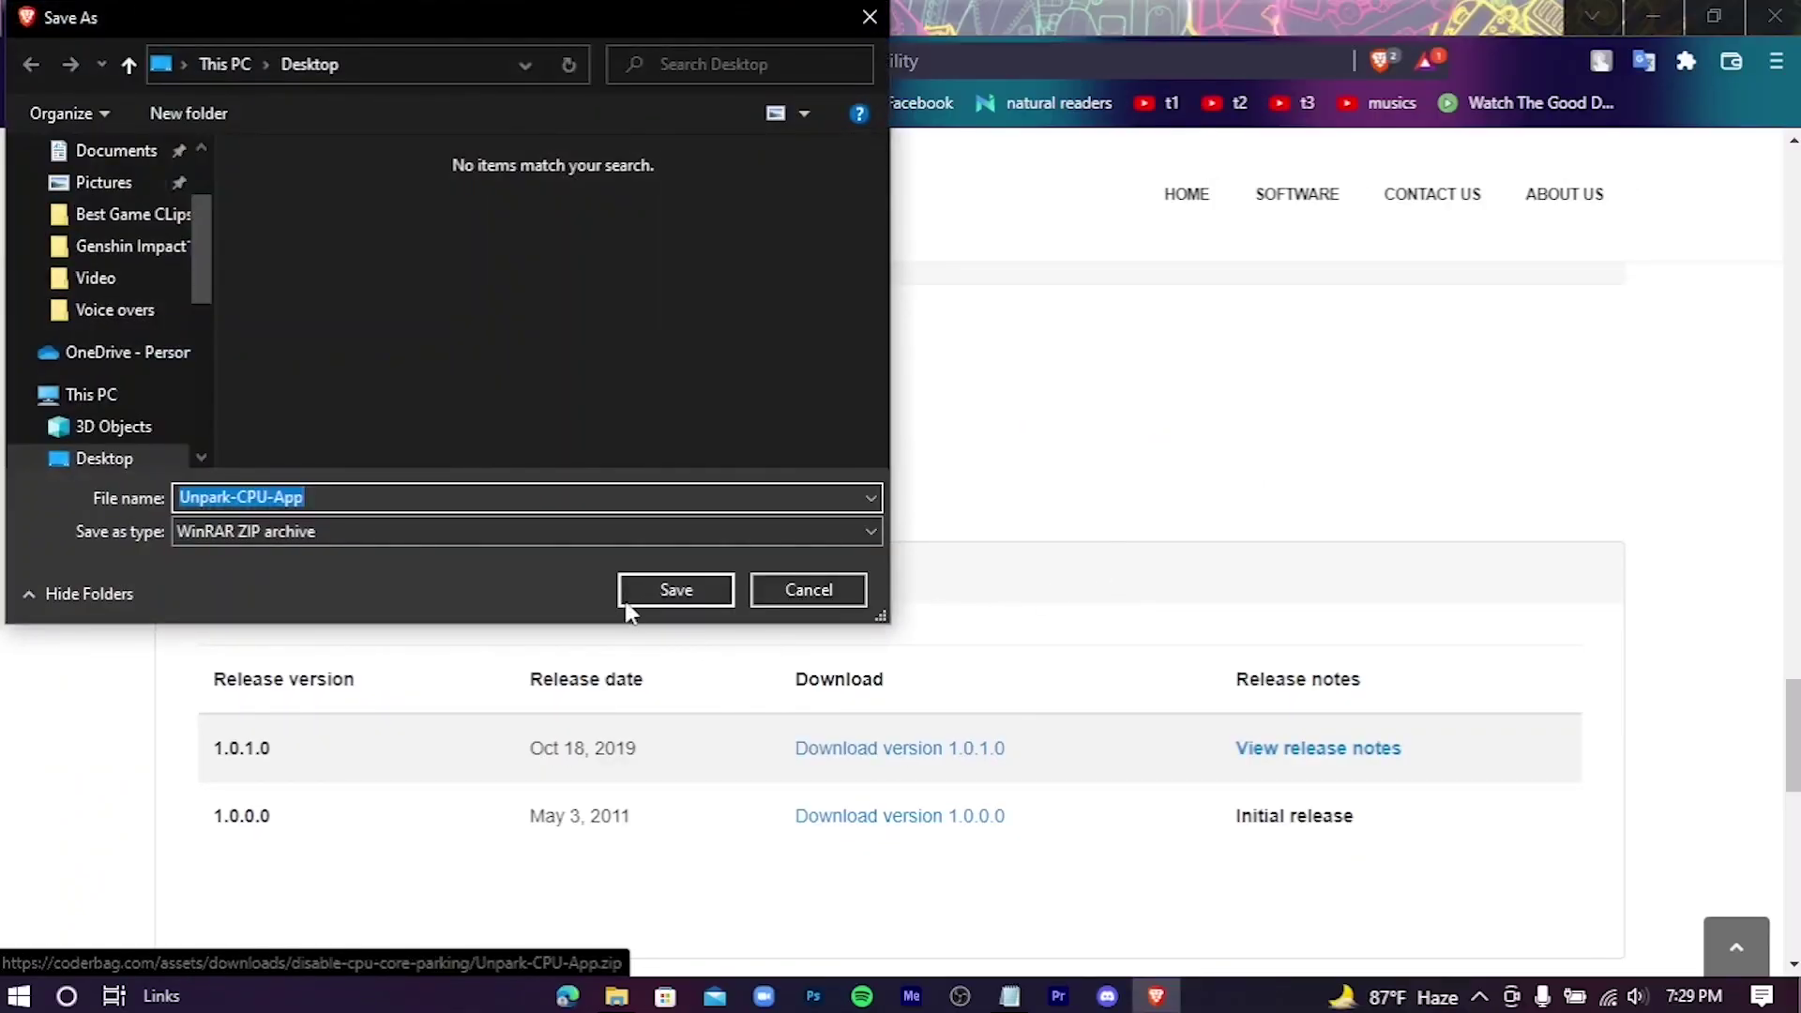
left_click(626, 605)
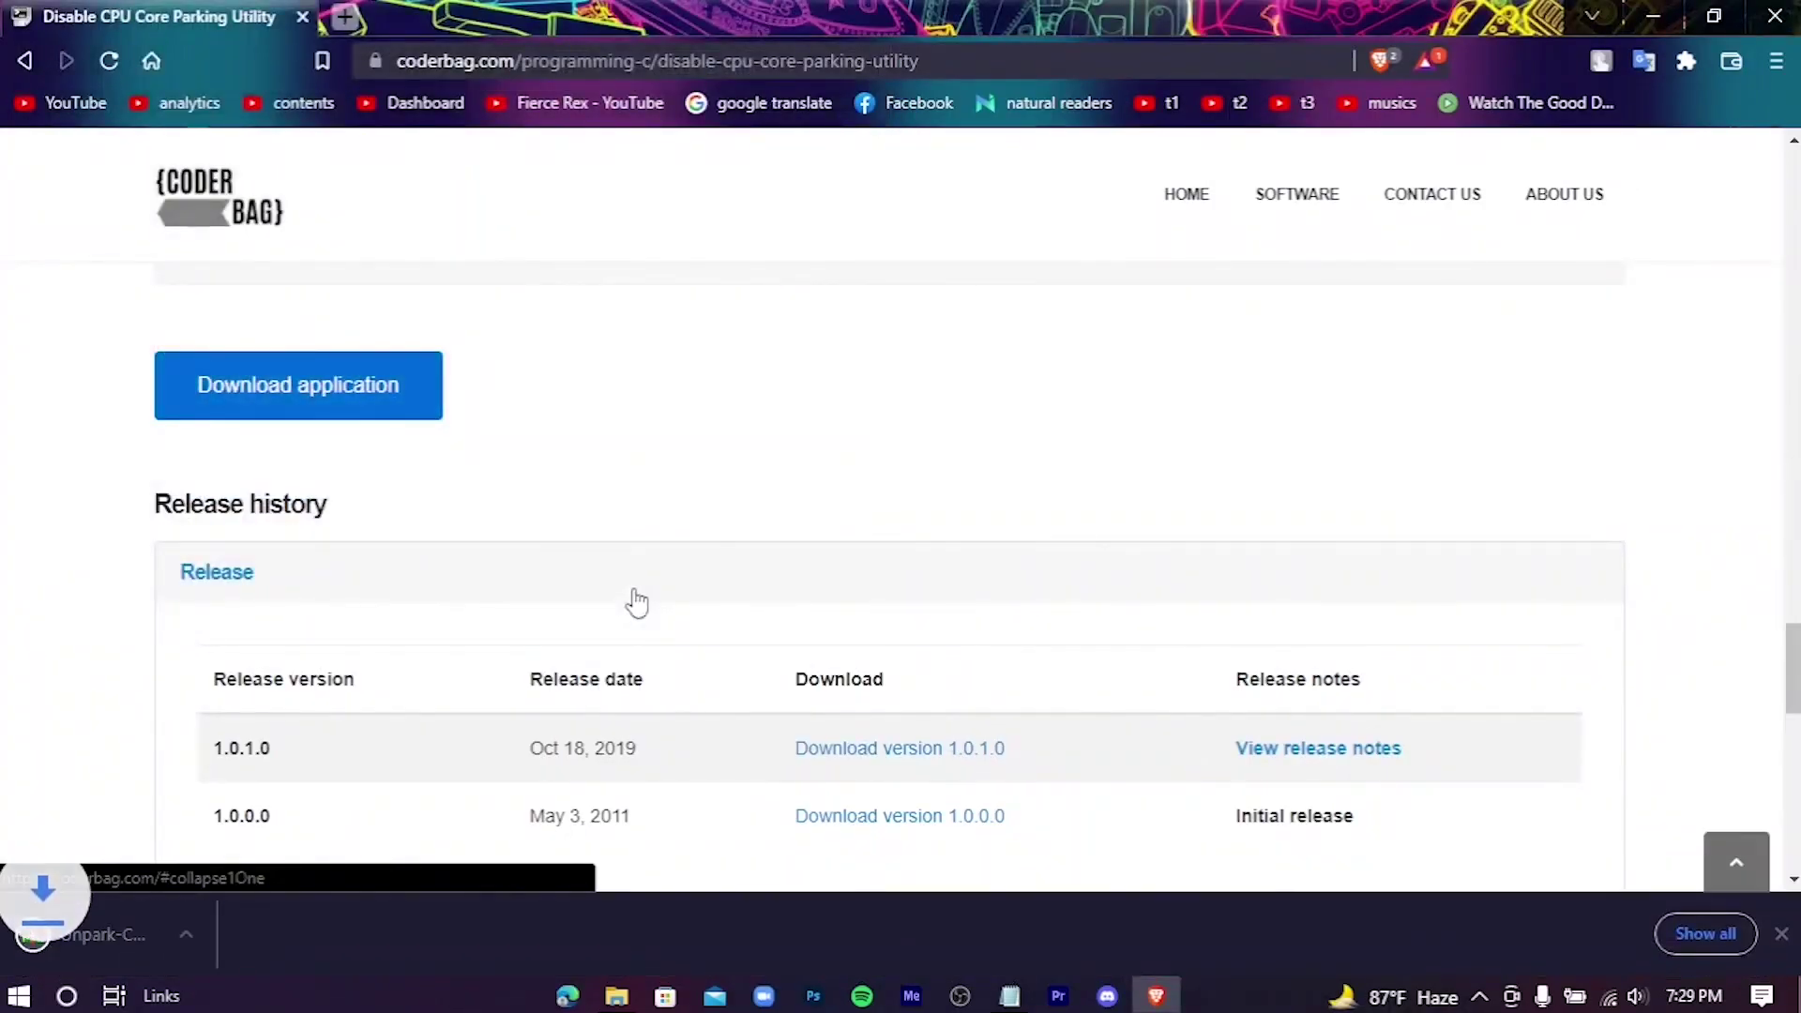
left_click(1774, 15)
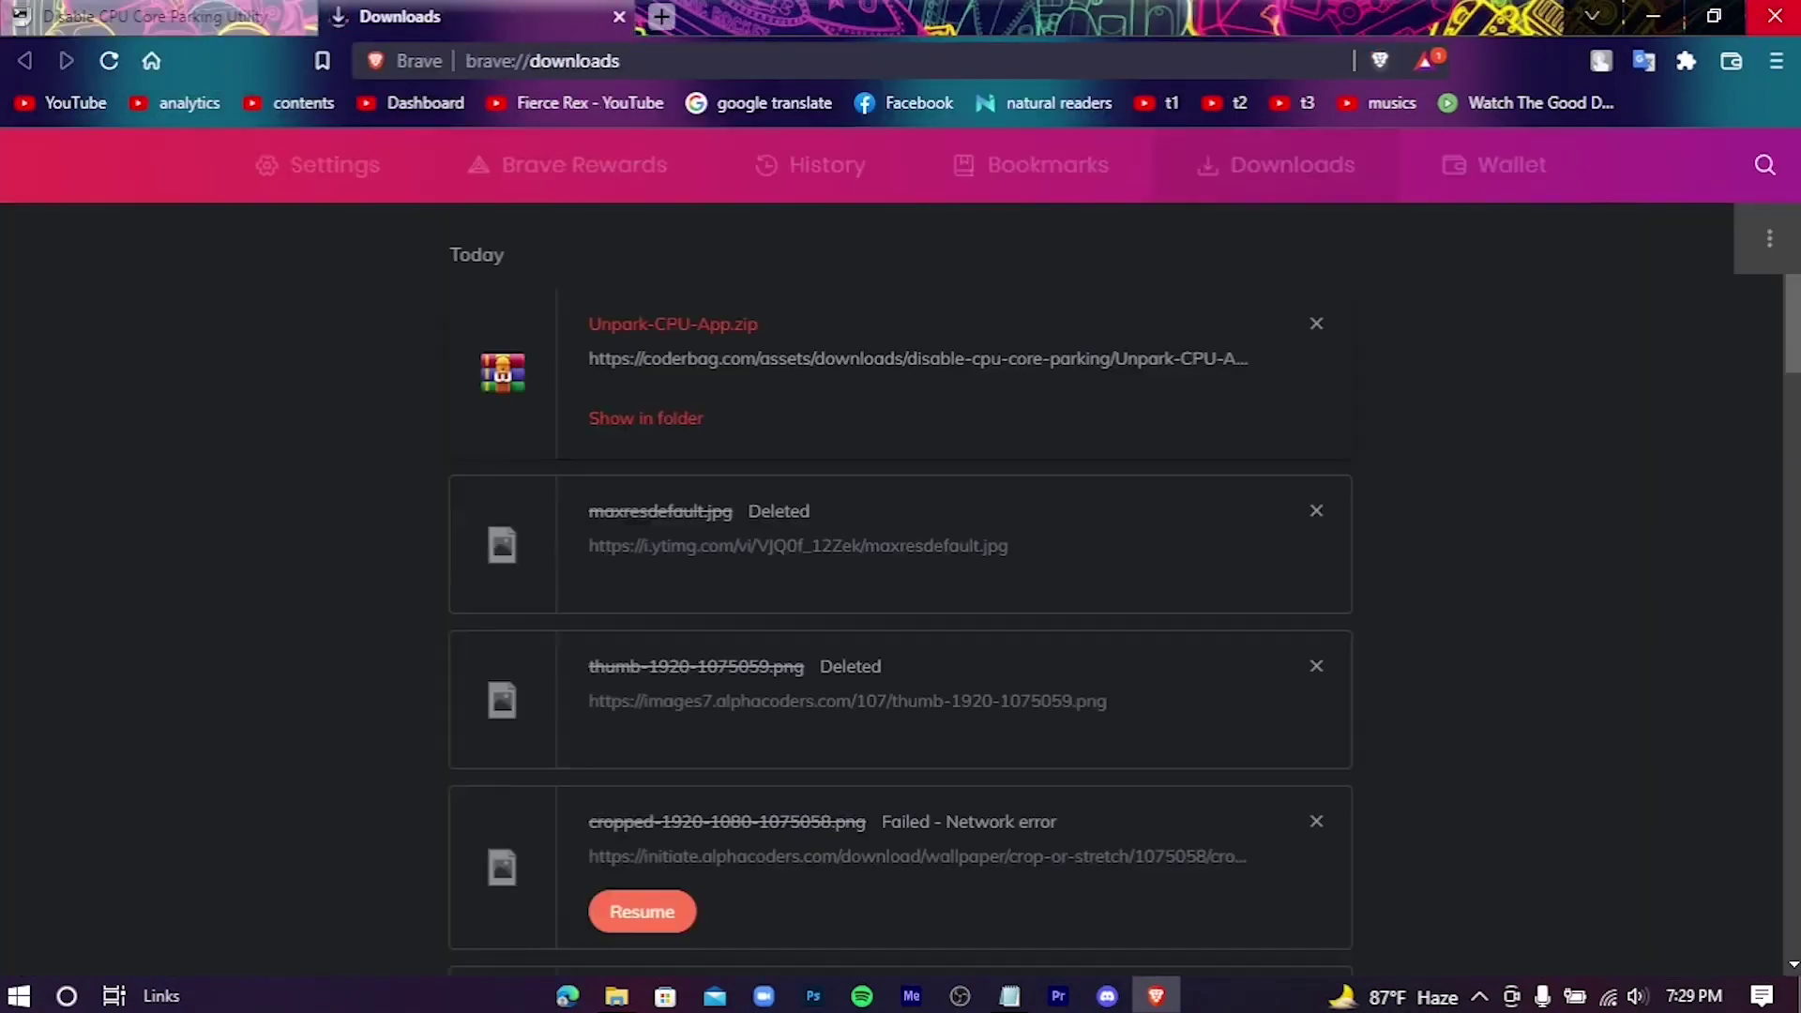
left_click(1649, 18)
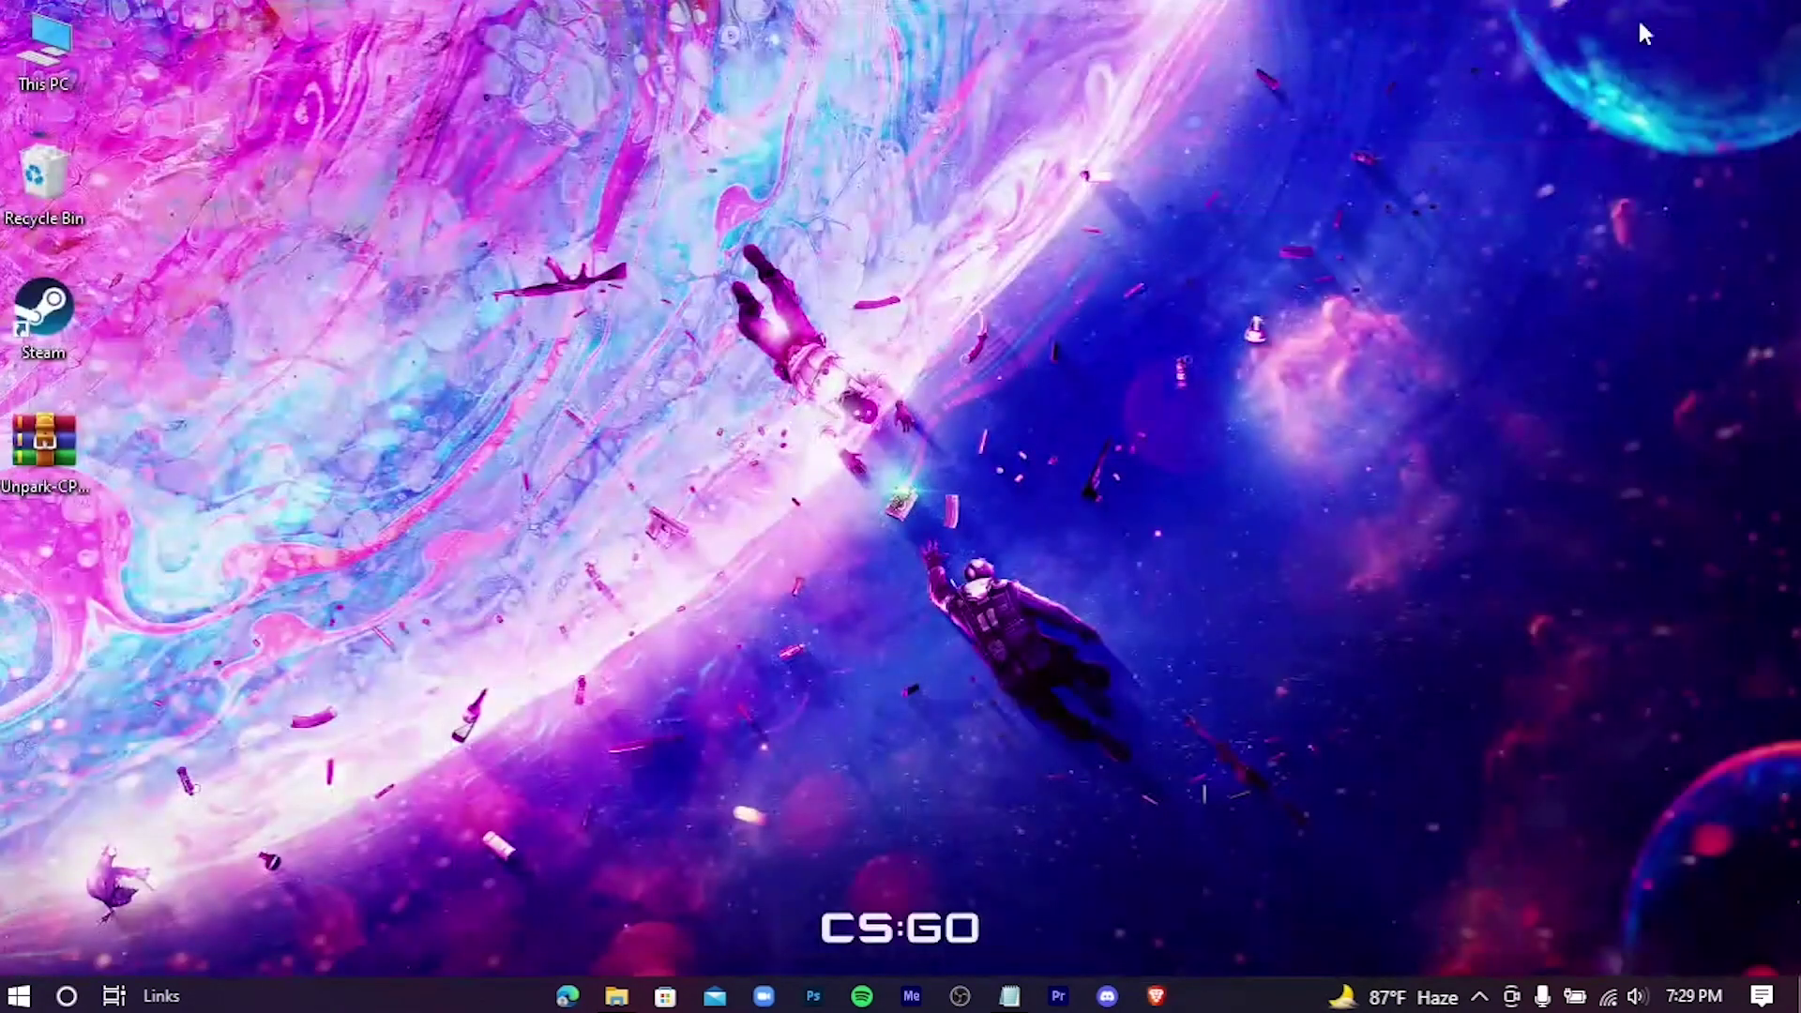
Extract the Unpark-CPU-App archive directly onto the desktop and launch the UnparkCpu program.
right_click(42, 447)
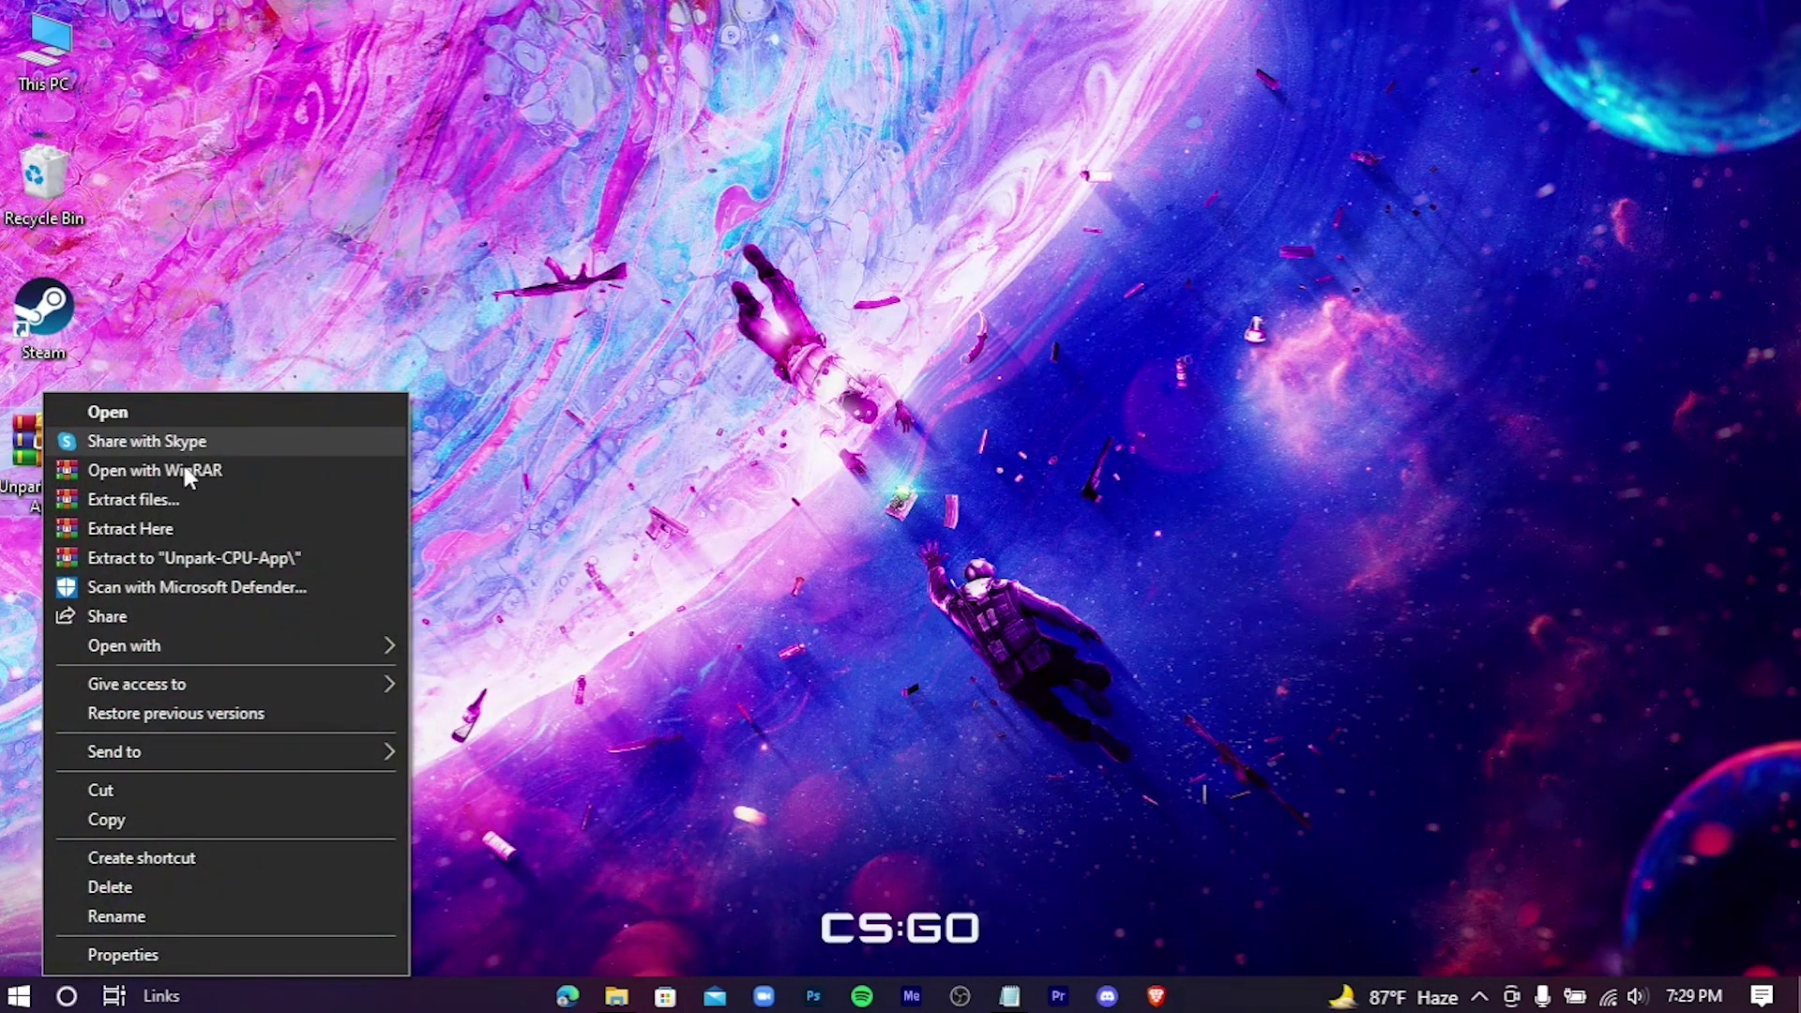
left_click(279, 536)
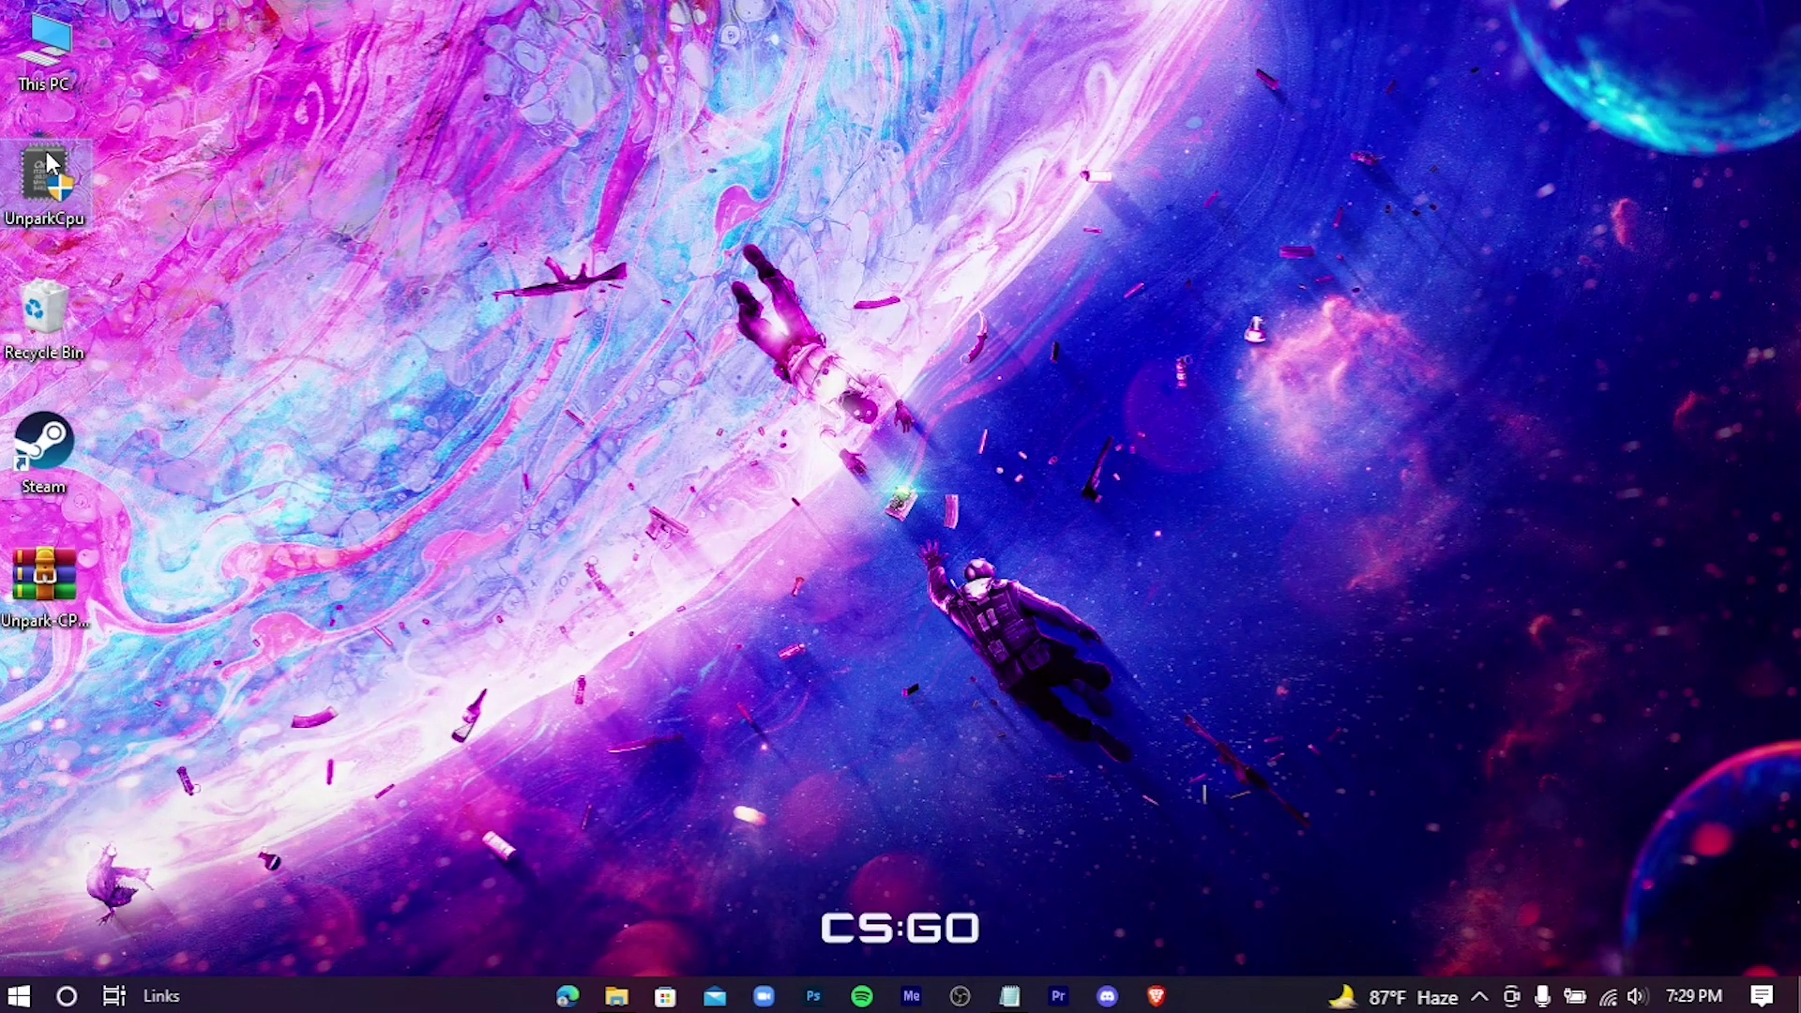
double_click(47, 173)
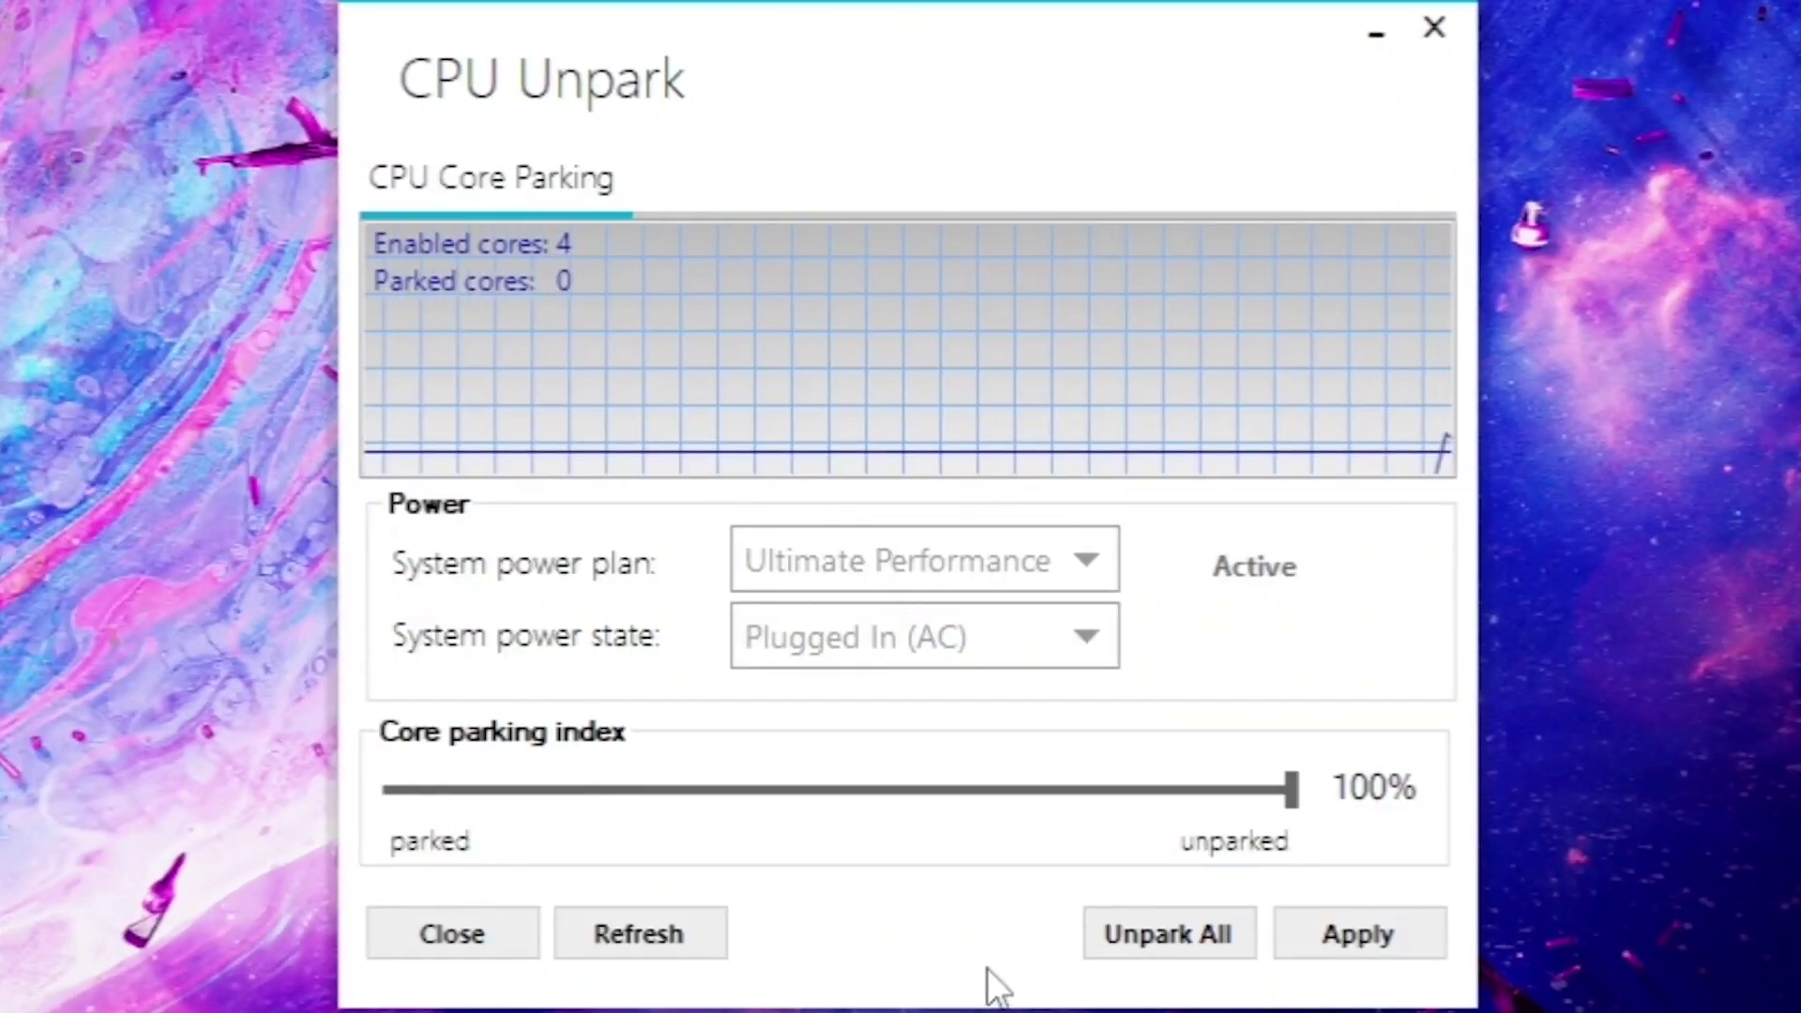
Apply a 100% core parking index for the Ultimate Performance plan in the Plugged In (AC) state, and close CPU Unpark.
mouse_move(1291, 793)
left_mouse_down()
mouse_move(1047, 808)
mouse_move(1307, 790)
left_mouse_up()
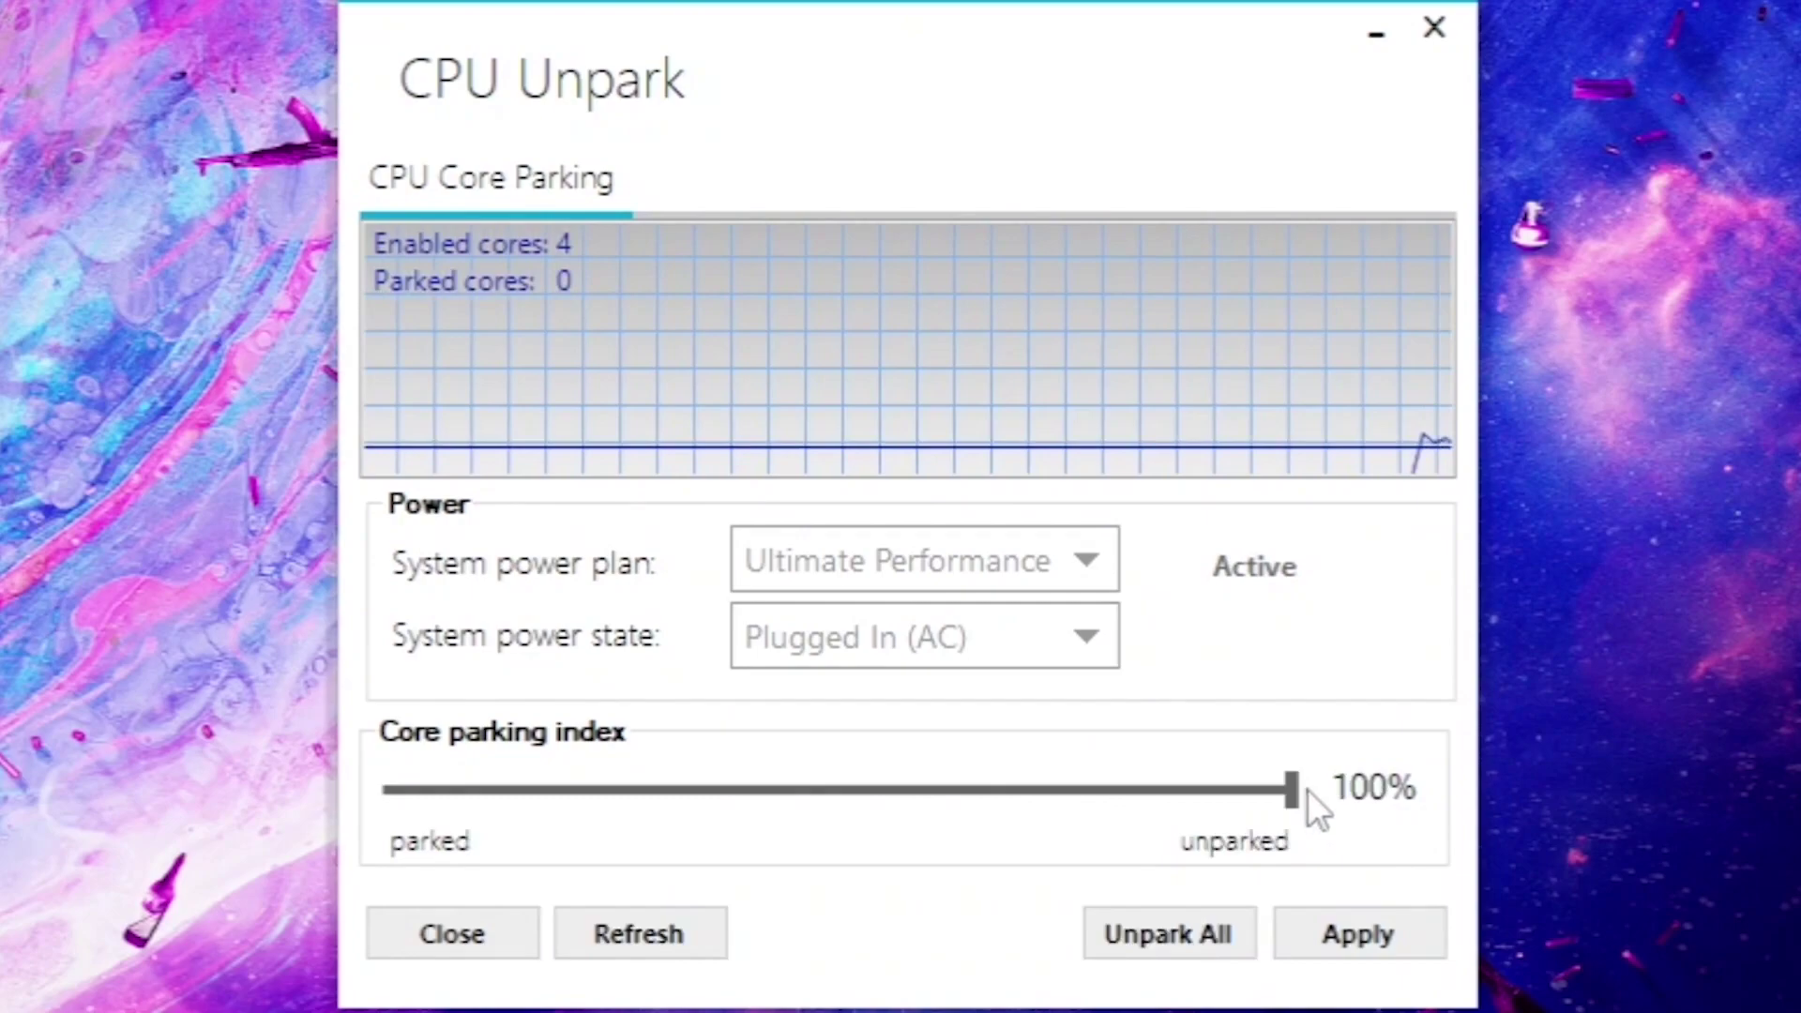
left_click(951, 574)
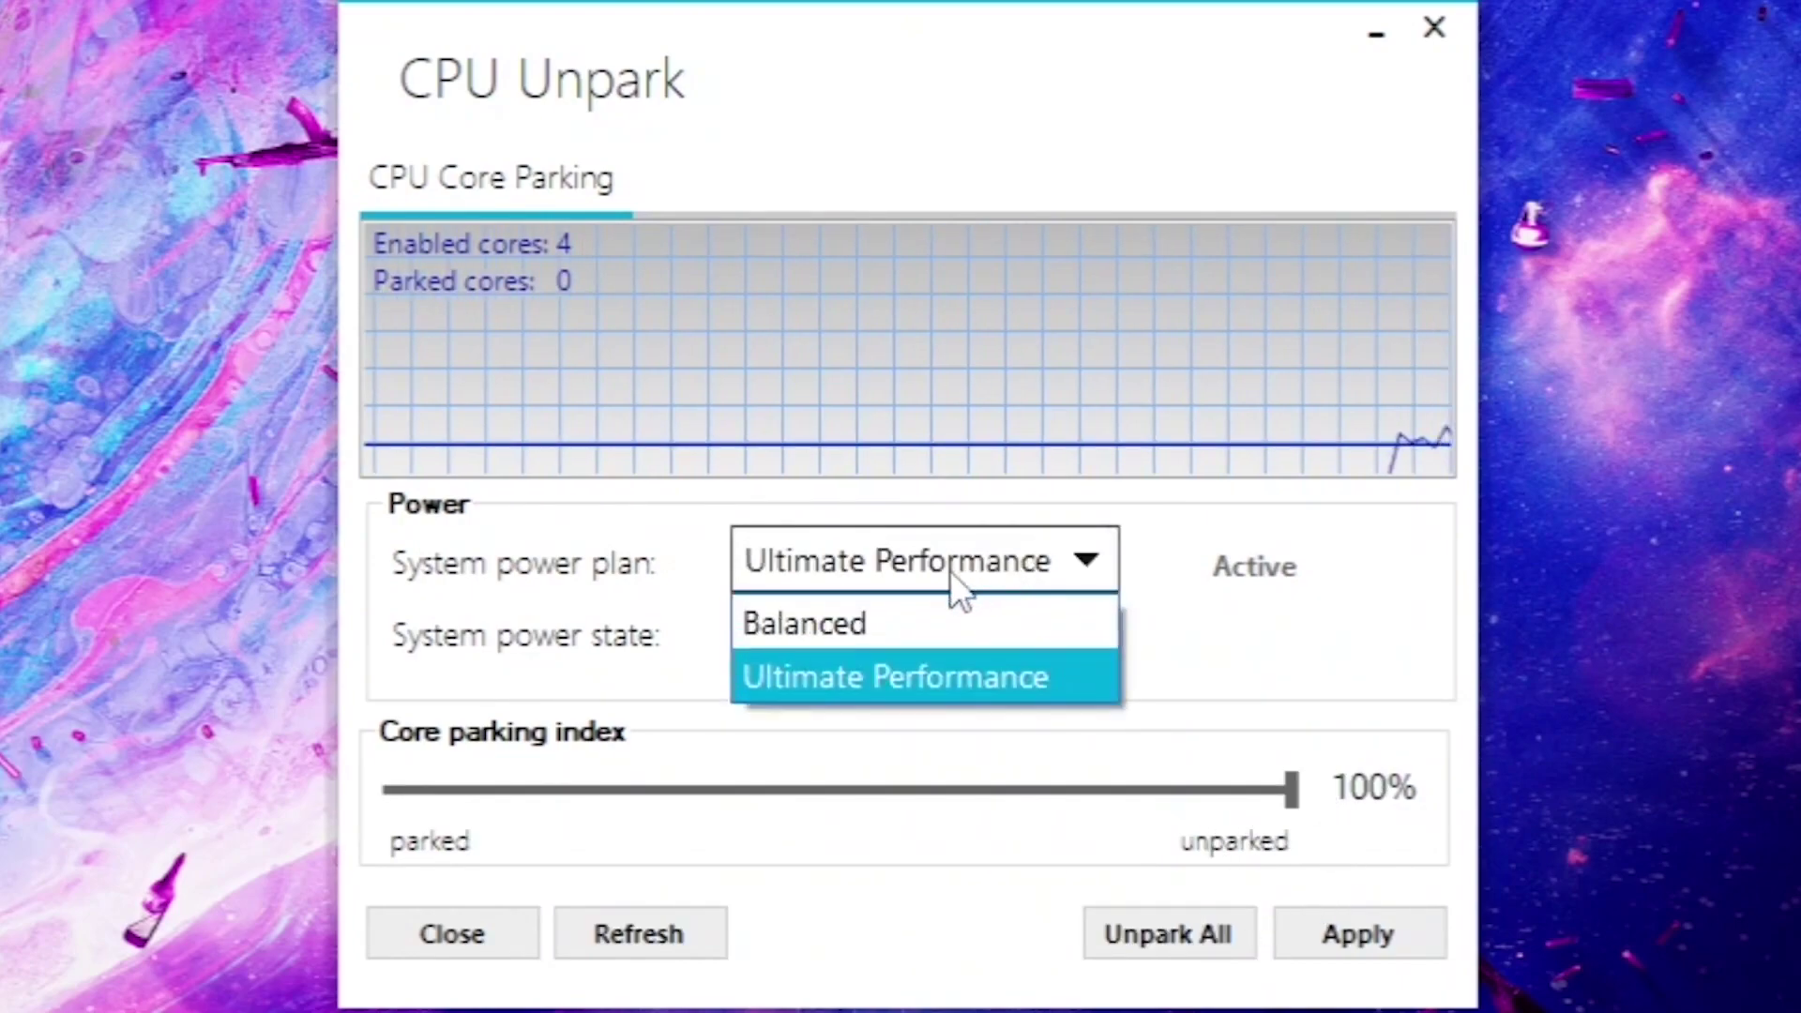
left_click(831, 668)
left_click(795, 651)
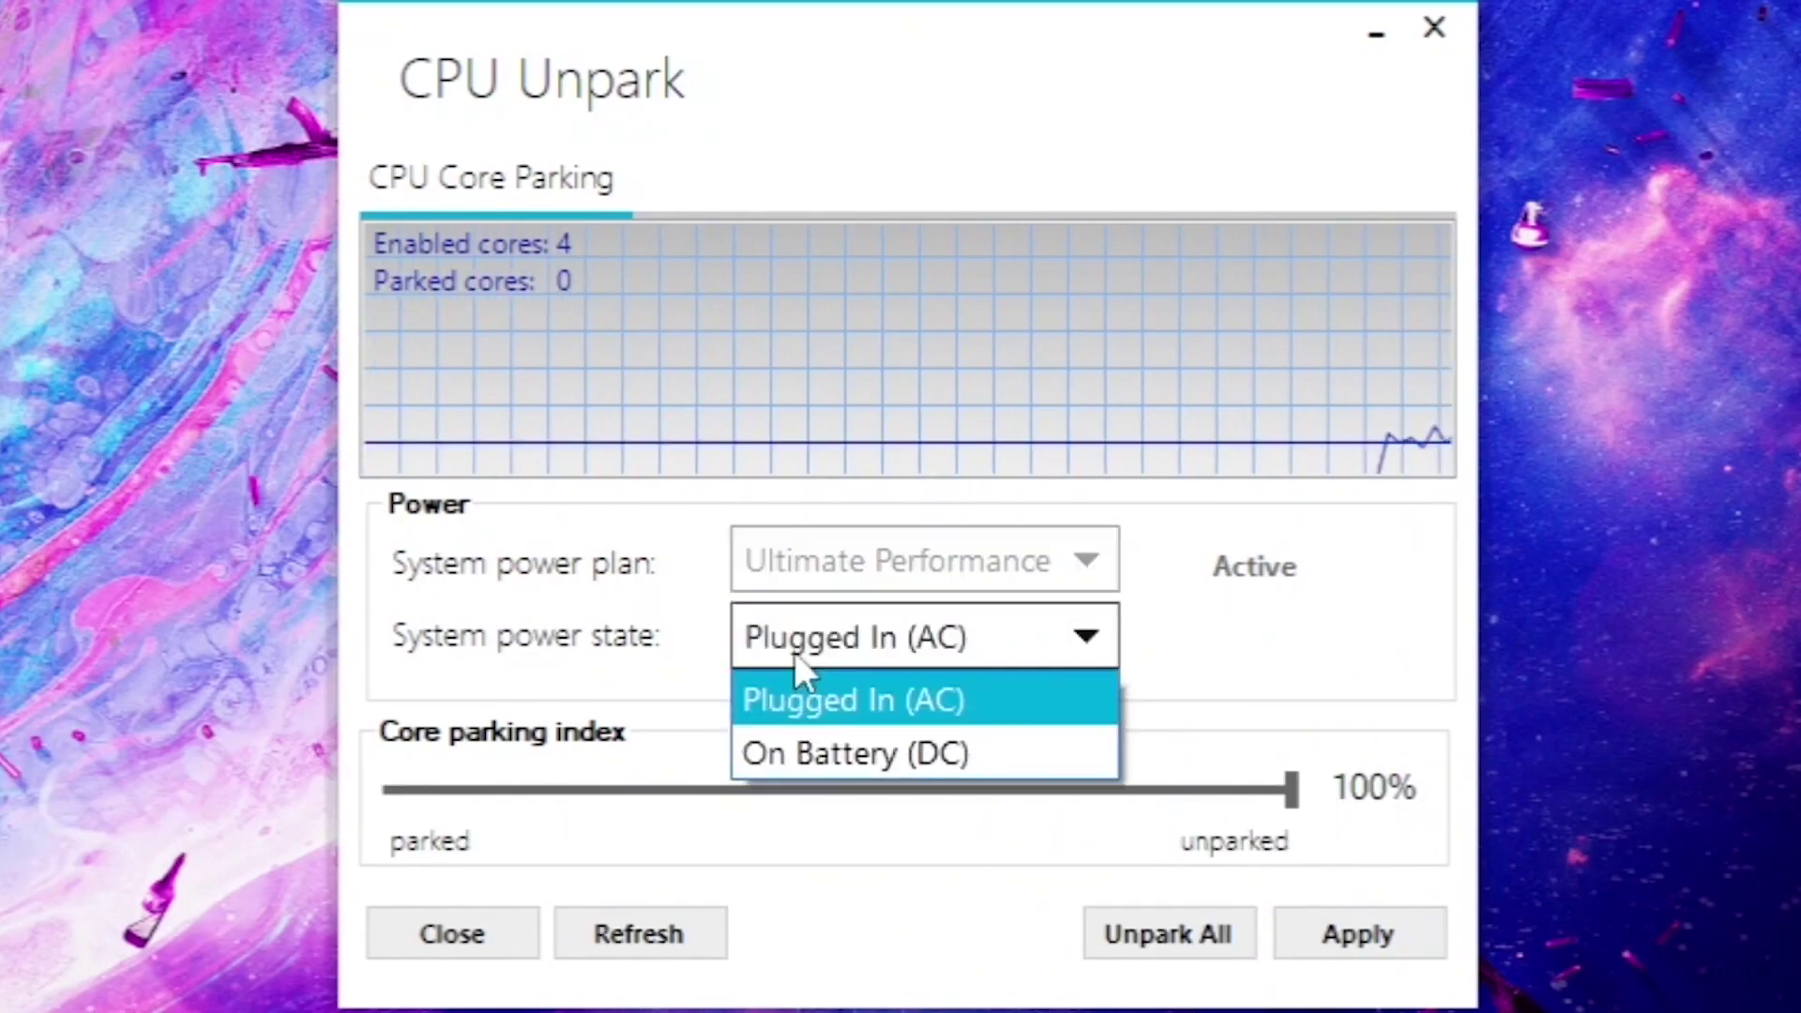
left_click(968, 705)
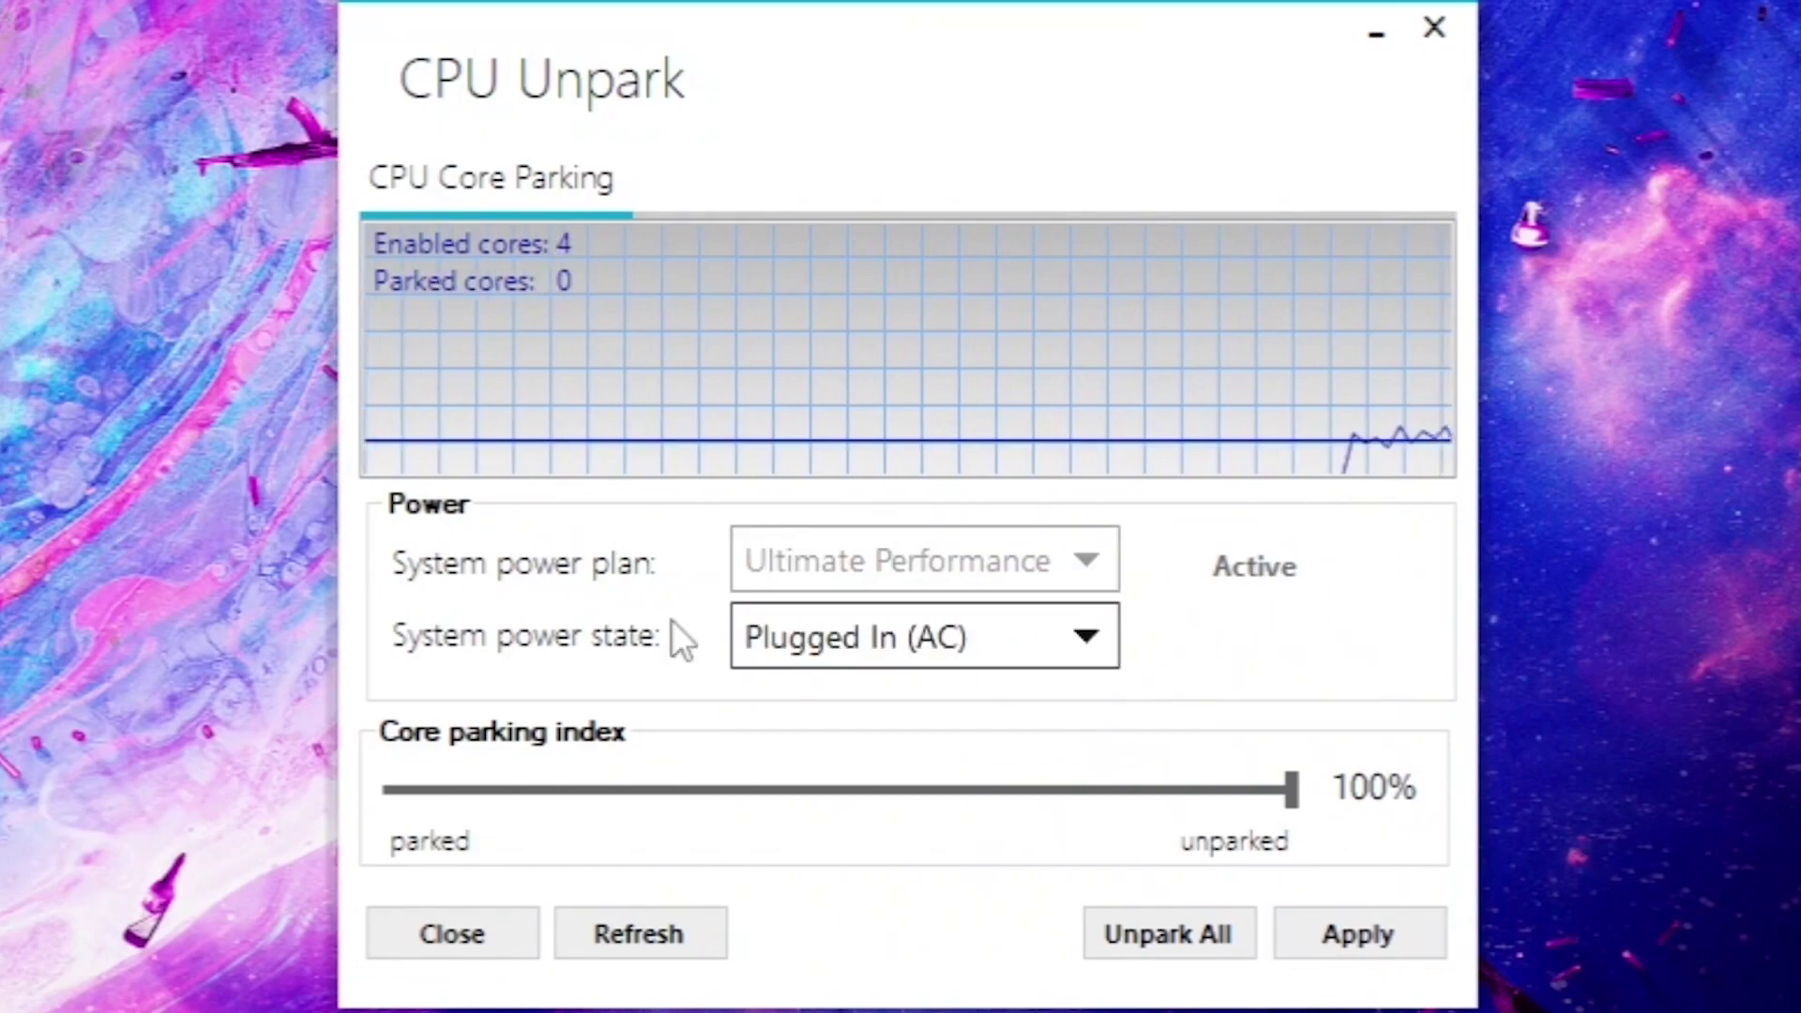
left_click(1355, 937)
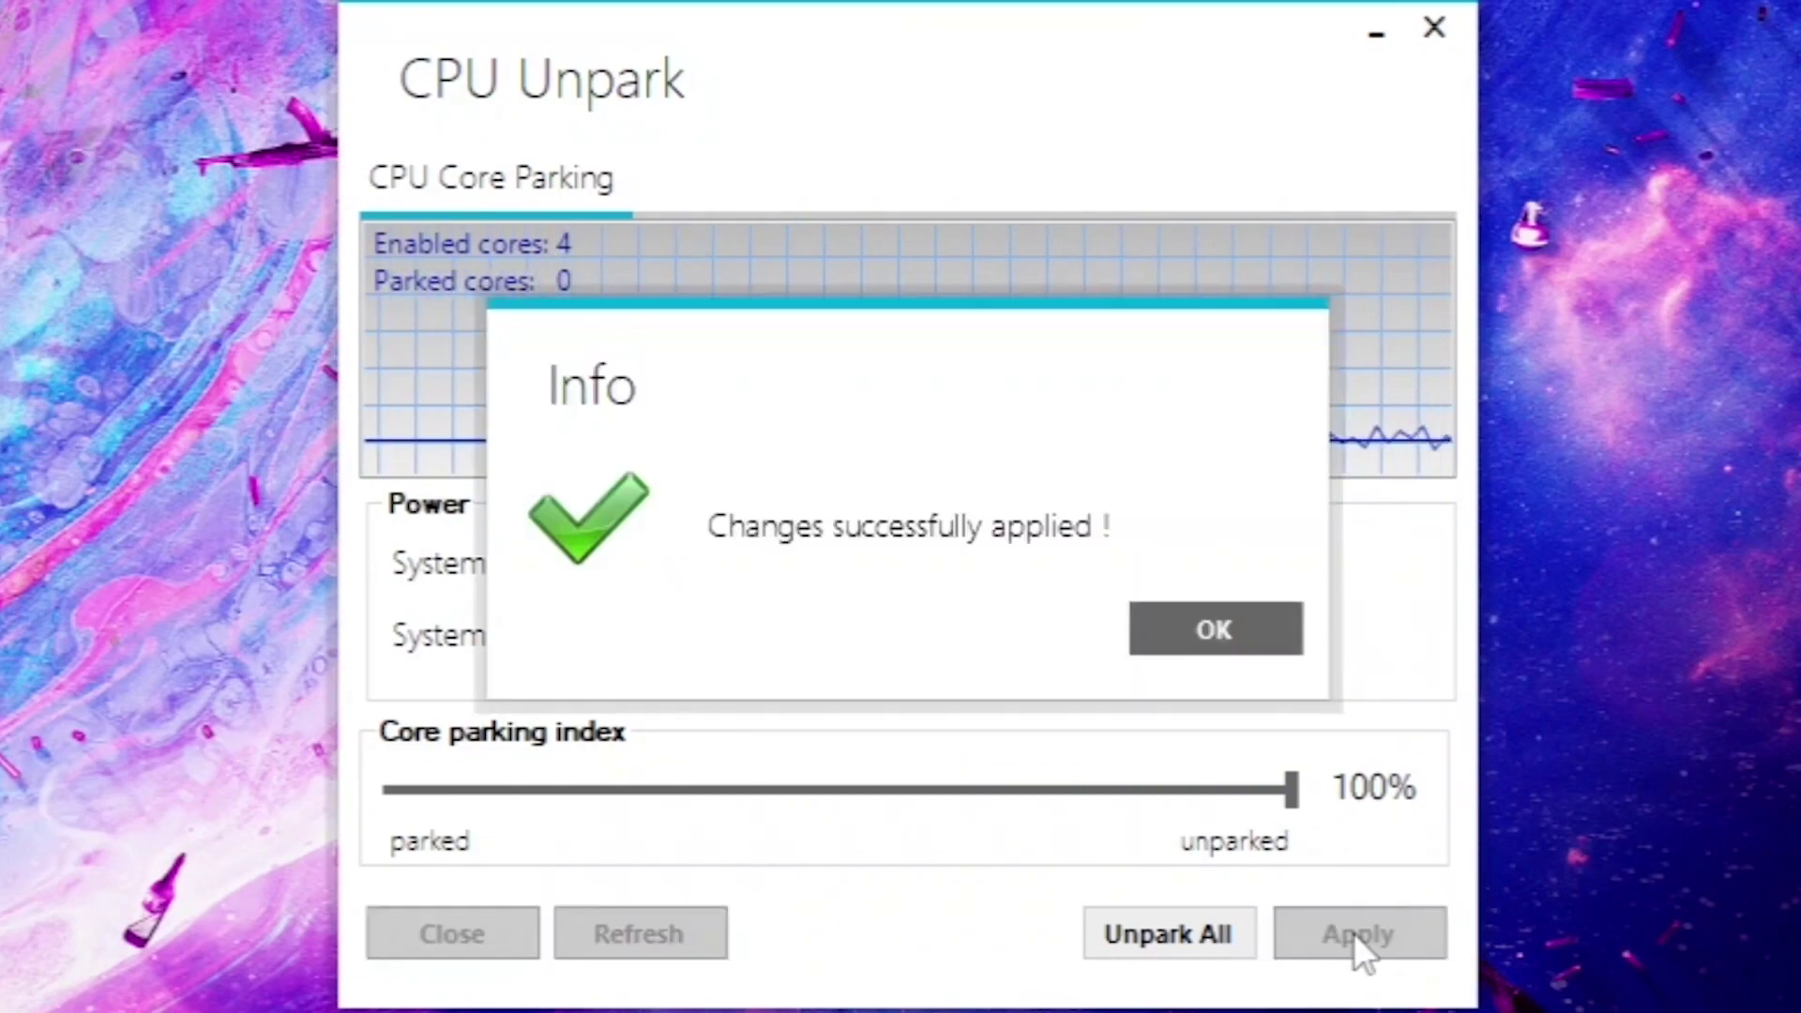
left_click(1231, 633)
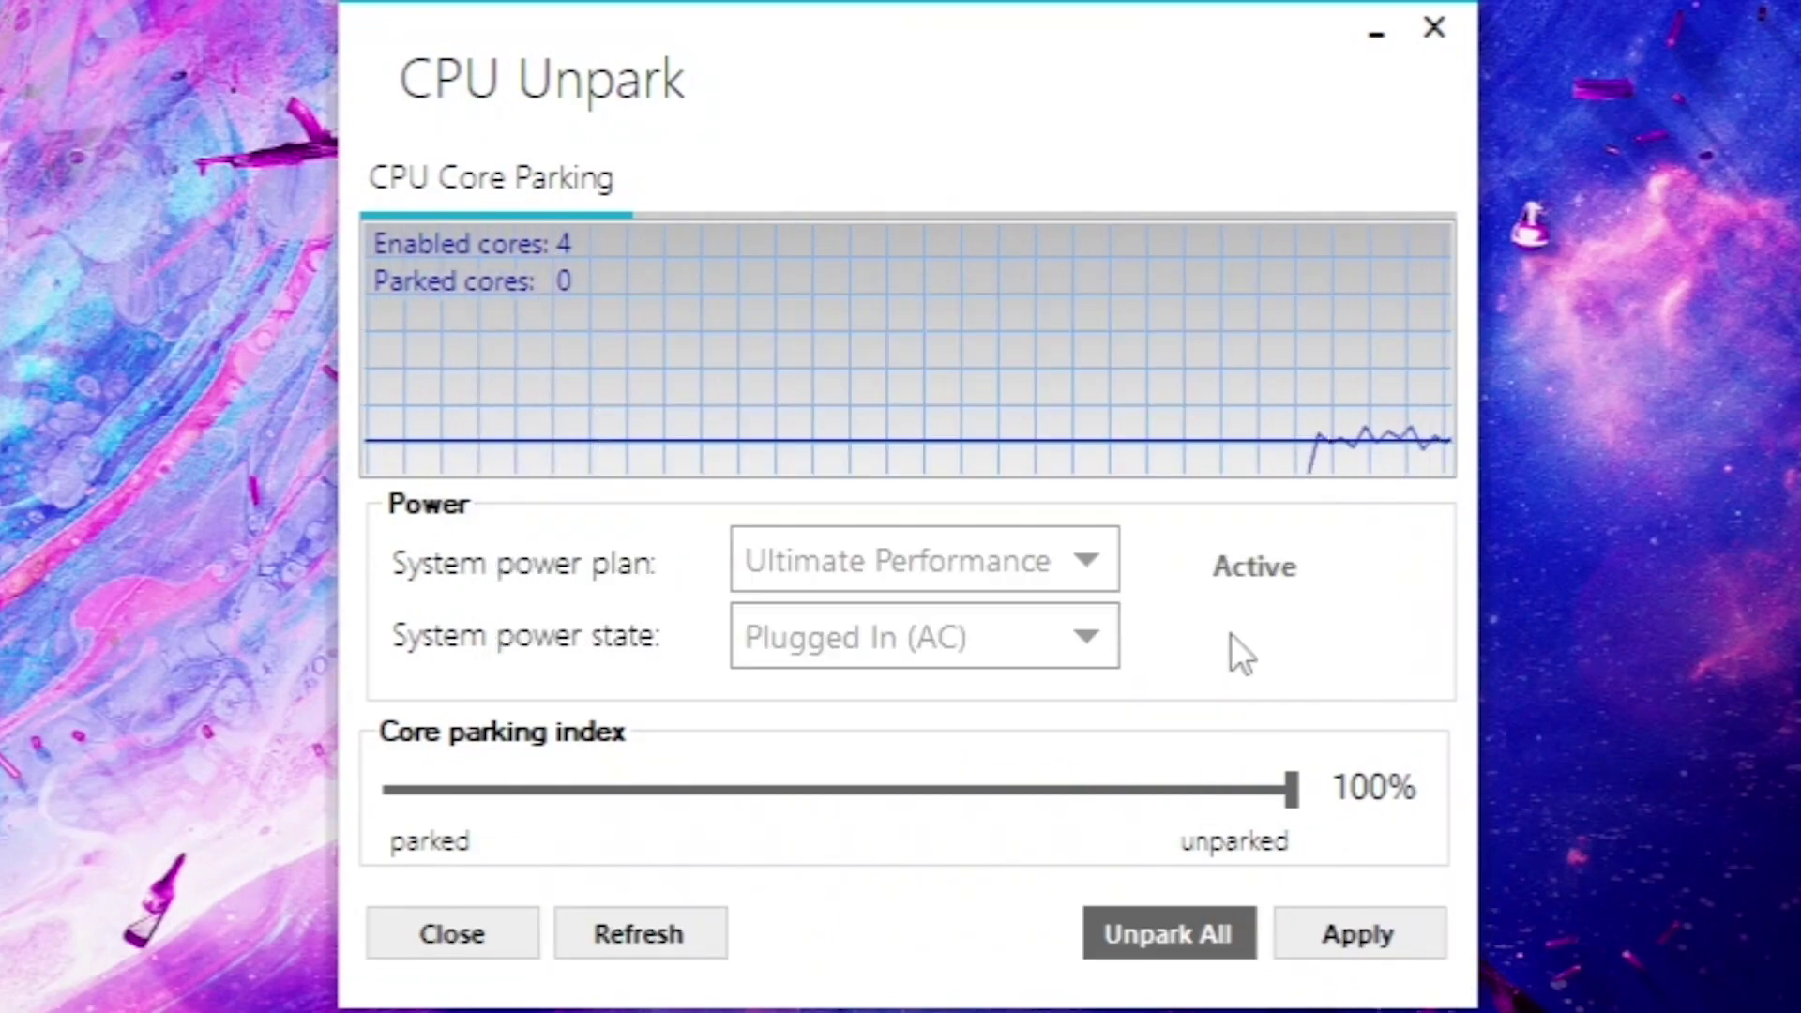
left_click(427, 938)
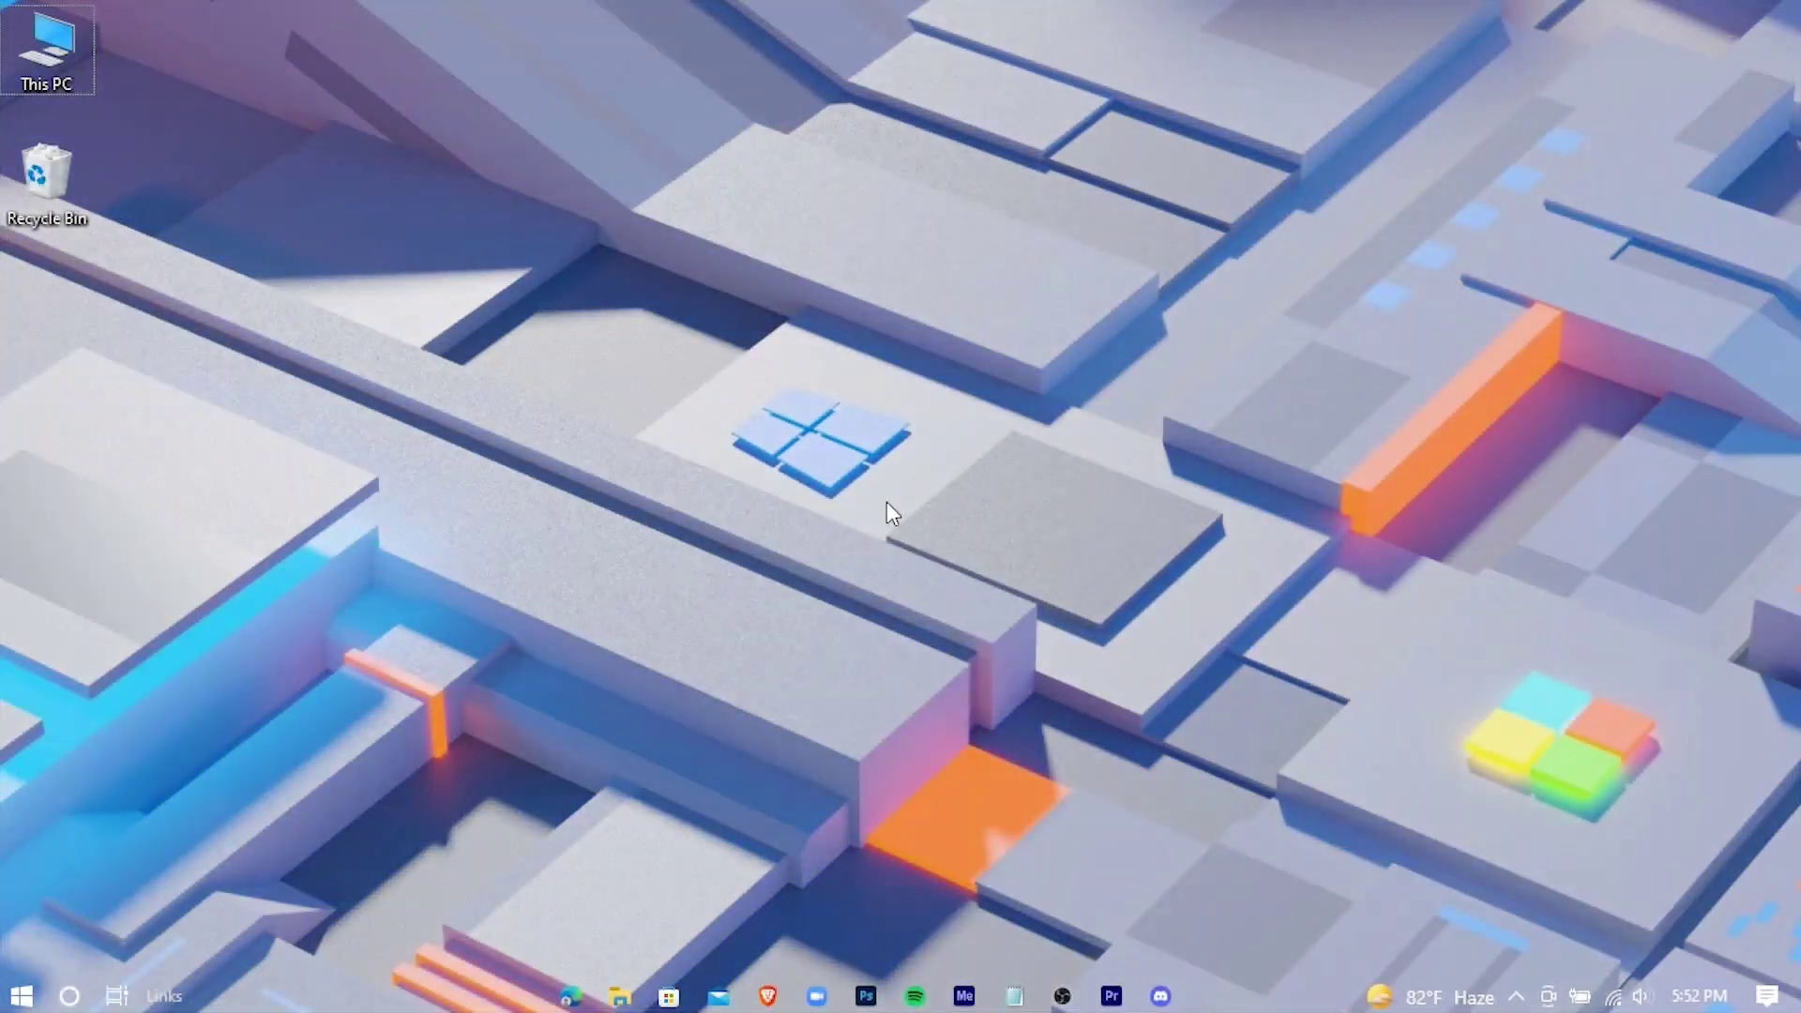
Open the Windows Temp folder through the Run dialog with temp and maximize the folder window.
left_click(21, 1000)
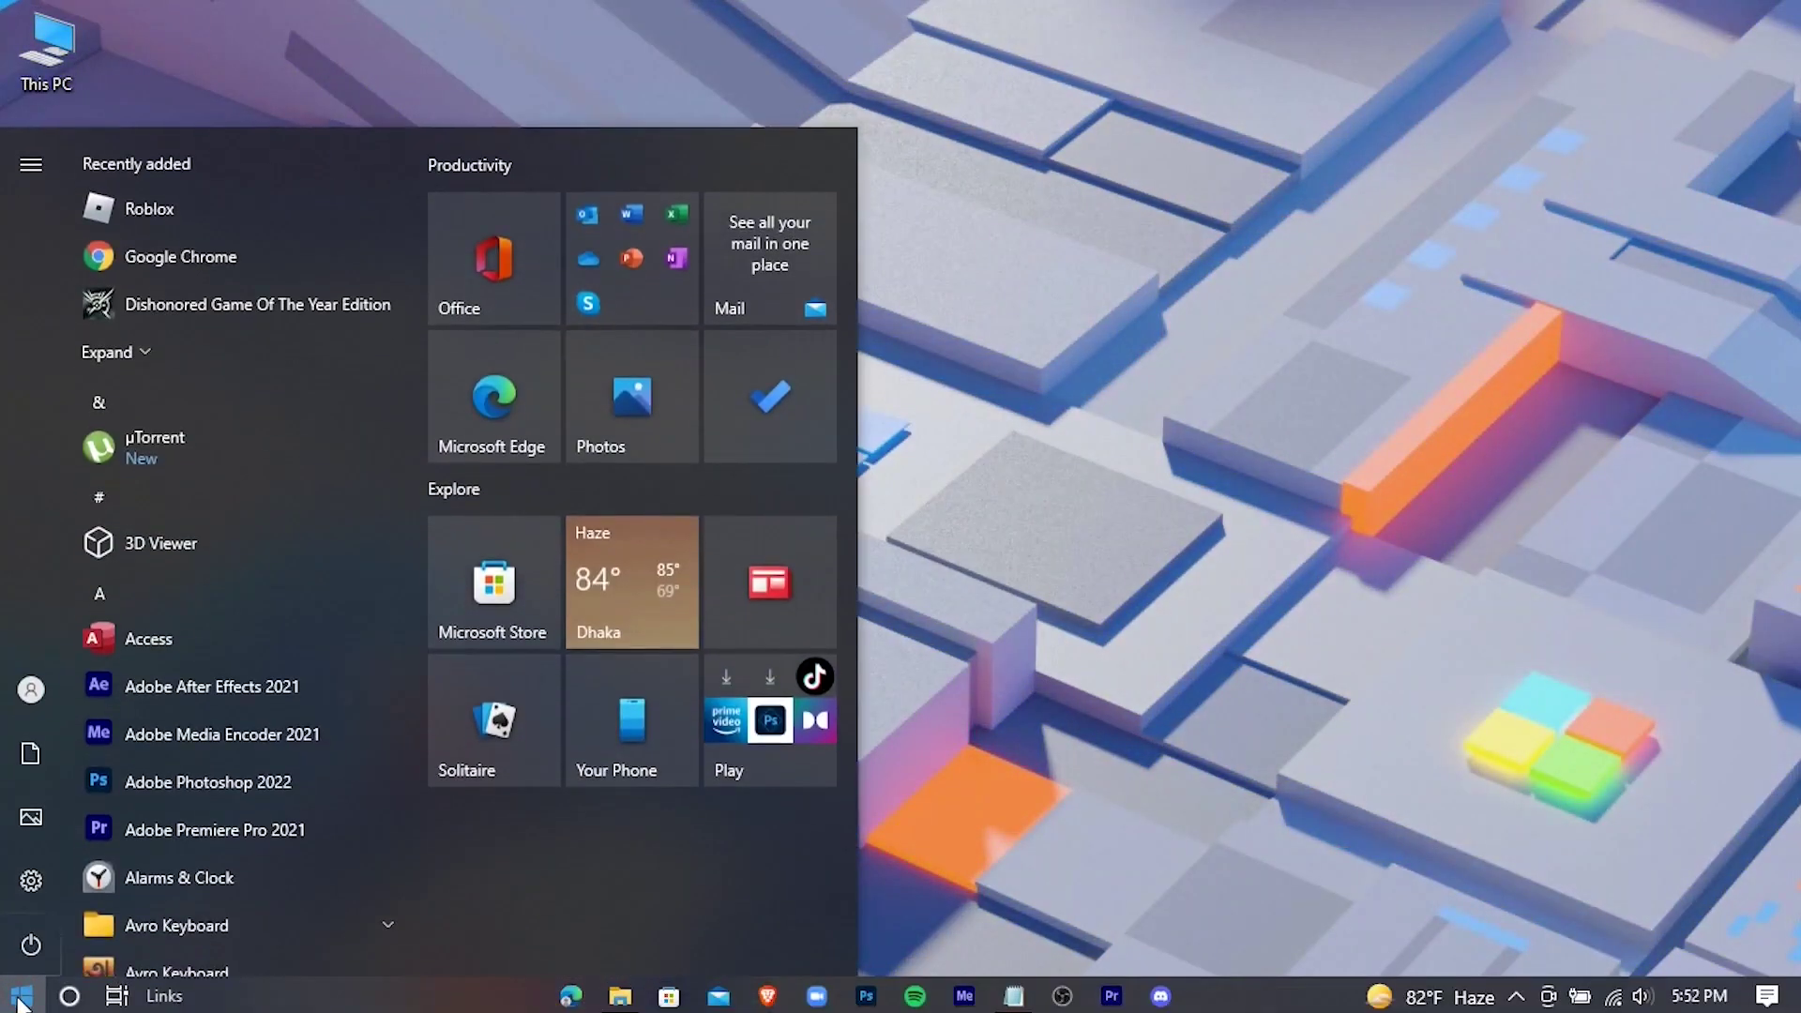
type("run")
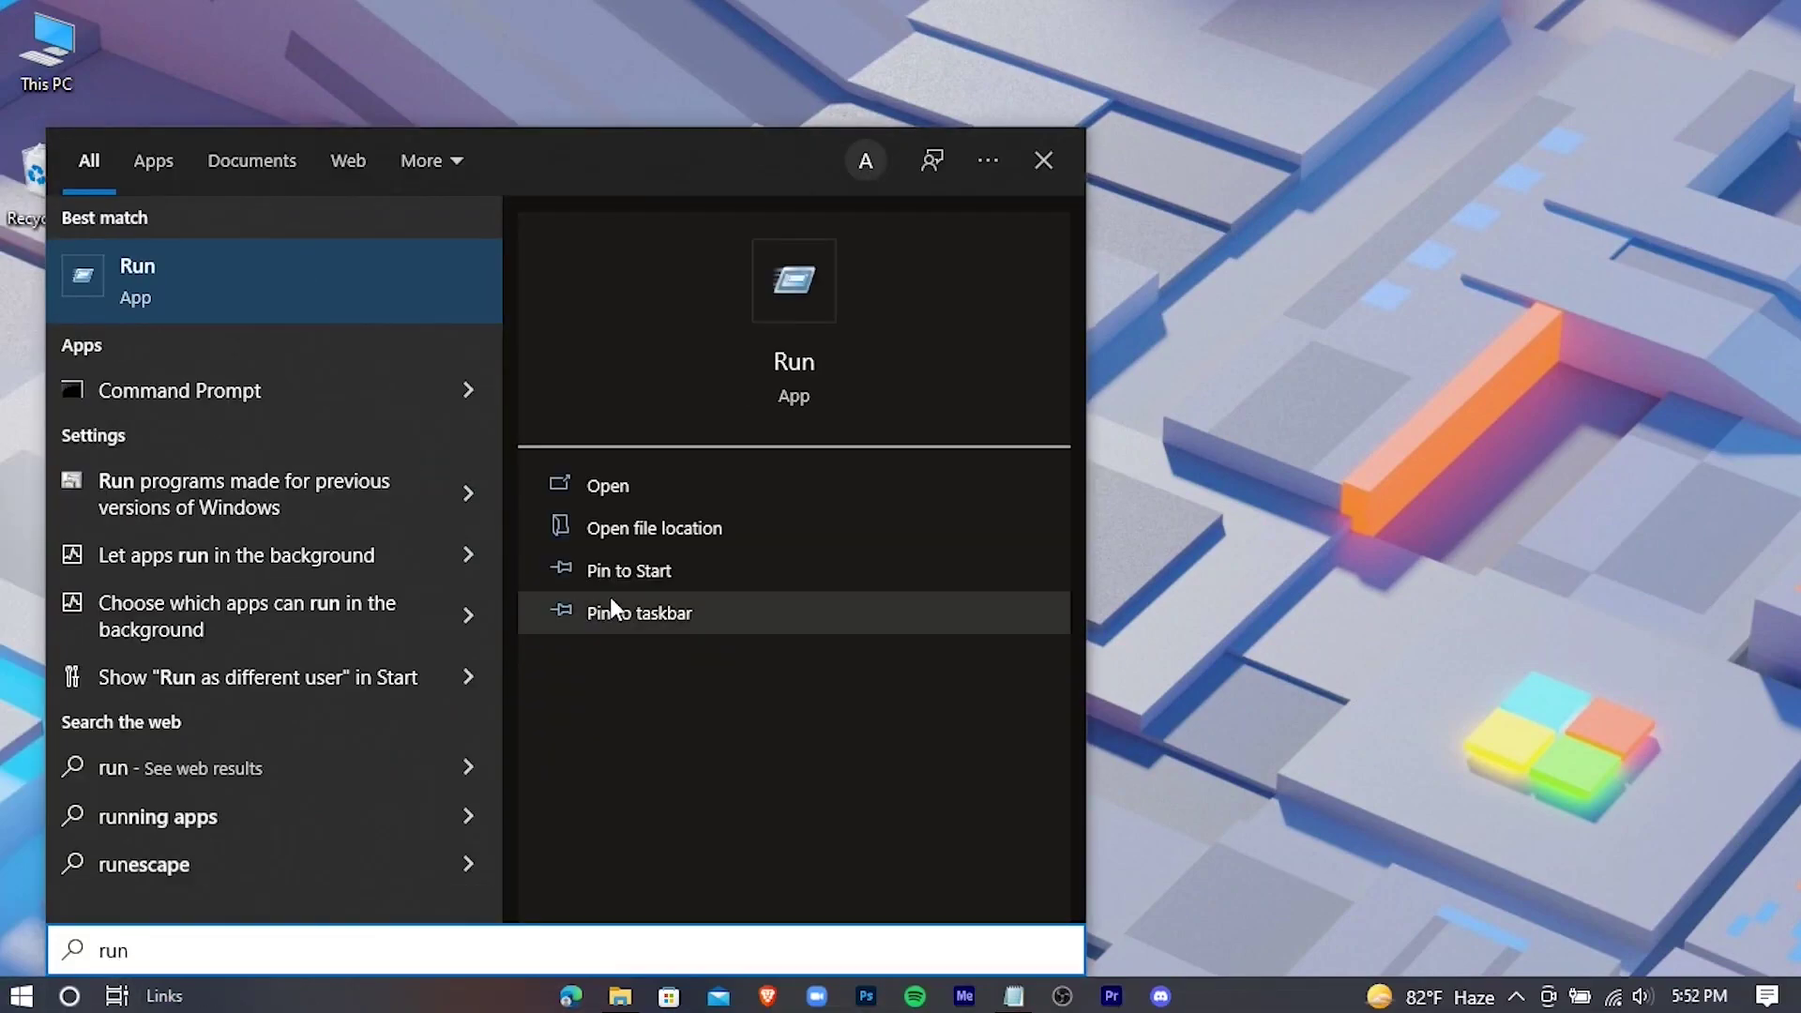
left_click(844, 484)
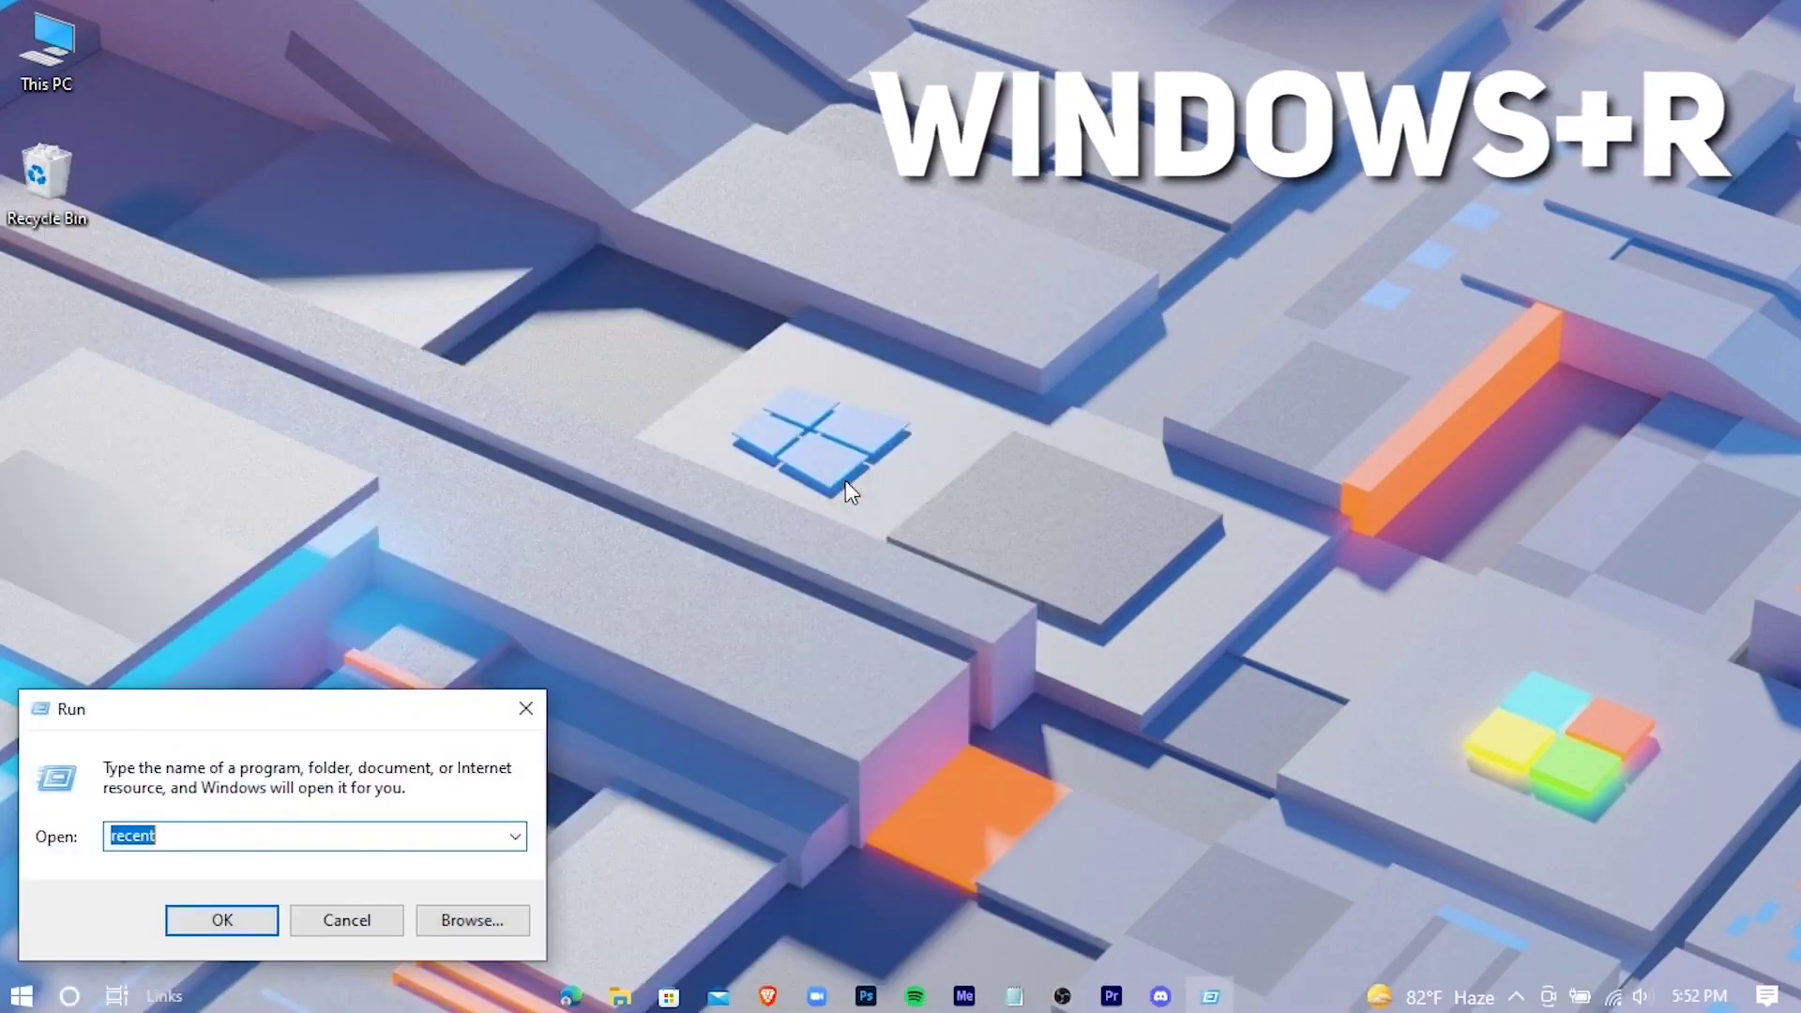
left_click(267, 714)
left_click_drag(317, 703, 890, 397)
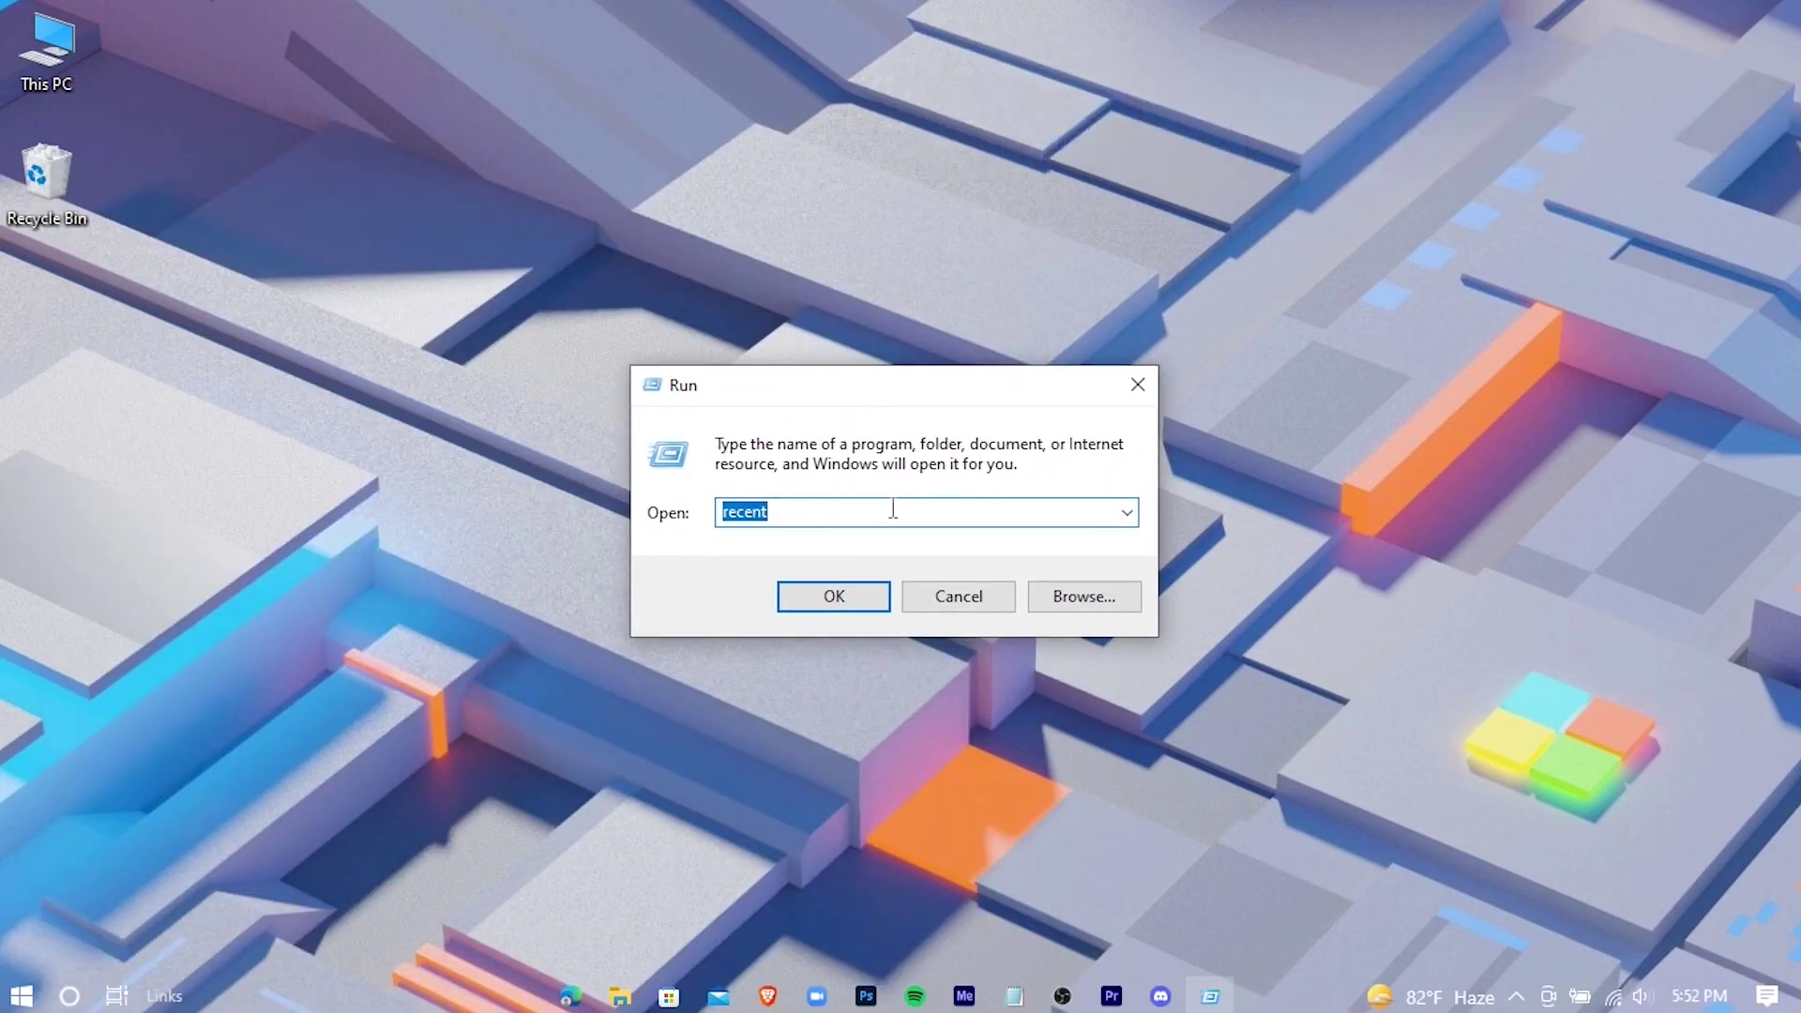
type("tem")
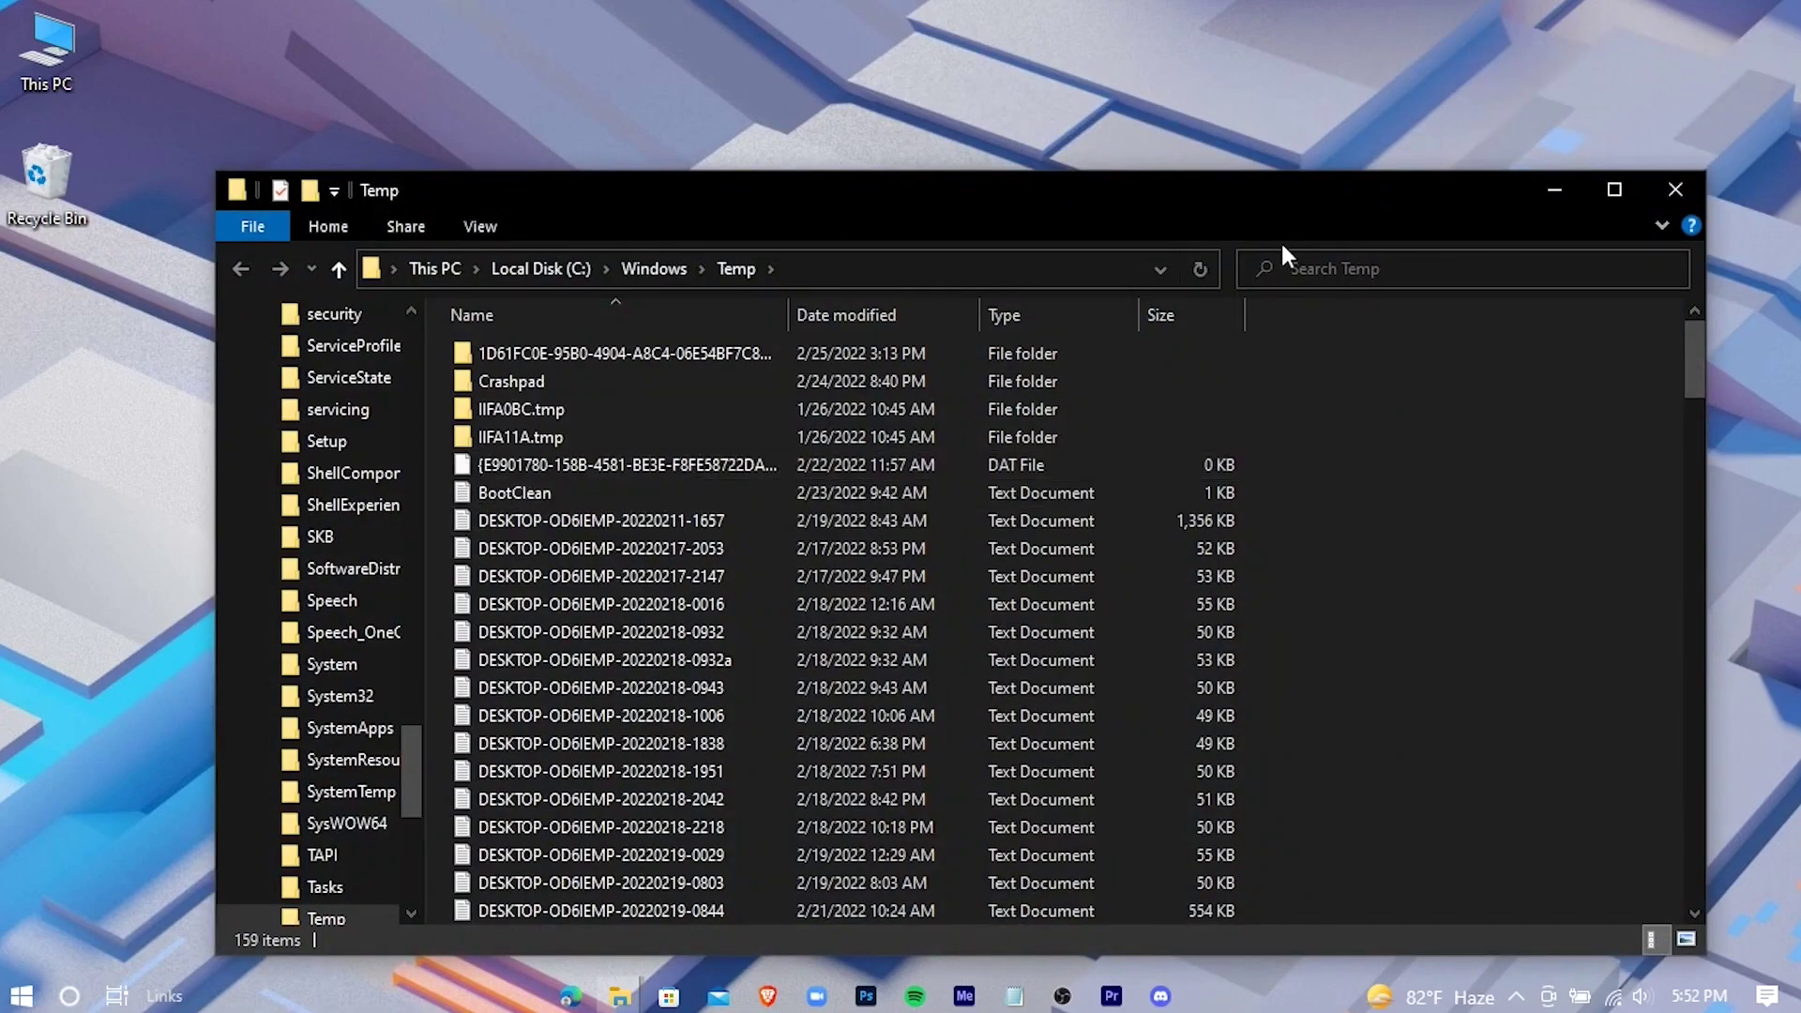
left_click_drag(1210, 185, 1145, 80)
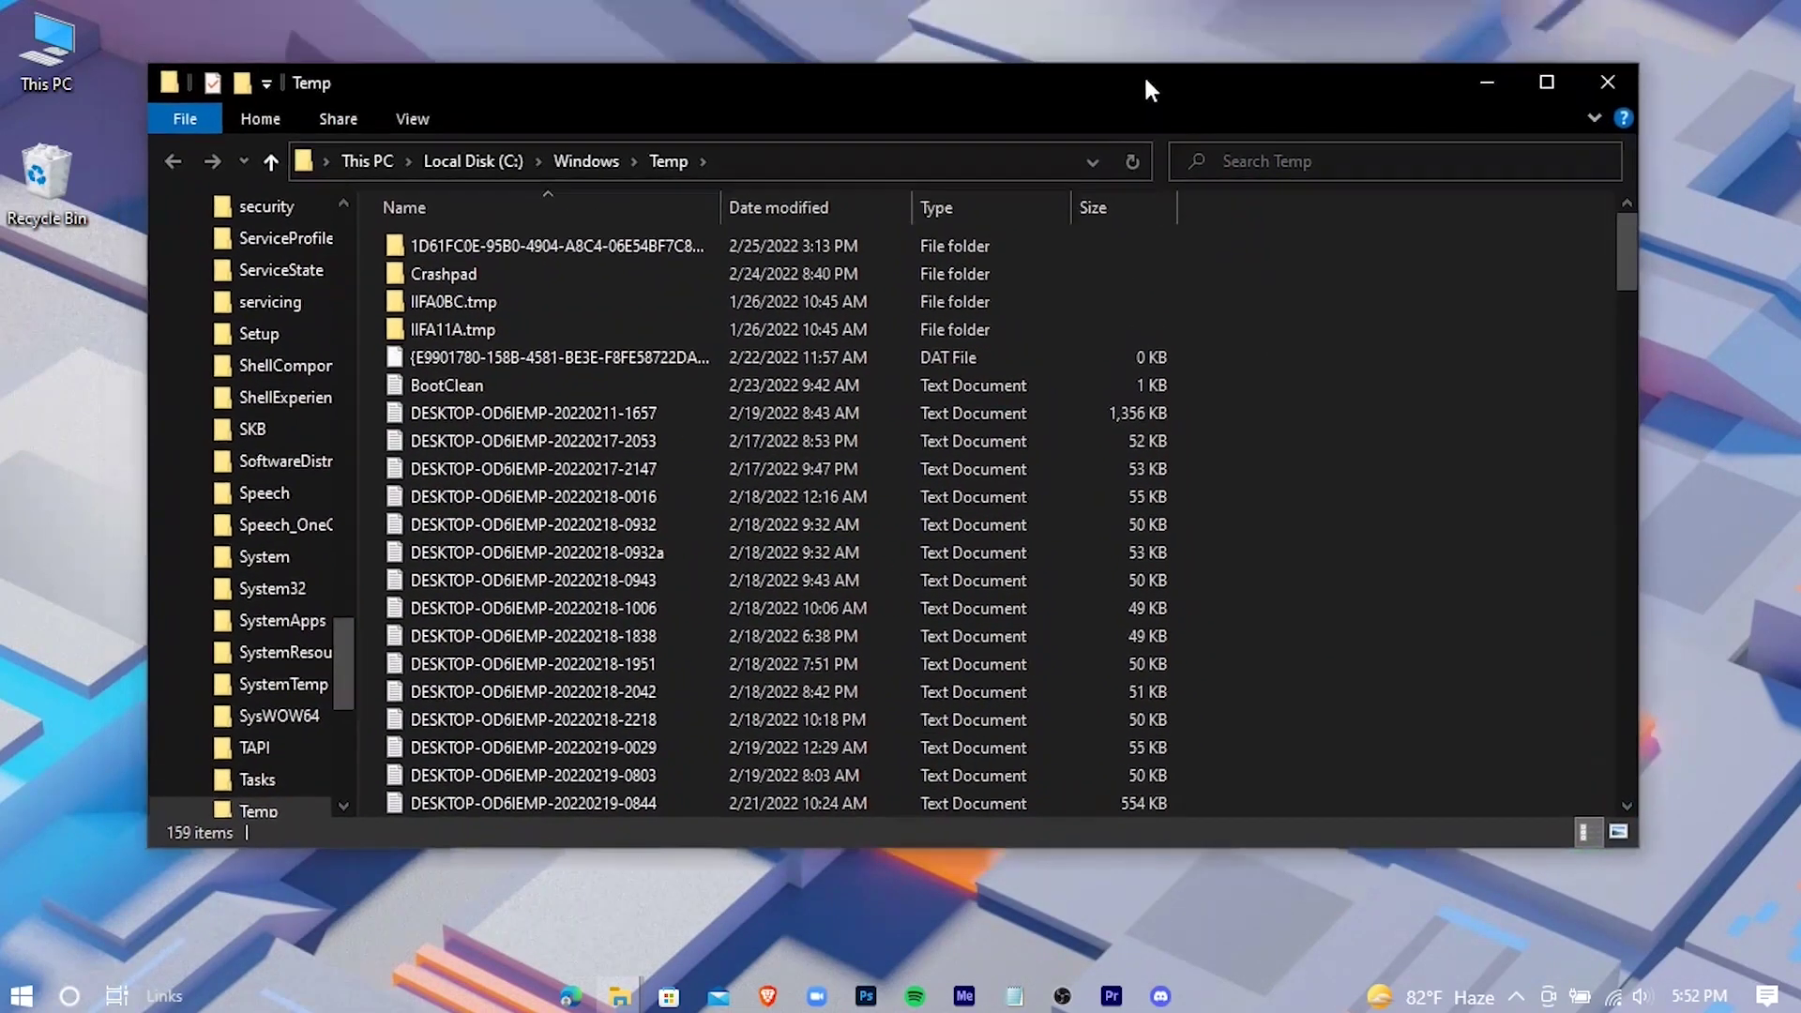
left_click(1549, 81)
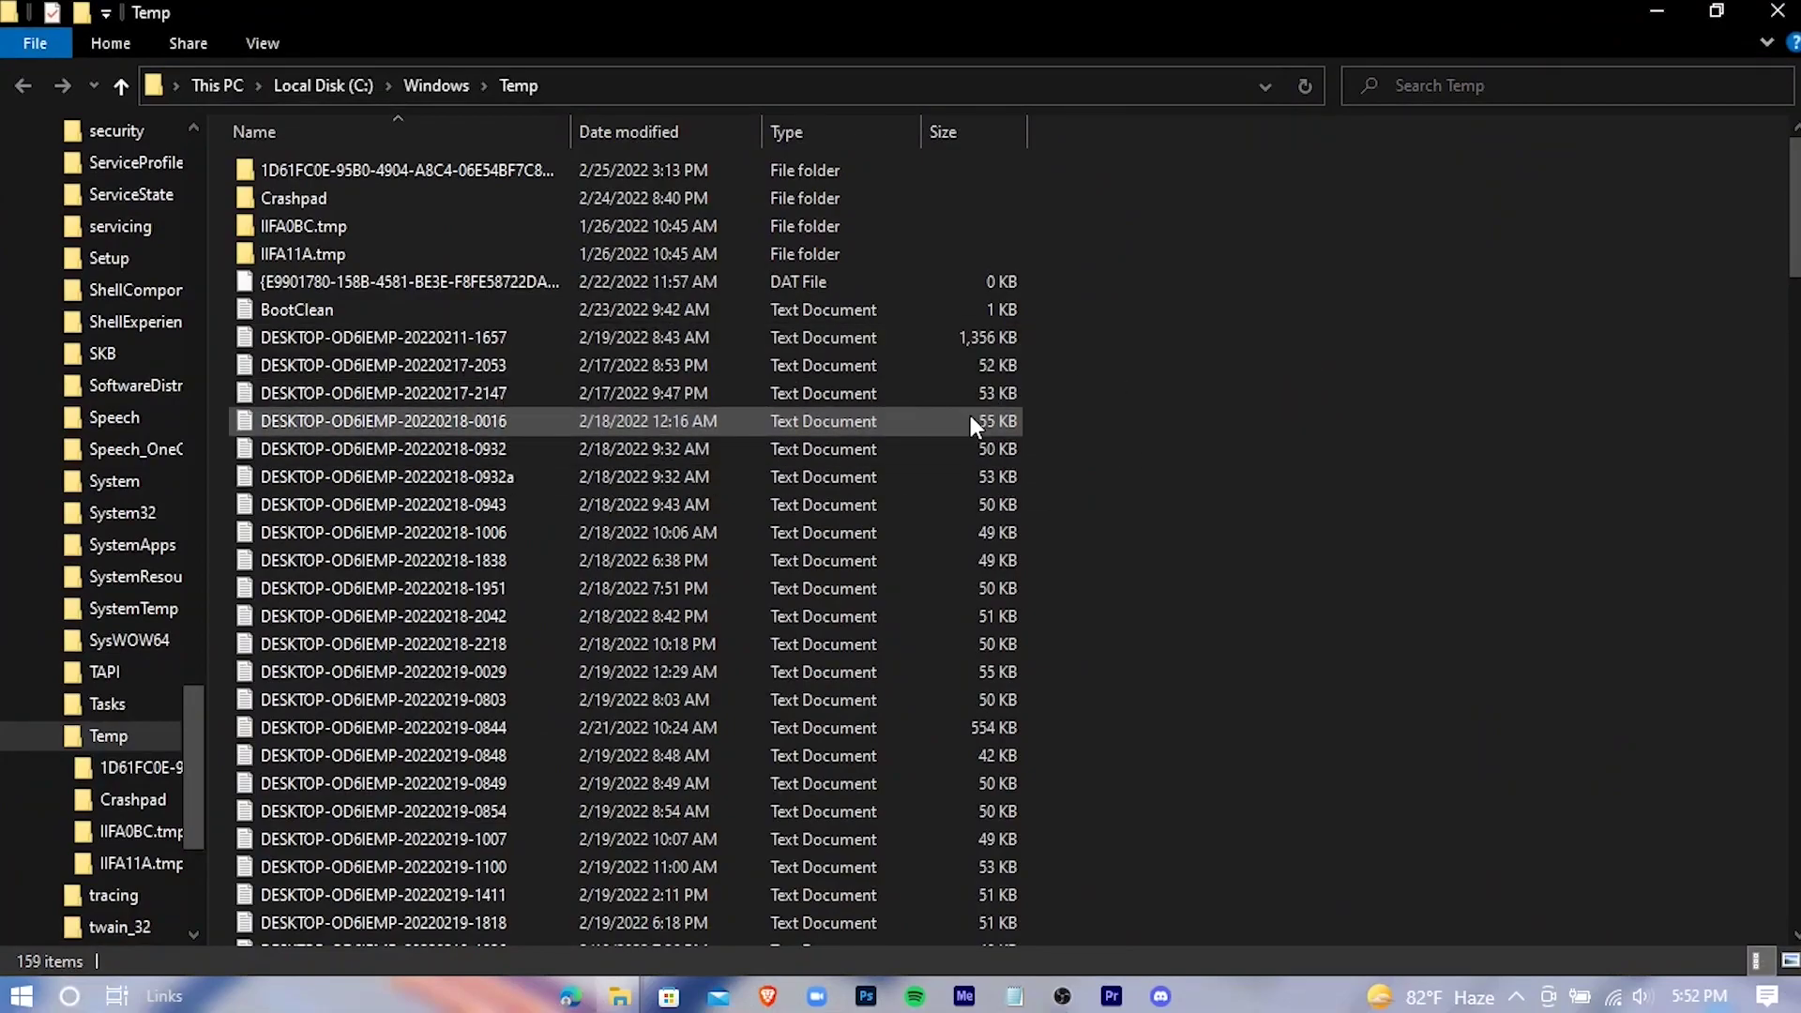
Permanently delete everything in the Temp folder with administrator permission, skipping all protected or in-use items, and close the folder.
key("ctrl+a")
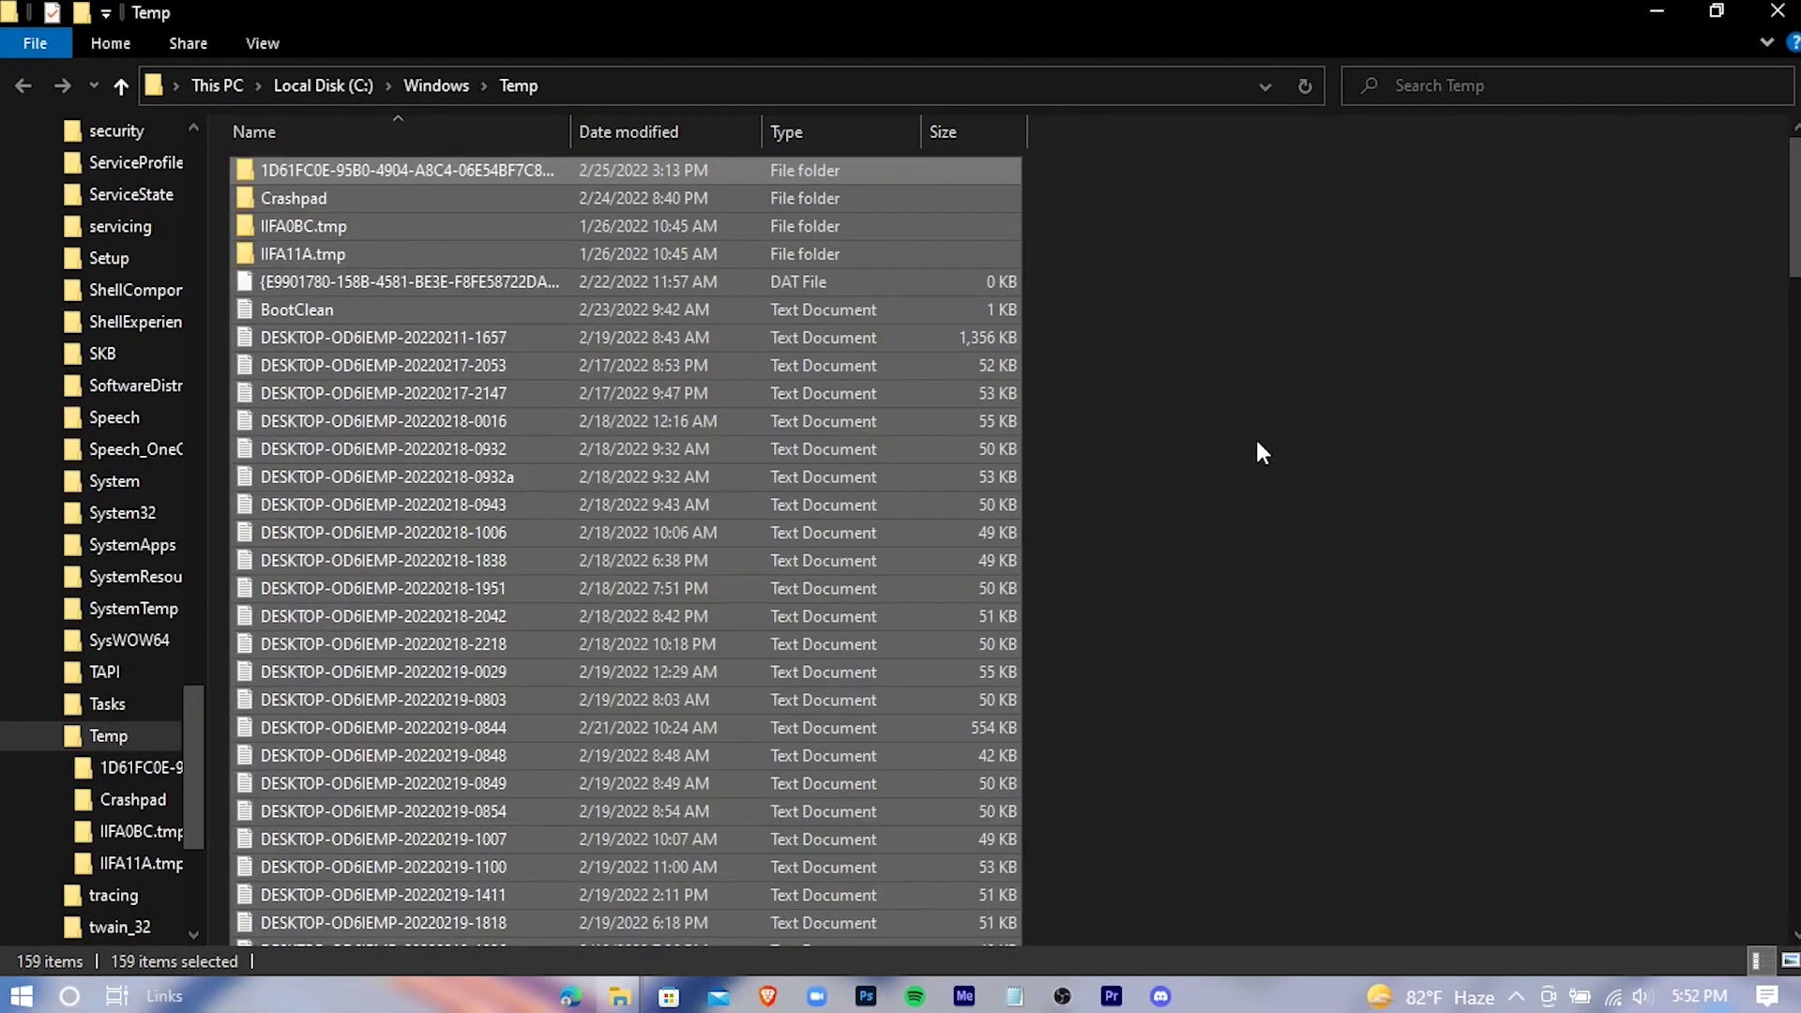
key("shift+Delete")
key("Return")
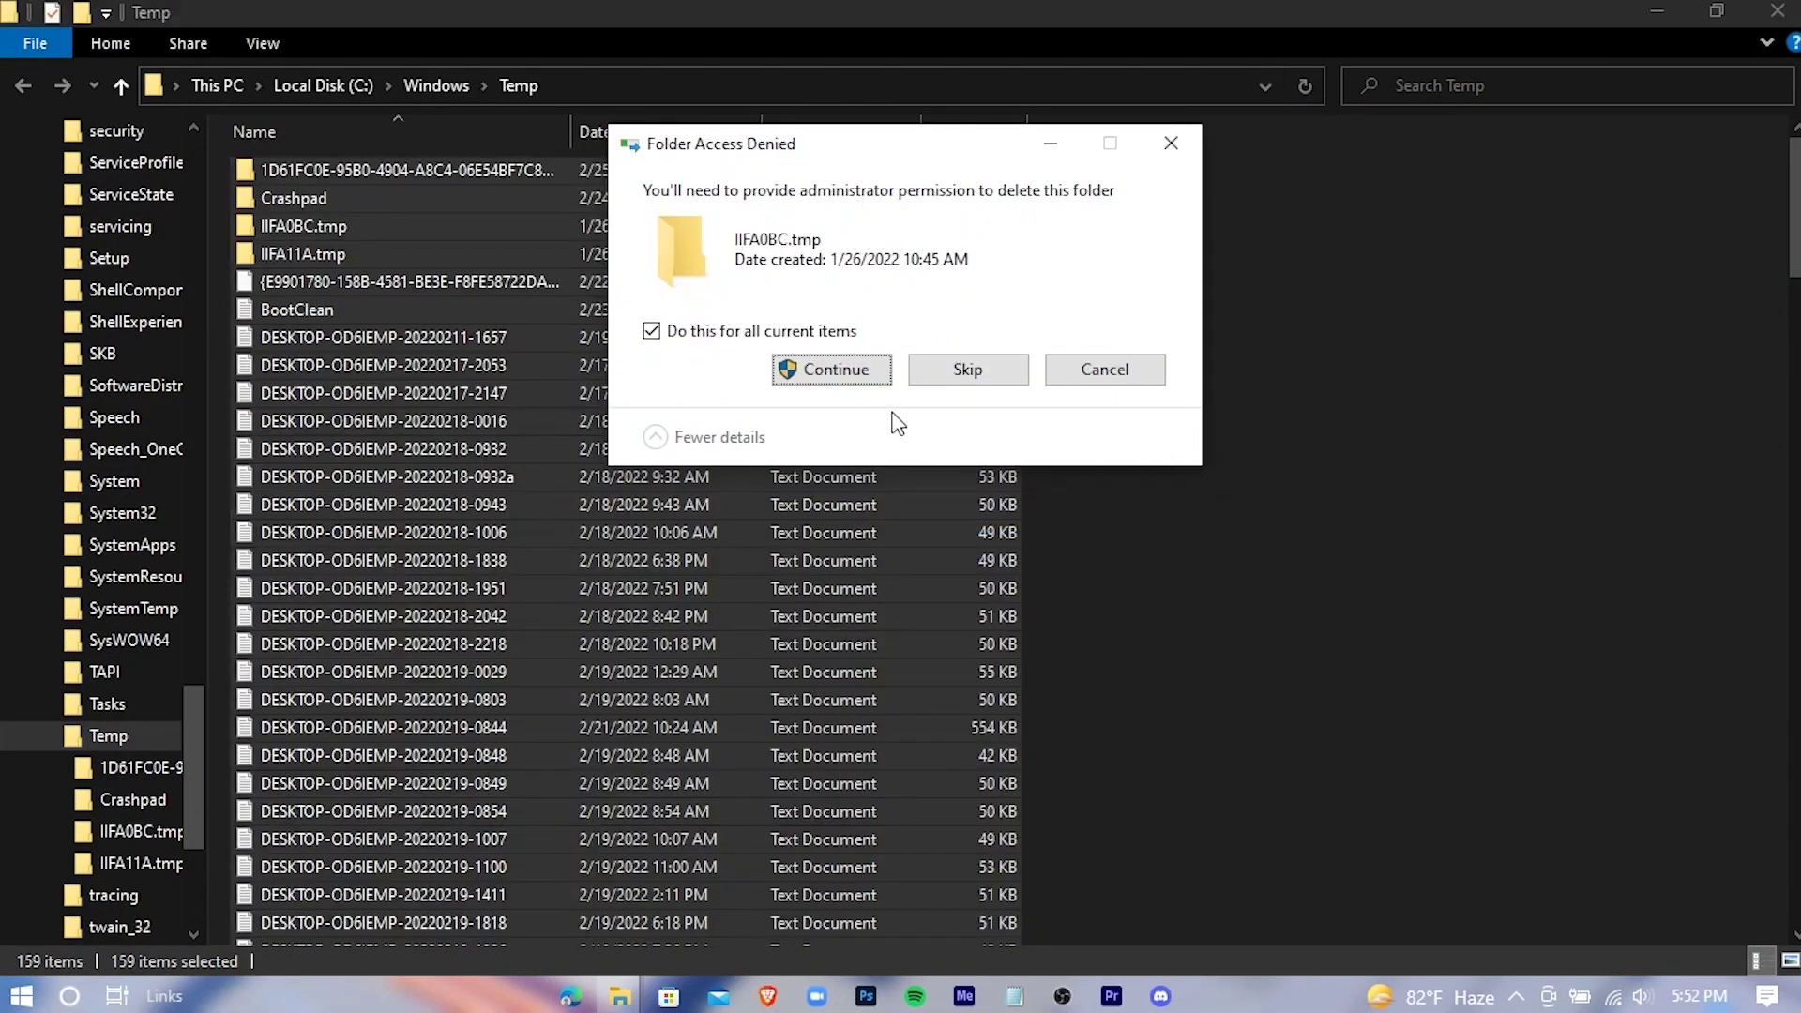
left_click(831, 371)
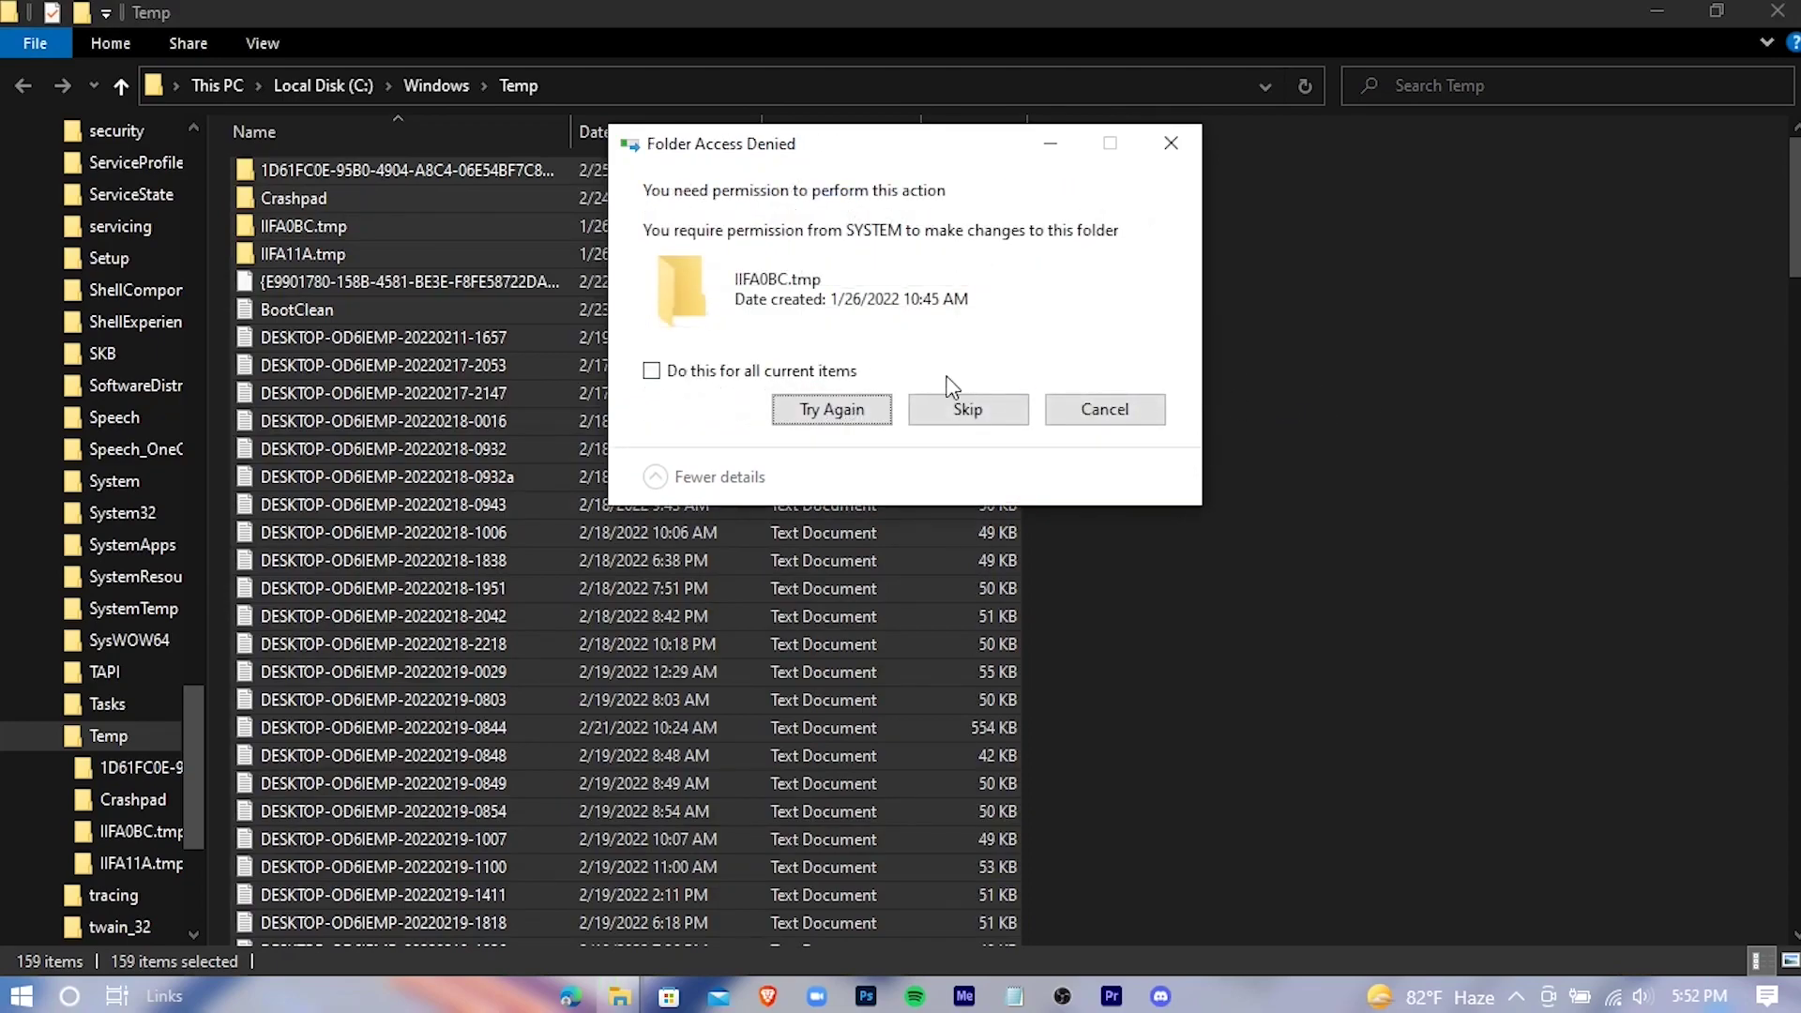
left_click(712, 371)
left_click(968, 409)
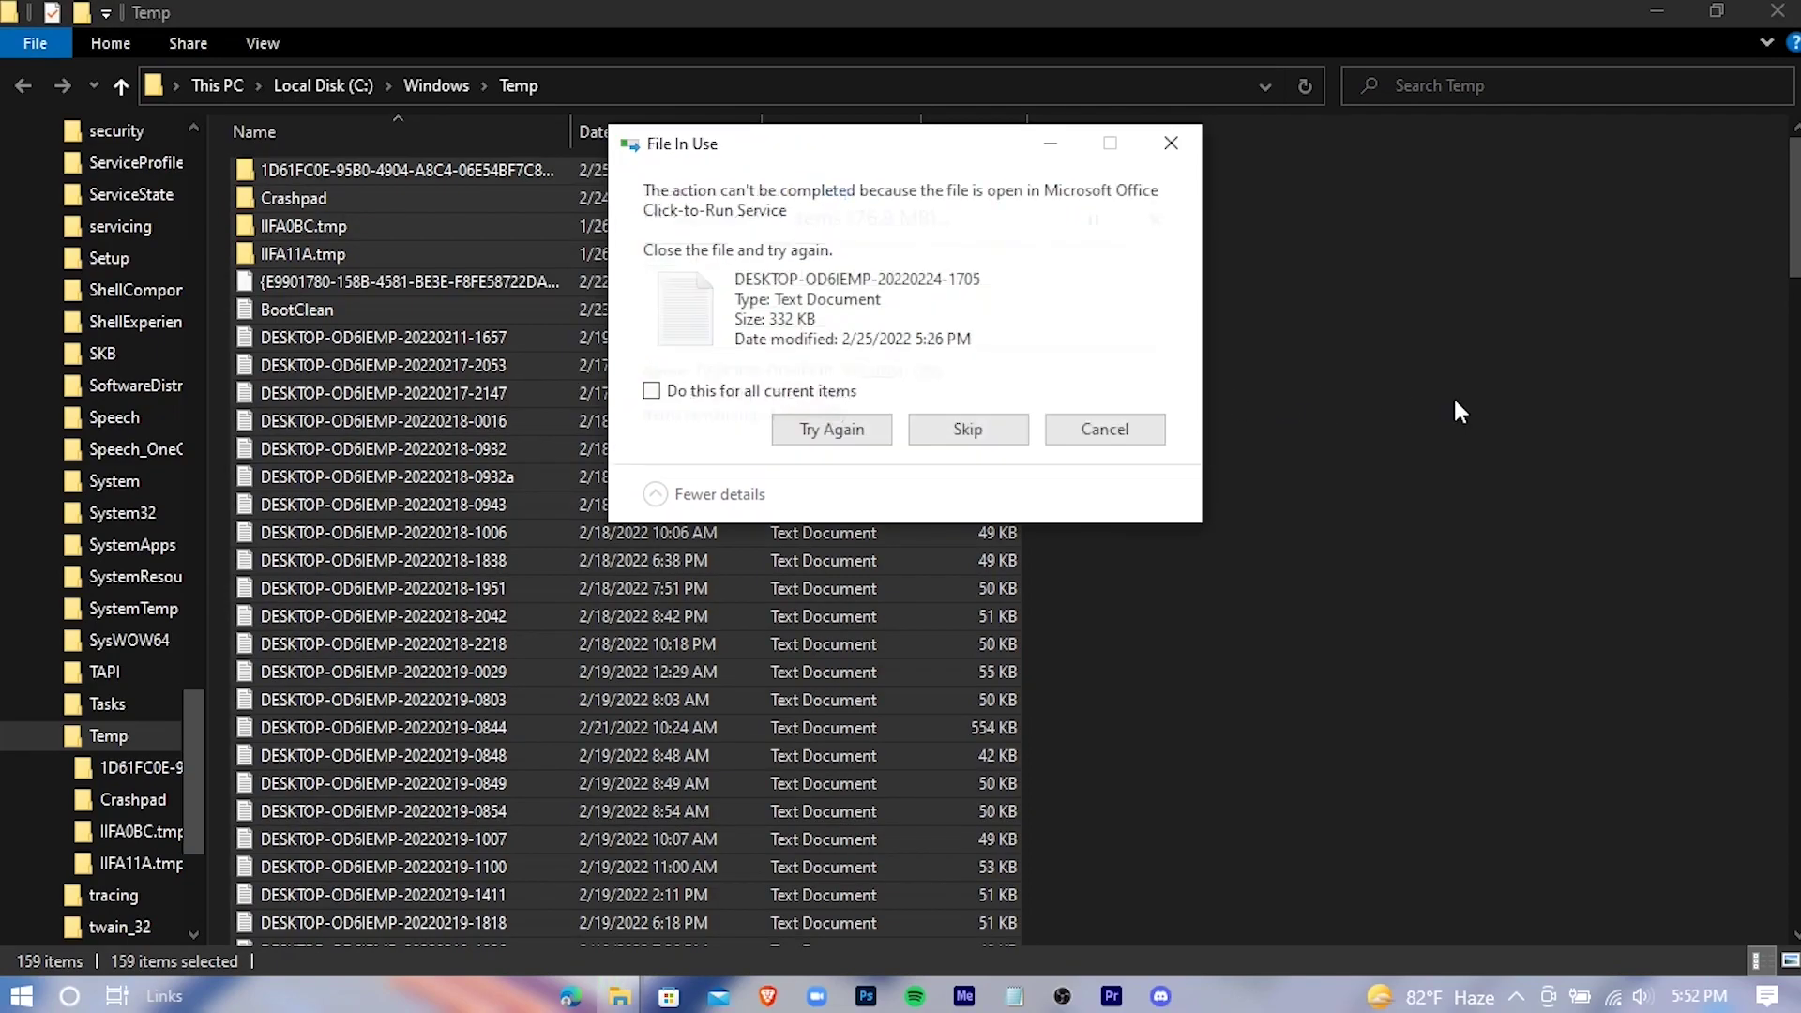
left_click(837, 393)
left_click(966, 426)
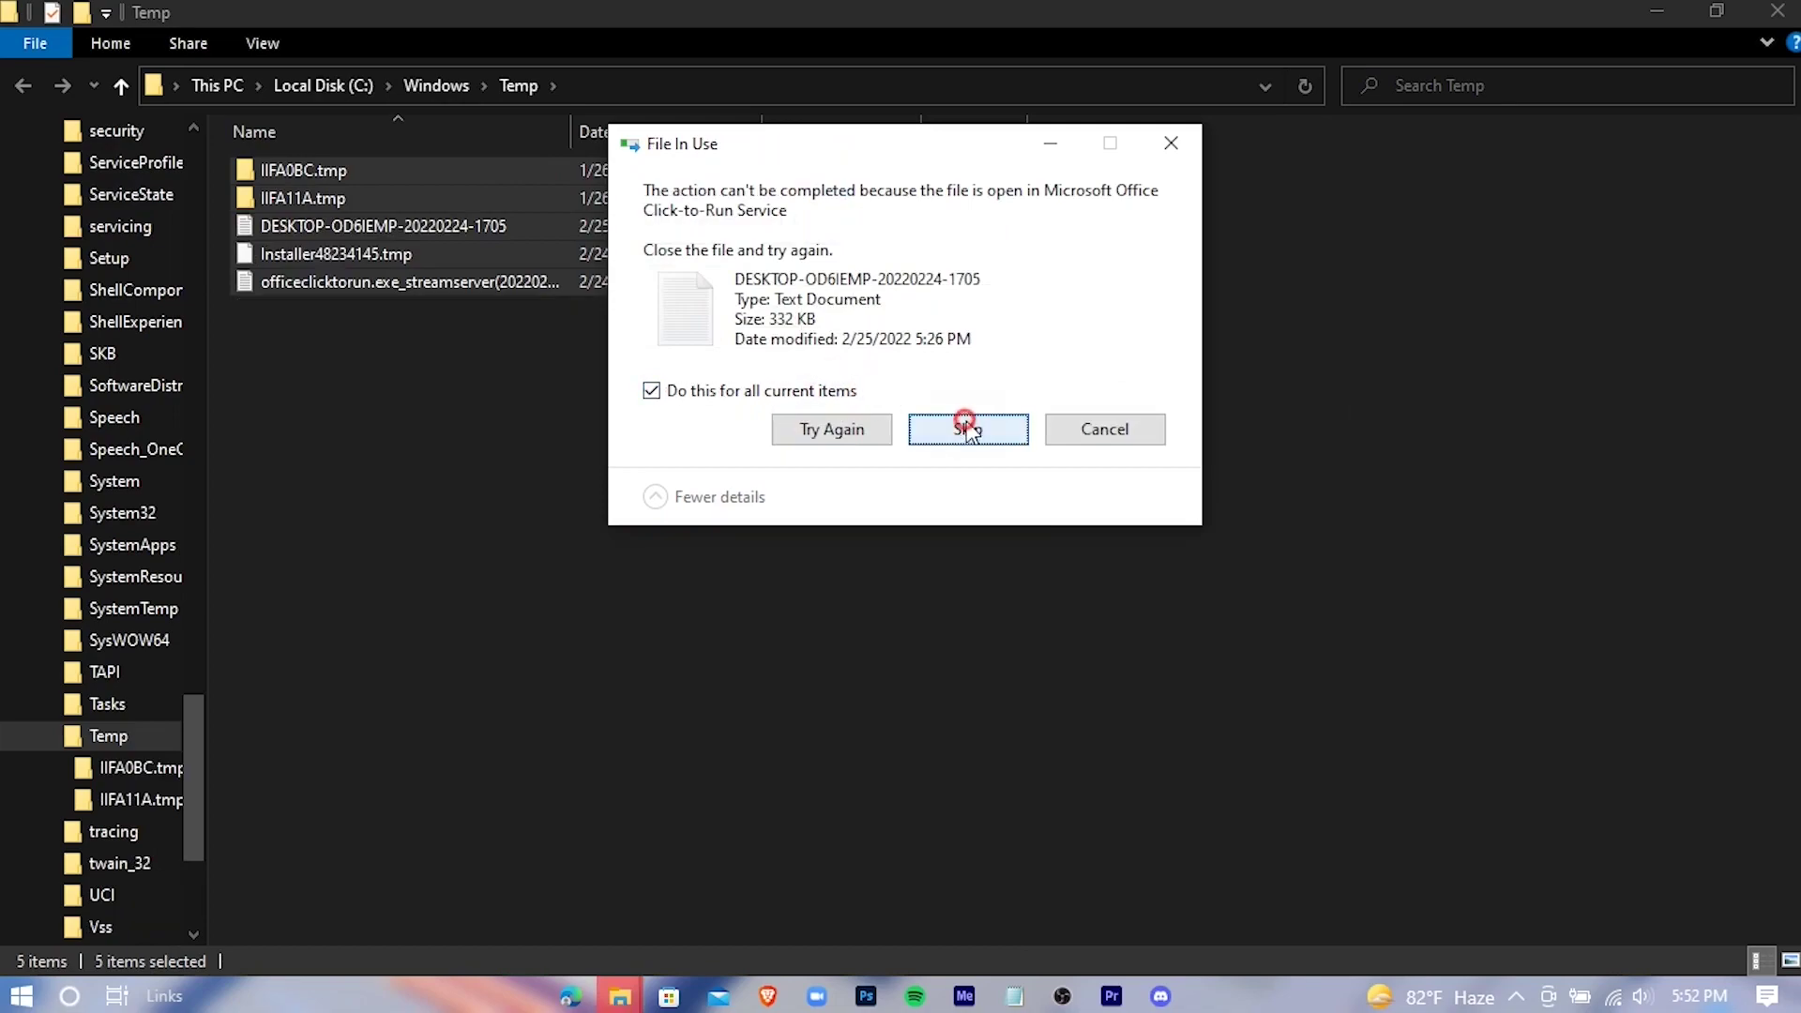
left_click(1366, 347)
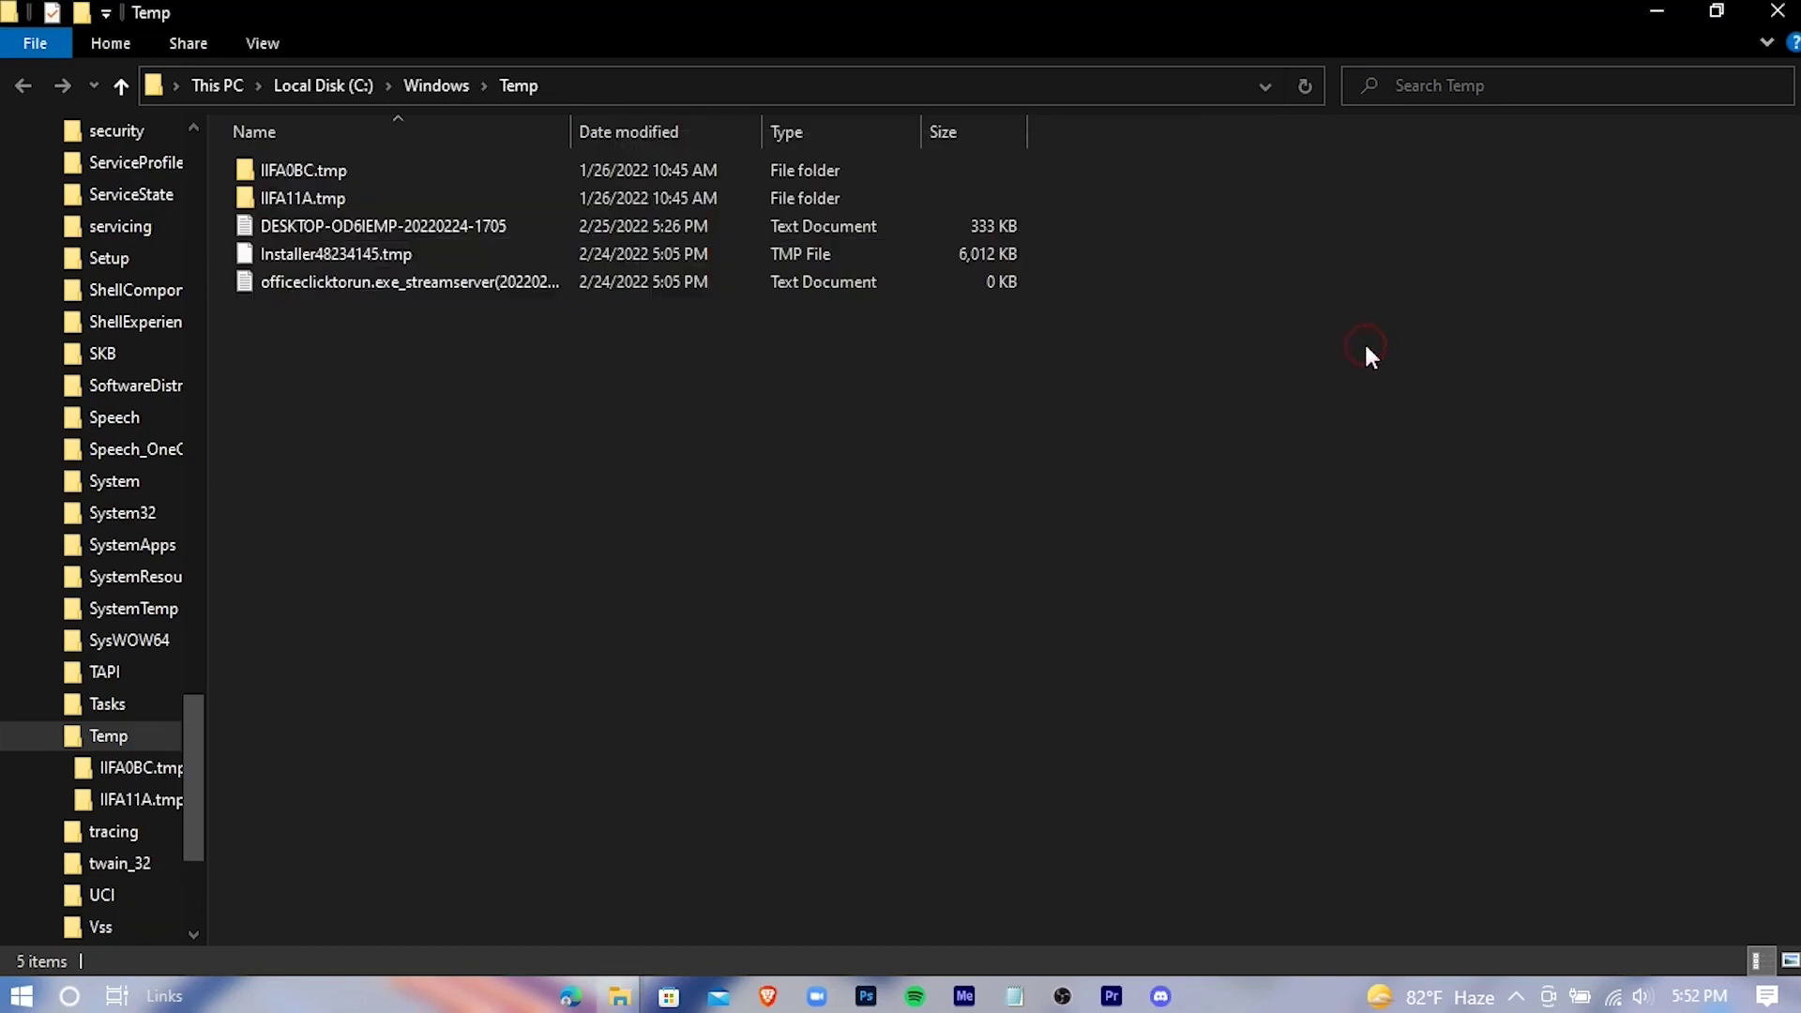
left_click(1777, 11)
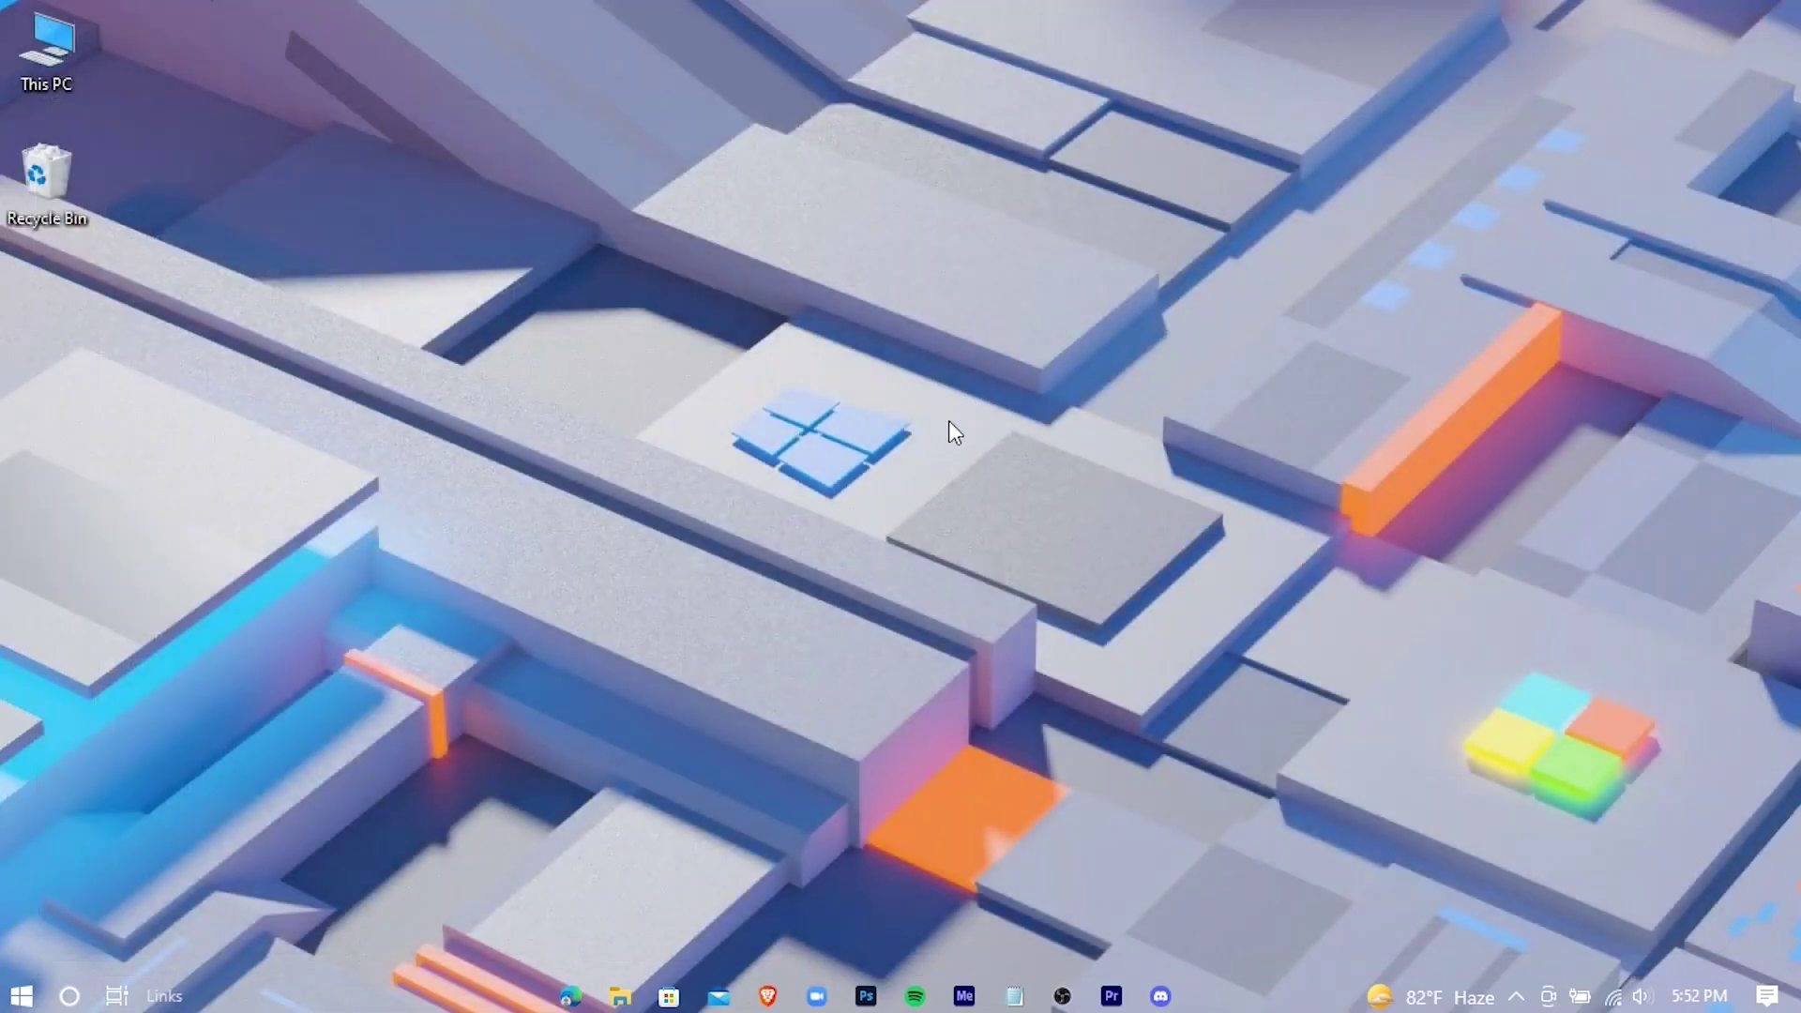
Open the user's local Temp folder through the Run dialog with %temp%.
key("super")
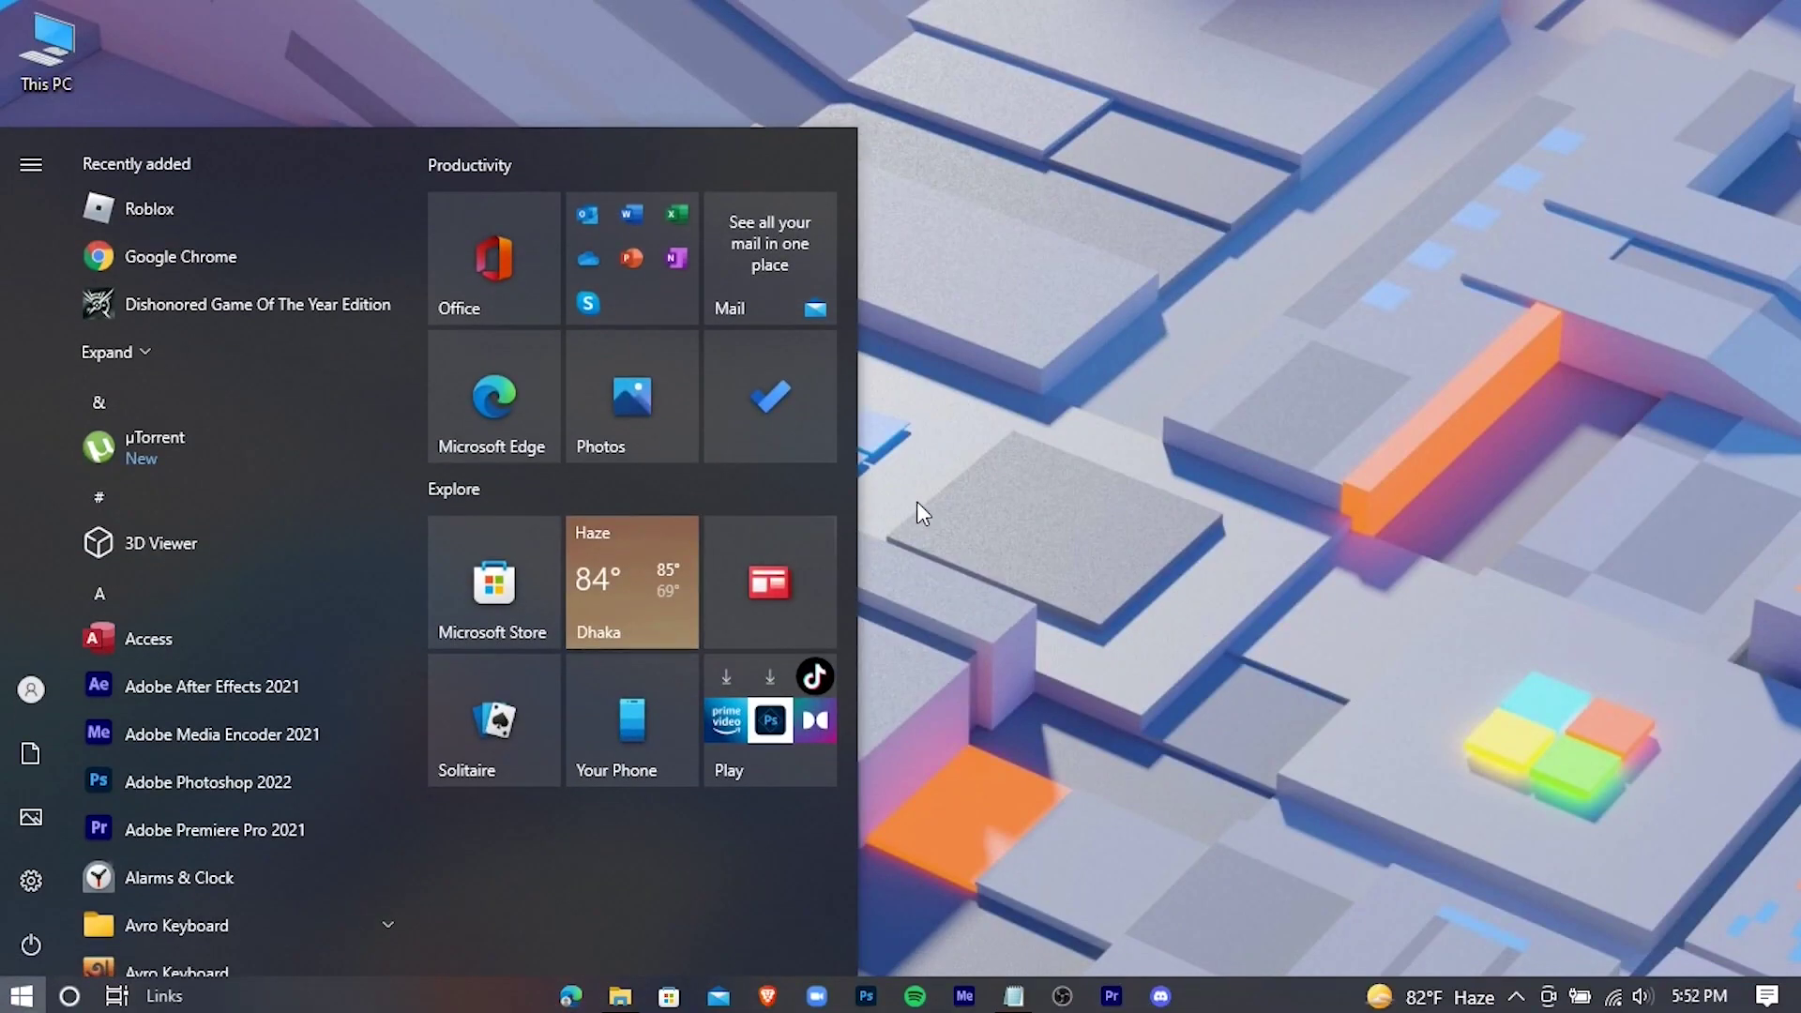
type("run")
key("Return")
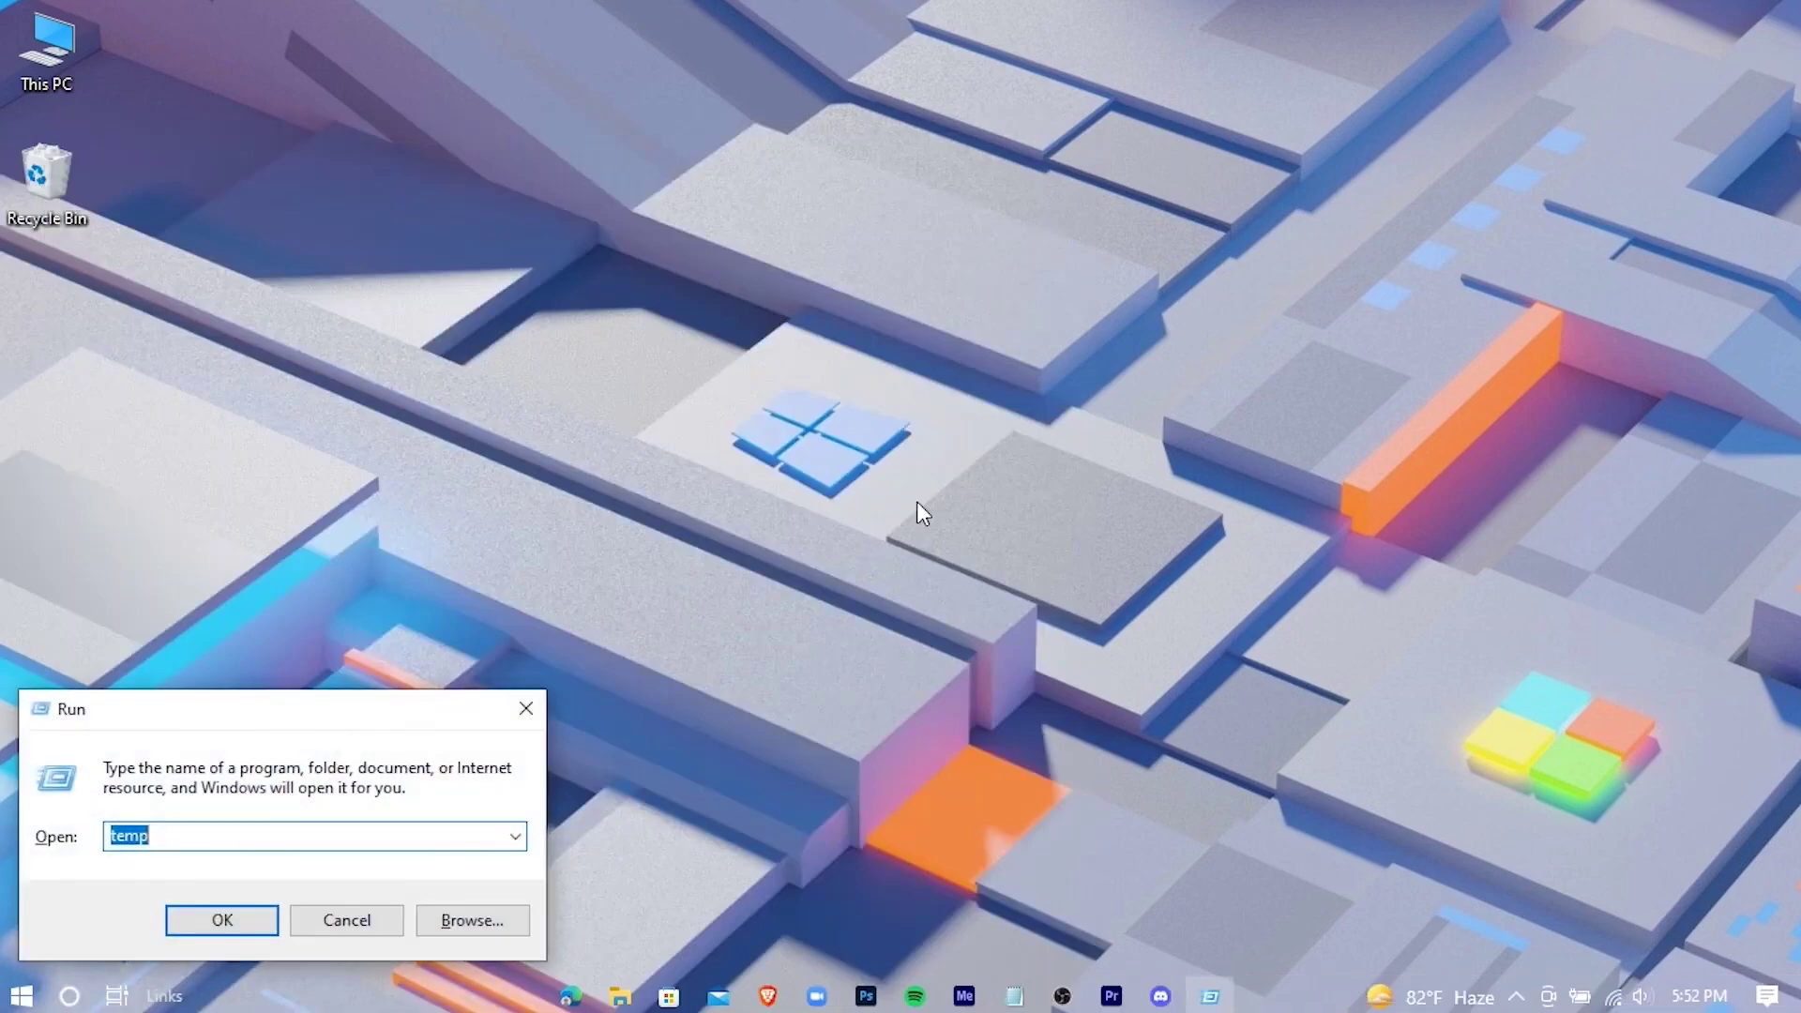
left_click_drag(290, 703, 904, 374)
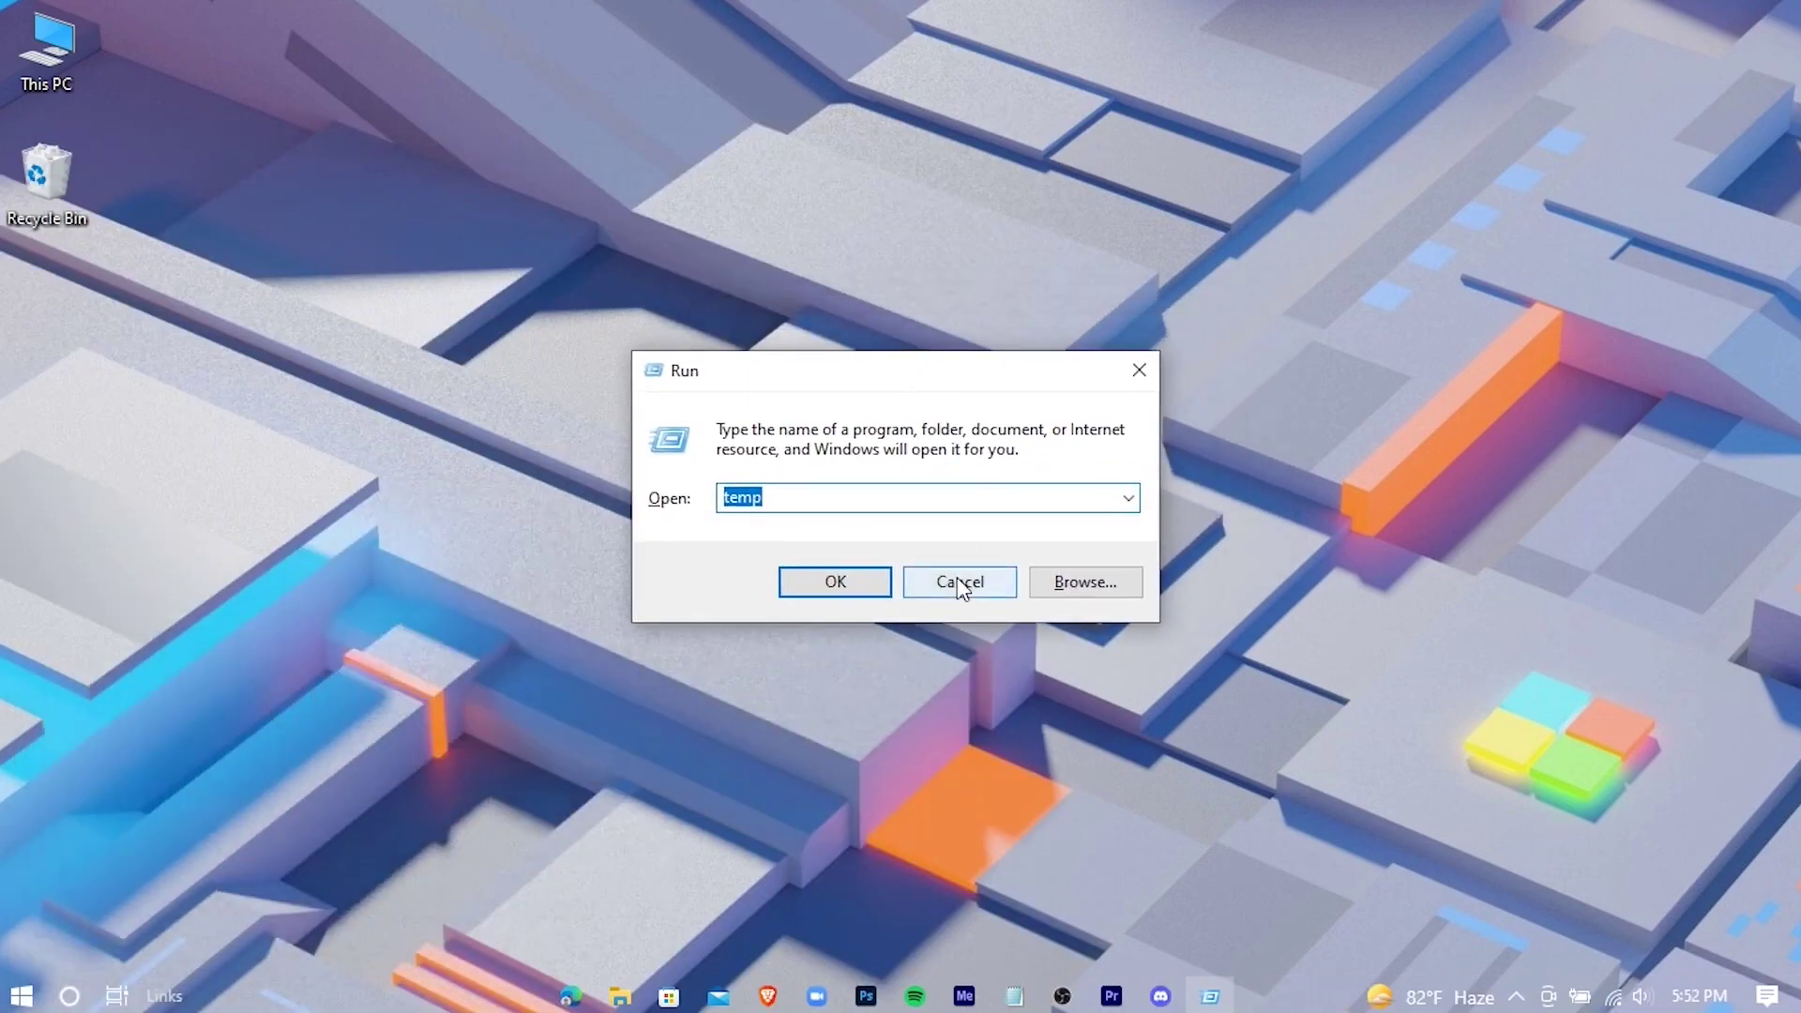
type("%temp%")
key("Return")
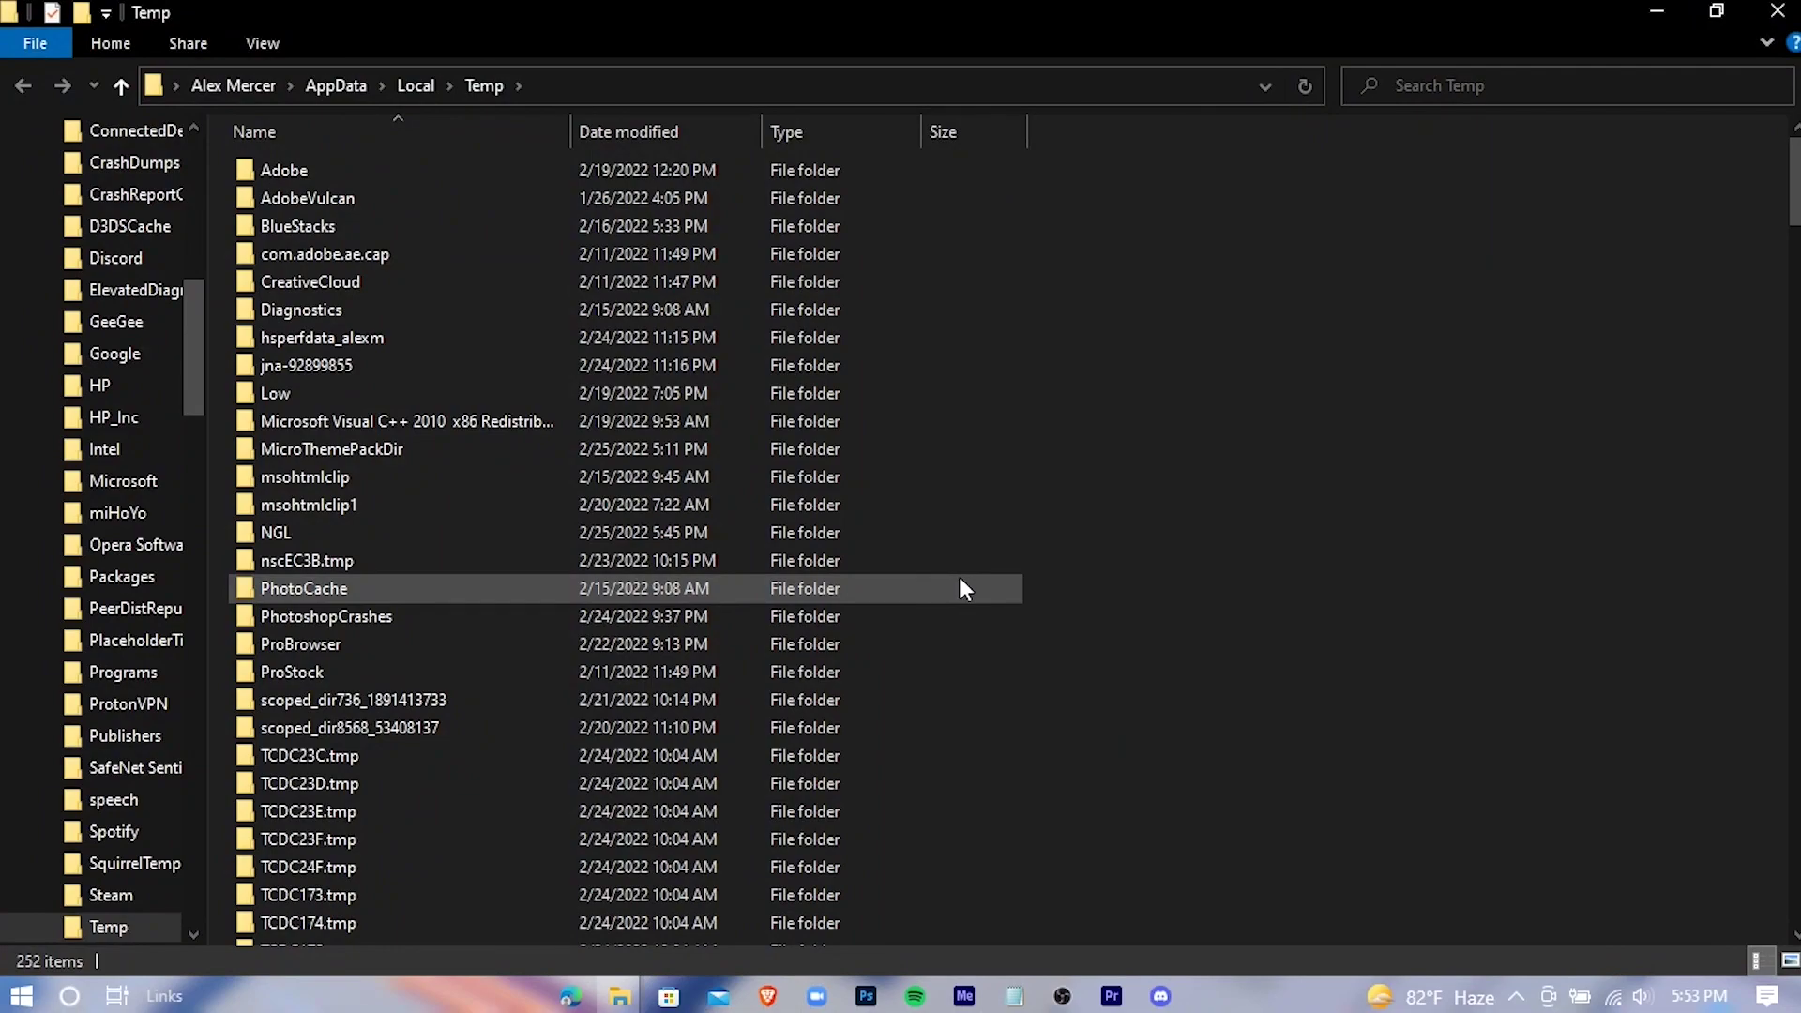
Permanently delete everything in the user's local Temp folder, skipping all files in use, and close the folder.
key("ctrl+a")
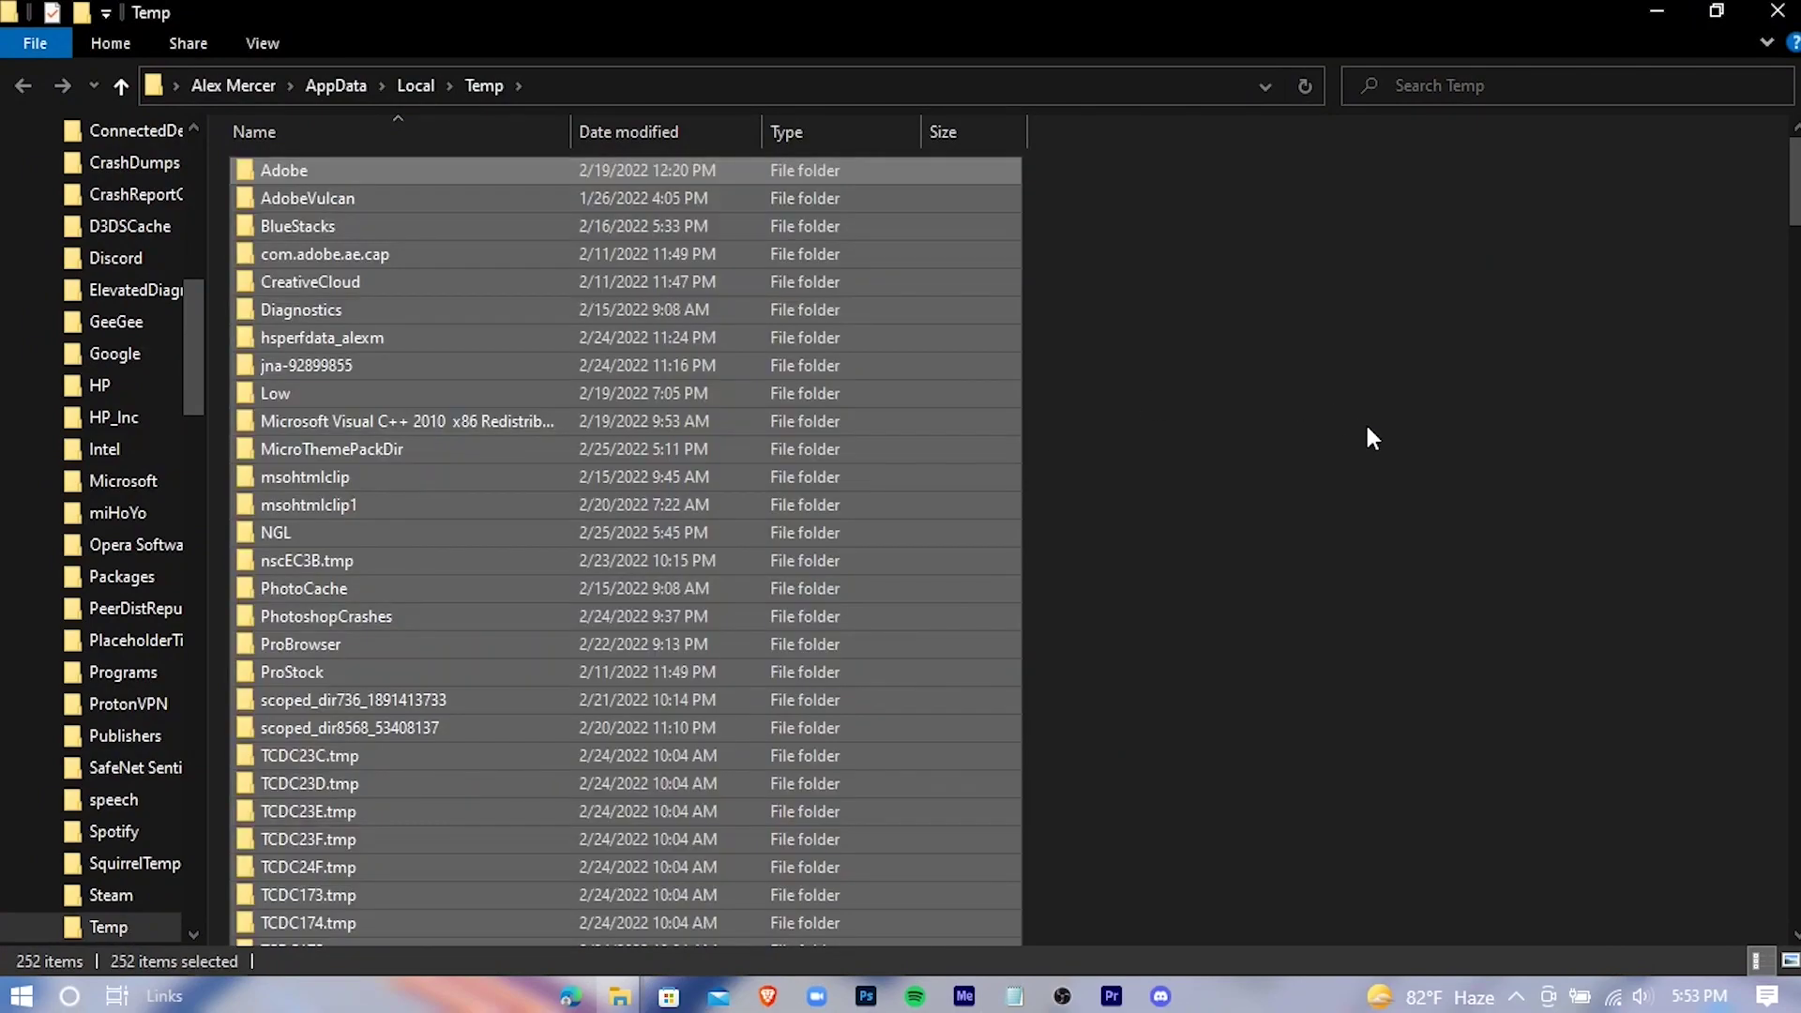
key("shift+Delete")
key("Return")
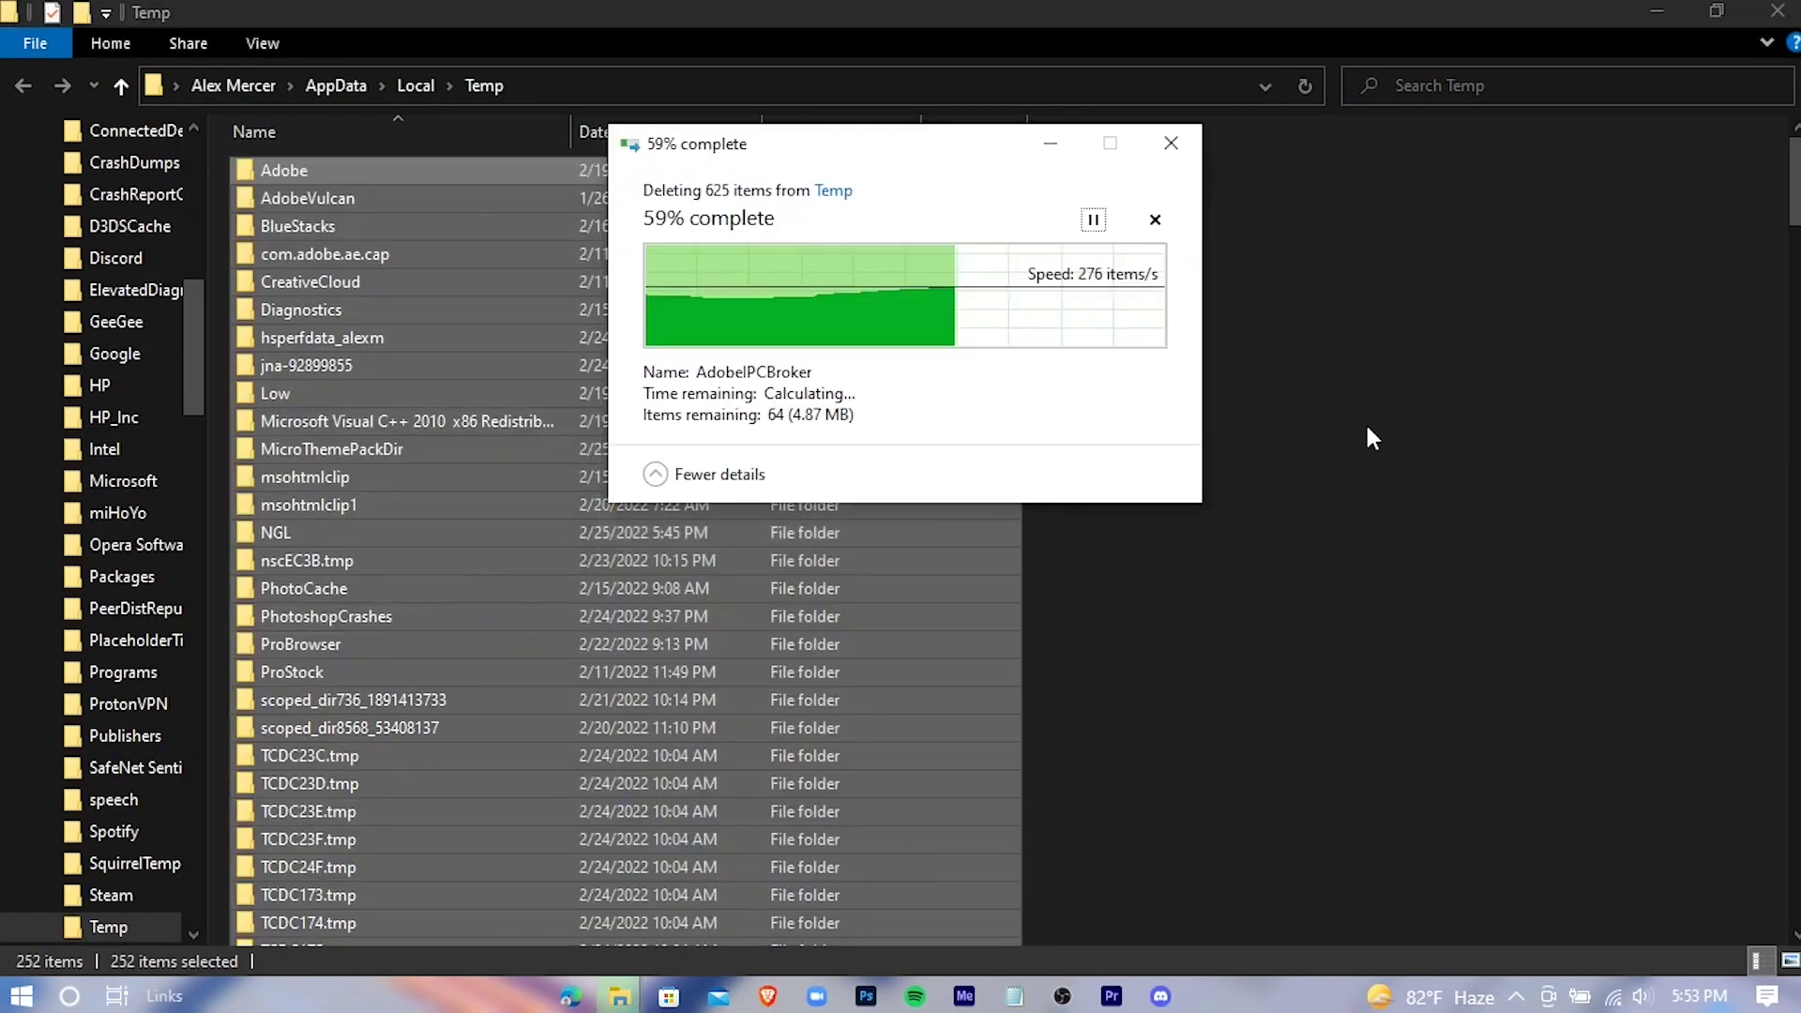
left_click(746, 371)
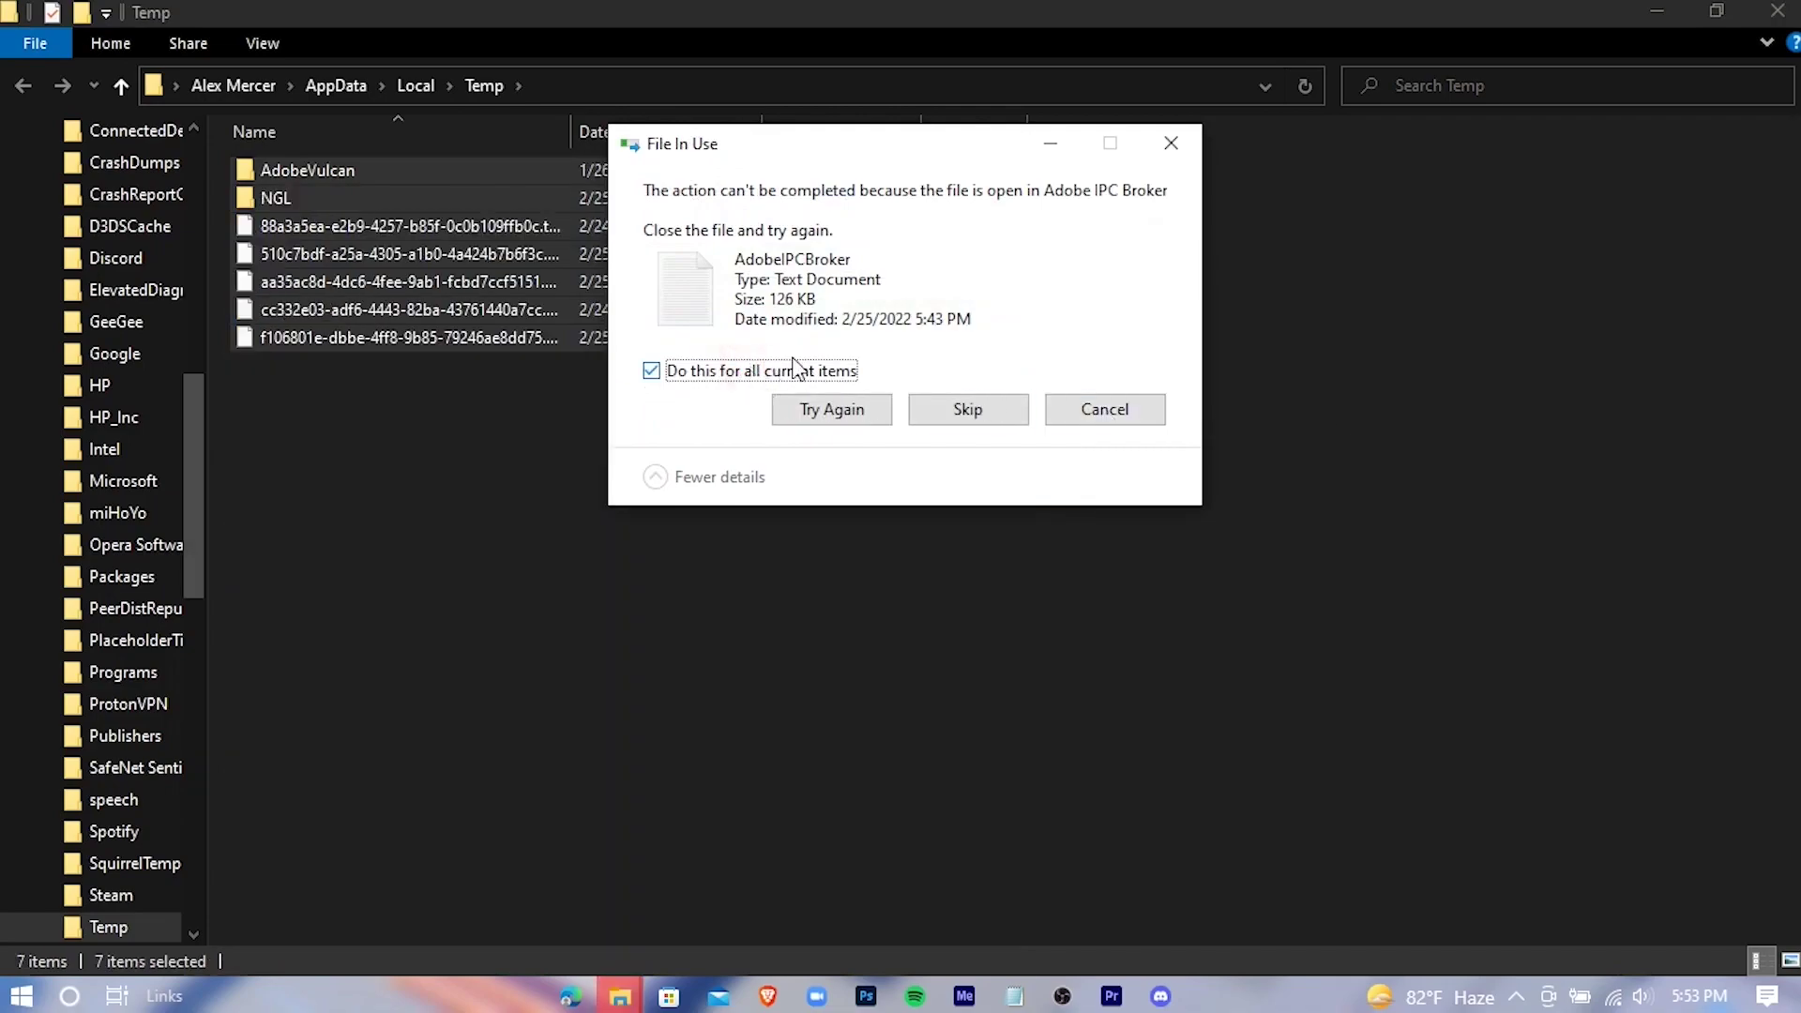
left_click(968, 409)
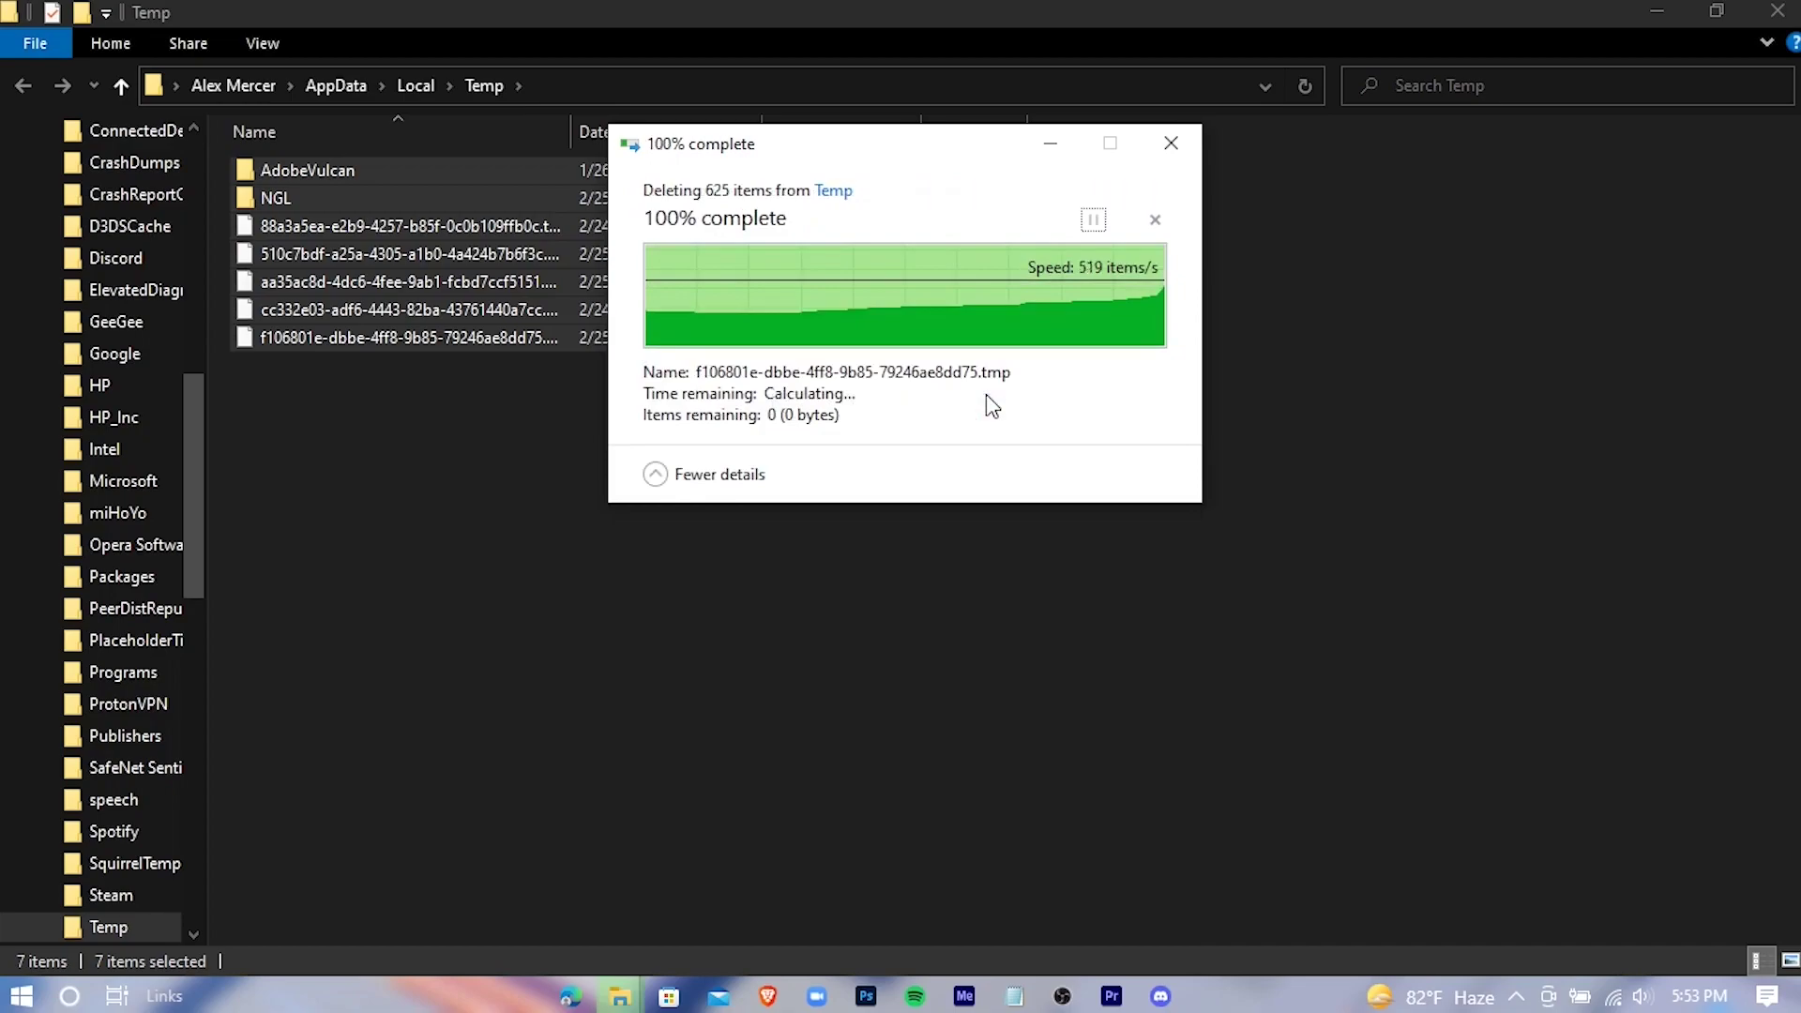
left_click(1777, 12)
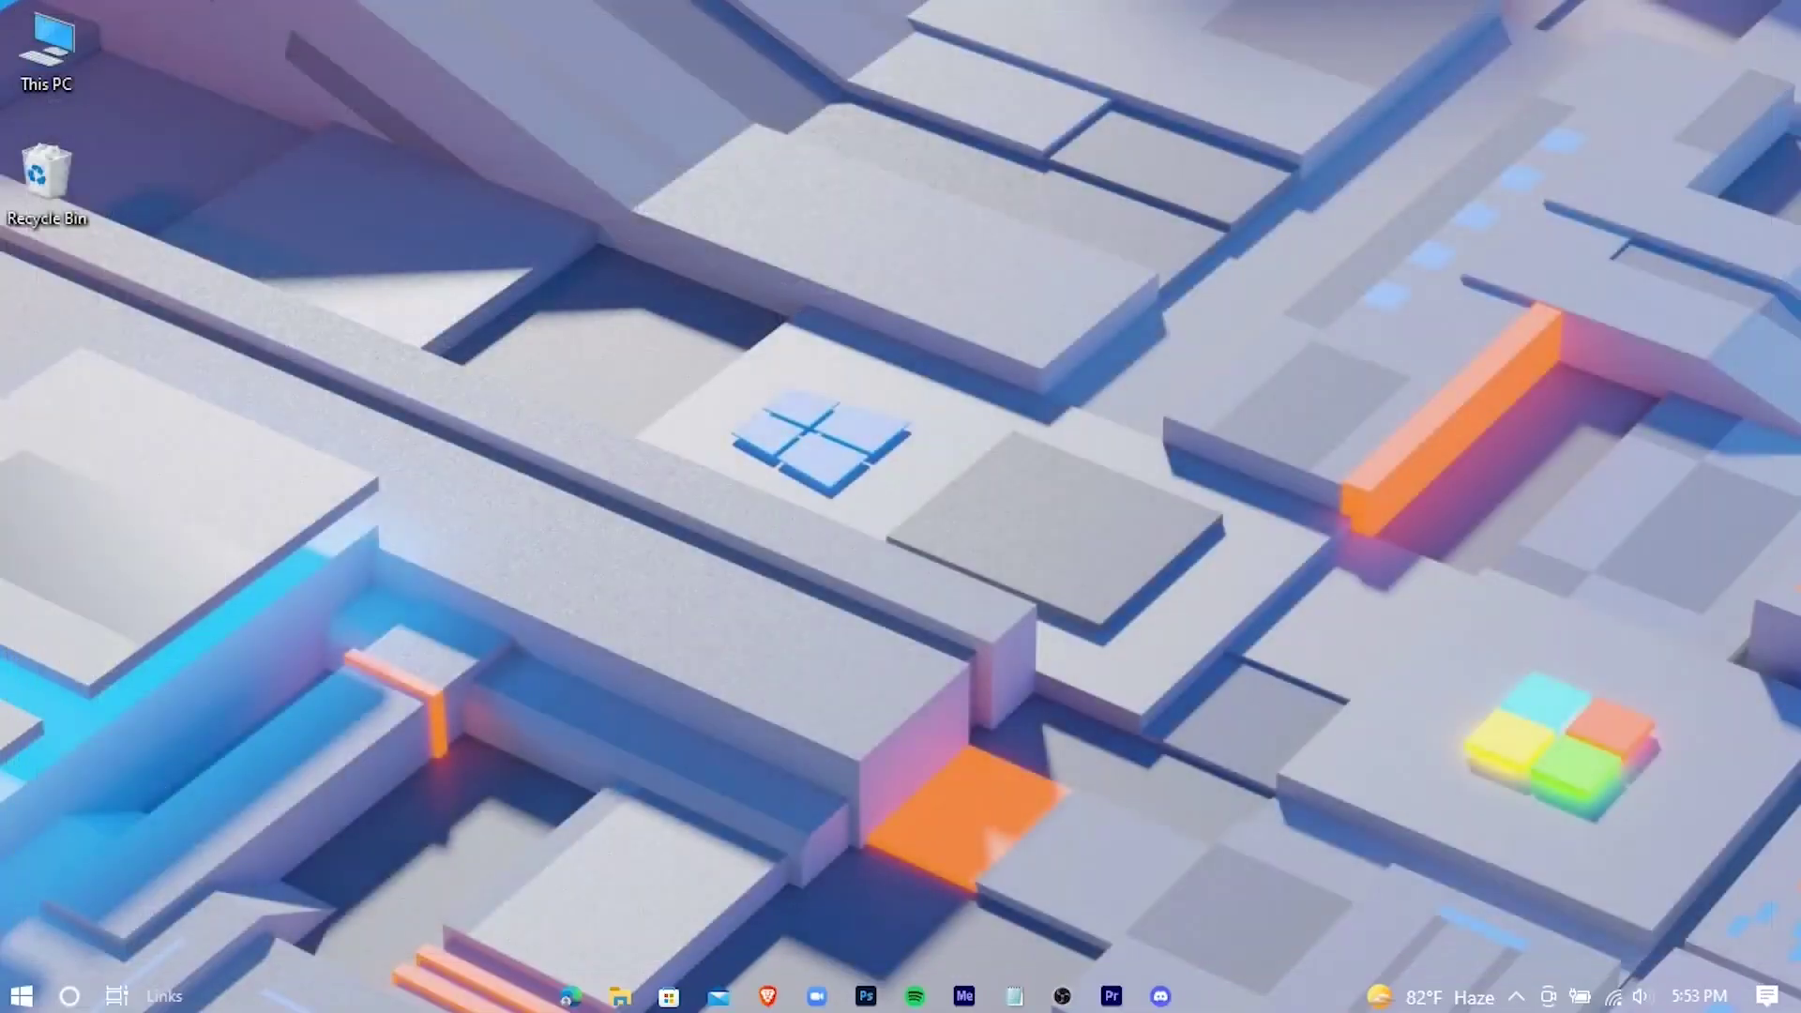
Open the Windows Prefetch folder through the Run dialog with prefetch, granting permanent access to it.
key("super+r")
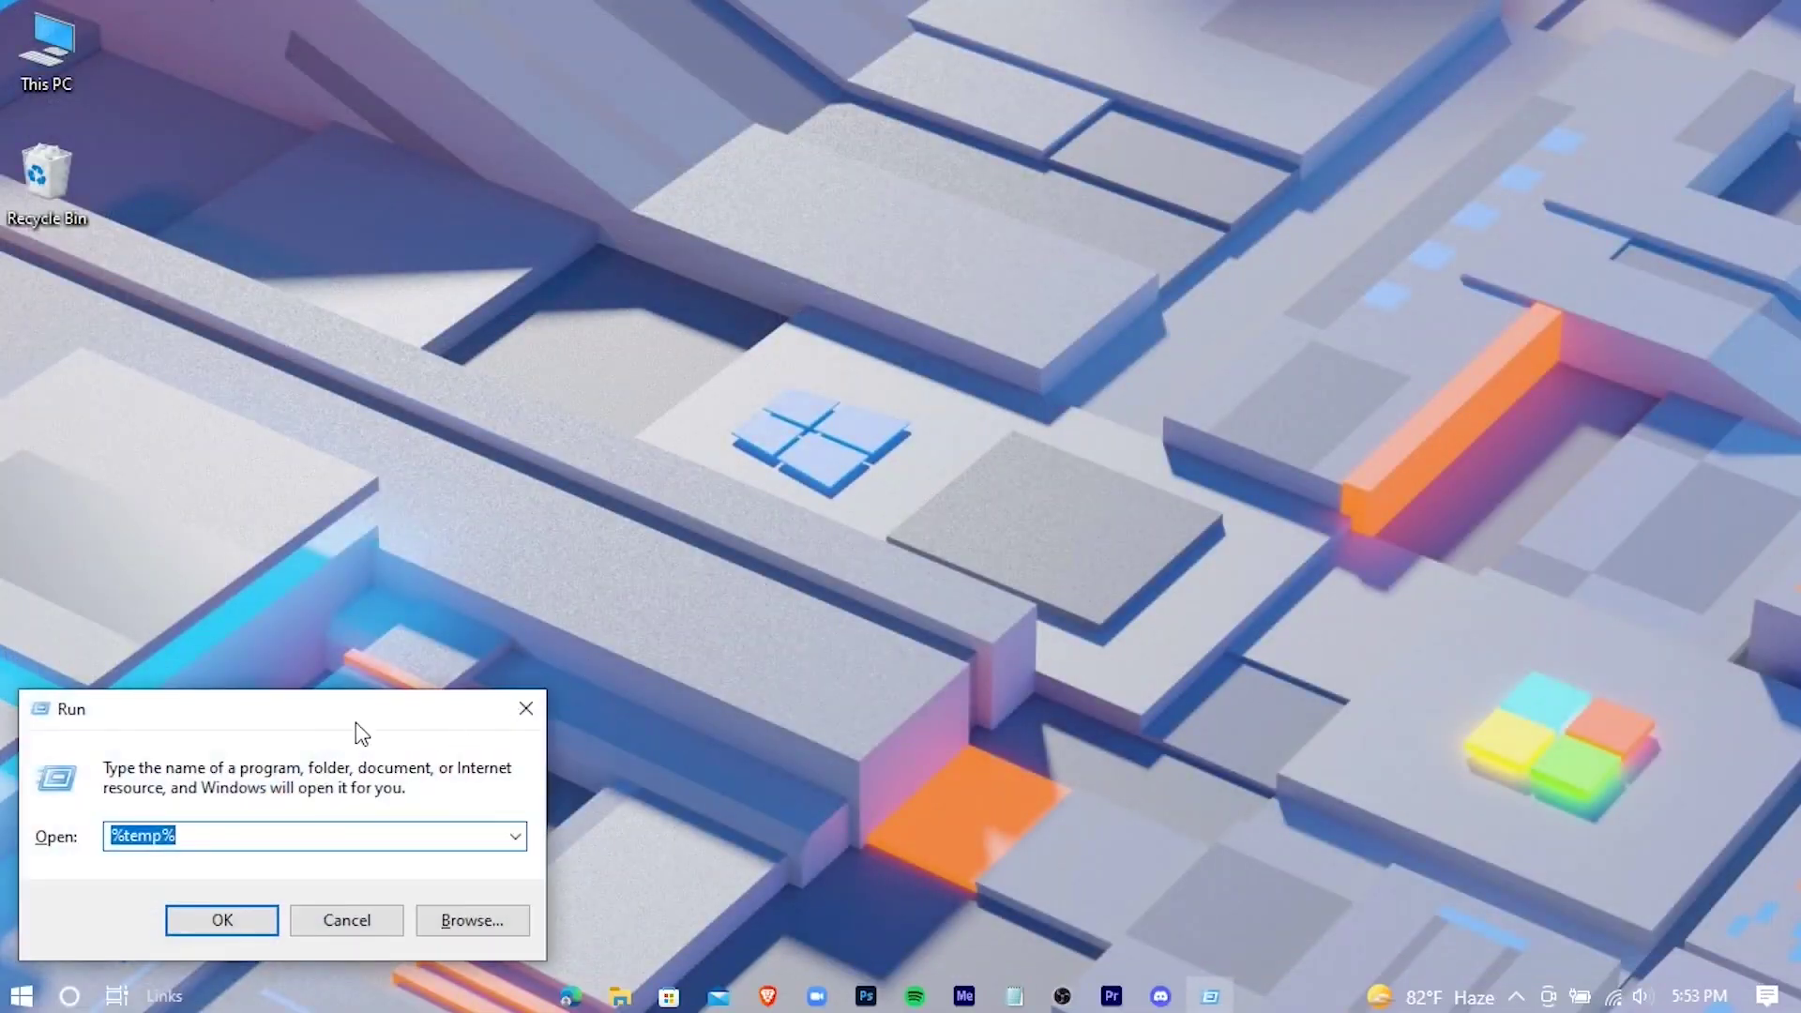
left_click_drag(361, 732, 968, 410)
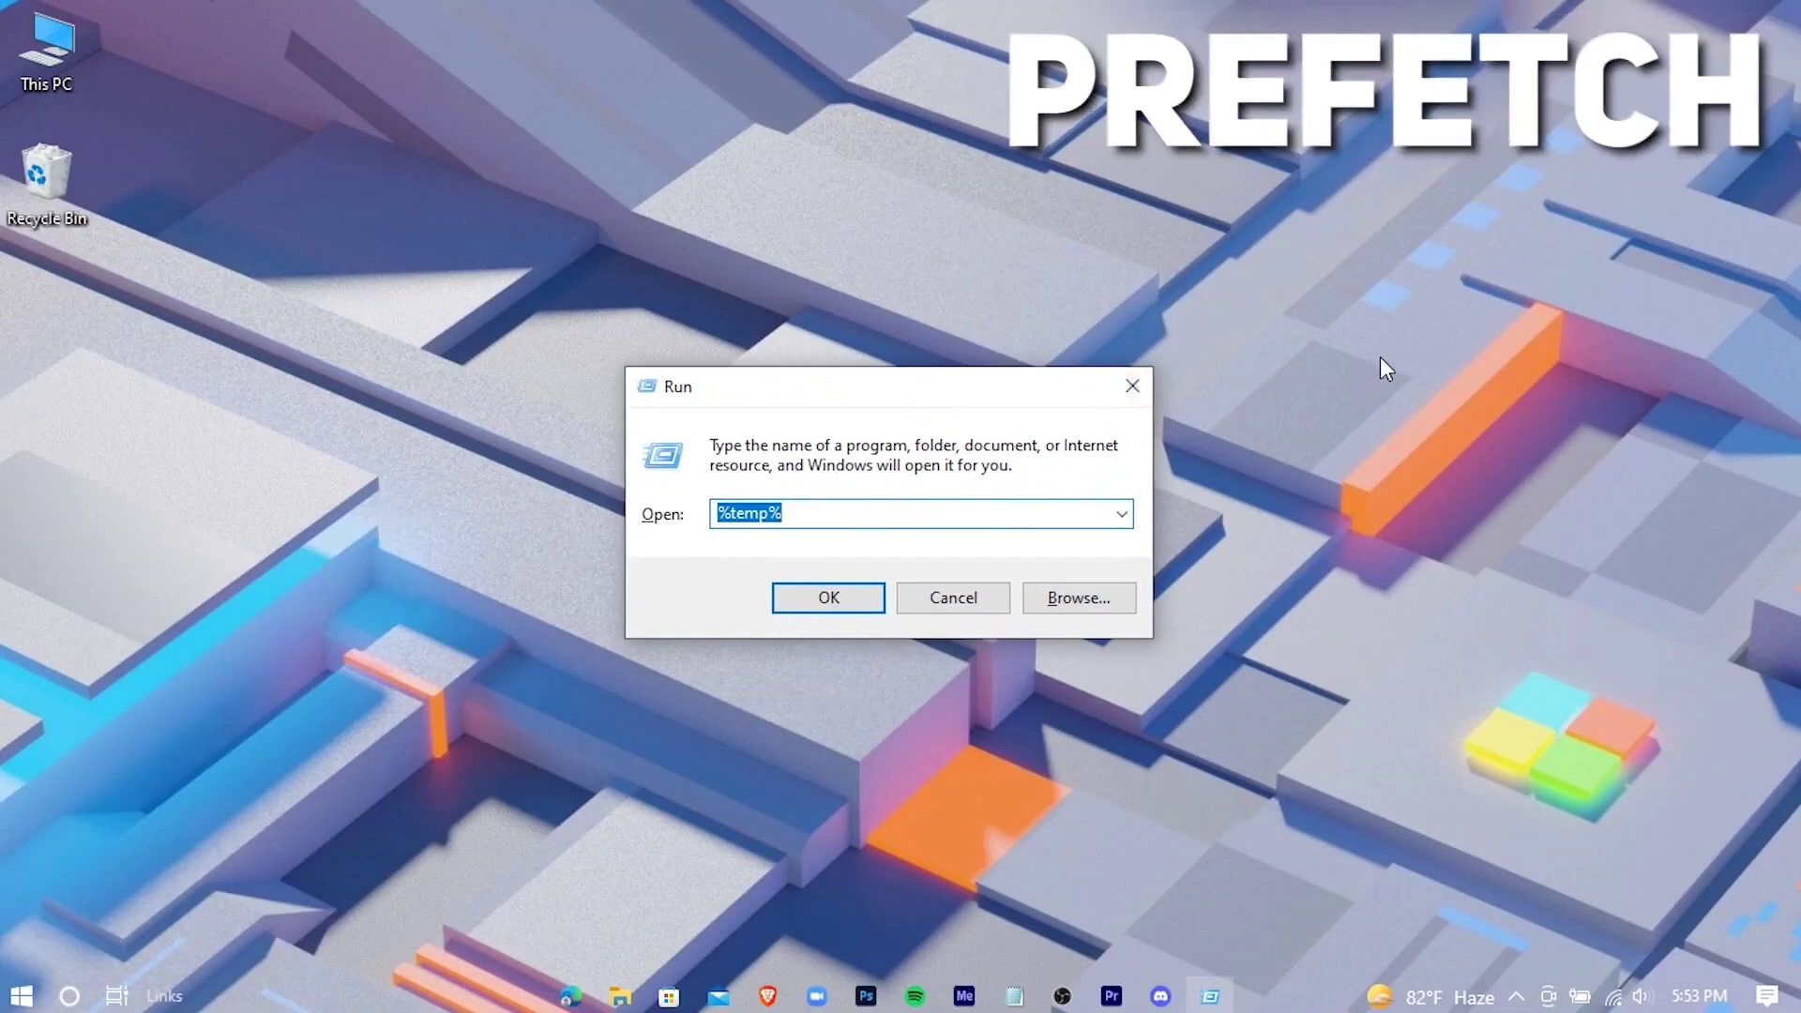
type("prefetch")
key("Return")
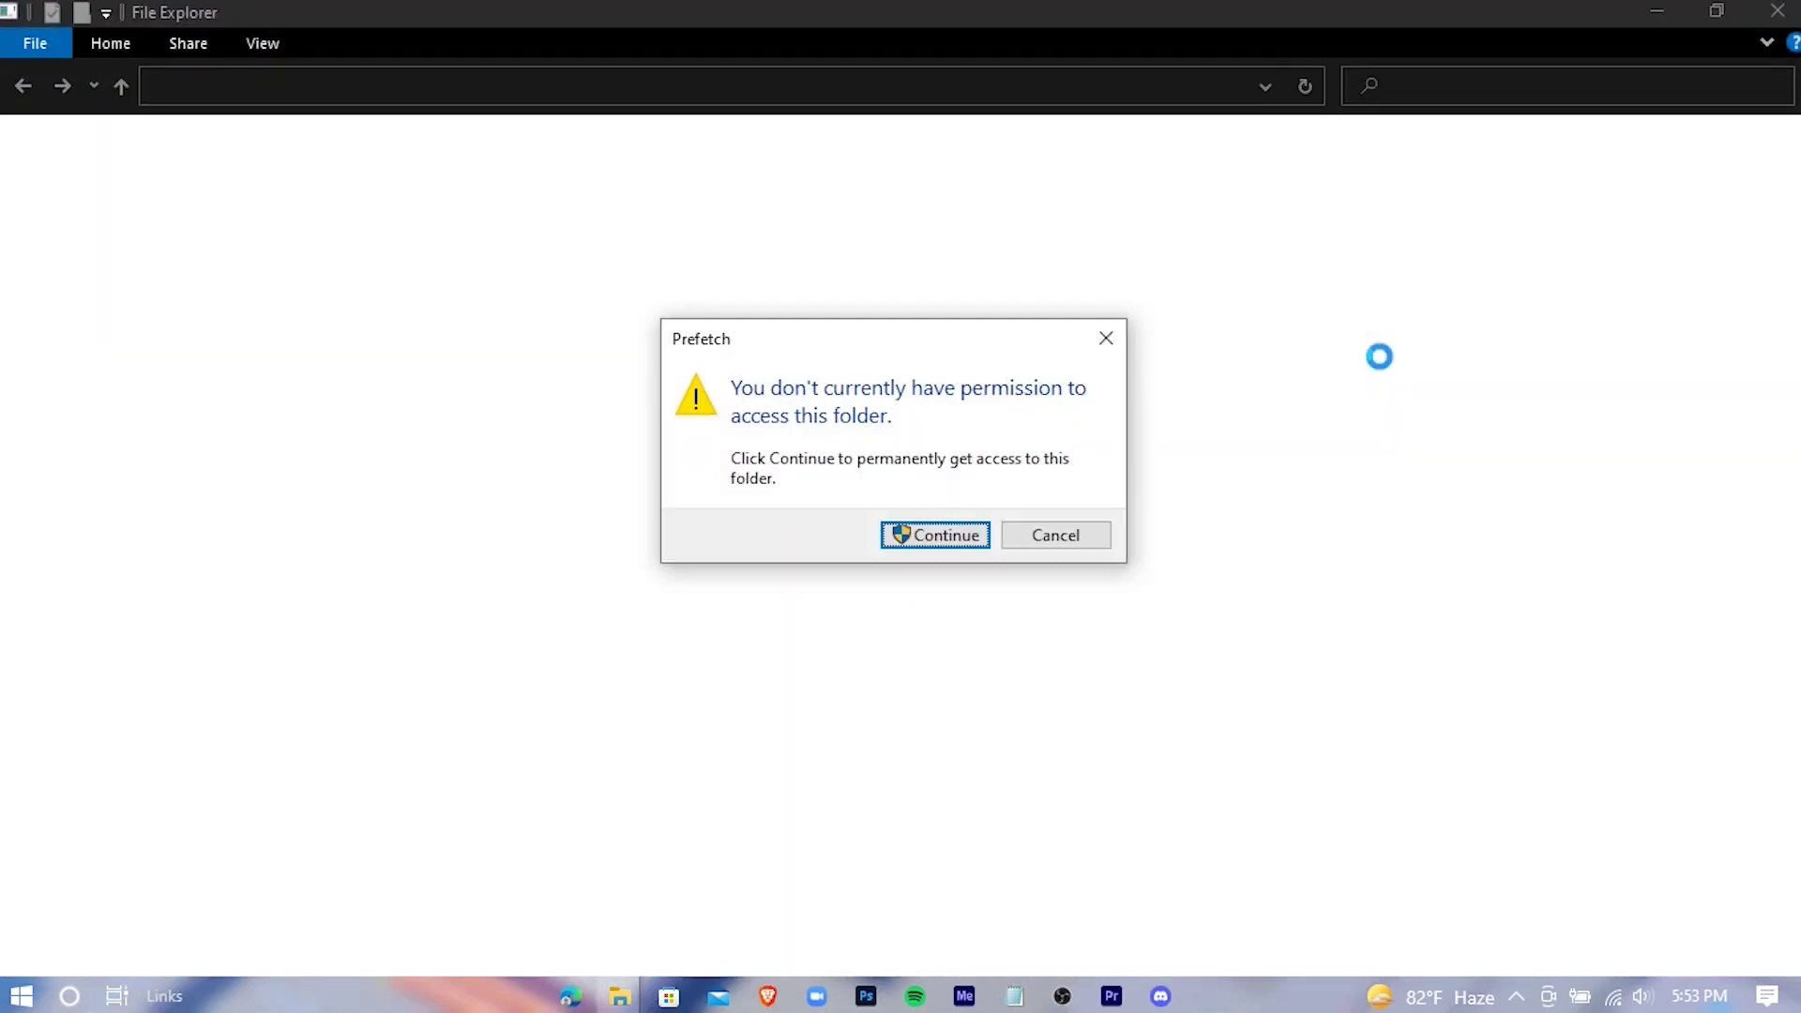
left_click(918, 536)
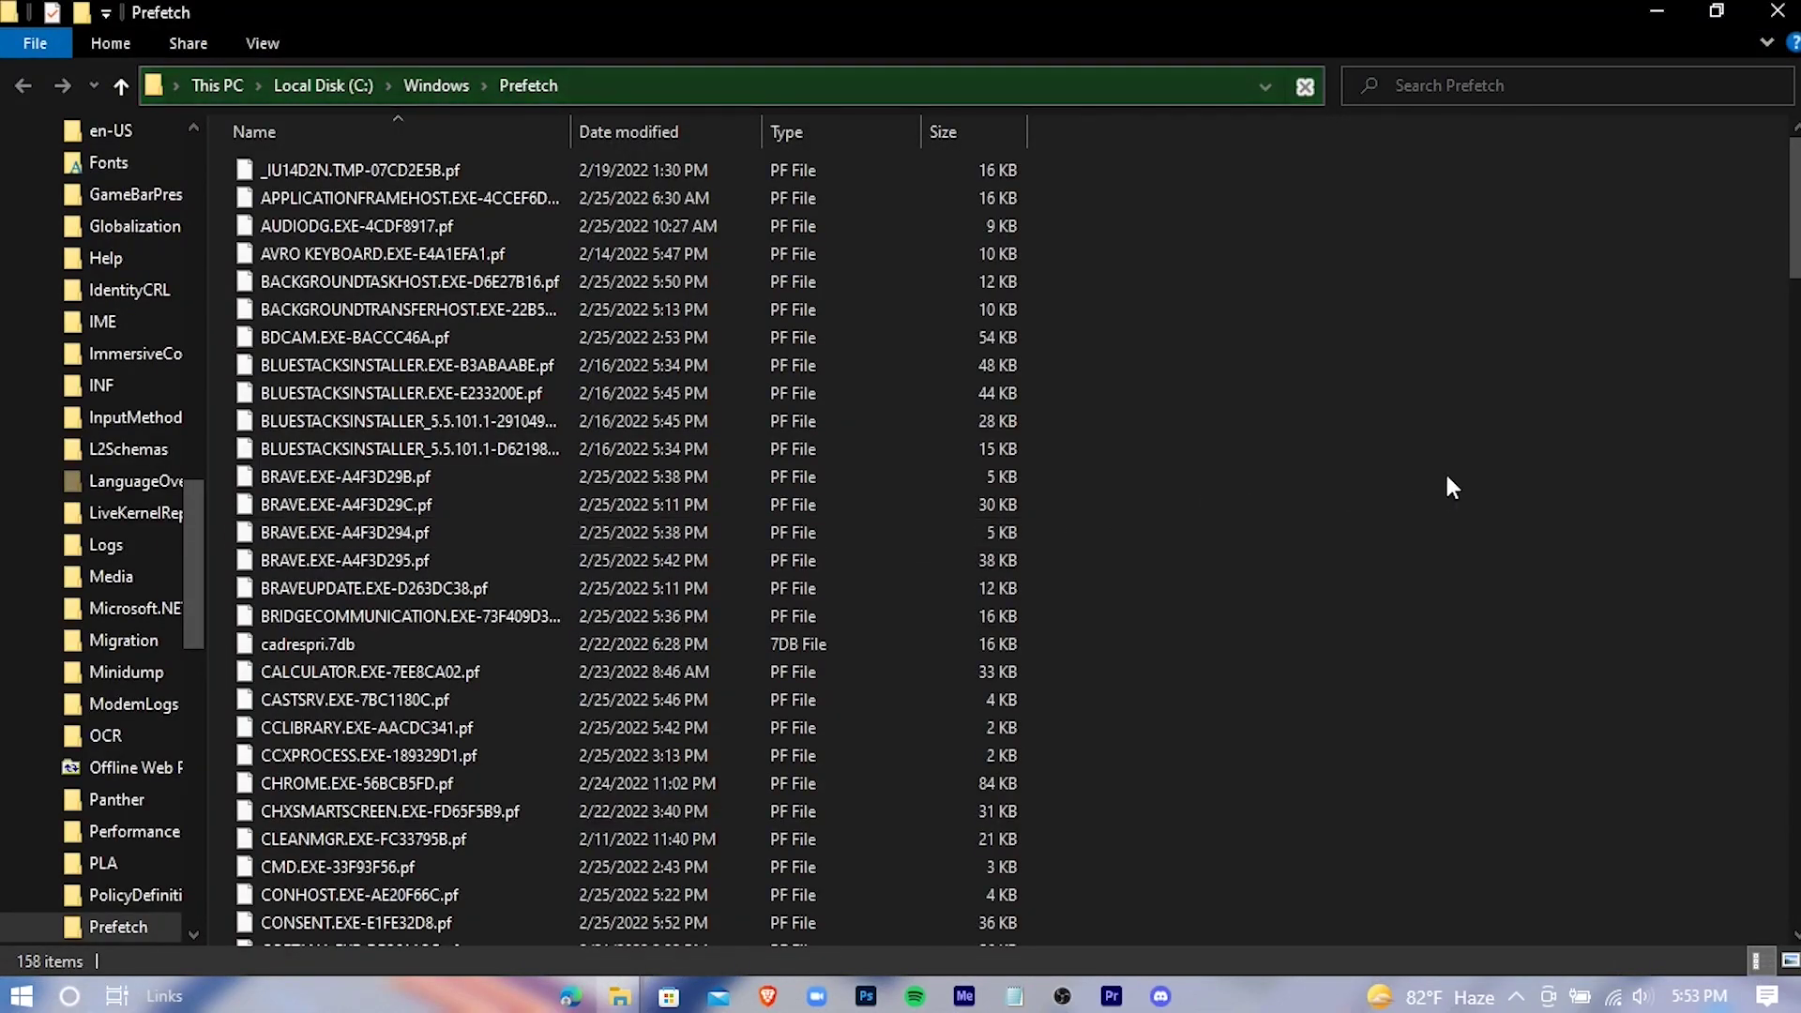
Permanently delete all files in the Prefetch folder.
key("ctrl+a")
key("shift+Delete")
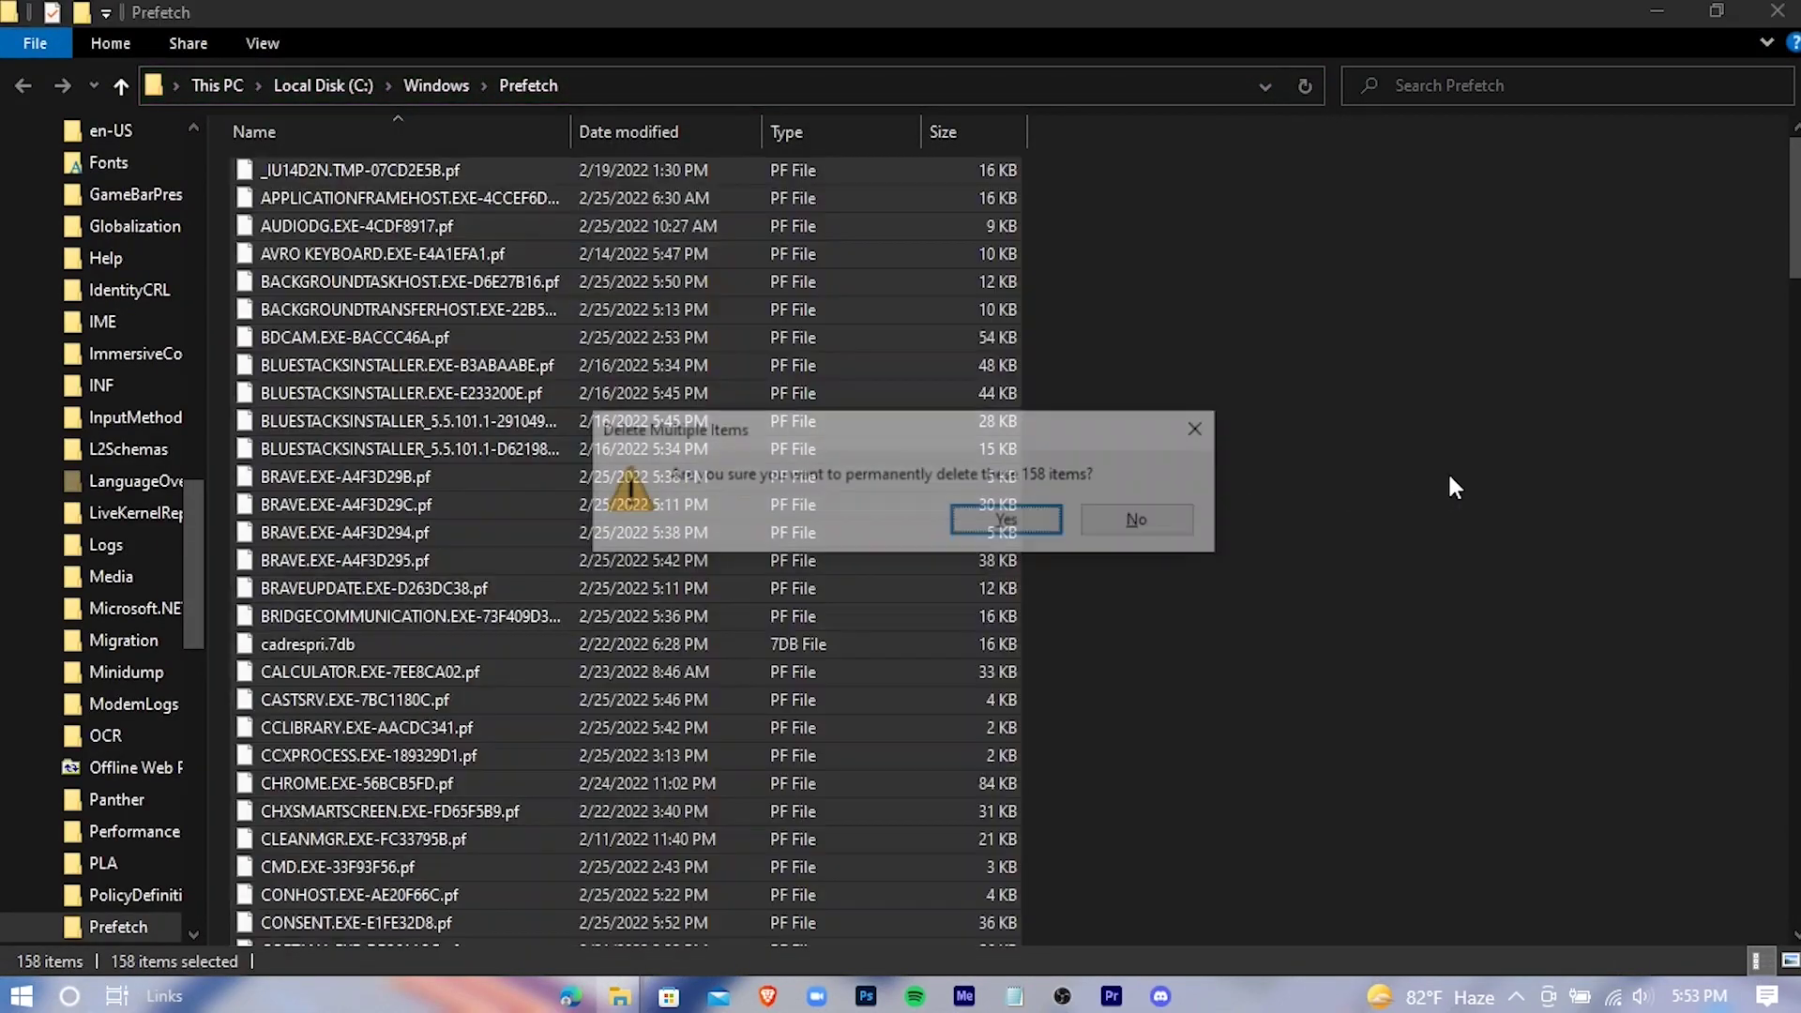
key("Return")
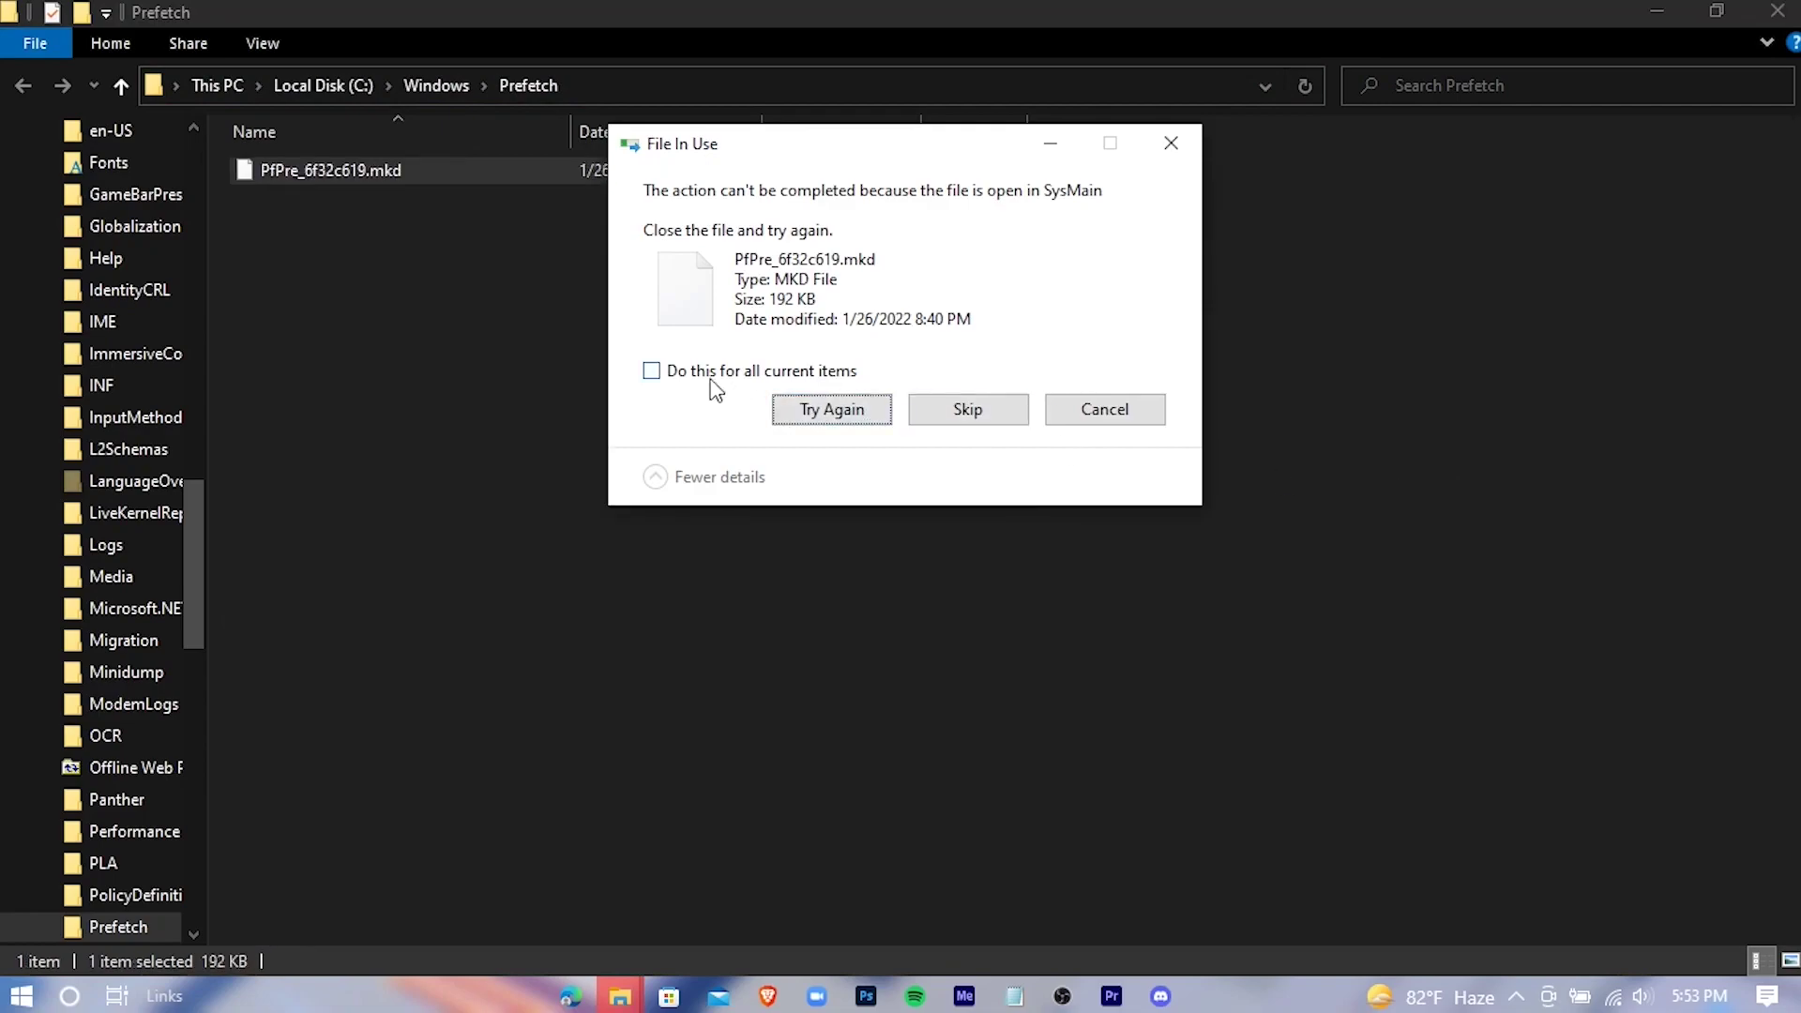
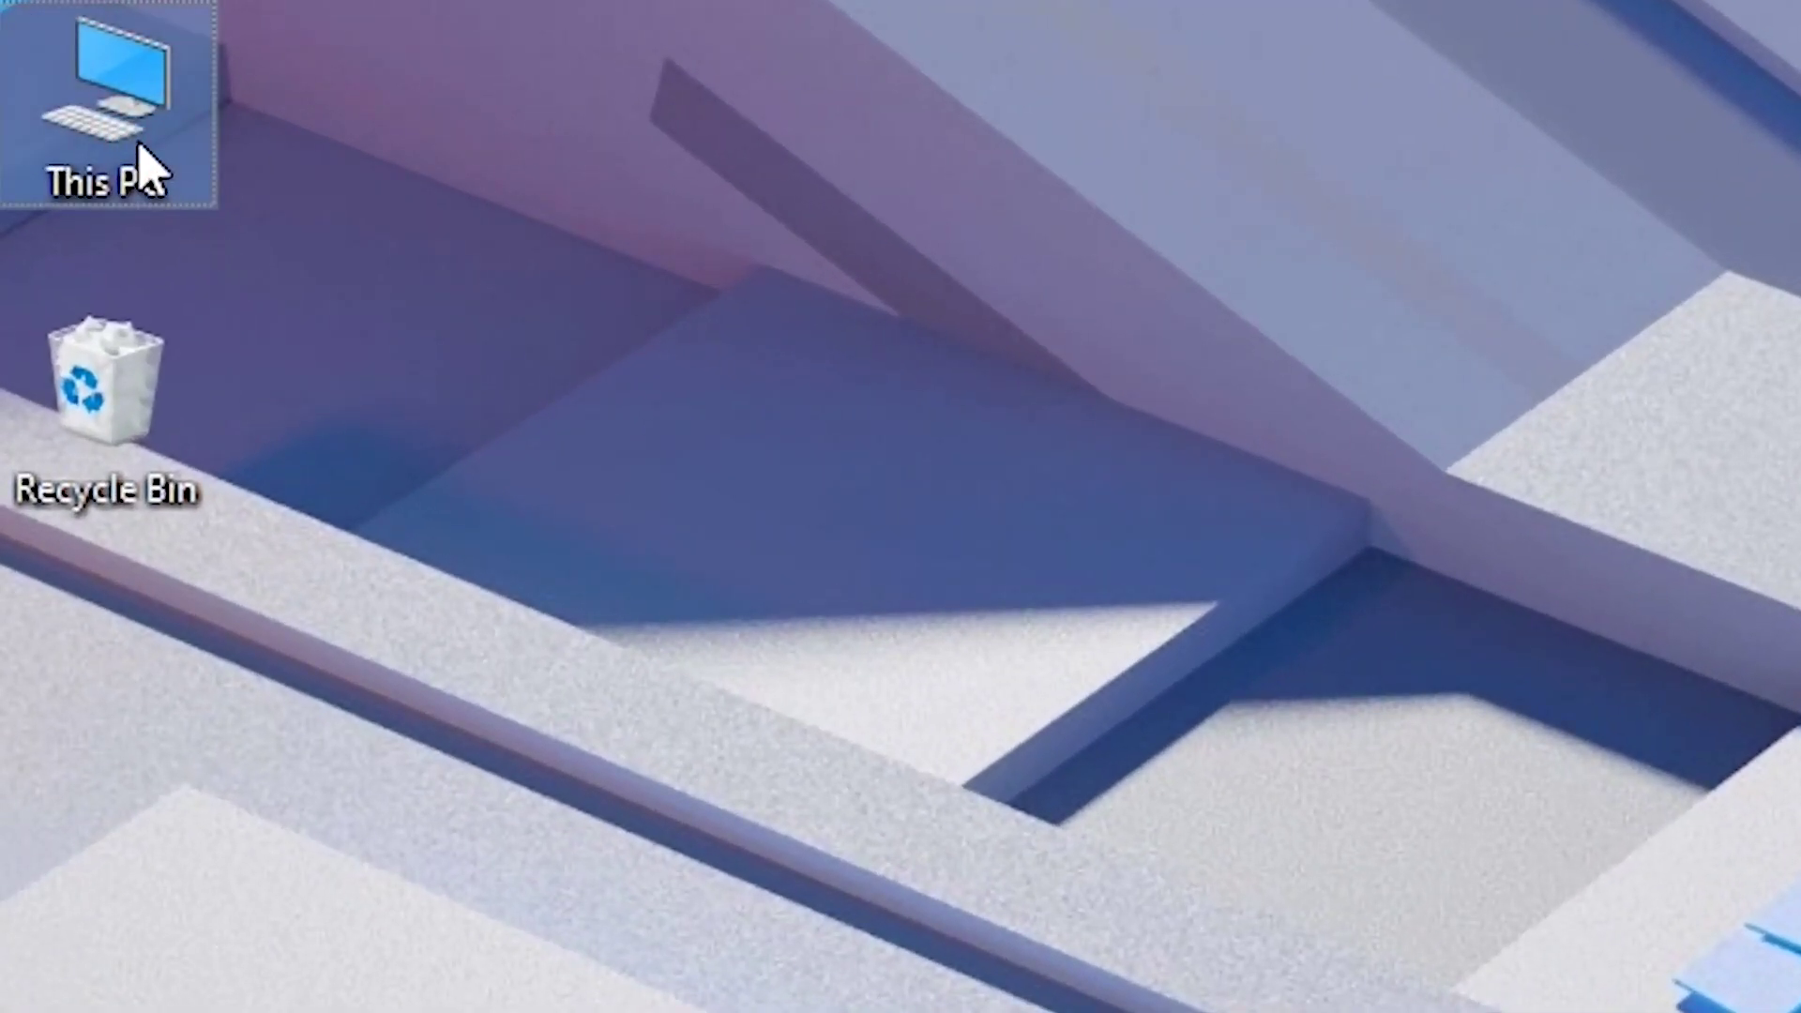
Open the properties of Local Disk (C:) from This PC and start Disk Cleanup for the drive.
right_click(62, 78)
left_click(660, 208)
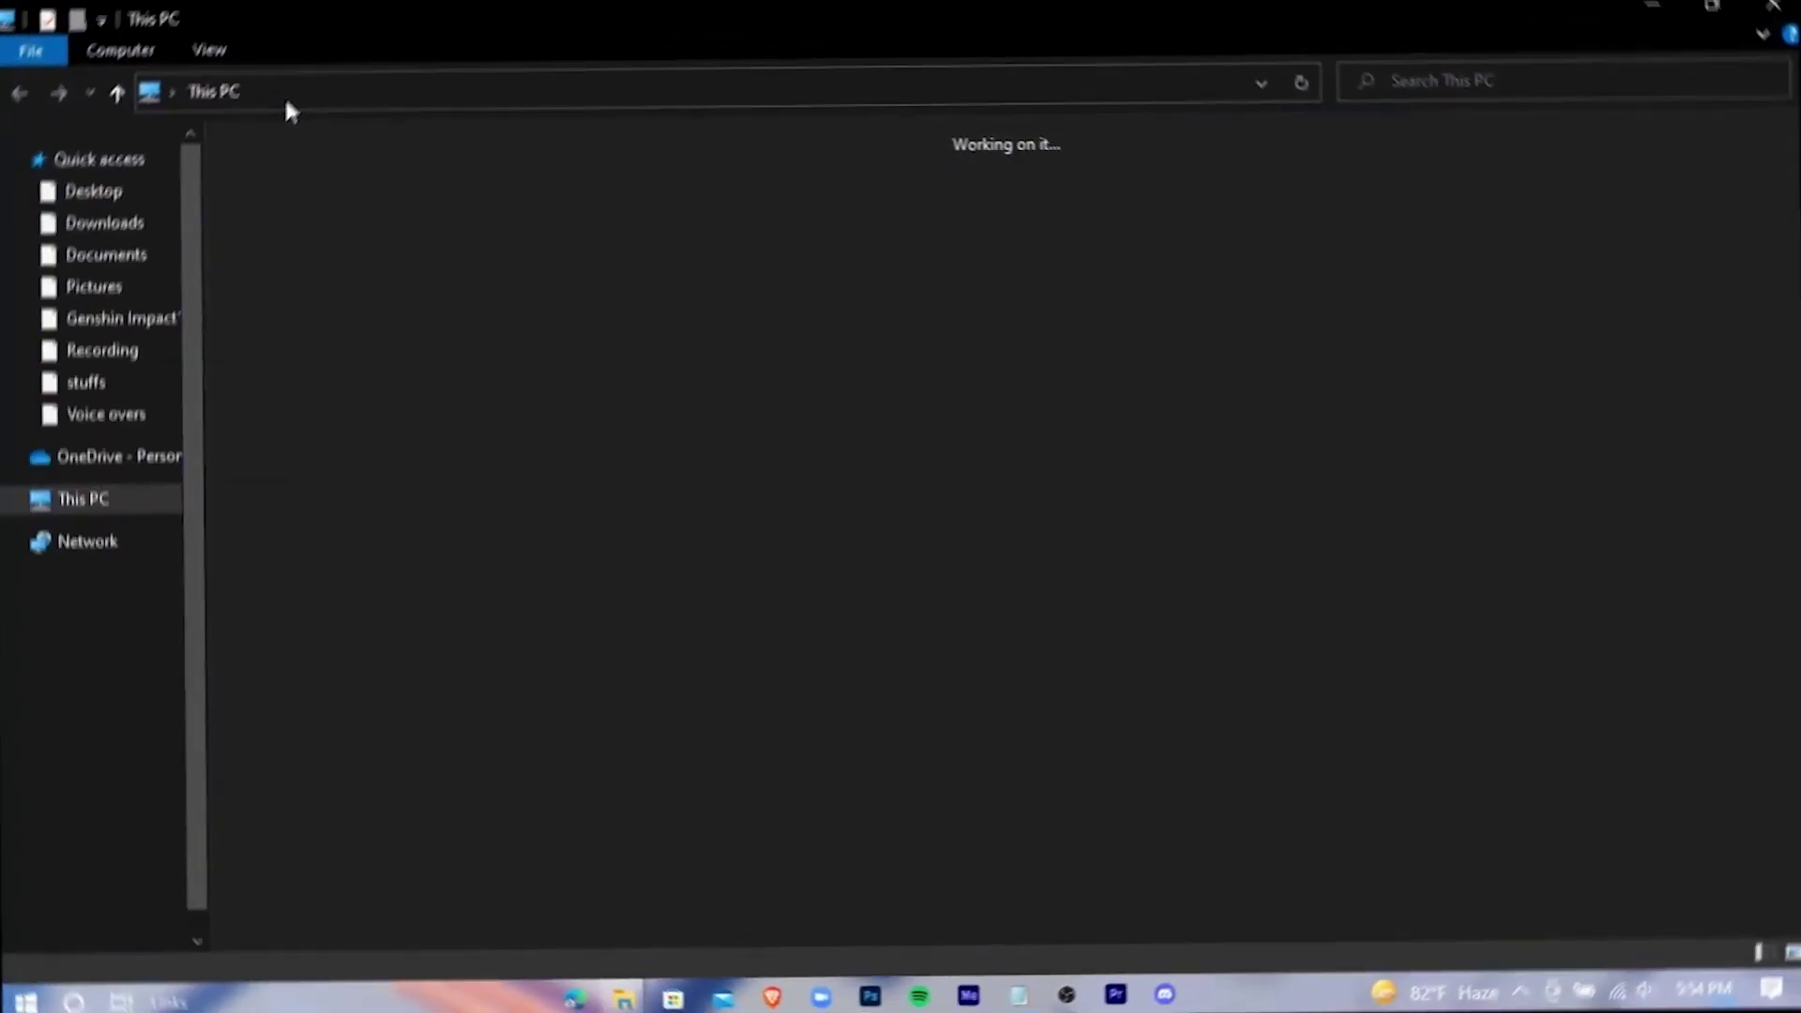
left_click(263, 375)
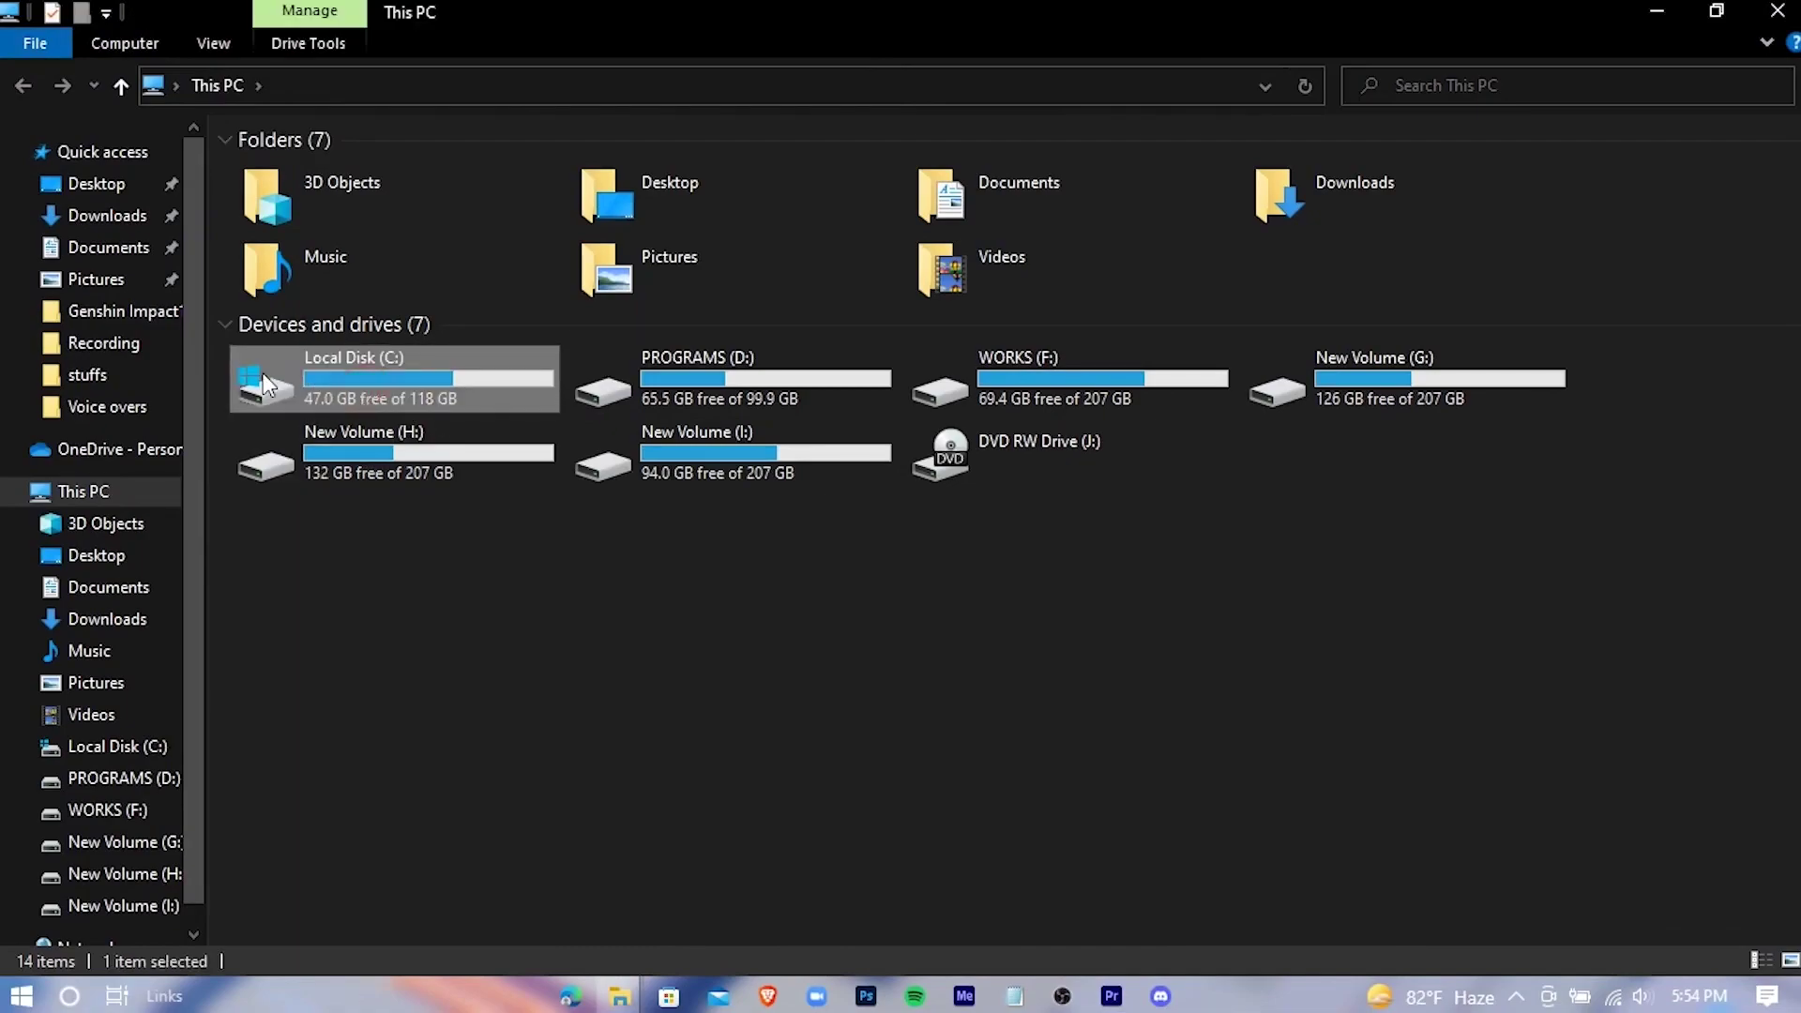
right_click(433, 377)
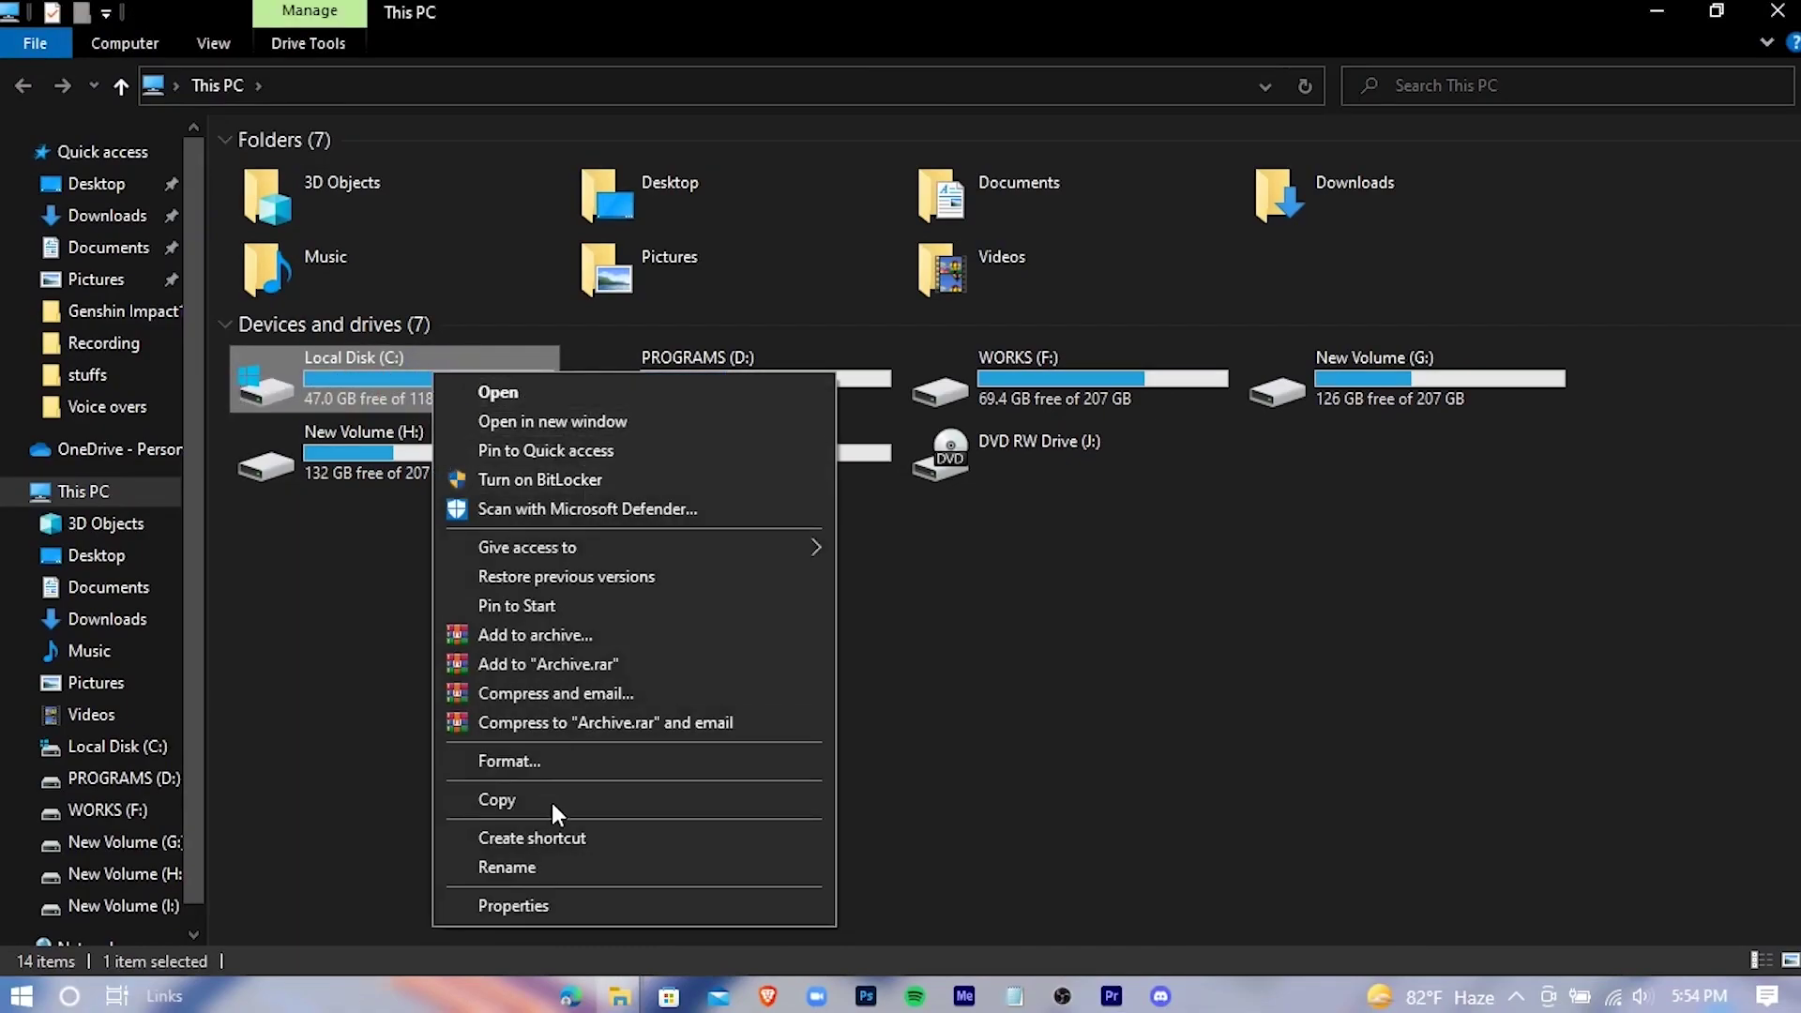
left_click(715, 905)
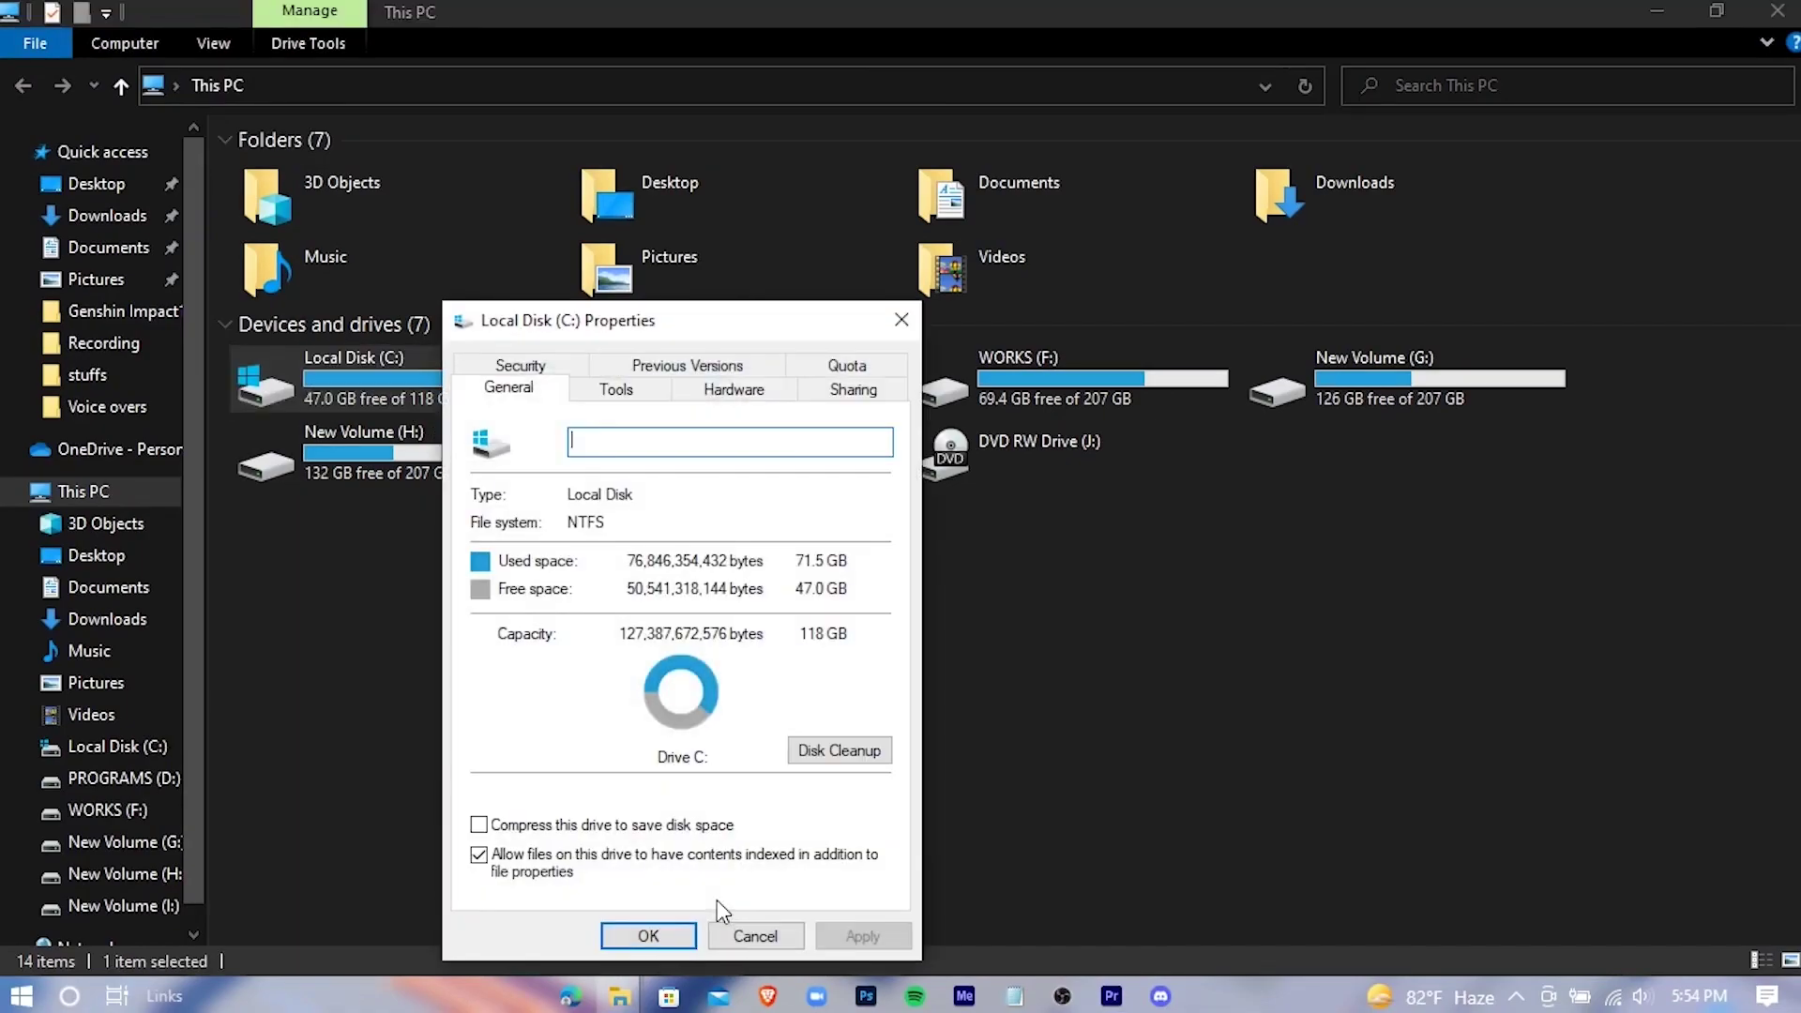
left_click_drag(685, 317, 933, 200)
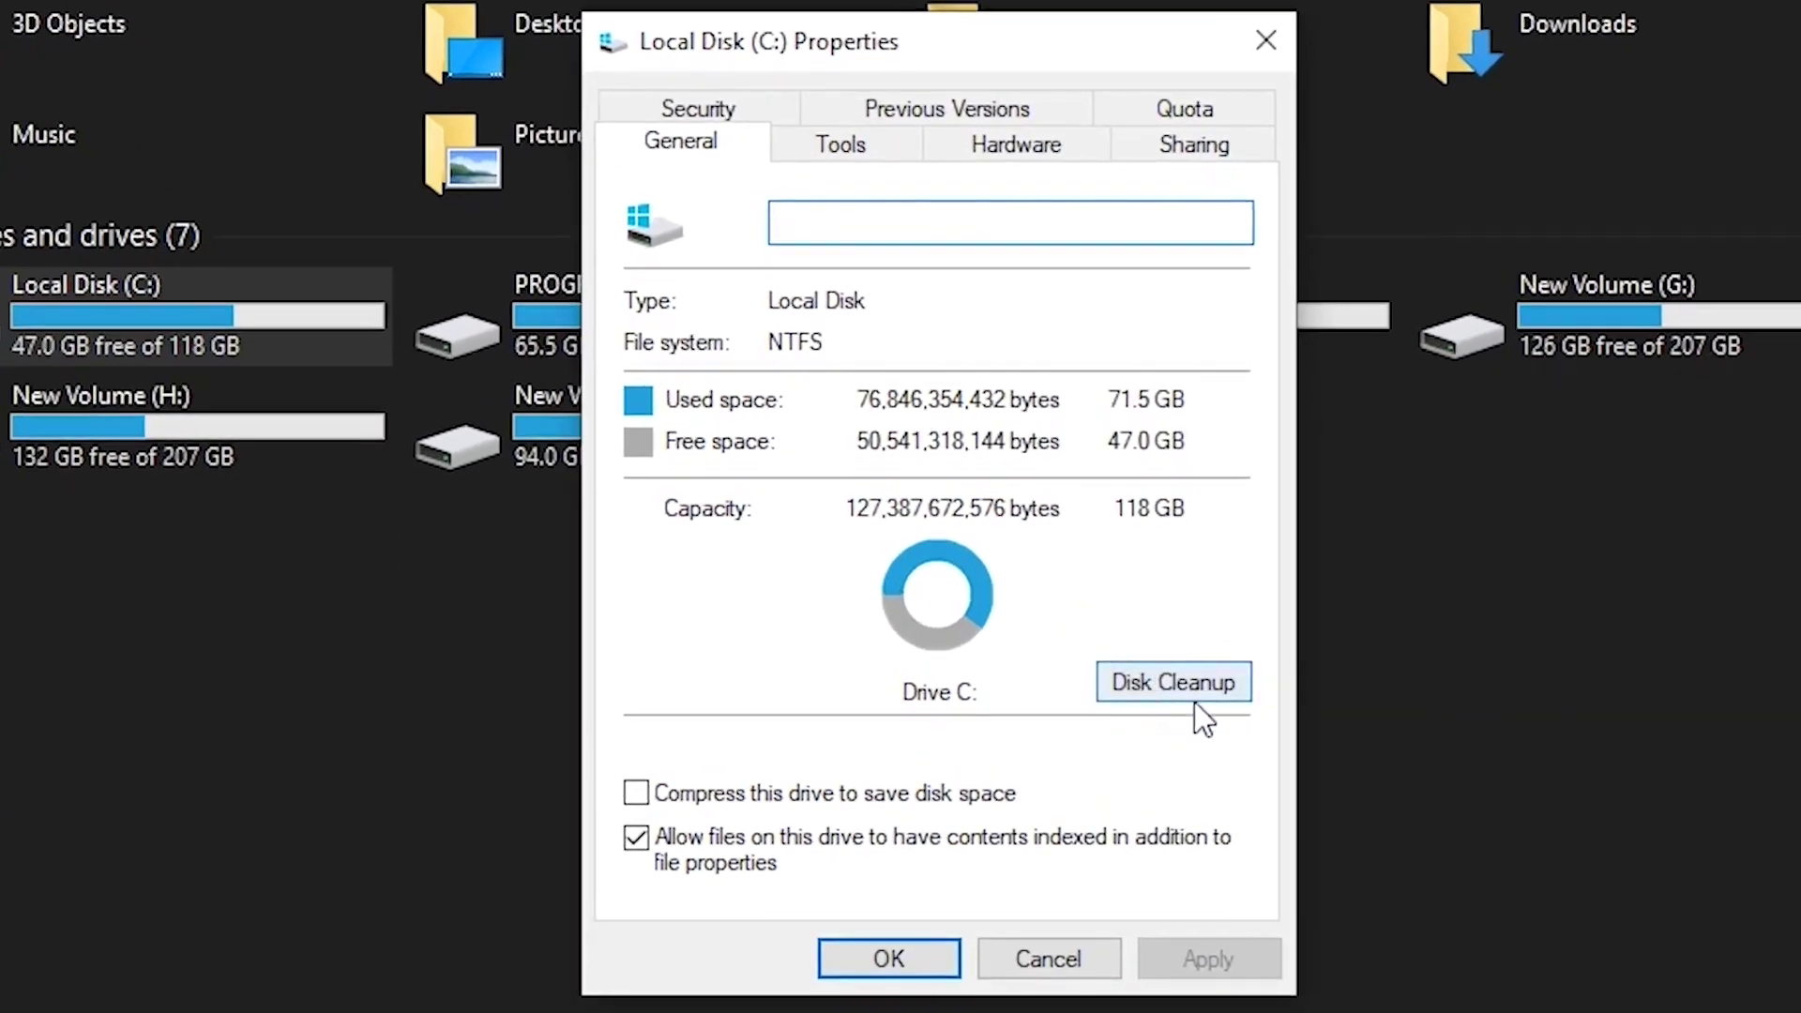
left_click(1163, 695)
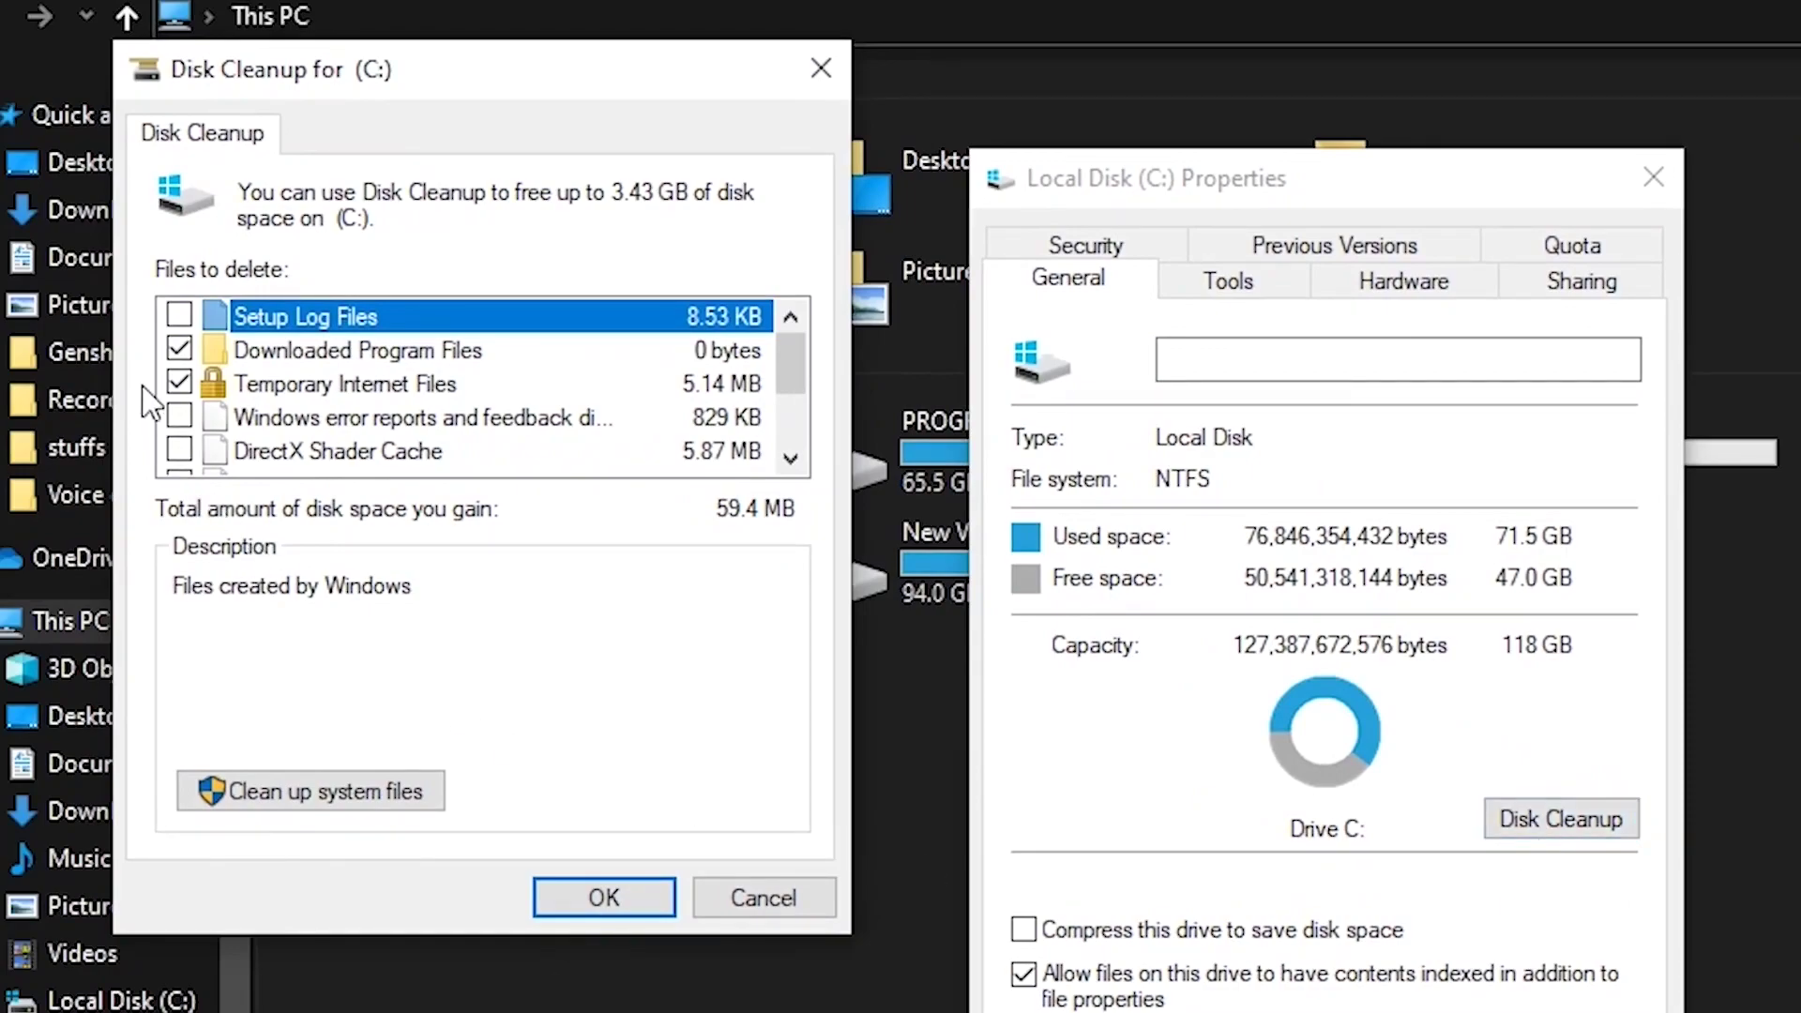
Add DirectX Shader Cache, Delivery Optimization Files, Windows error reports and Temporary files to the files Disk Cleanup deletes.
left_click(181, 451)
scroll(230, 441, "down", 1)
left_click(181, 384)
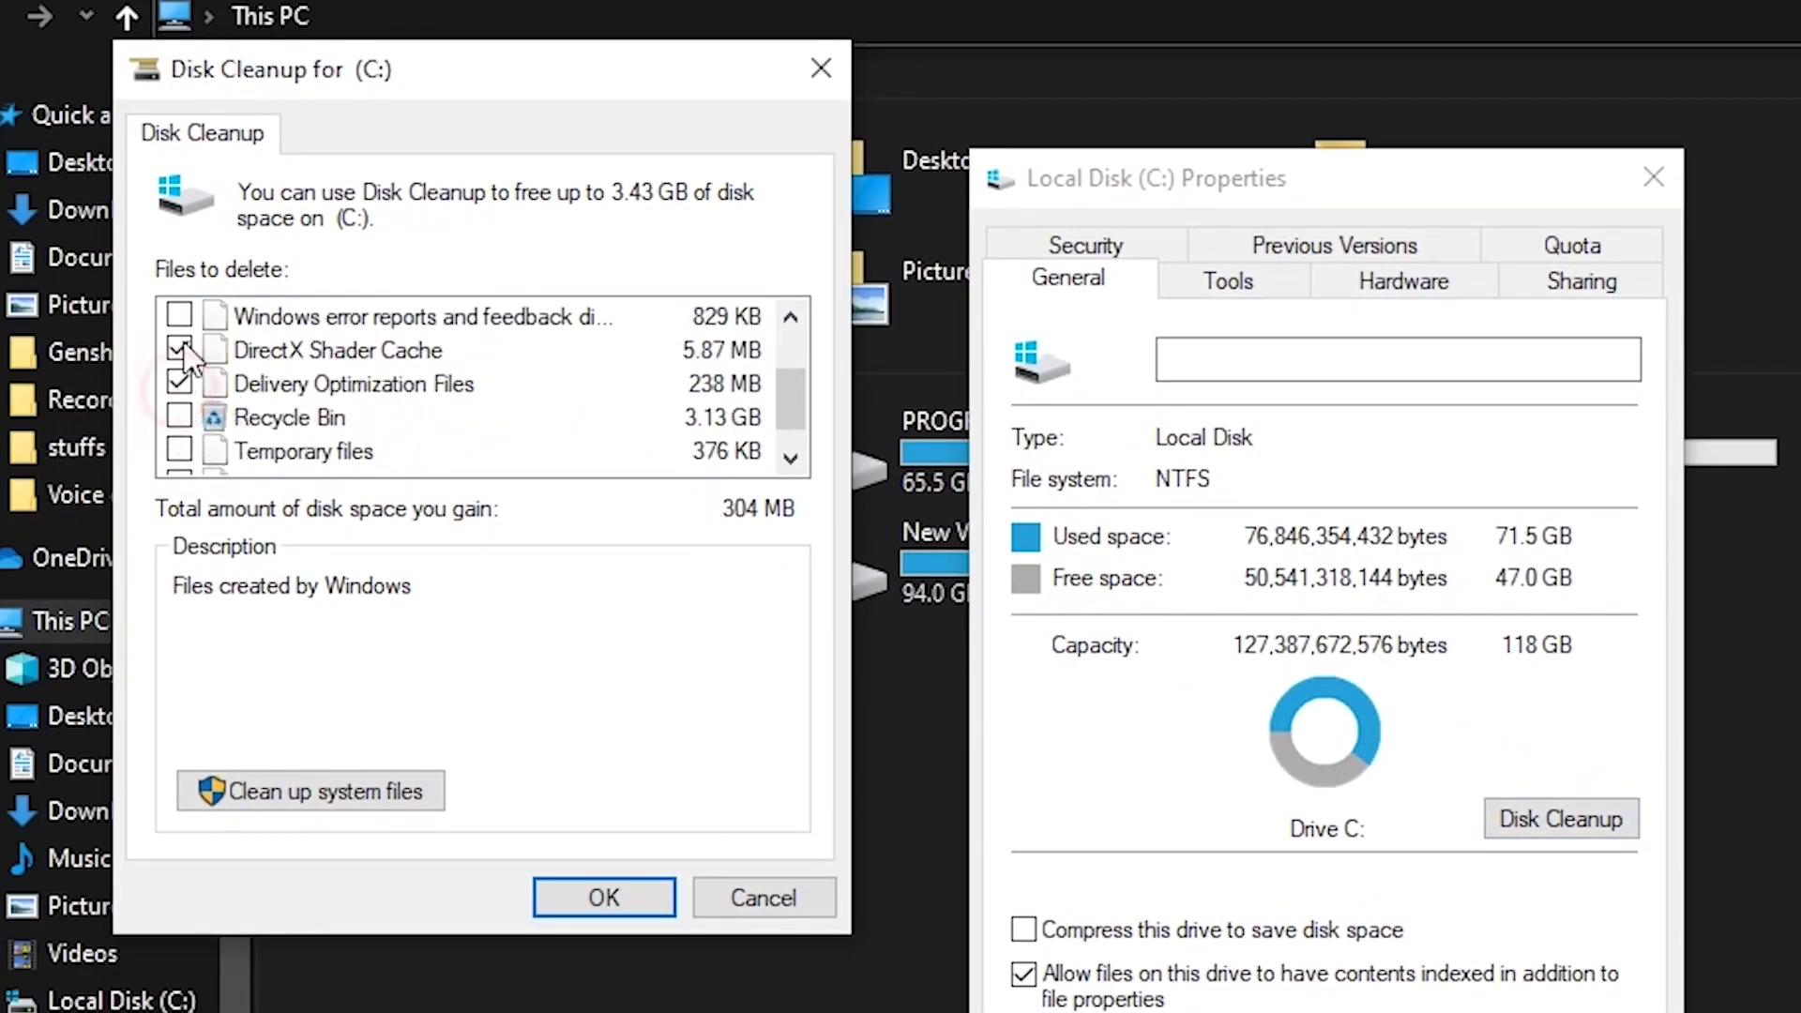
left_click(179, 316)
scroll(368, 375, "down", 1)
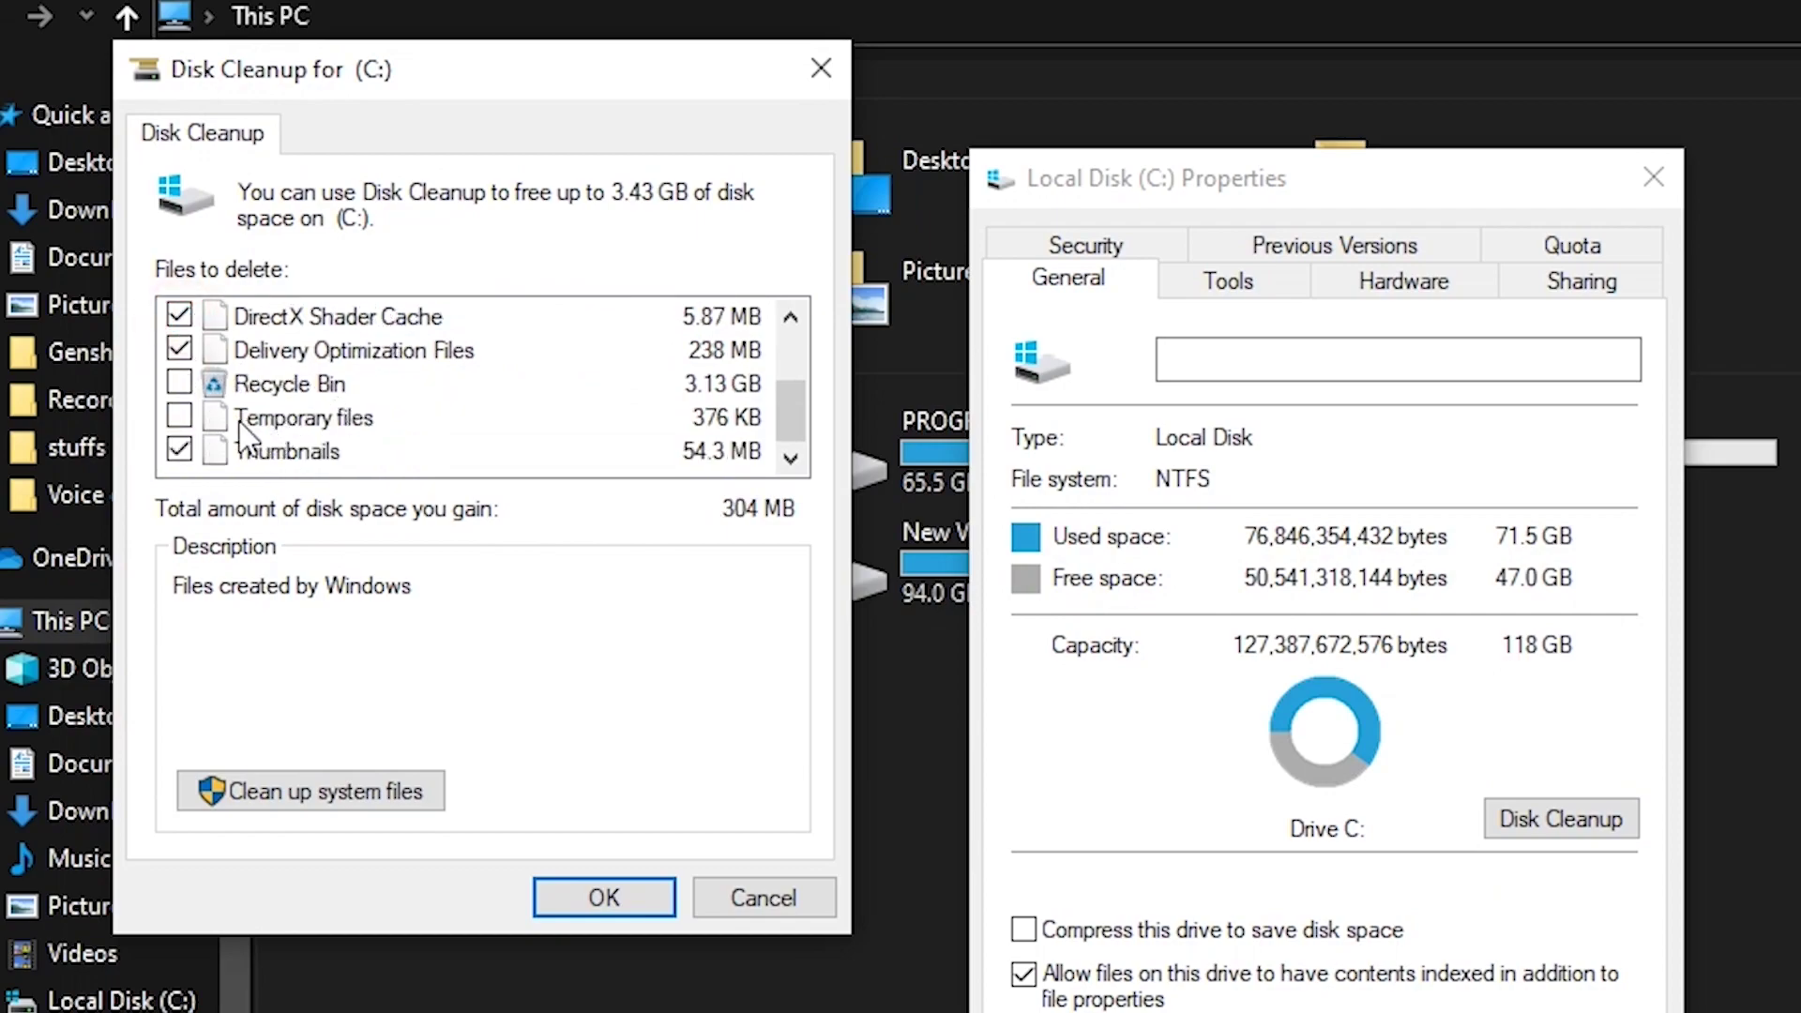
left_click(179, 416)
Run the cleanup, permanently deleting the selected files, and close the Local Disk (C:) properties.
left_click(597, 893)
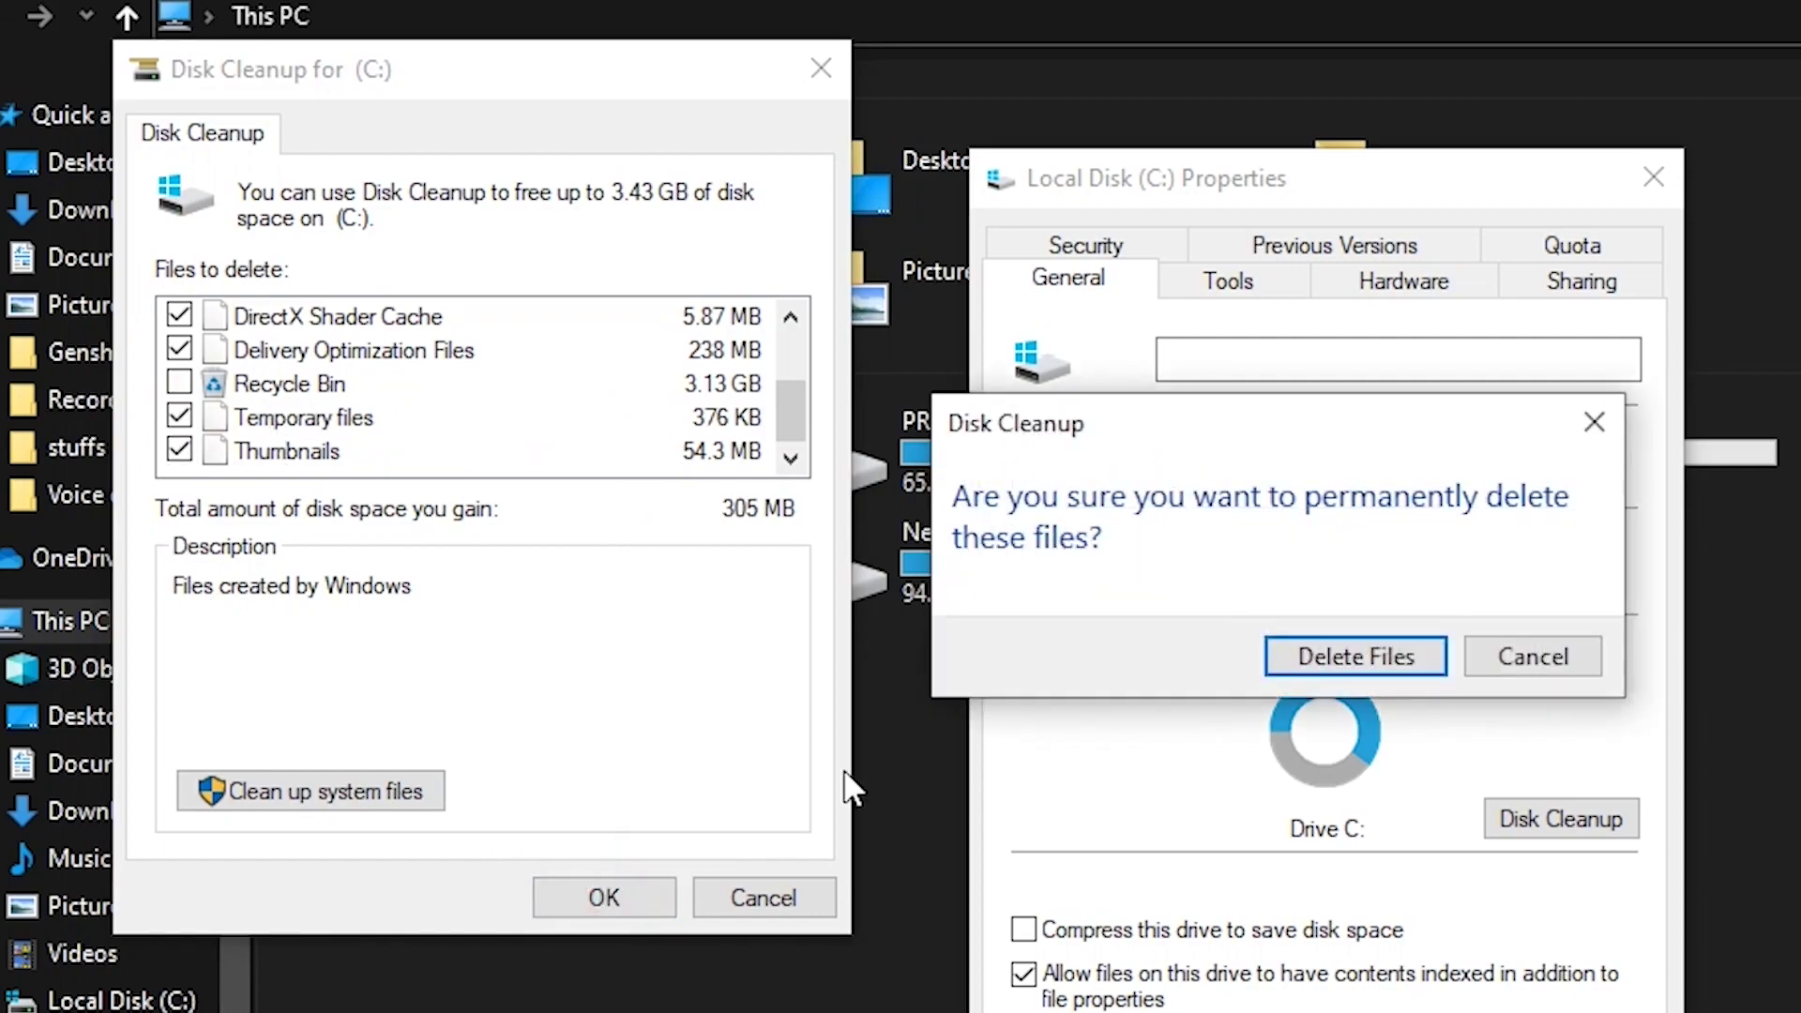
left_click(1384, 664)
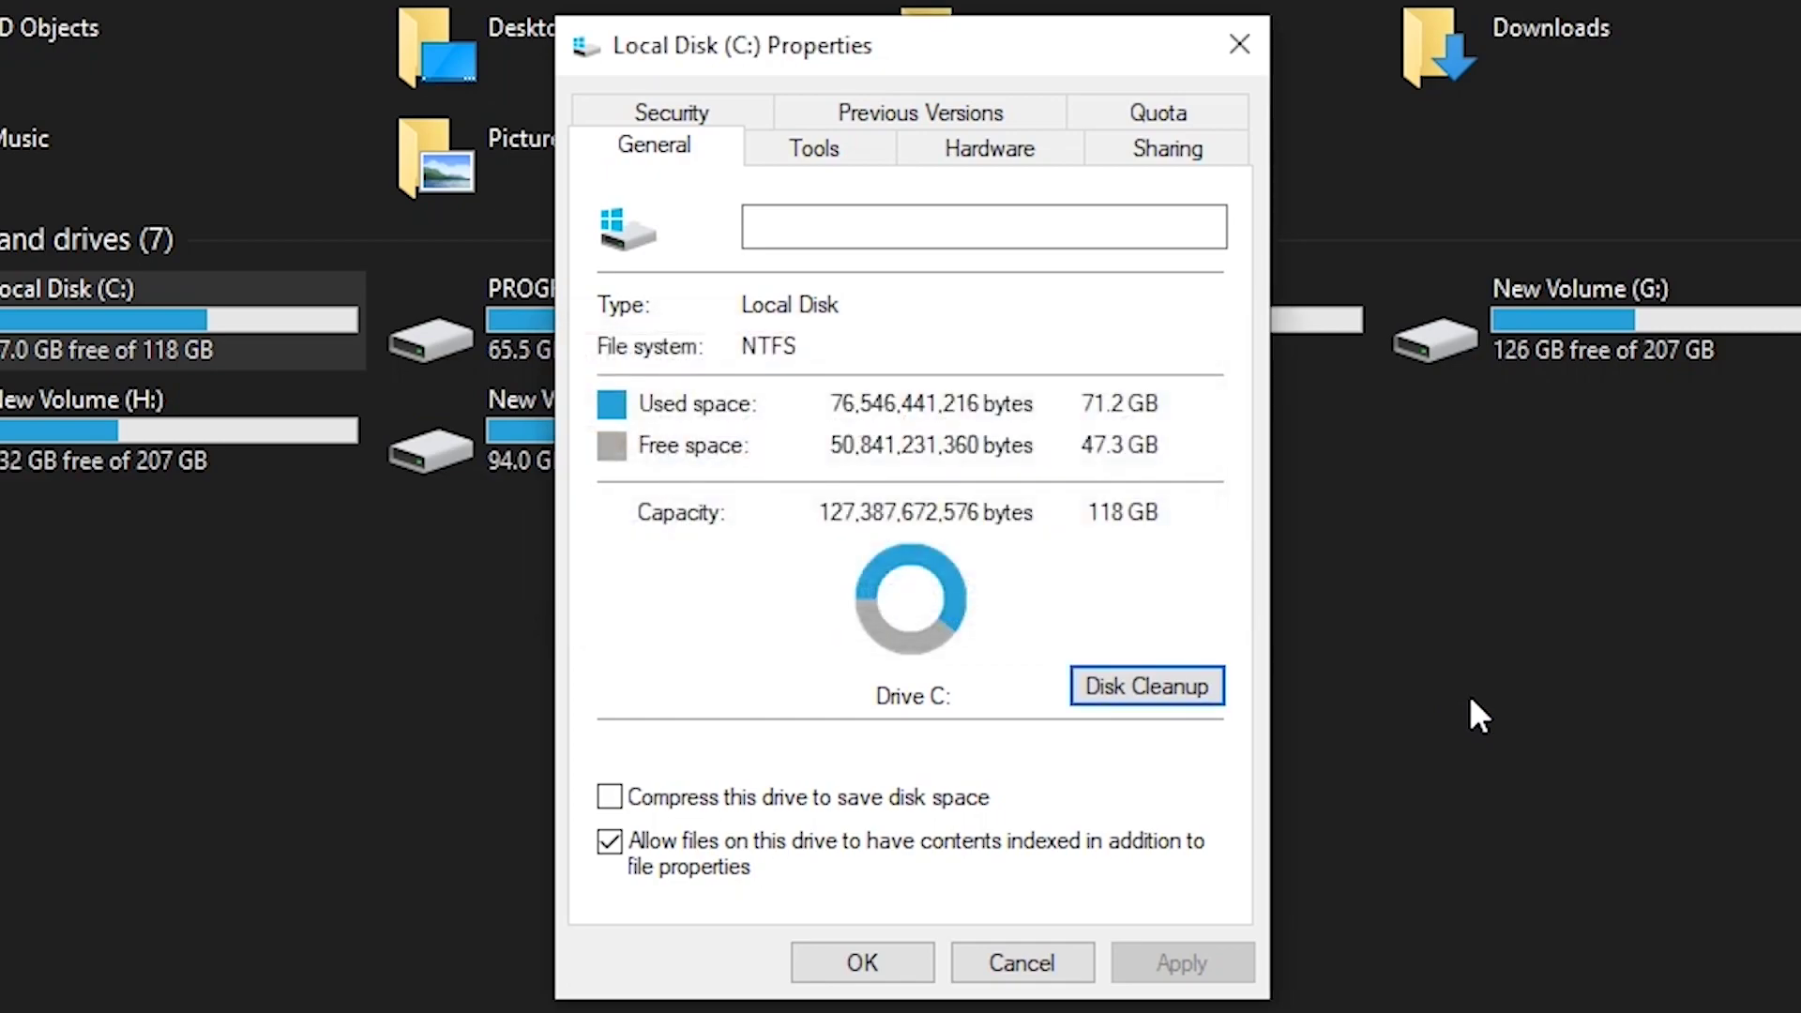
left_click(888, 960)
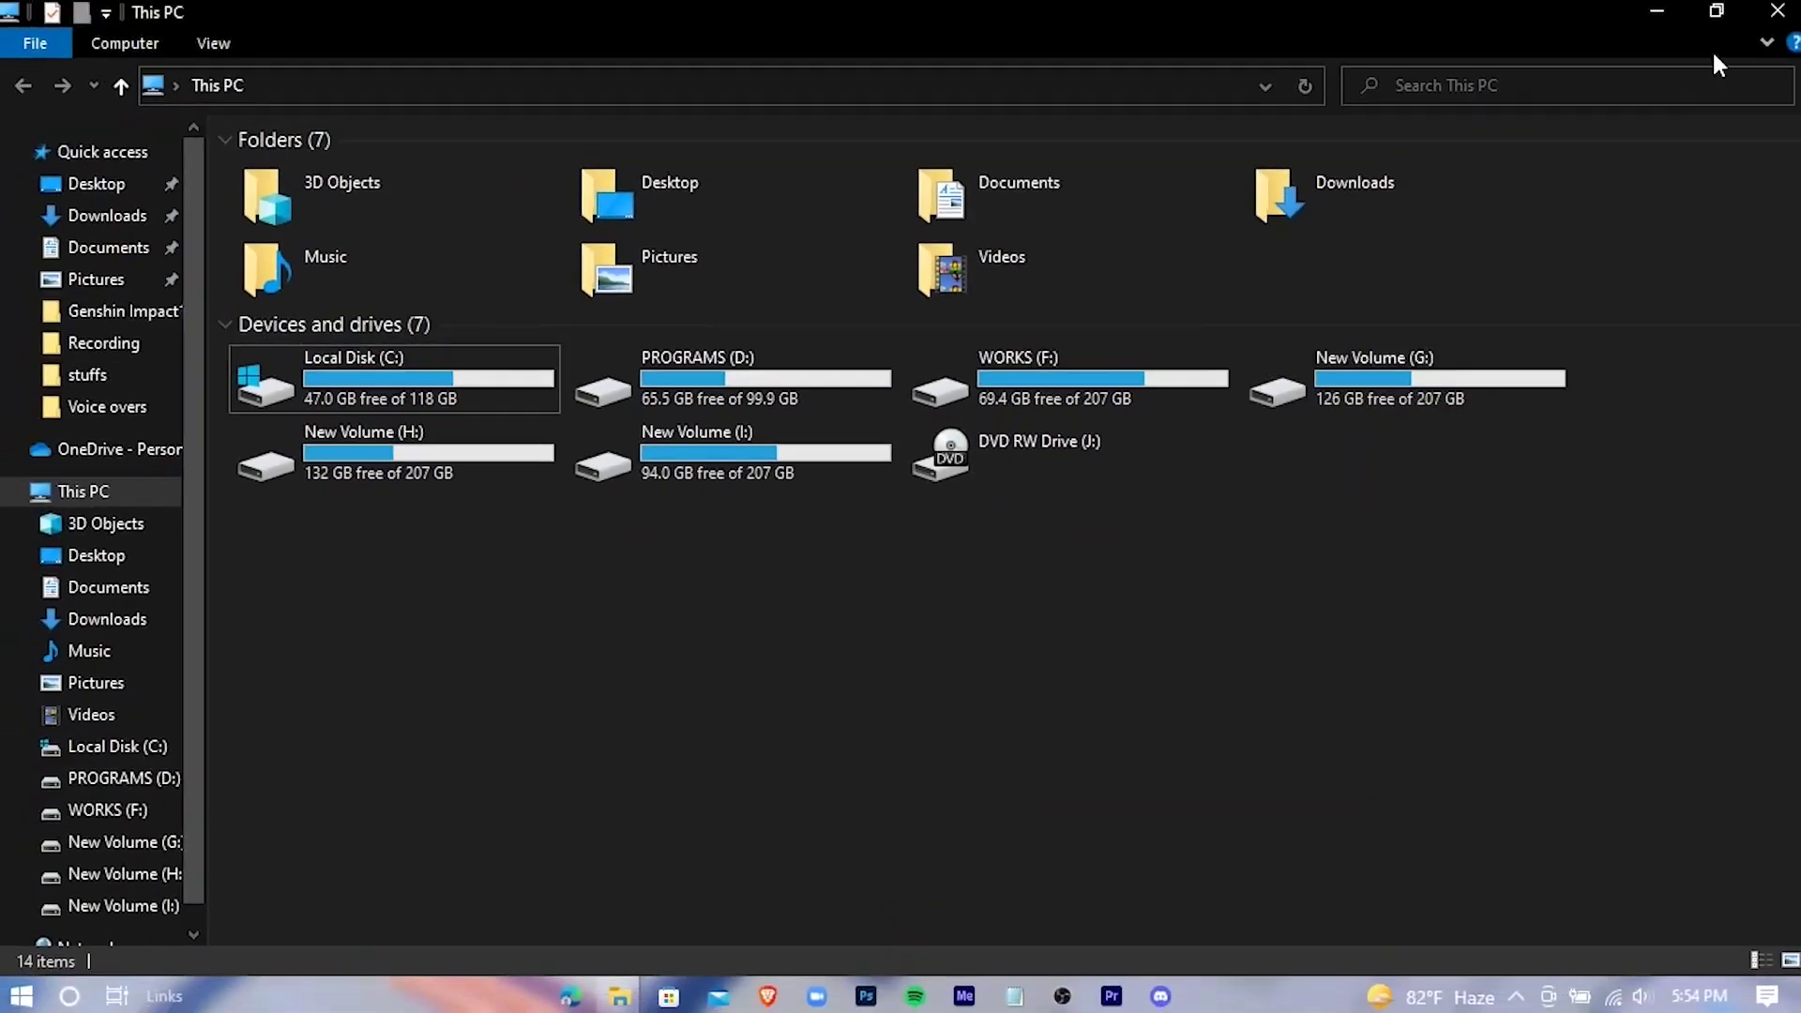